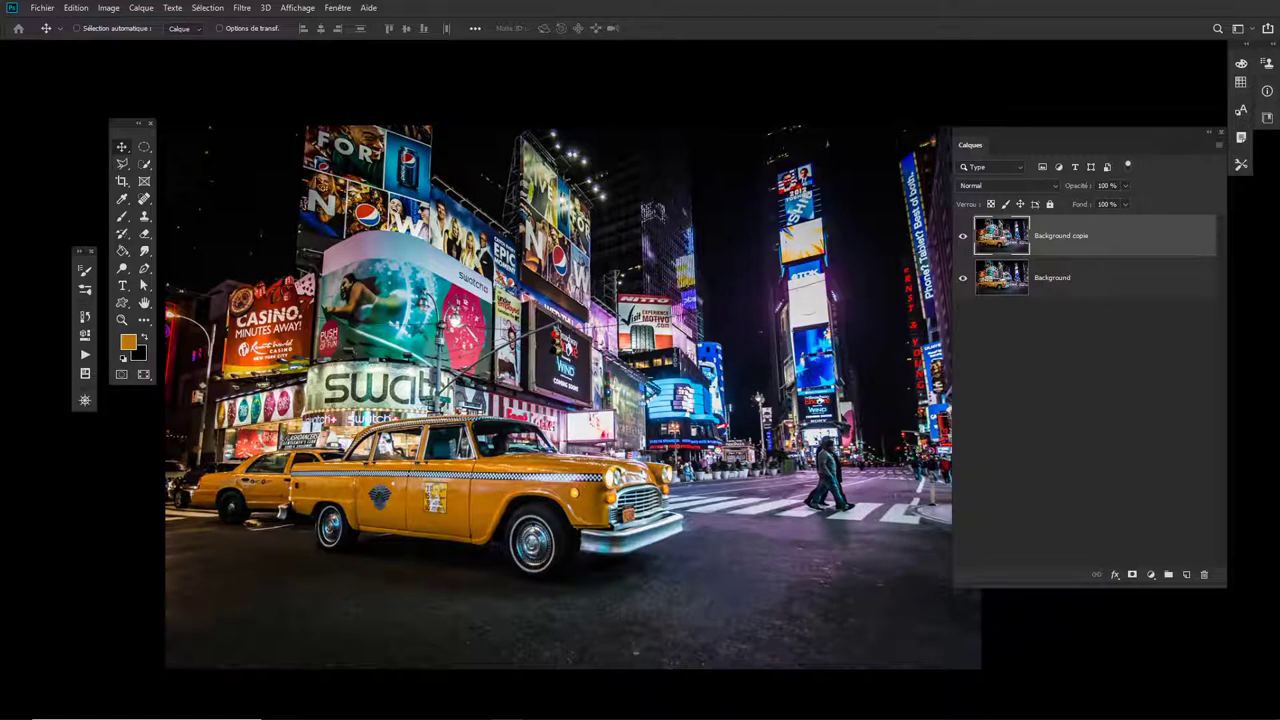
- Desaturate the Background copie layer
{"action": "left_click", "coordinate": [109, 9]}
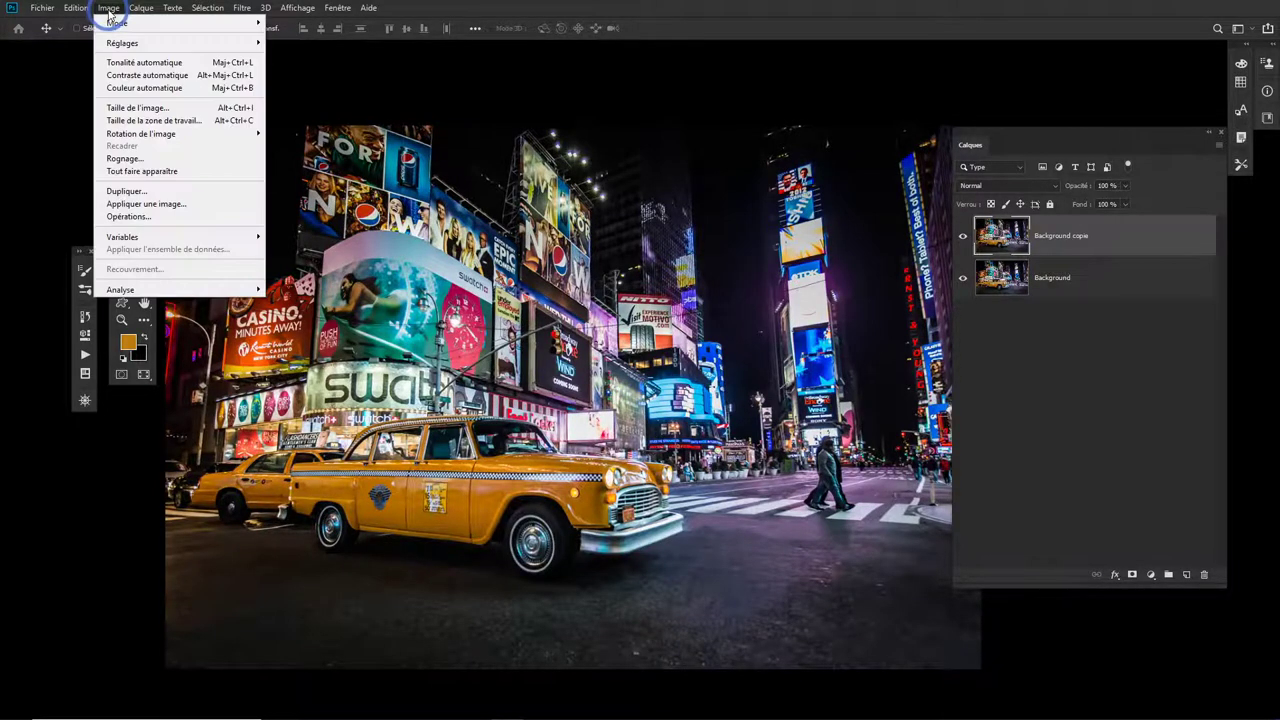
{"action": "mouse_move", "coordinate": [119, 44]}
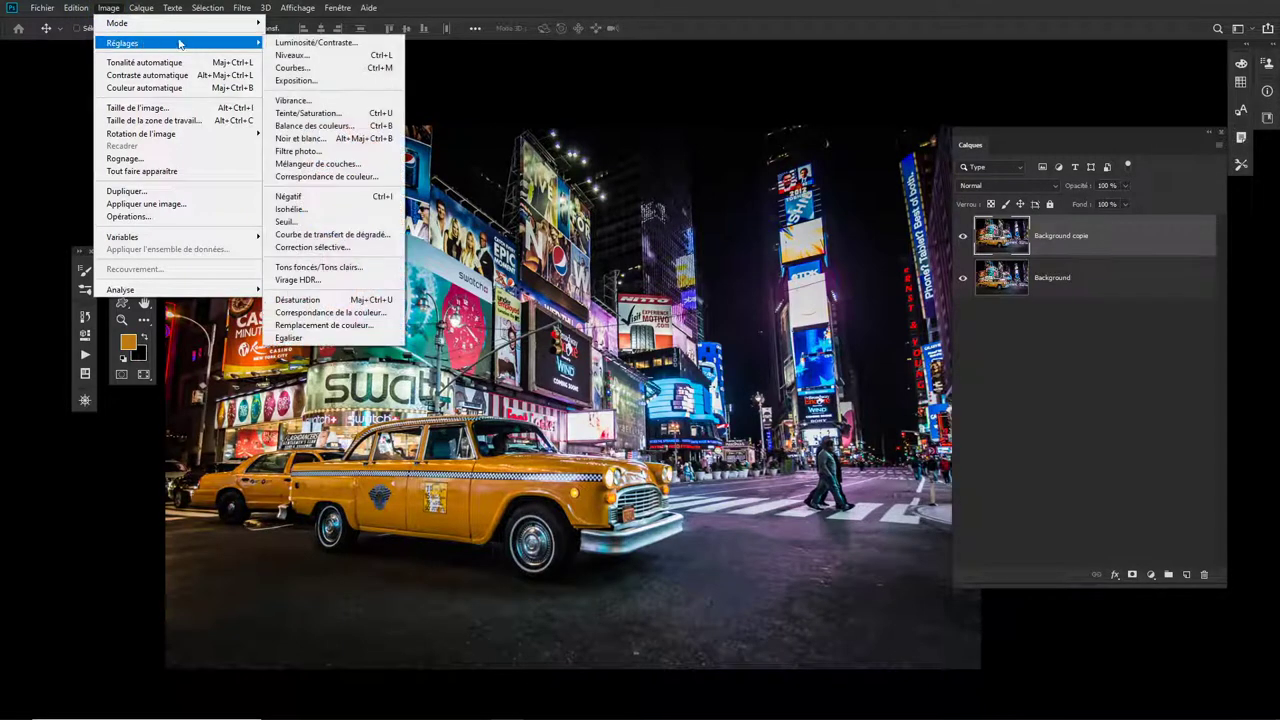
{"action": "left_click", "coordinate": [311, 302]}
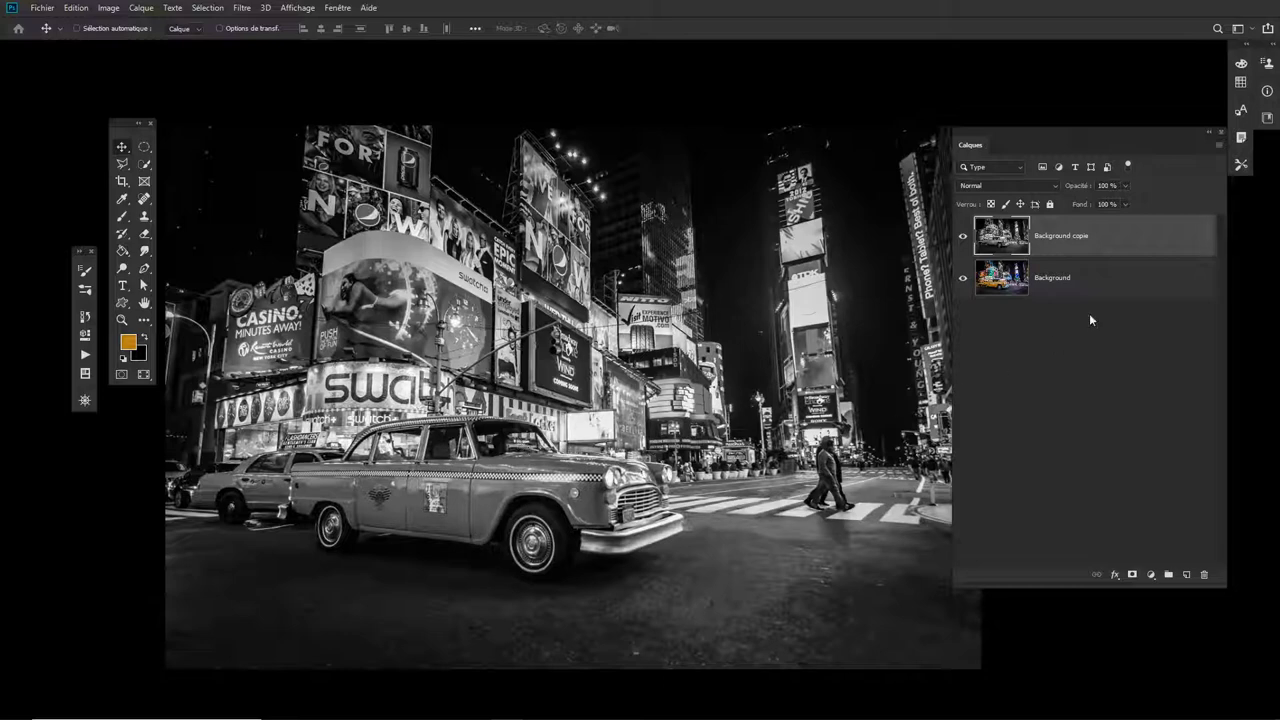
- Hide the Background copie layer and duplicate the Background layer
{"action": "left_click", "coordinate": [1075, 279]}
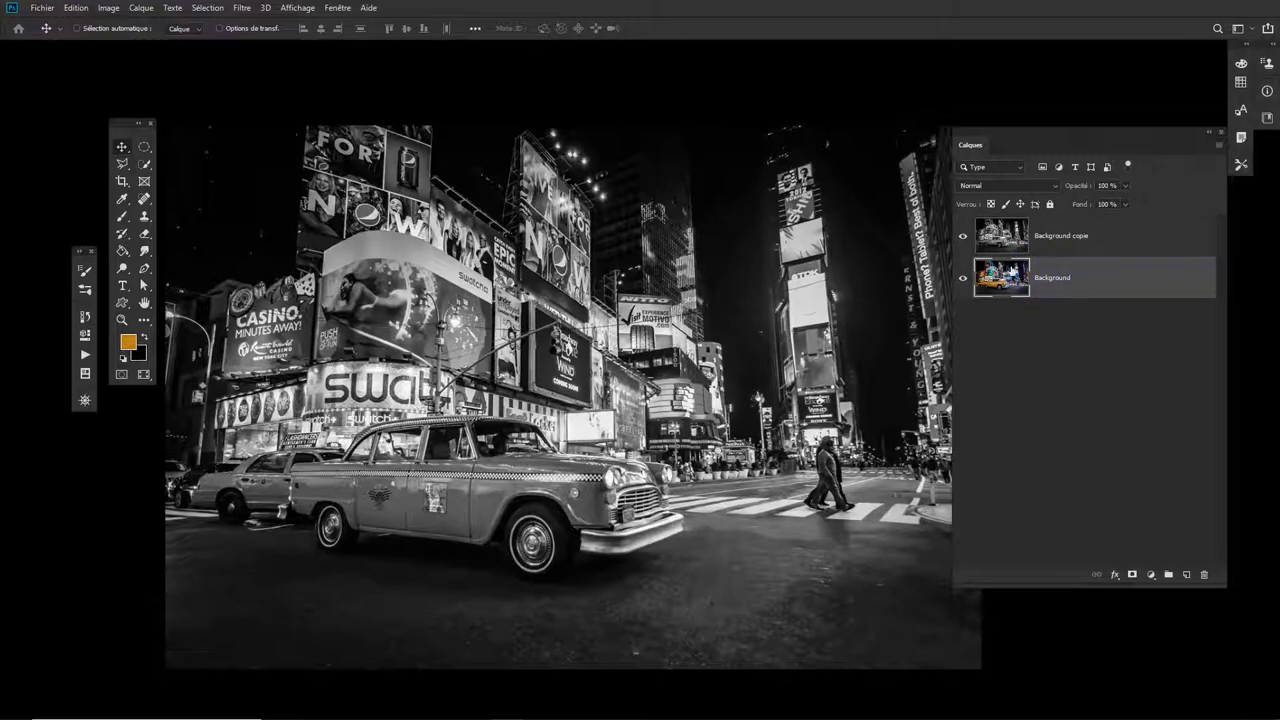
{"action": "left_click", "coordinate": [964, 238]}
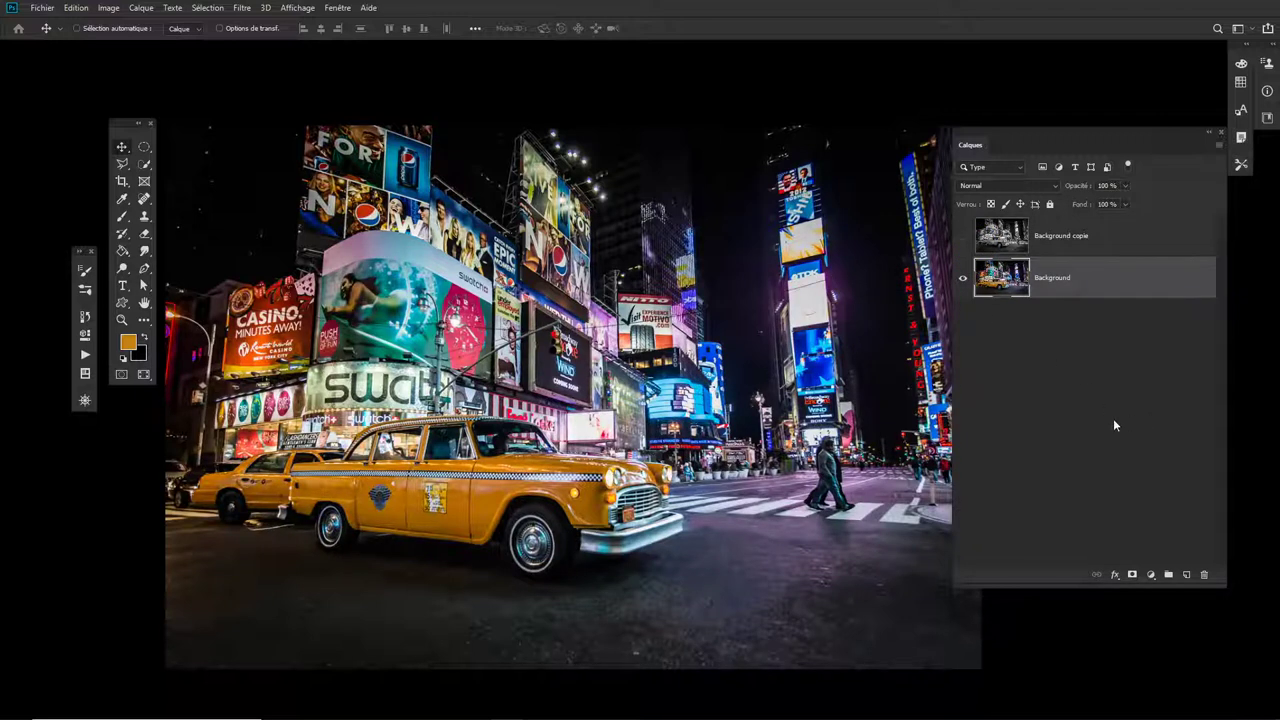
{"action": "key", "text": "ctrl+j"}
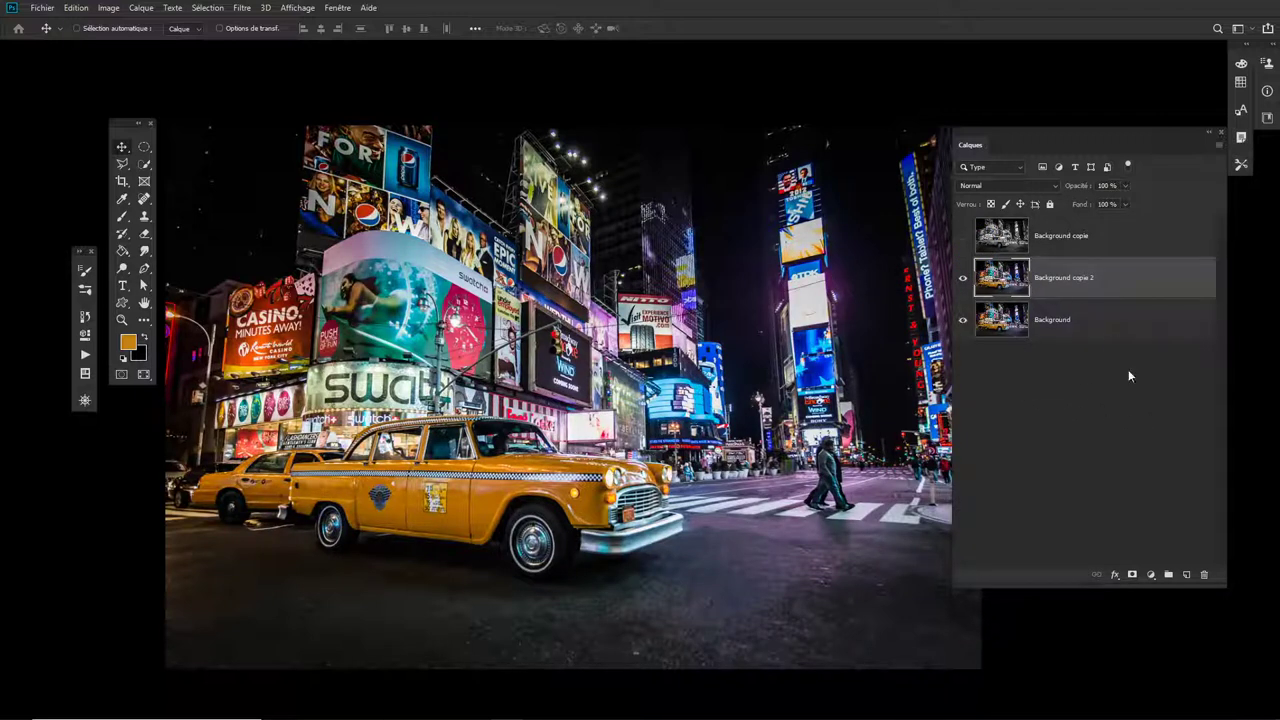
- Add a Black & White (Noir et blanc) adjustment layer above the Background copie 2 layer
{"action": "left_click", "coordinate": [1151, 576]}
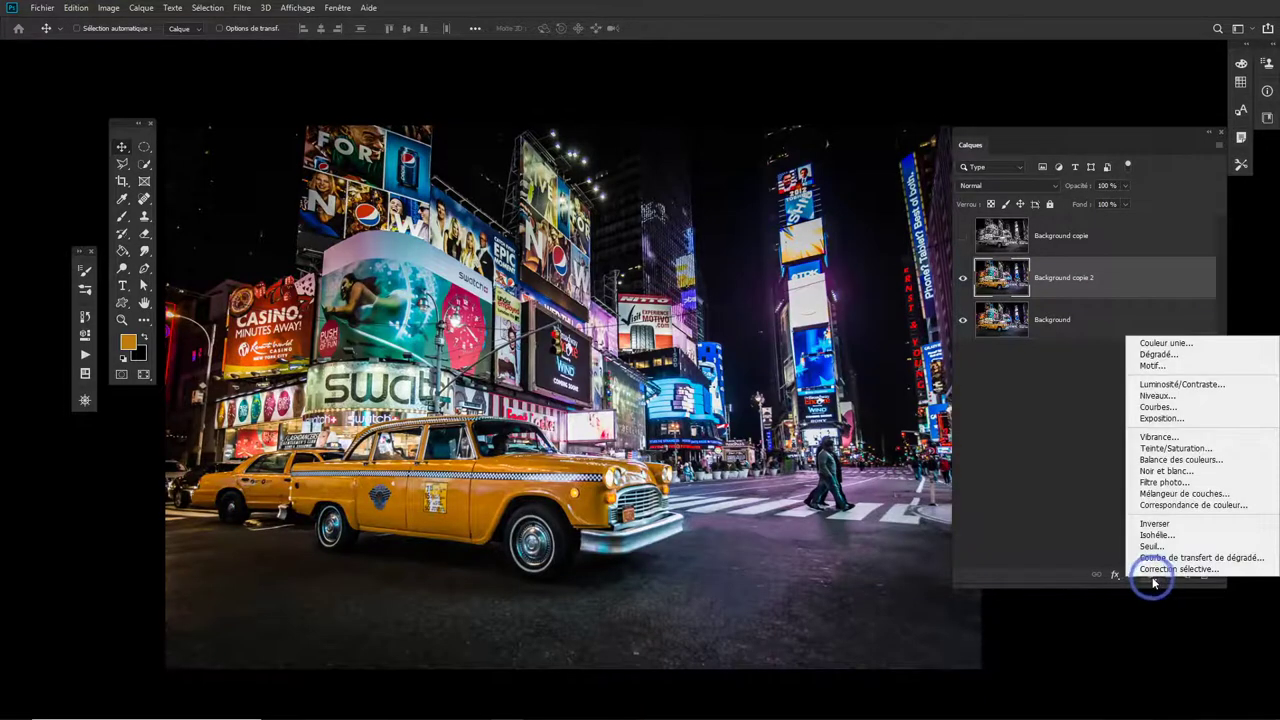
{"action": "left_click", "coordinate": [1166, 472]}
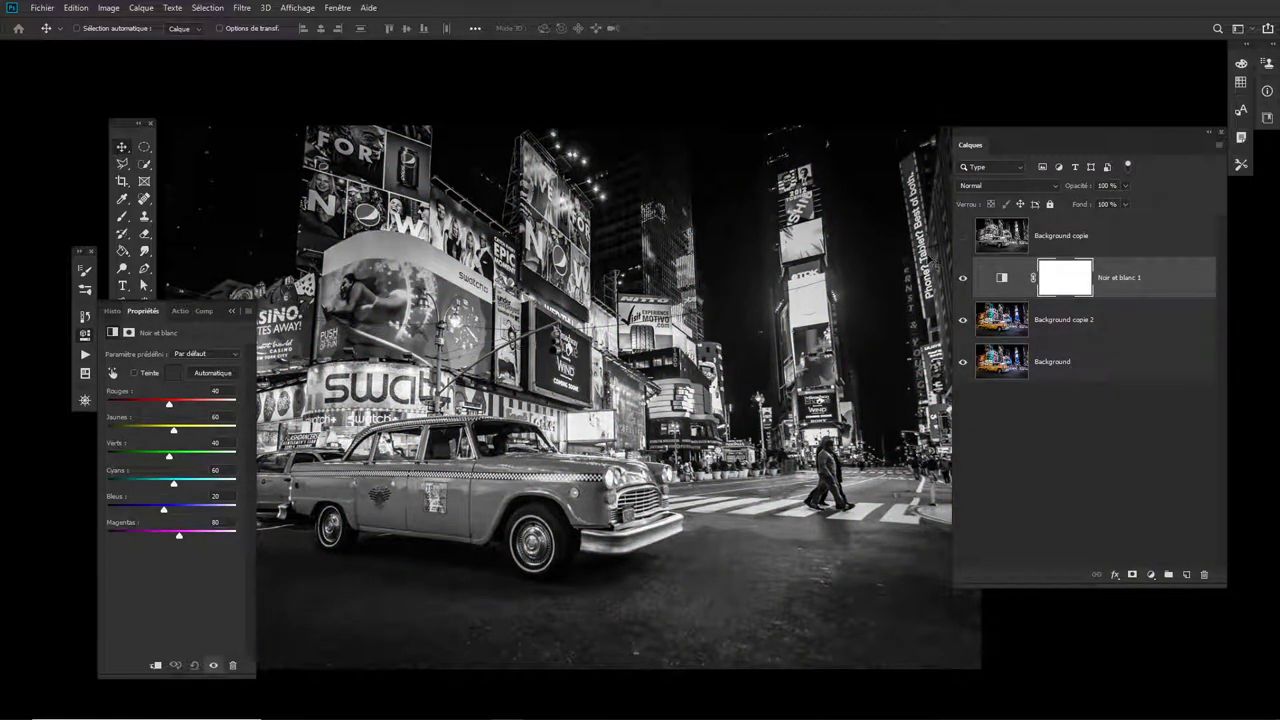
- Compare the Black & White adjustment with the desaturated copy and with the original colors by toggling layer visibility
{"action": "left_click", "coordinate": [962, 239]}
{"action": "left_click", "coordinate": [963, 238]}
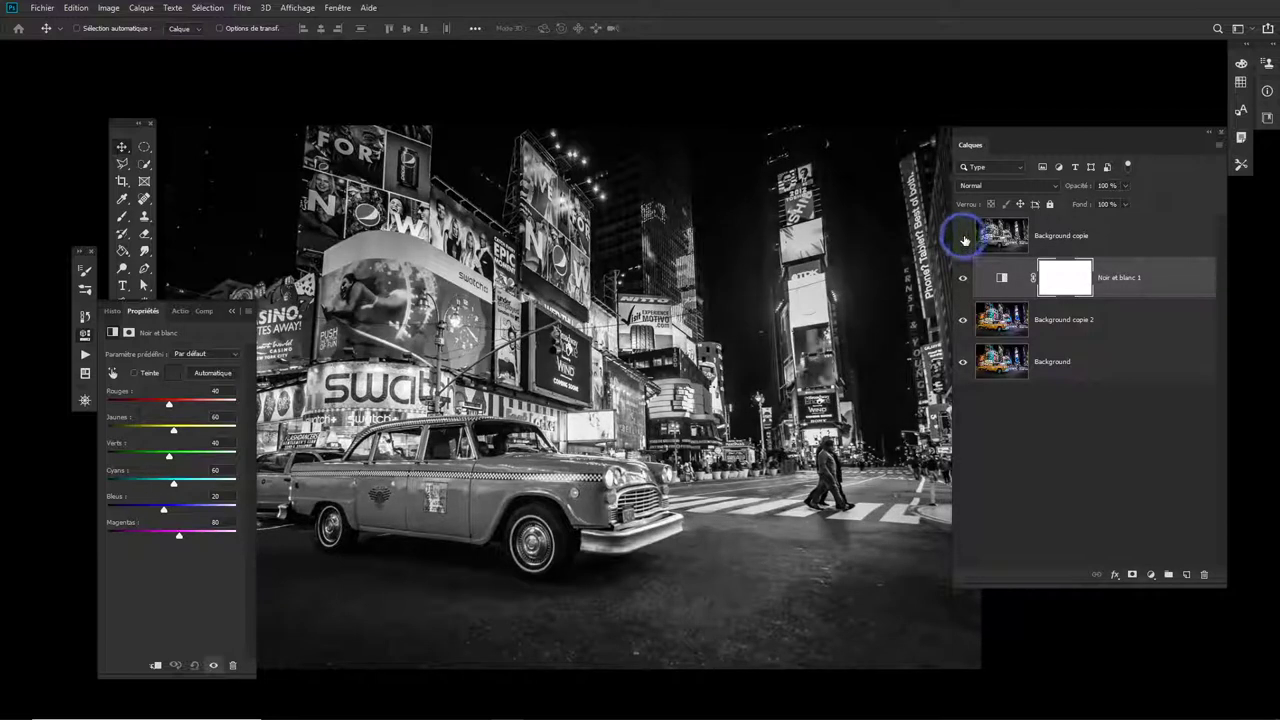
{"action": "left_click", "coordinate": [964, 238]}
{"action": "left_click", "coordinate": [963, 238]}
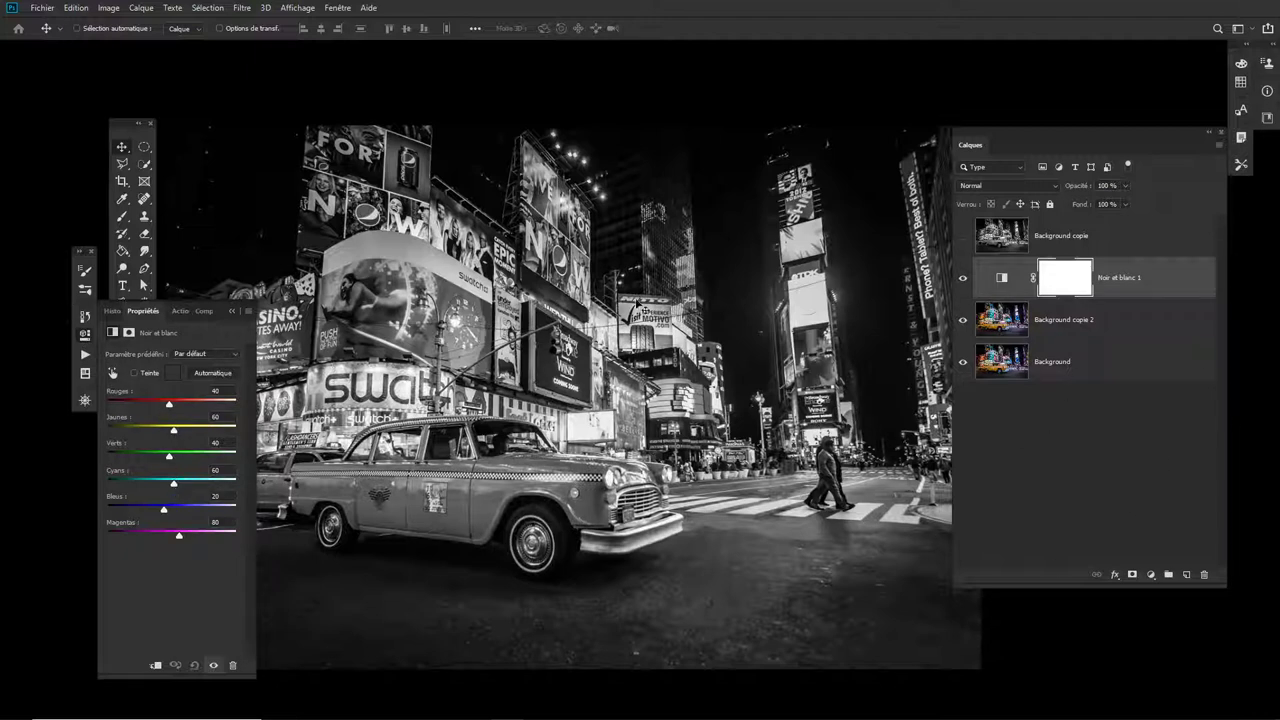
{"action": "left_click", "coordinate": [964, 280]}
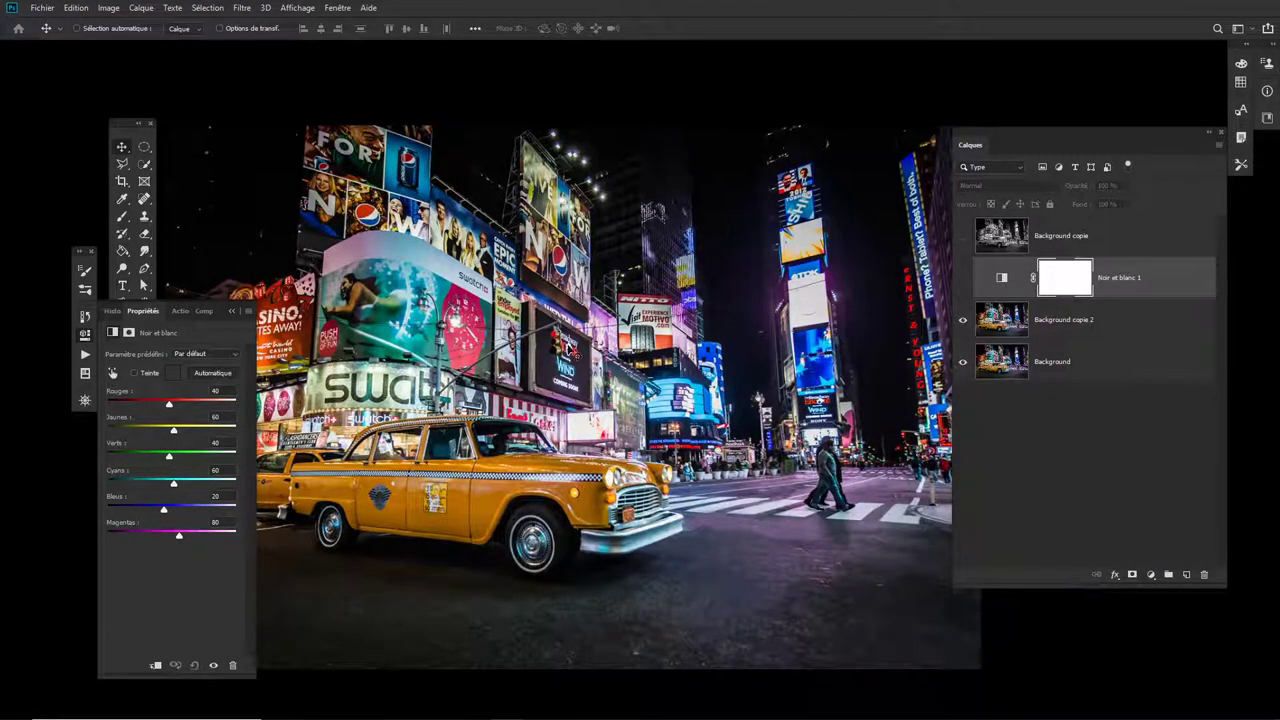
{"action": "left_click", "coordinate": [964, 280]}
- Set the Black & White adjustment's Bleus to 126, Magentas to 56 and Jaunes to 103
{"action": "mouse_move", "coordinate": [164, 509]}
{"action": "left_mouse_down"}
{"action": "mouse_move", "coordinate": [126, 511]}
{"action": "mouse_move", "coordinate": [233, 511]}
{"action": "mouse_move", "coordinate": [198, 511]}
{"action": "mouse_move", "coordinate": [217, 511]}
{"action": "mouse_move", "coordinate": [193, 538]}
{"action": "mouse_move", "coordinate": [169, 538]}
{"action": "mouse_move", "coordinate": [184, 503]}
{"action": "left_mouse_up"}
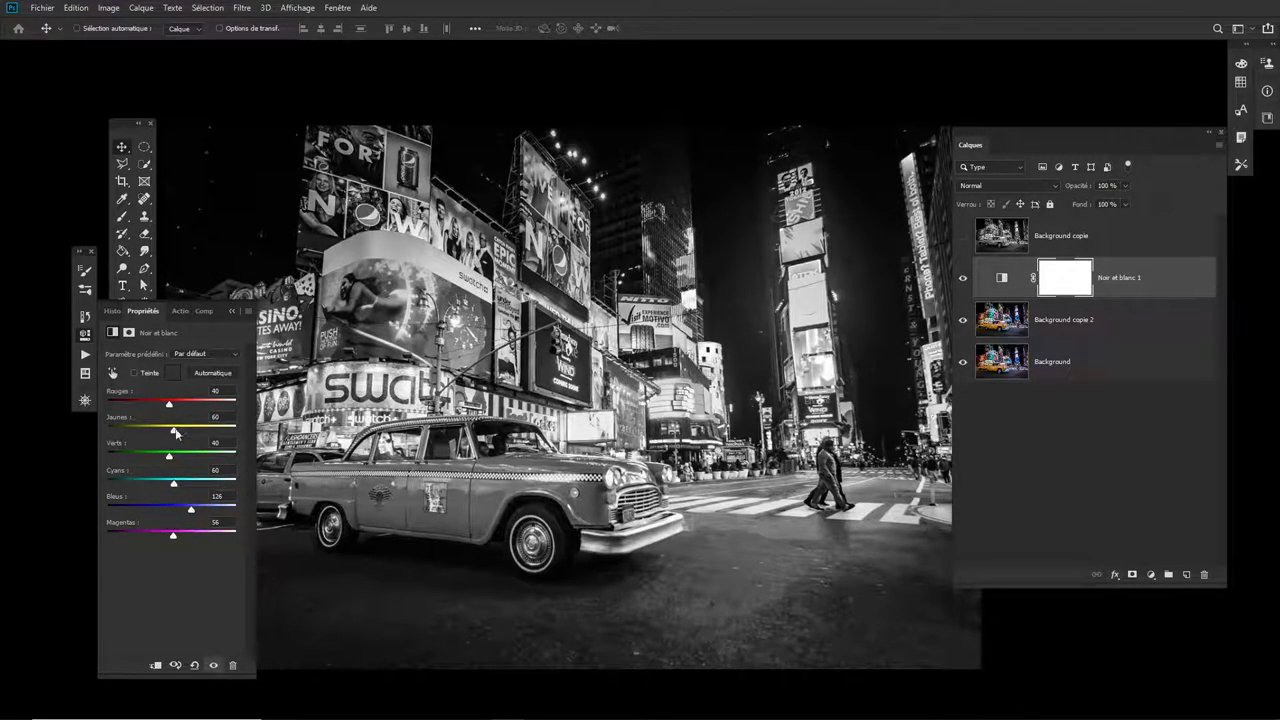
{"action": "mouse_move", "coordinate": [176, 432]}
{"action": "left_mouse_down"}
{"action": "mouse_move", "coordinate": [152, 432]}
{"action": "mouse_move", "coordinate": [185, 432]}
{"action": "left_mouse_up"}
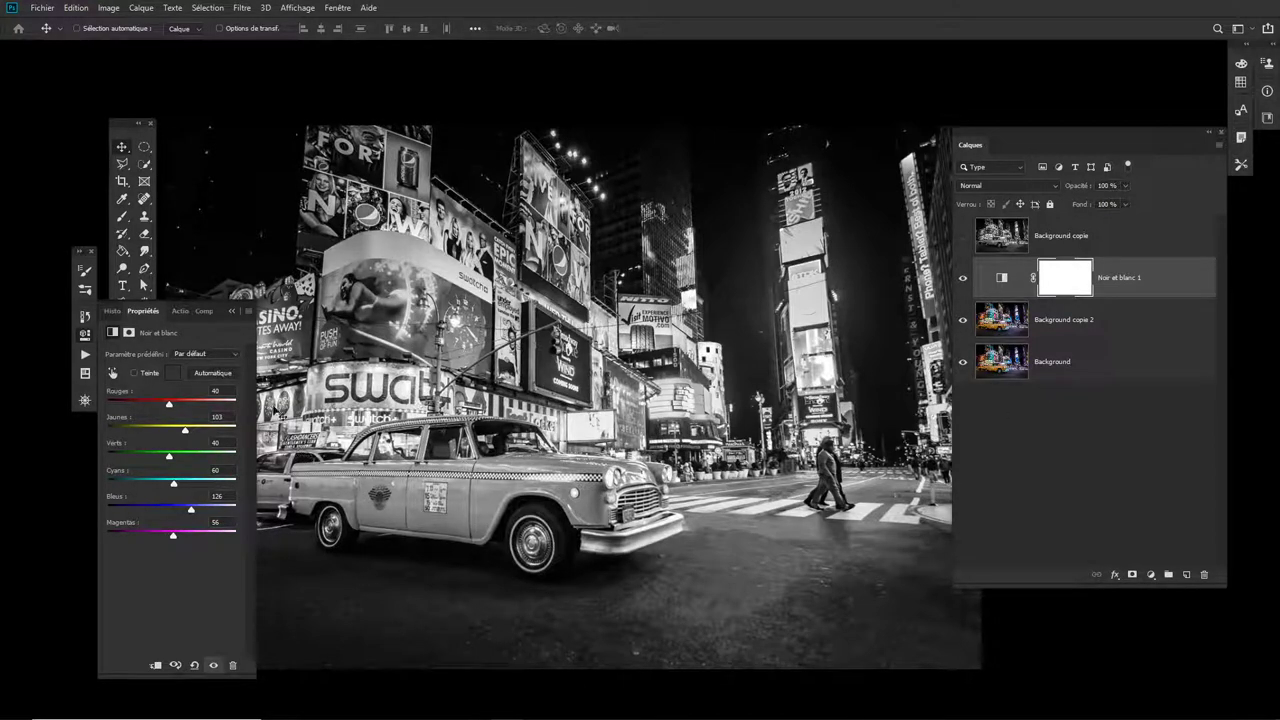
- Compare the adjusted black-and-white mix with the desaturated Background copie layer by toggling that layer's visibility
{"action": "left_click", "coordinate": [963, 238]}
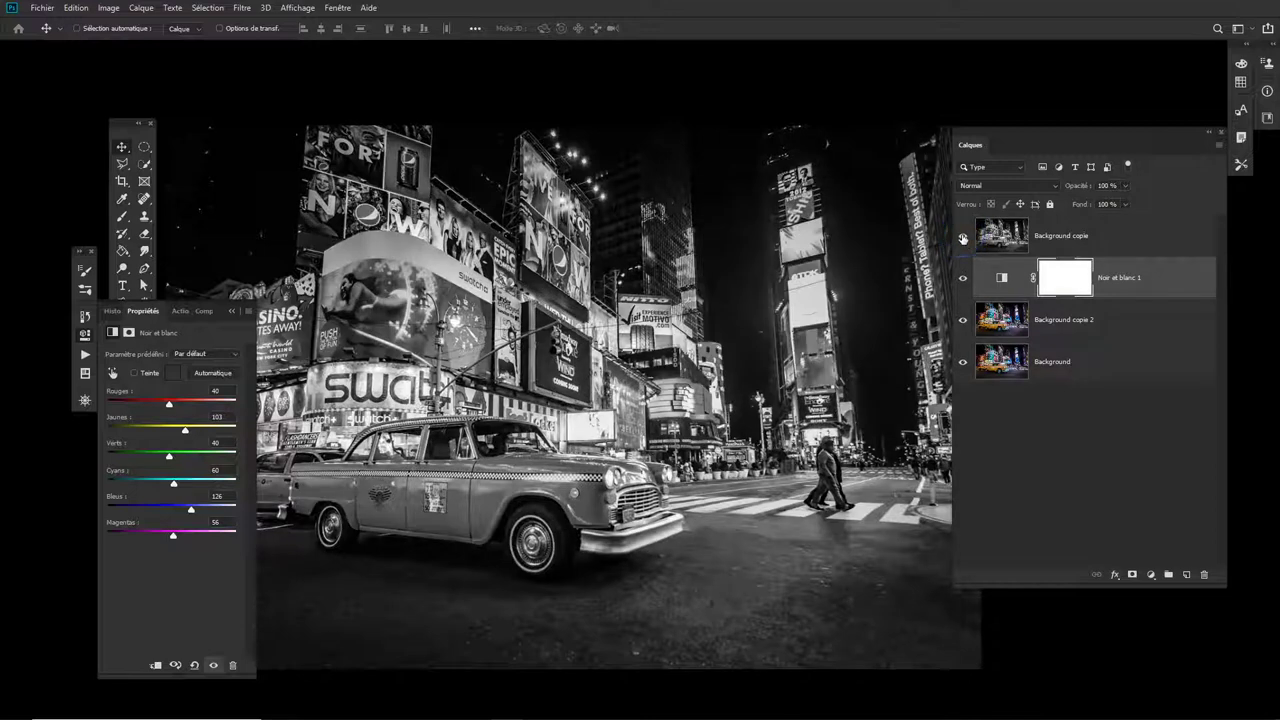
{"action": "left_click", "coordinate": [963, 238]}
{"action": "left_click", "coordinate": [963, 238]}
{"action": "left_click", "coordinate": [963, 238]}
{"action": "left_click", "coordinate": [963, 238]}
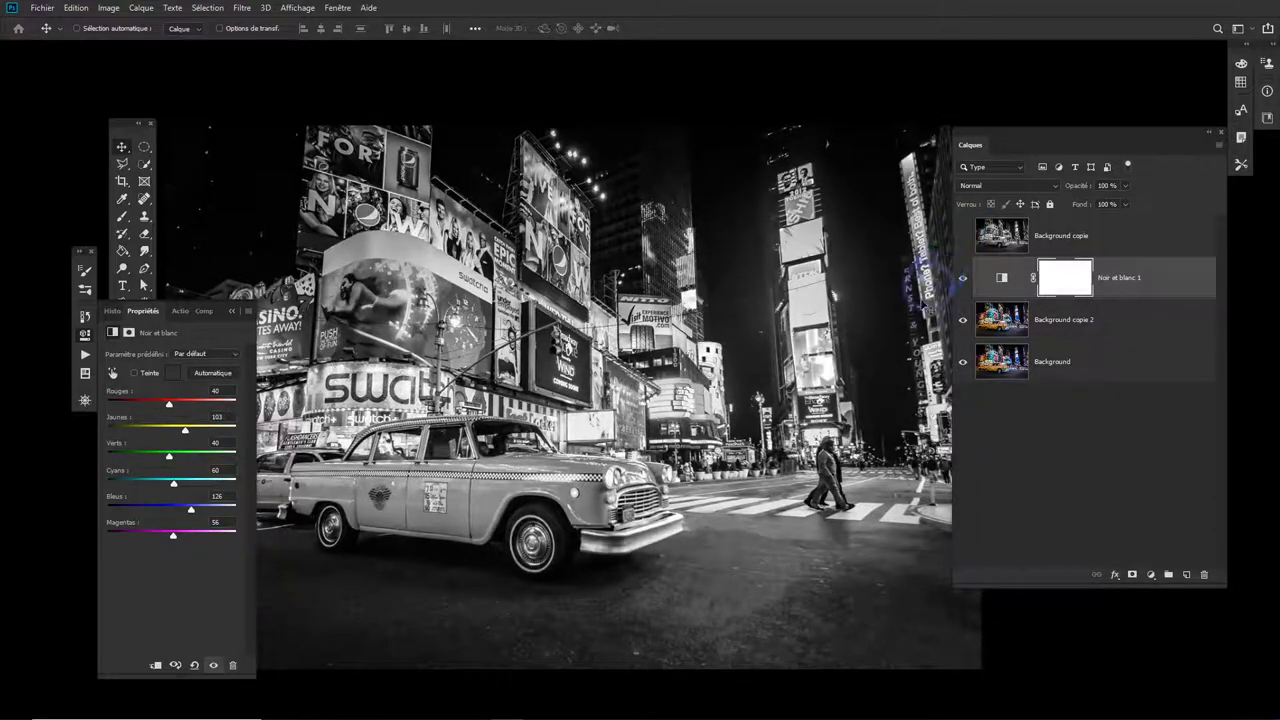
- Delete the desaturated Background copie layer
{"action": "left_click", "coordinate": [995, 277]}
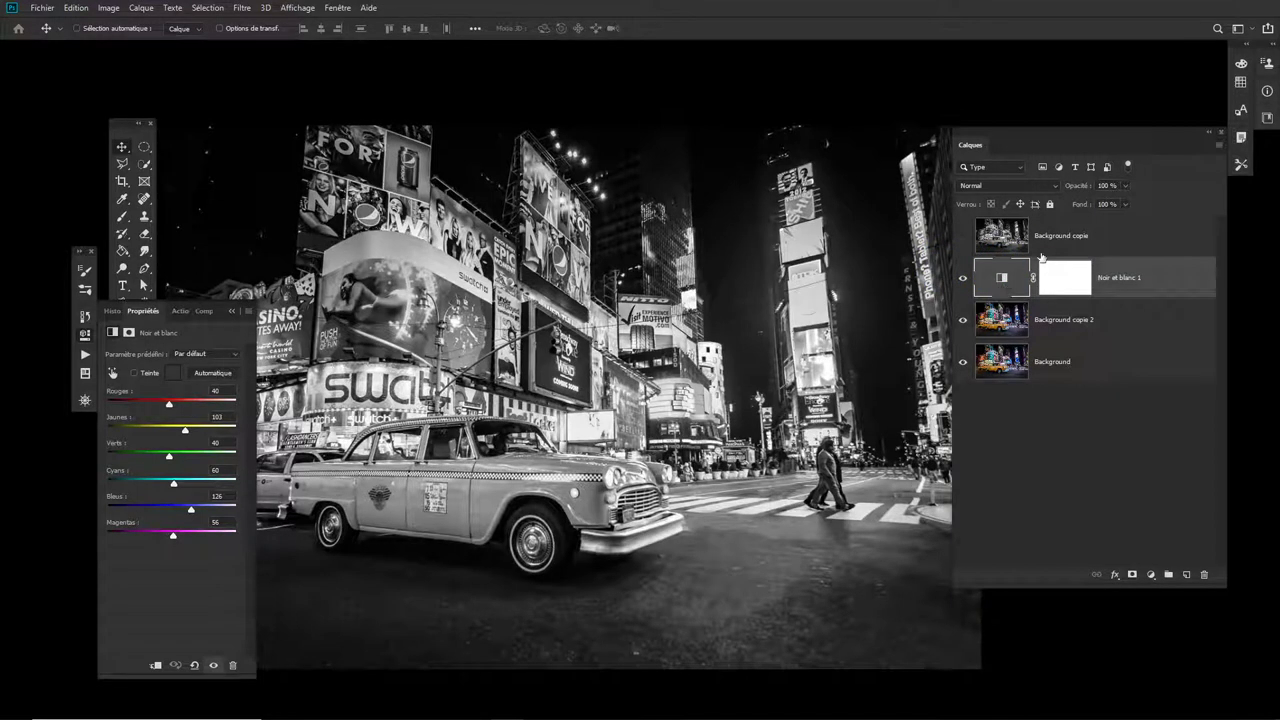
{"action": "left_click", "coordinate": [1078, 245]}
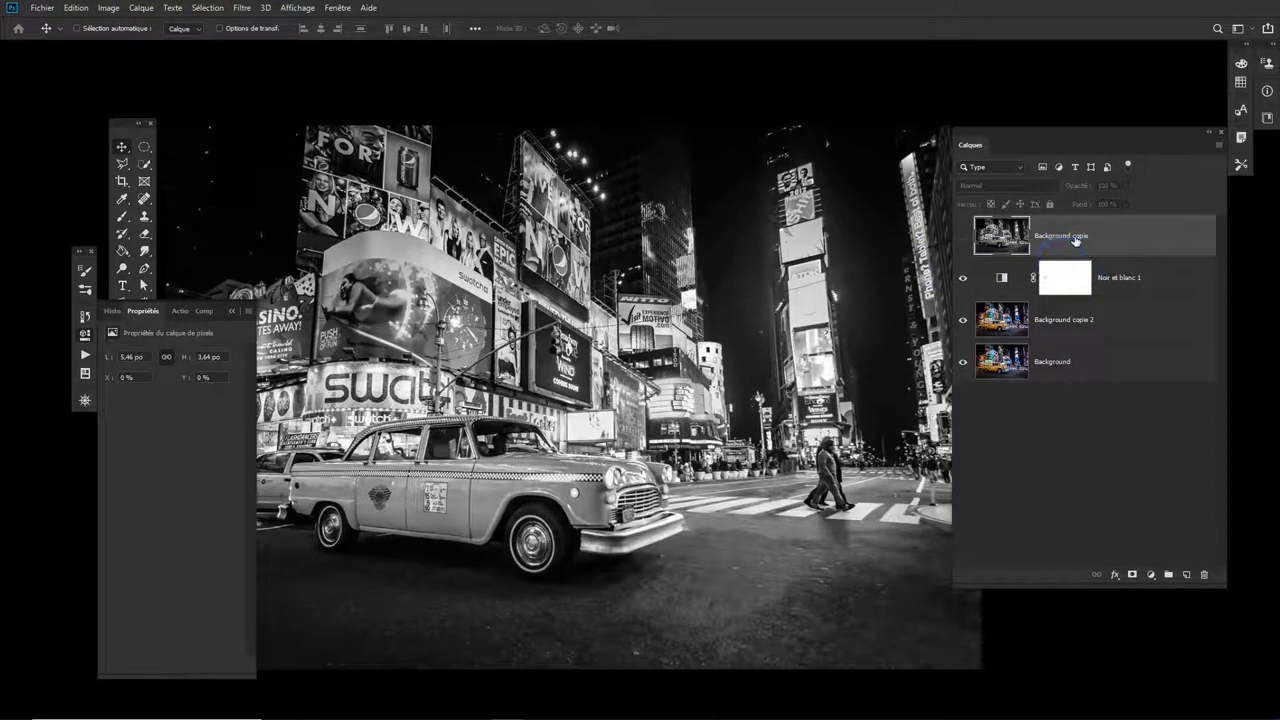
{"action": "key", "text": "Delete"}
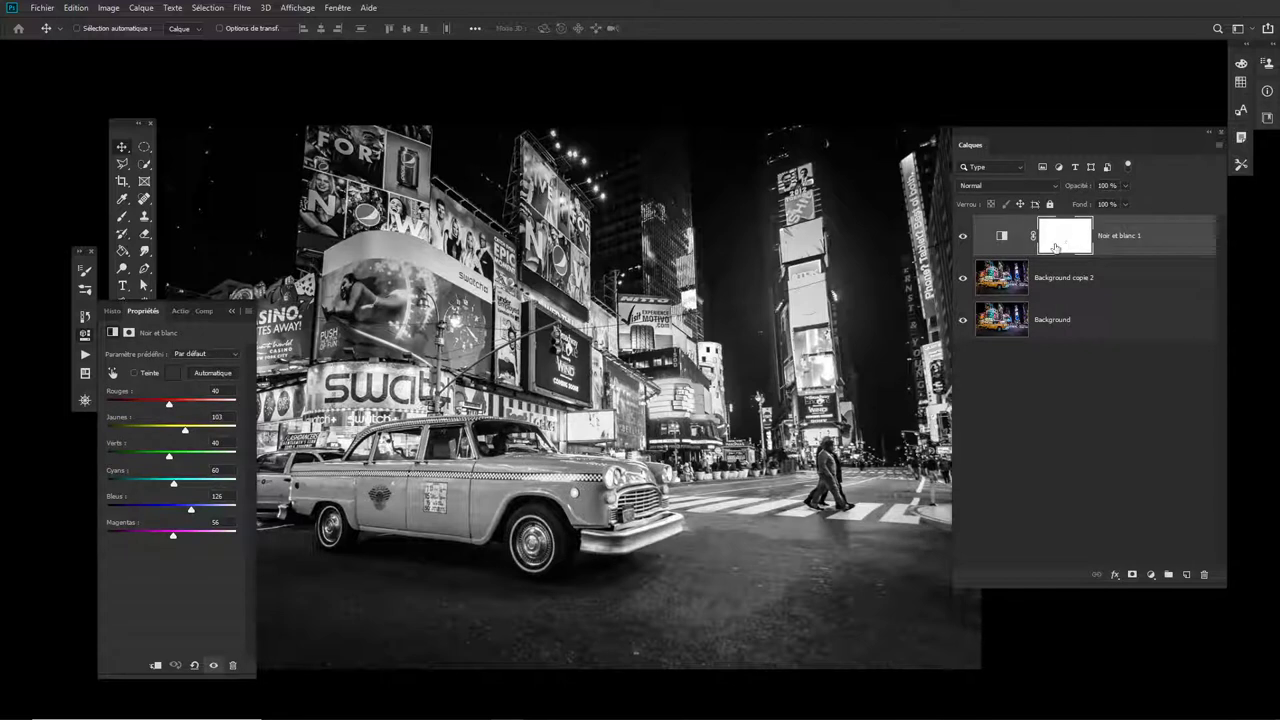
- Target the Noir et blanc 1 layer mask and set up a black Brush of about 20 px with 100% hardness over the taxi's rear
{"action": "left_click", "coordinate": [1086, 237]}
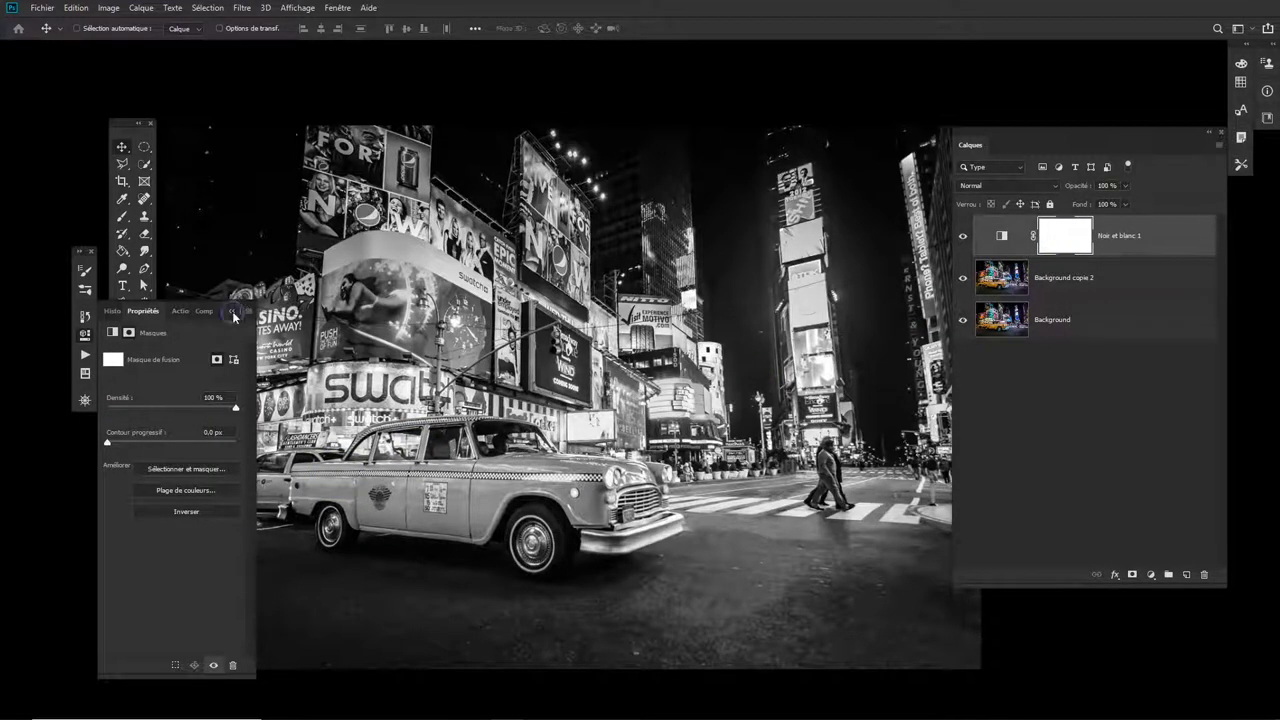
{"action": "left_click", "coordinate": [233, 313]}
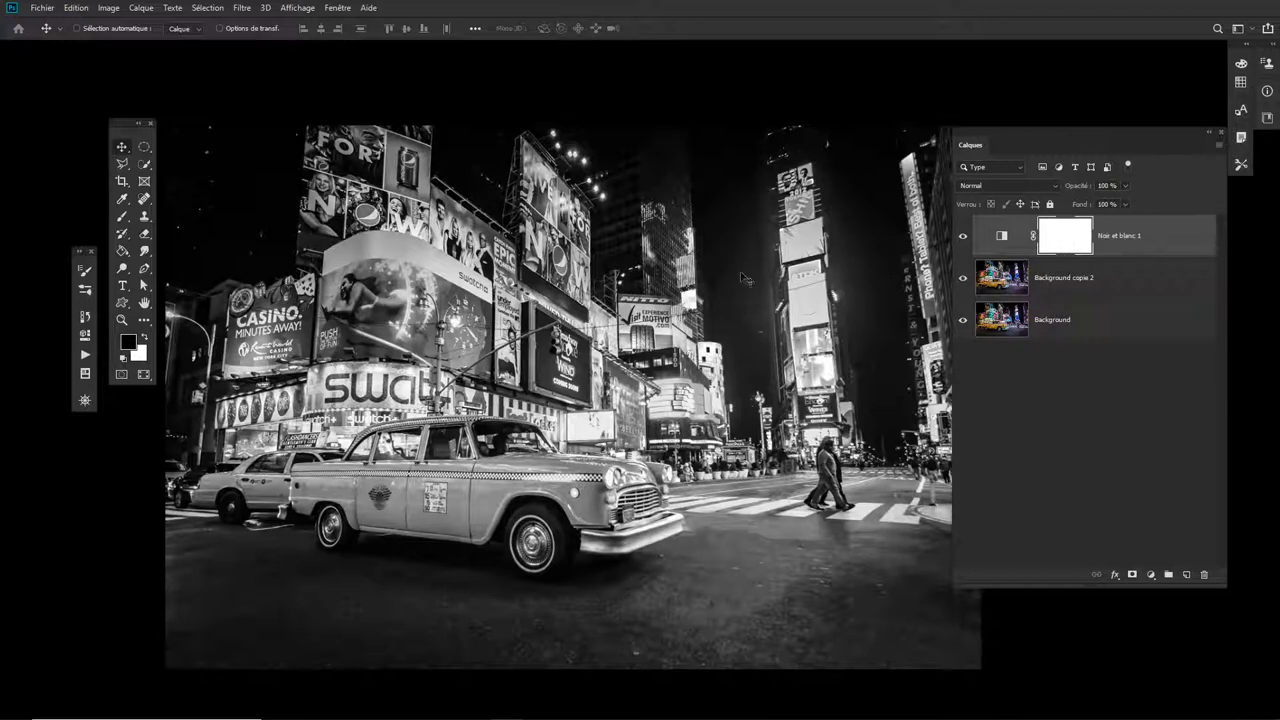
{"action": "left_click", "coordinate": [122, 216]}
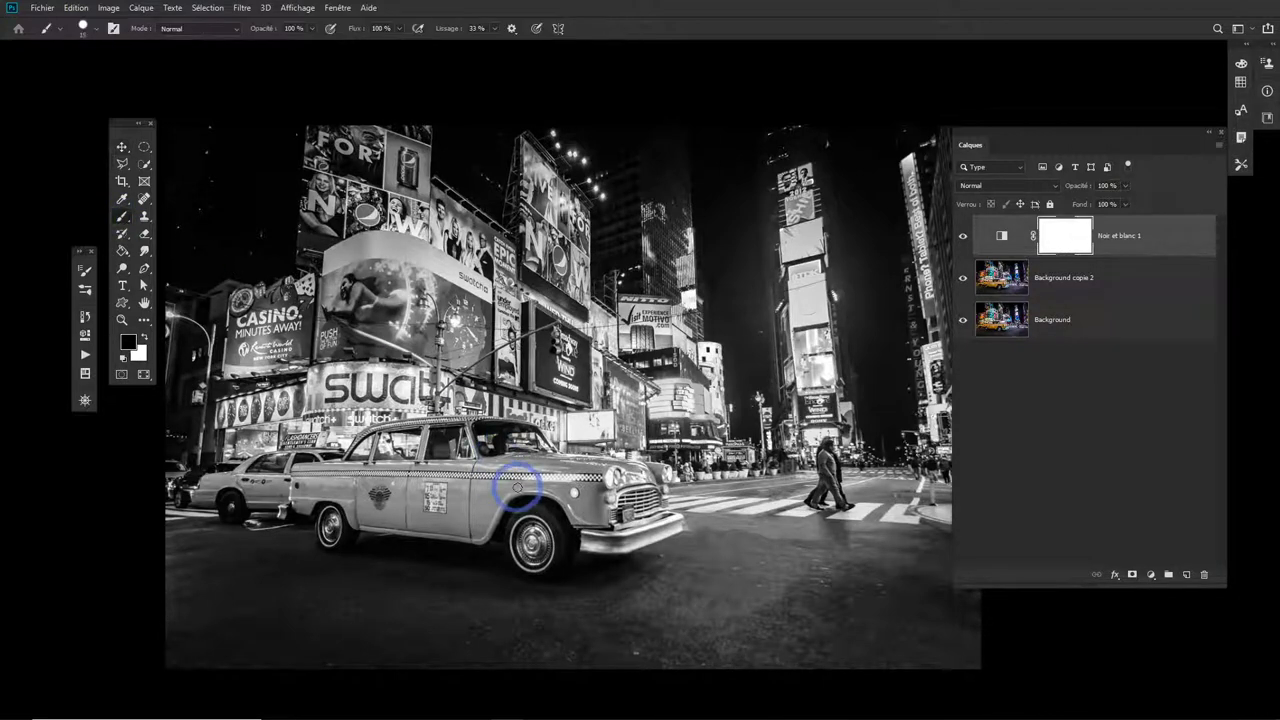
{"action": "right_click", "coordinate": [450, 488], "text": "alt"}
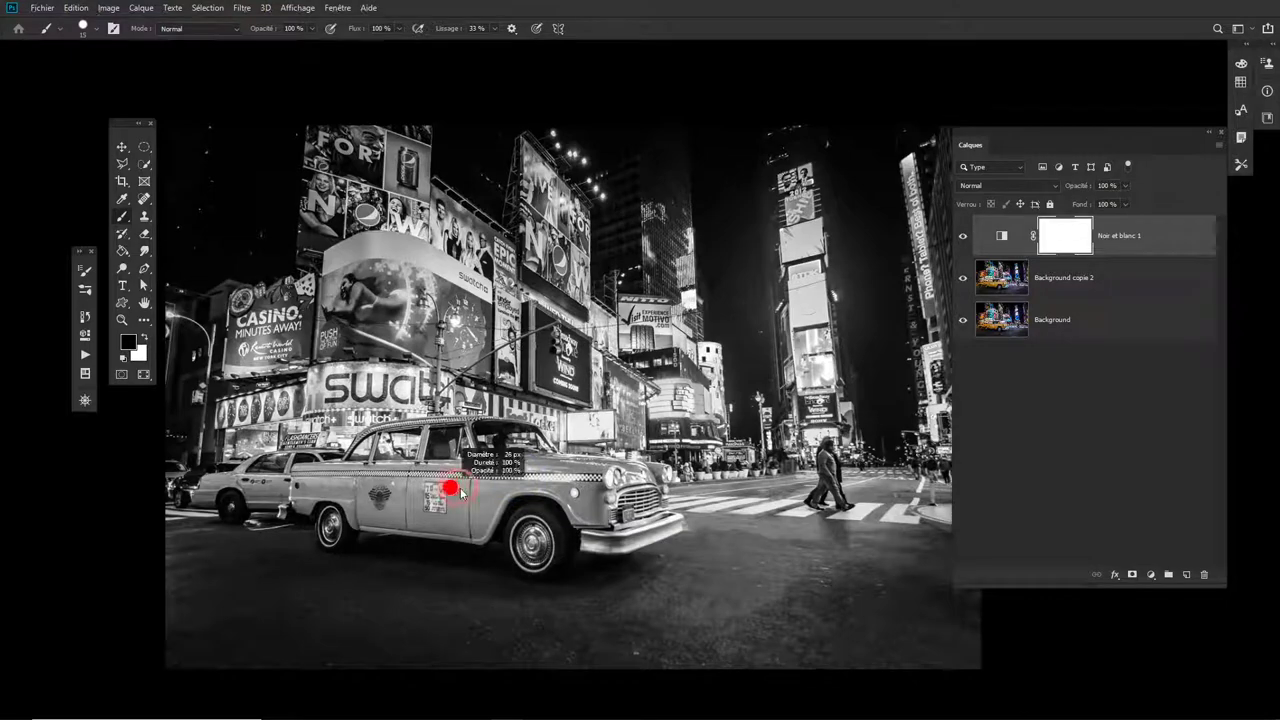
{"action": "right_click", "coordinate": [452, 486], "text": "alt"}
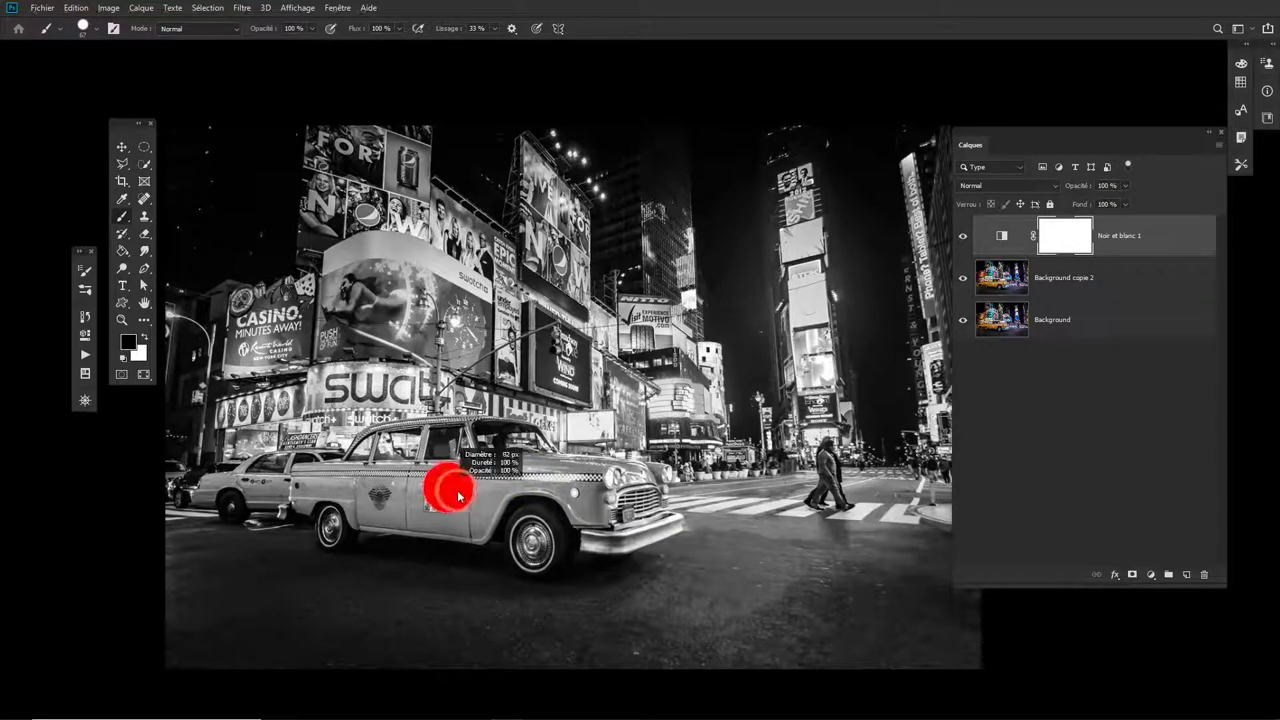
{"action": "left_click_drag", "start_coordinate": [328, 479], "coordinate": [391, 515]}
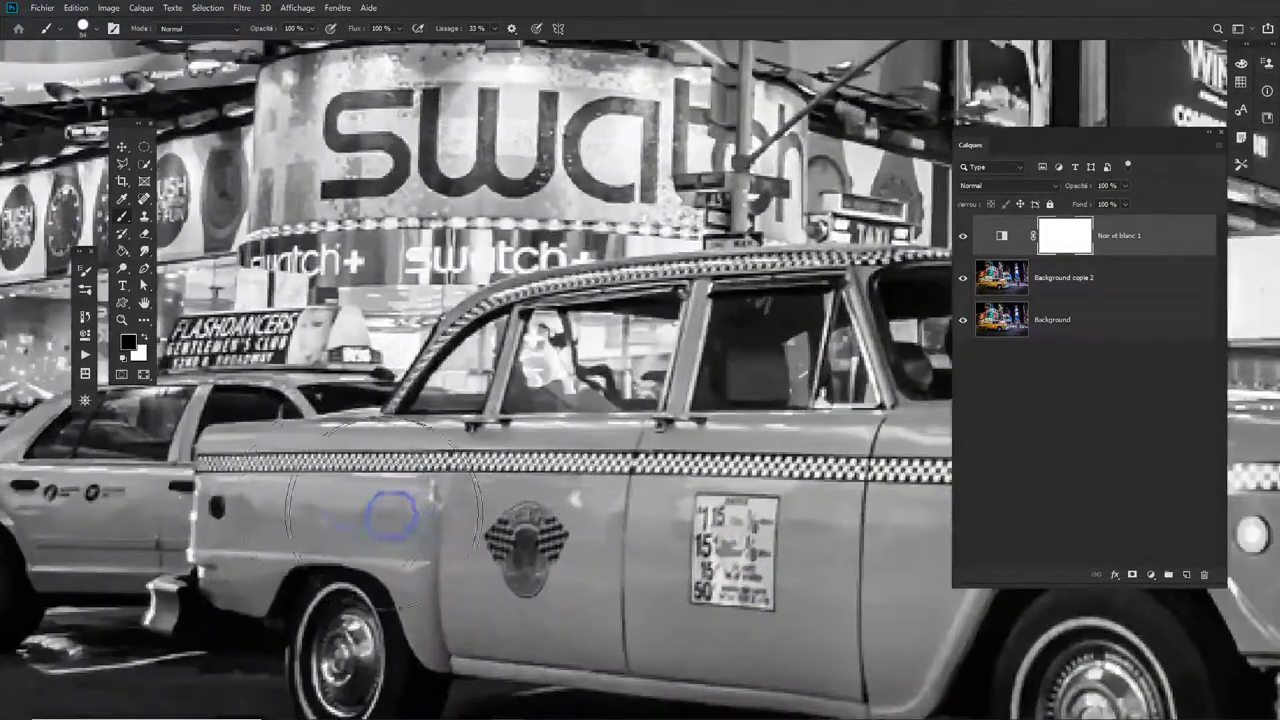
{"action": "right_click", "coordinate": [283, 466], "text": "alt"}
{"action": "mouse_move", "coordinate": [247, 480]}
{"action": "left_mouse_down"}
{"action": "mouse_move", "coordinate": [217, 477]}
{"action": "mouse_move", "coordinate": [215, 446]}
{"action": "mouse_move", "coordinate": [218, 600]}
{"action": "left_mouse_up"}
{"action": "key", "text": "ctrl+z"}
{"action": "key", "text": "ctrl+z"}
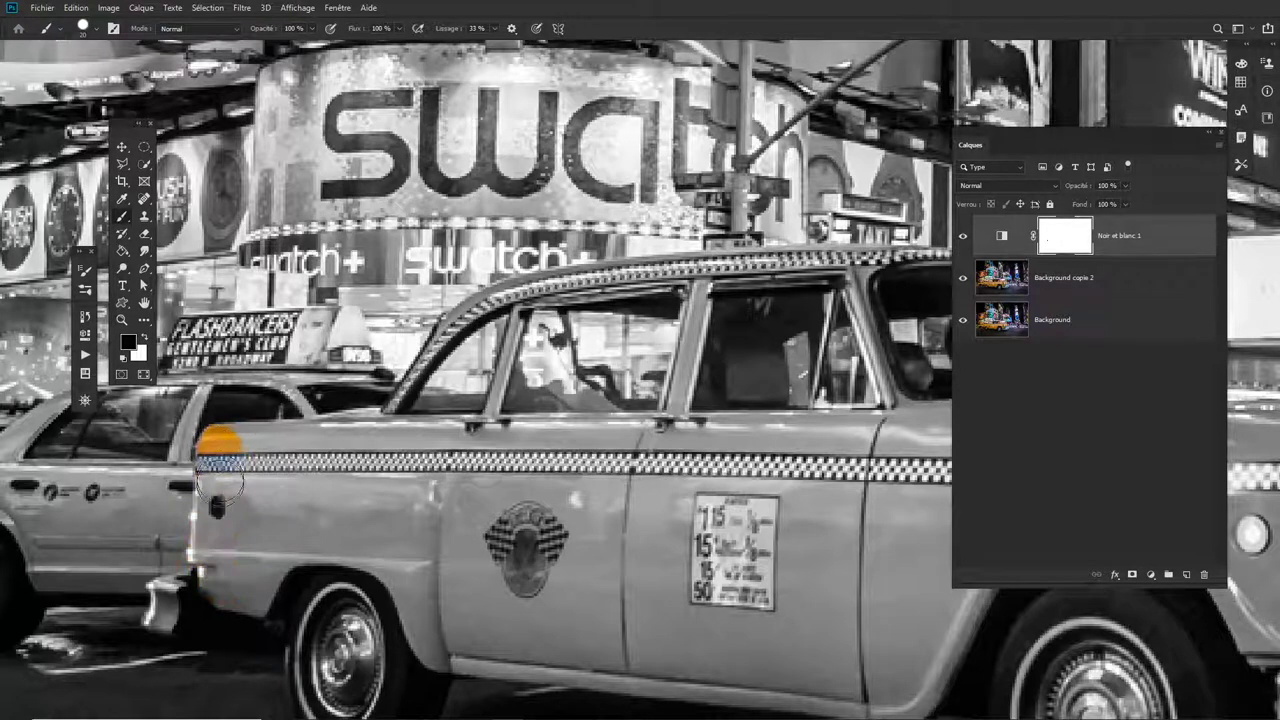
- Paint black on the mask over the front taxi's rear corner and around its rear wheel arch, refining the brush to about 17 px
{"action": "left_click", "coordinate": [218, 567]}
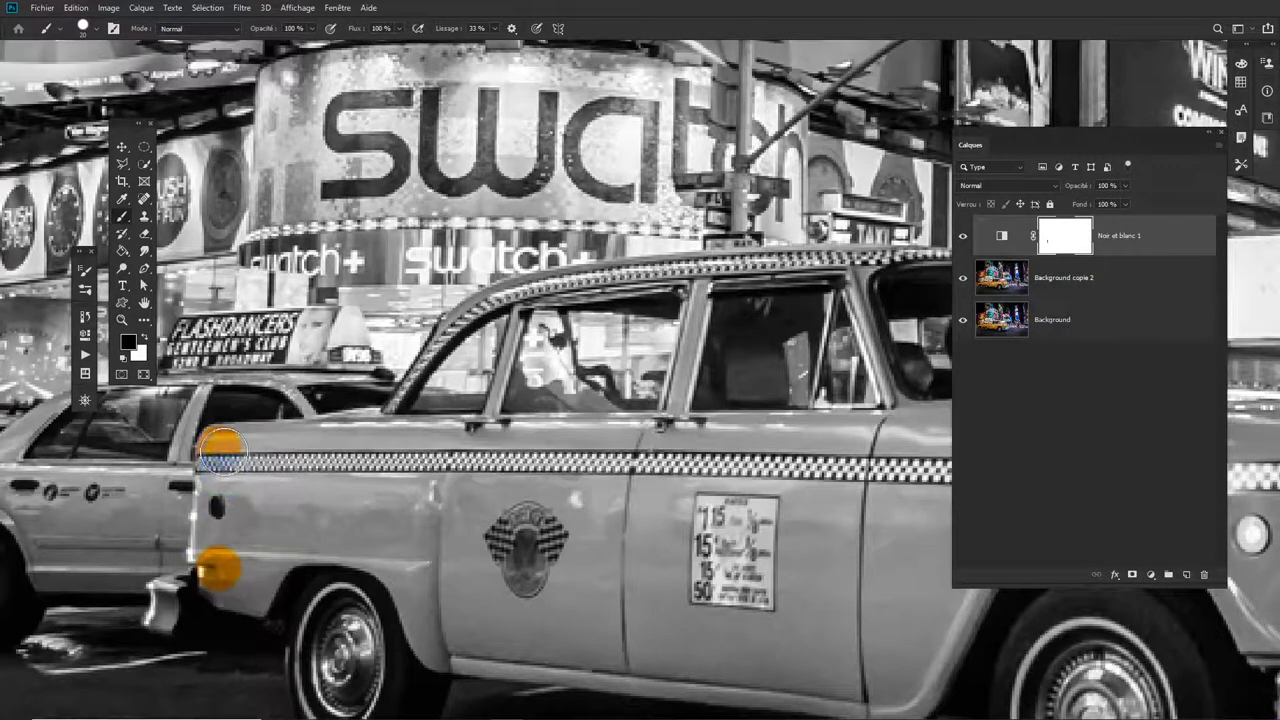
{"action": "left_click_drag", "start_coordinate": [220, 440], "coordinate": [218, 560]}
{"action": "right_click", "coordinate": [225, 561], "text": "alt"}
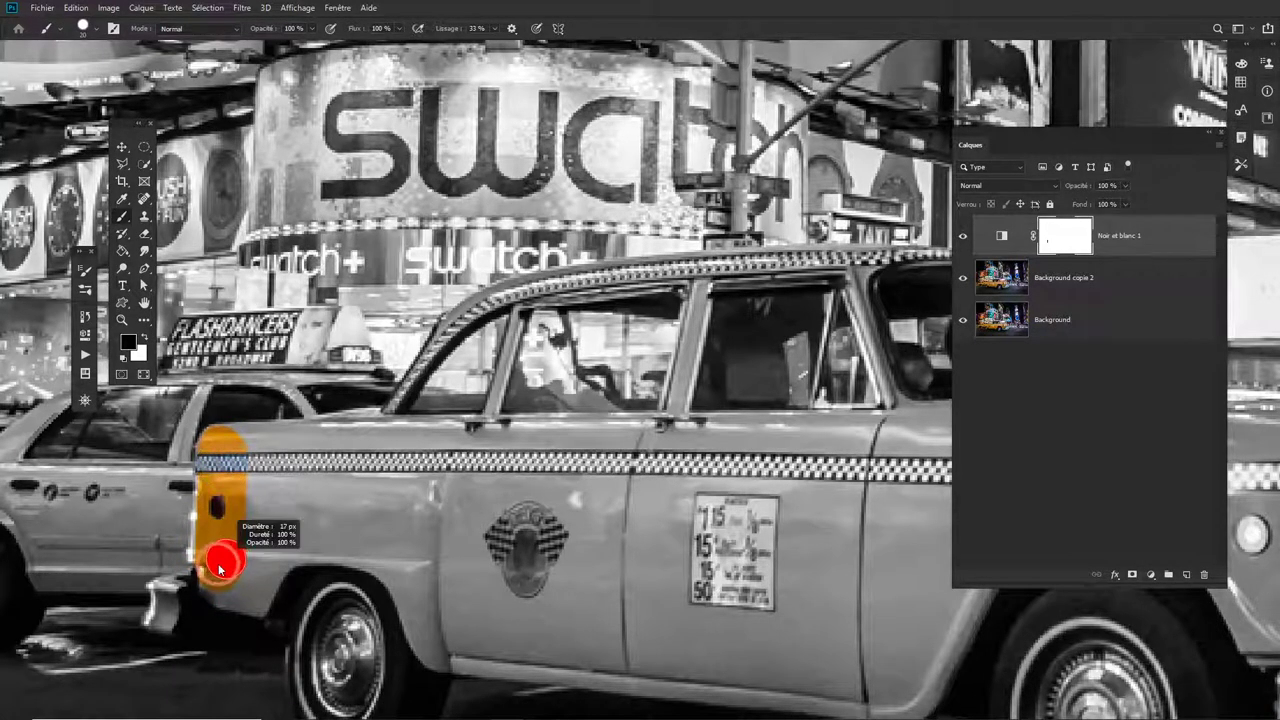
{"action": "mouse_move", "coordinate": [216, 590]}
{"action": "left_mouse_down"}
{"action": "mouse_move", "coordinate": [258, 600]}
{"action": "mouse_move", "coordinate": [299, 553]}
{"action": "mouse_move", "coordinate": [332, 550]}
{"action": "mouse_move", "coordinate": [398, 577]}
{"action": "mouse_move", "coordinate": [440, 645]}
{"action": "left_mouse_up"}
{"action": "scroll", "coordinate": [286, 600], "scroll_direction": "down", "scroll_amount": 3}
{"action": "mouse_move", "coordinate": [287, 537]}
{"action": "left_mouse_down"}
{"action": "mouse_move", "coordinate": [280, 516]}
{"action": "mouse_move", "coordinate": [292, 547]}
{"action": "mouse_move", "coordinate": [289, 519]}
{"action": "left_mouse_up"}
{"action": "key", "text": "ctrl+z"}
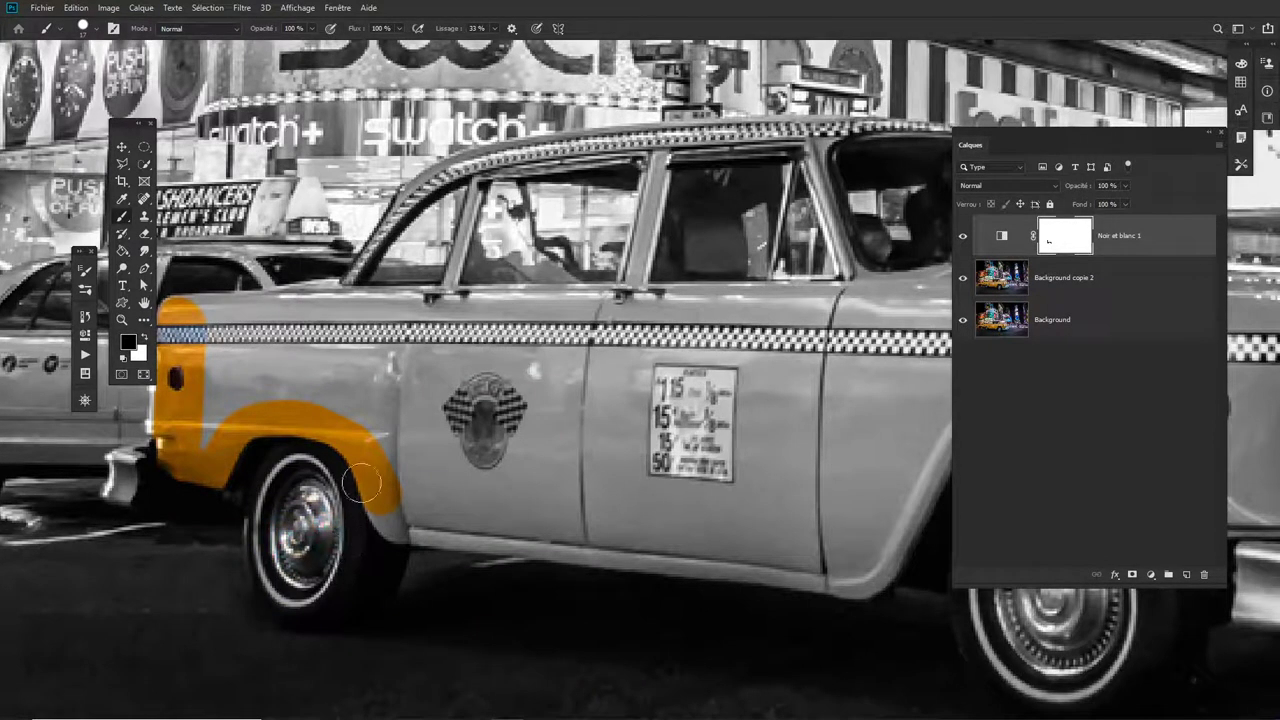
- Continue painting black on the mask along the taxi's lower sill, around the front wheel arch and over the front end and headlights
{"action": "left_click_drag", "start_coordinate": [383, 507], "coordinate": [433, 536]}
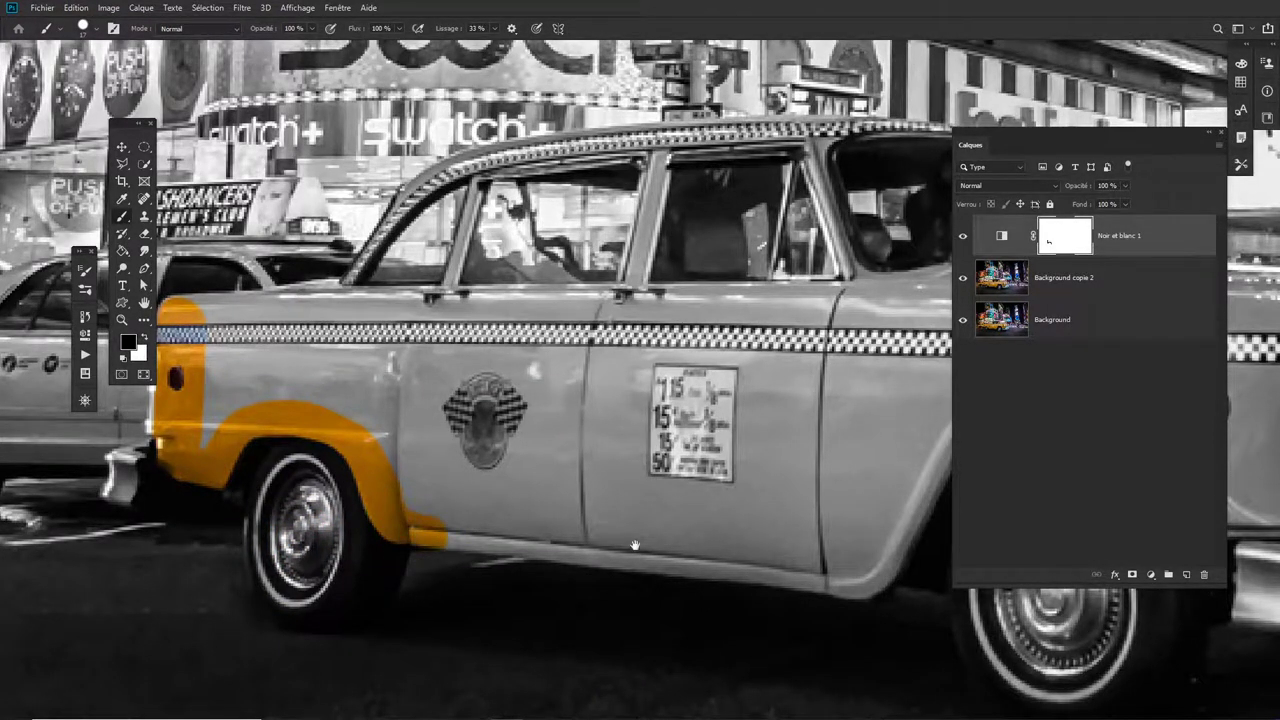
{"action": "left_click_drag", "start_coordinate": [640, 544], "coordinate": [402, 556]}
{"action": "left_click", "coordinate": [612, 588], "text": "shift"}
{"action": "mouse_move", "coordinate": [617, 591]}
{"action": "left_mouse_down"}
{"action": "mouse_move", "coordinate": [694, 469]}
{"action": "mouse_move", "coordinate": [750, 420]}
{"action": "mouse_move", "coordinate": [830, 408]}
{"action": "mouse_move", "coordinate": [870, 420]}
{"action": "mouse_move", "coordinate": [533, 492]}
{"action": "left_mouse_up"}
{"action": "left_click", "coordinate": [610, 527], "text": "shift"}
{"action": "mouse_move", "coordinate": [610, 527]}
{"action": "left_mouse_down"}
{"action": "mouse_move", "coordinate": [737, 560]}
{"action": "mouse_move", "coordinate": [750, 533]}
{"action": "mouse_move", "coordinate": [727, 549]}
{"action": "mouse_move", "coordinate": [730, 488]}
{"action": "mouse_move", "coordinate": [754, 468]}
{"action": "mouse_move", "coordinate": [762, 432]}
{"action": "mouse_move", "coordinate": [592, 480]}
{"action": "mouse_move", "coordinate": [630, 471]}
{"action": "mouse_move", "coordinate": [600, 464]}
{"action": "mouse_move", "coordinate": [758, 450]}
{"action": "mouse_move", "coordinate": [720, 448]}
{"action": "mouse_move", "coordinate": [770, 493]}
{"action": "mouse_move", "coordinate": [788, 428]}
{"action": "mouse_move", "coordinate": [754, 392]}
{"action": "mouse_move", "coordinate": [743, 436]}
{"action": "mouse_move", "coordinate": [695, 416]}
{"action": "mouse_move", "coordinate": [545, 400]}
{"action": "left_mouse_up"}
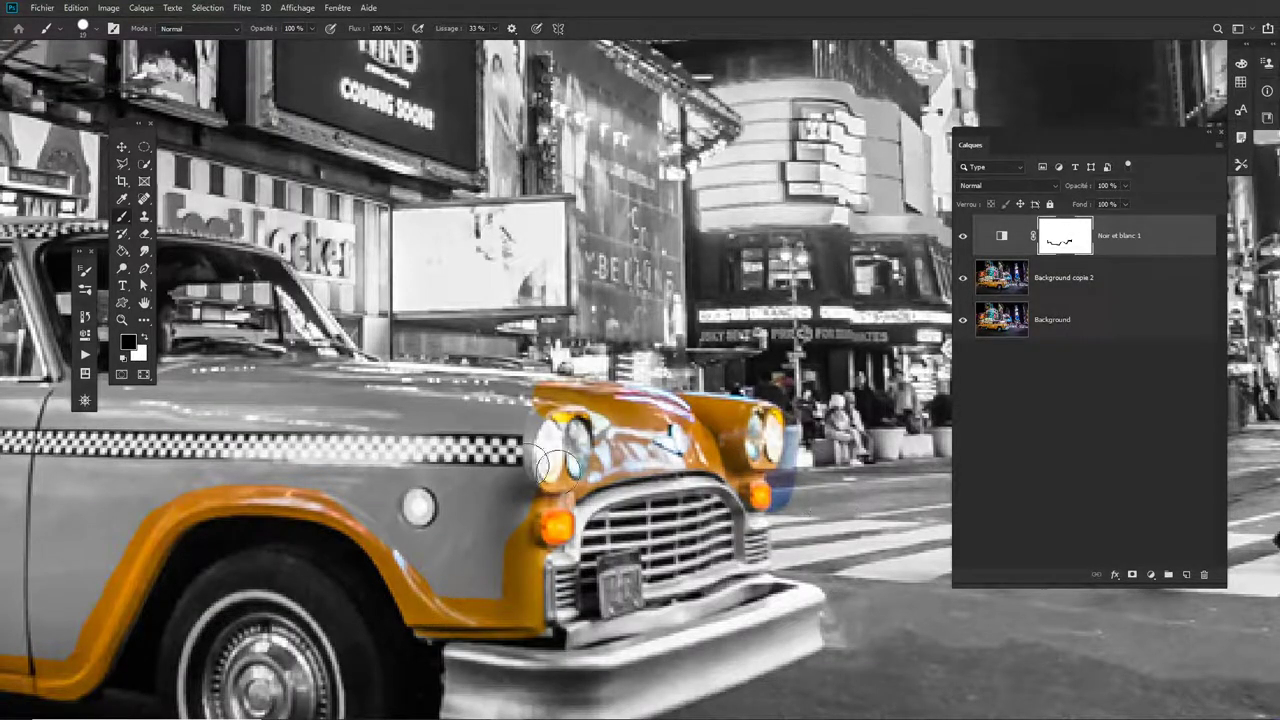
- Paint white on the mask with a brush of about 12 px to remove color spill around the front fender, checking the mask, and return to black
{"action": "key", "text": "x"}
{"action": "right_click", "coordinate": [818, 515], "text": "alt"}
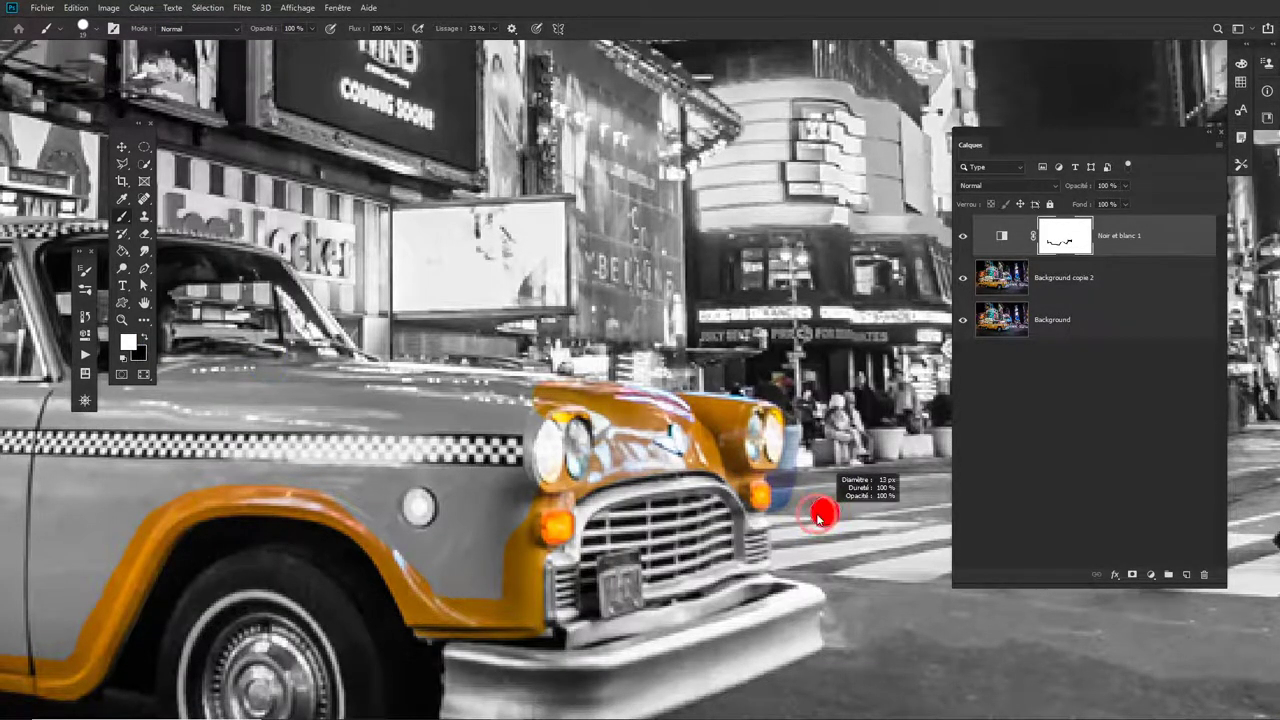
{"action": "left_click_drag", "start_coordinate": [789, 514], "coordinate": [802, 432]}
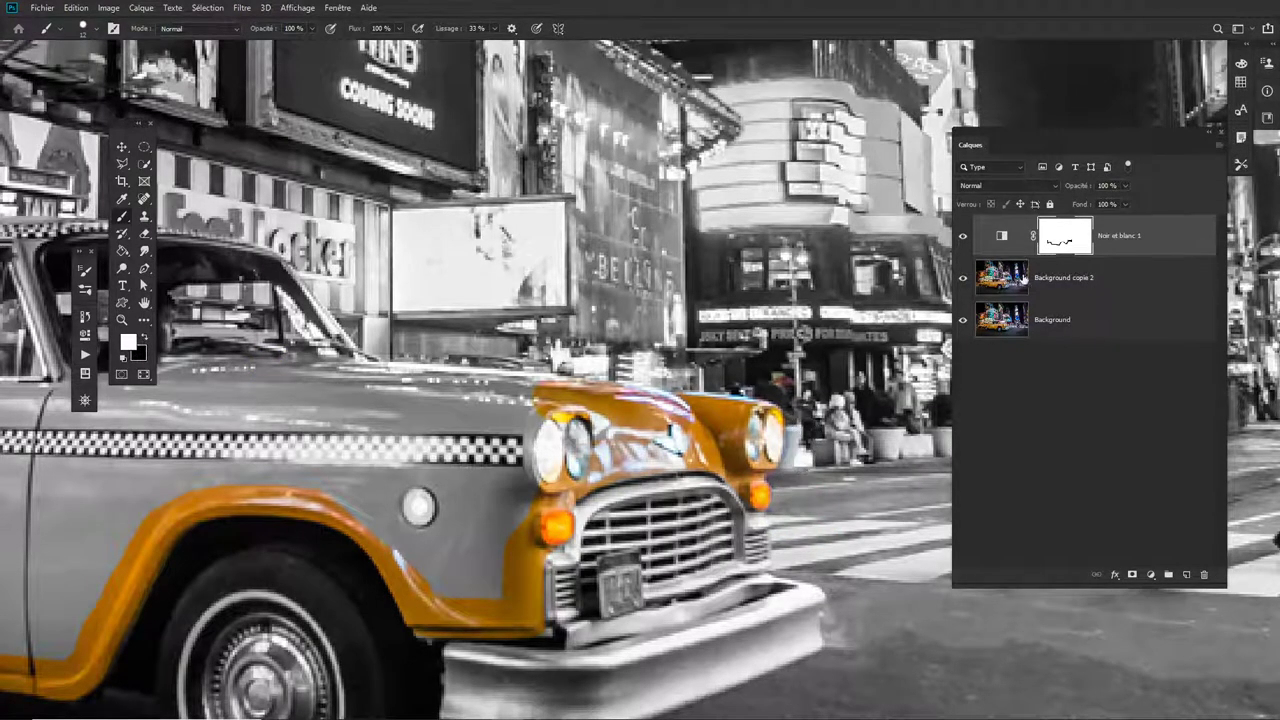
{"action": "left_click", "coordinate": [1057, 251], "text": "alt"}
{"action": "left_click", "coordinate": [1057, 251], "text": "alt"}
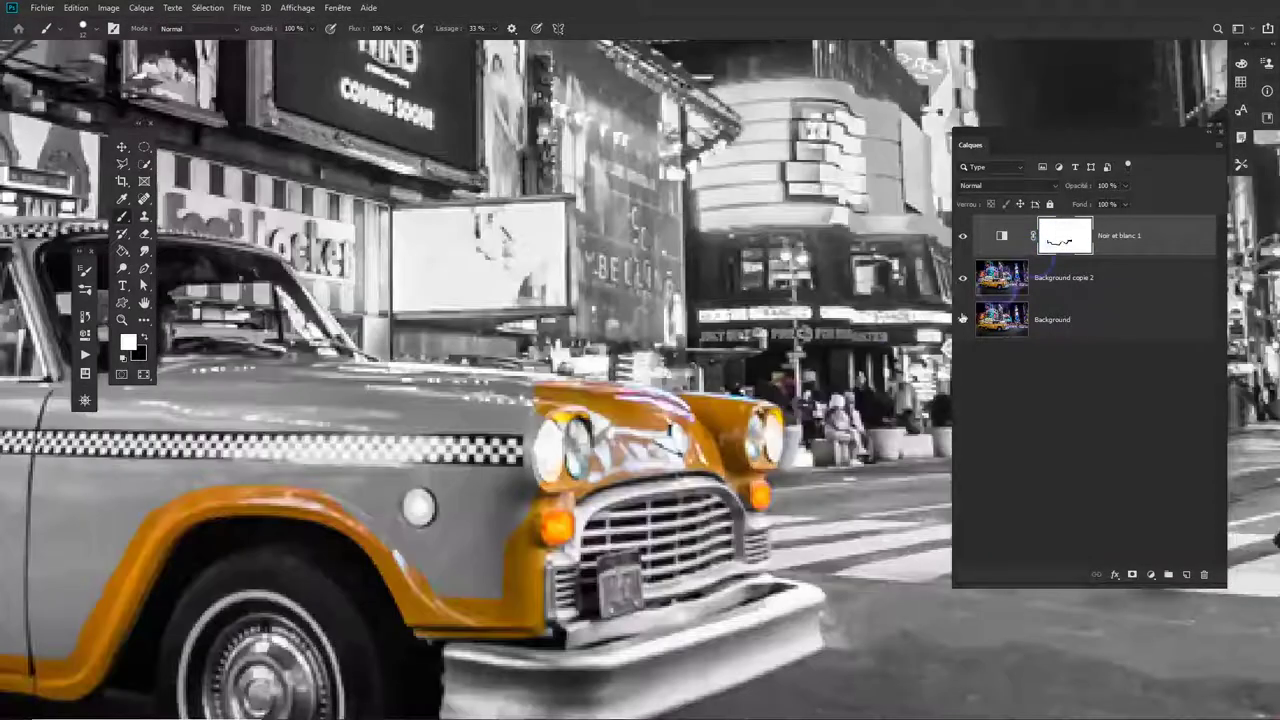
{"action": "left_click_drag", "start_coordinate": [795, 392], "coordinate": [729, 375]}
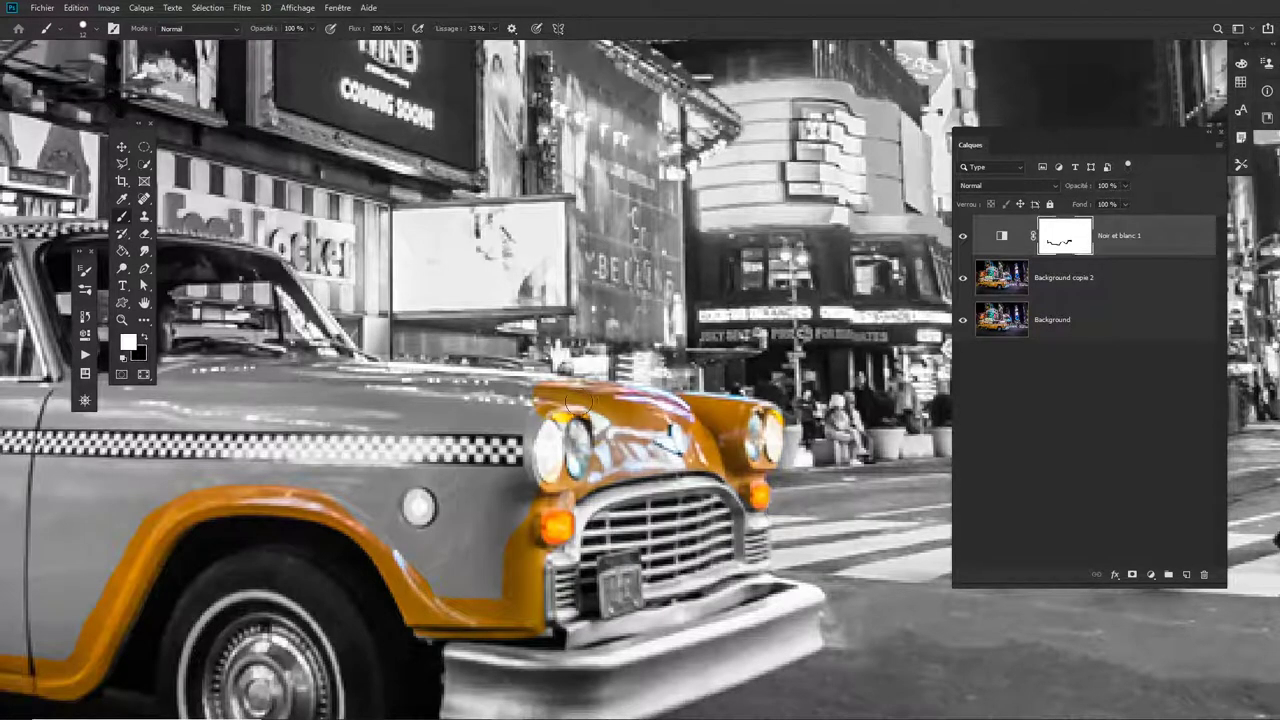
{"action": "key", "text": "x"}
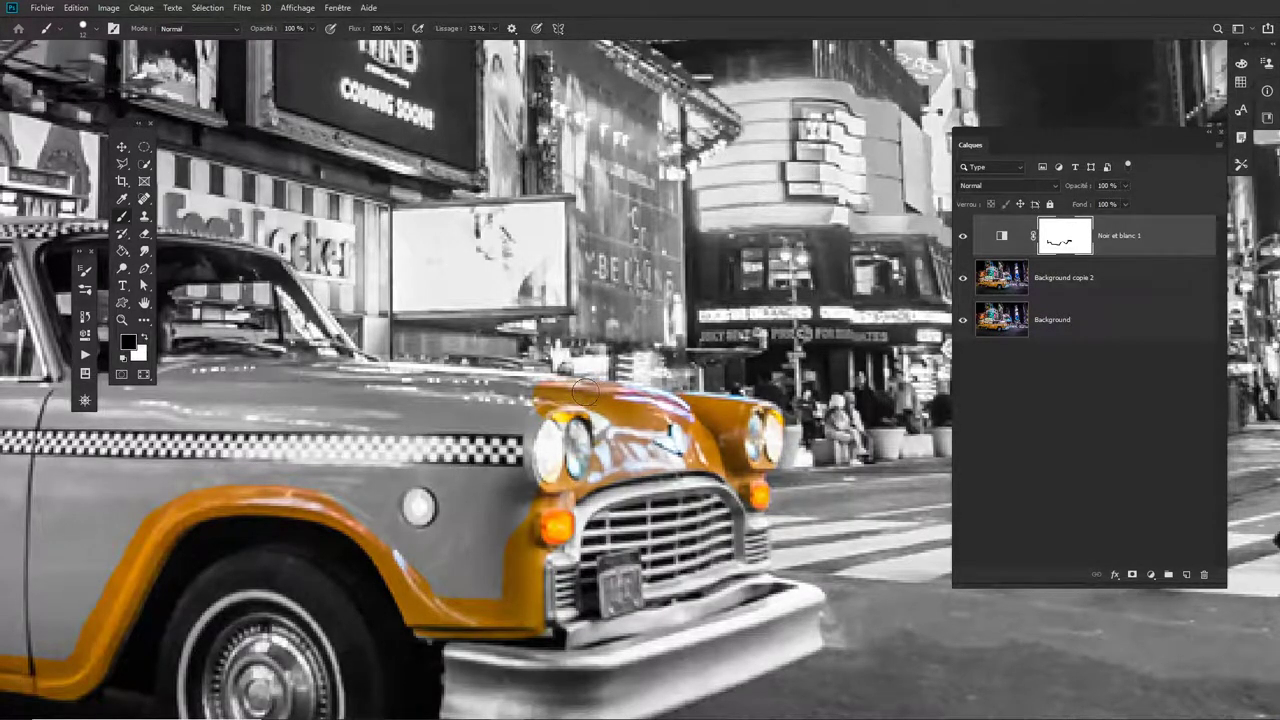
- Paint black on the mask along the hood's upper edge, up the windshield pillar and along the front of the roof
{"action": "left_click", "coordinate": [374, 371], "text": "shift"}
{"action": "left_click_drag", "start_coordinate": [473, 410], "coordinate": [590, 448]}
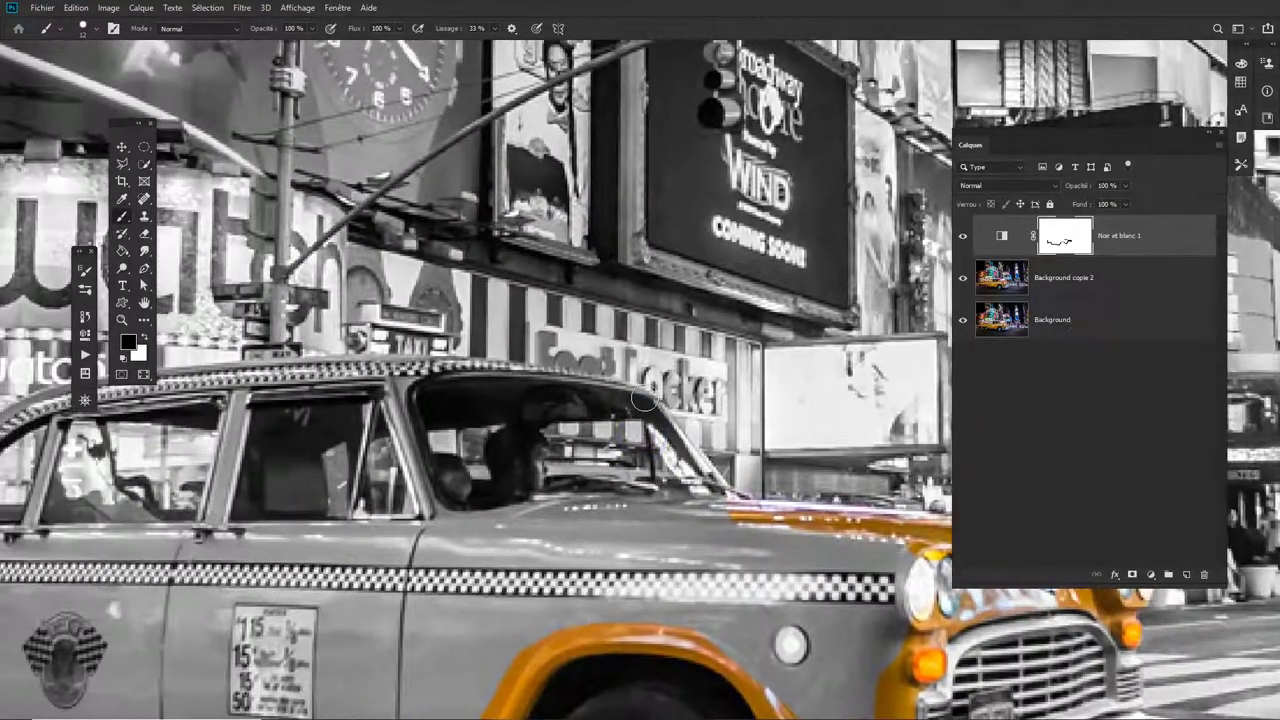
{"action": "left_click", "coordinate": [643, 401], "text": "shift"}
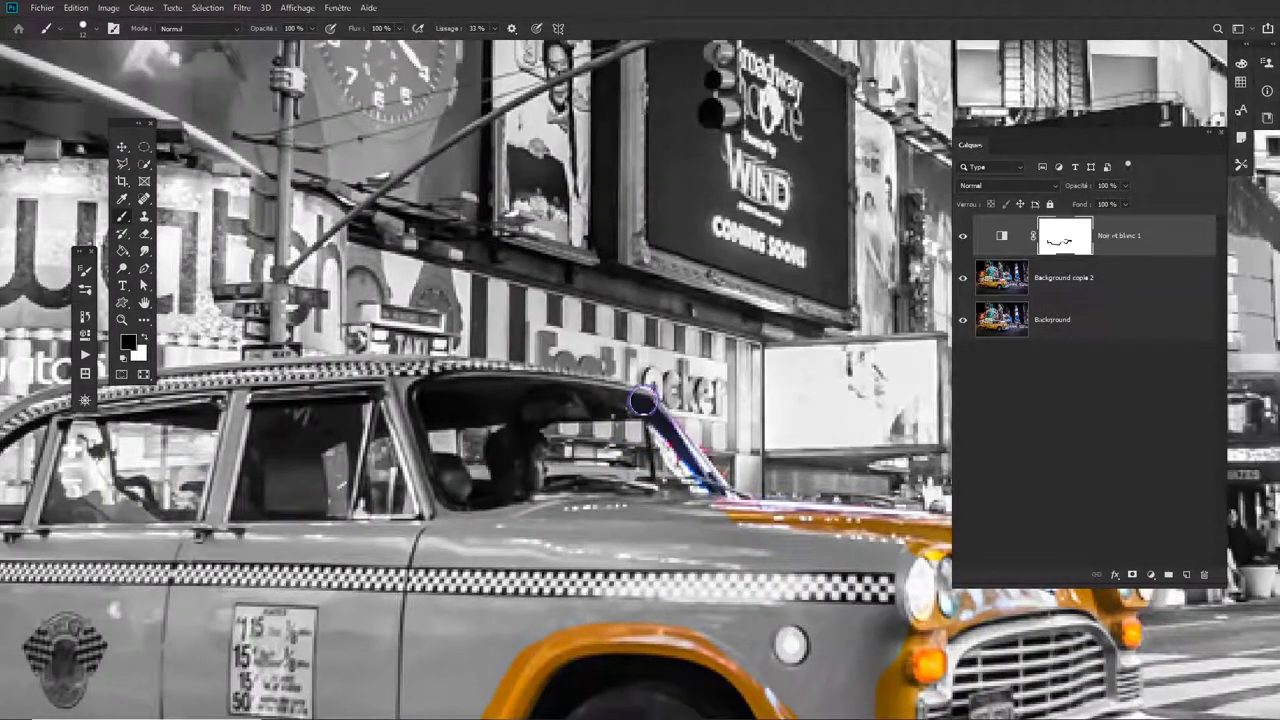
{"action": "mouse_move", "coordinate": [565, 385]}
{"action": "left_mouse_down"}
{"action": "mouse_move", "coordinate": [402, 377]}
{"action": "mouse_move", "coordinate": [521, 377]}
{"action": "left_mouse_up"}
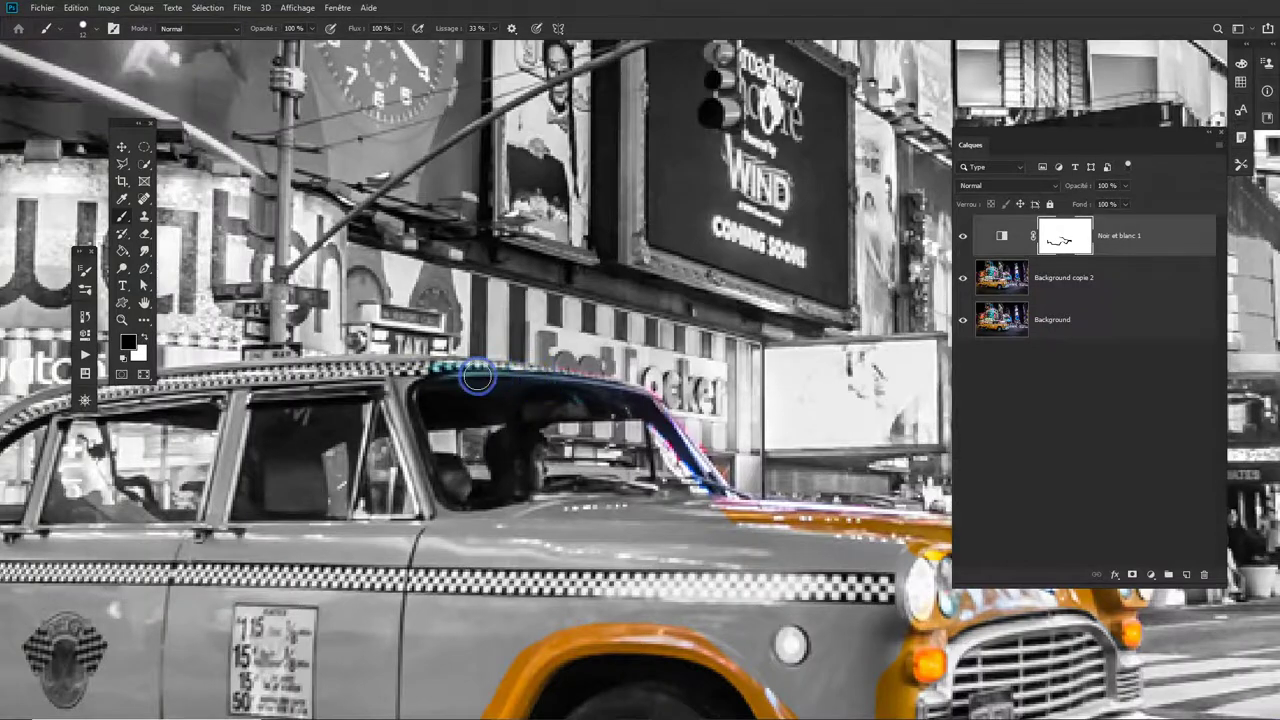
- Continue the black mask outline along the roof, down the rear pillar and over the trunk to close it around the taxi
{"action": "left_click_drag", "start_coordinate": [400, 401], "coordinate": [557, 420]}
{"action": "mouse_move", "coordinate": [308, 412]}
{"action": "left_mouse_down"}
{"action": "mouse_move", "coordinate": [190, 457]}
{"action": "mouse_move", "coordinate": [132, 547]}
{"action": "left_mouse_up"}
{"action": "mouse_move", "coordinate": [239, 502]}
{"action": "left_mouse_down"}
{"action": "mouse_move", "coordinate": [621, 388]}
{"action": "mouse_move", "coordinate": [471, 434]}
{"action": "mouse_move", "coordinate": [478, 445]}
{"action": "mouse_move", "coordinate": [342, 462]}
{"action": "left_mouse_up"}
{"action": "left_click_drag", "start_coordinate": [718, 446], "coordinate": [691, 453]}
{"action": "left_click_drag", "start_coordinate": [789, 438], "coordinate": [591, 423]}
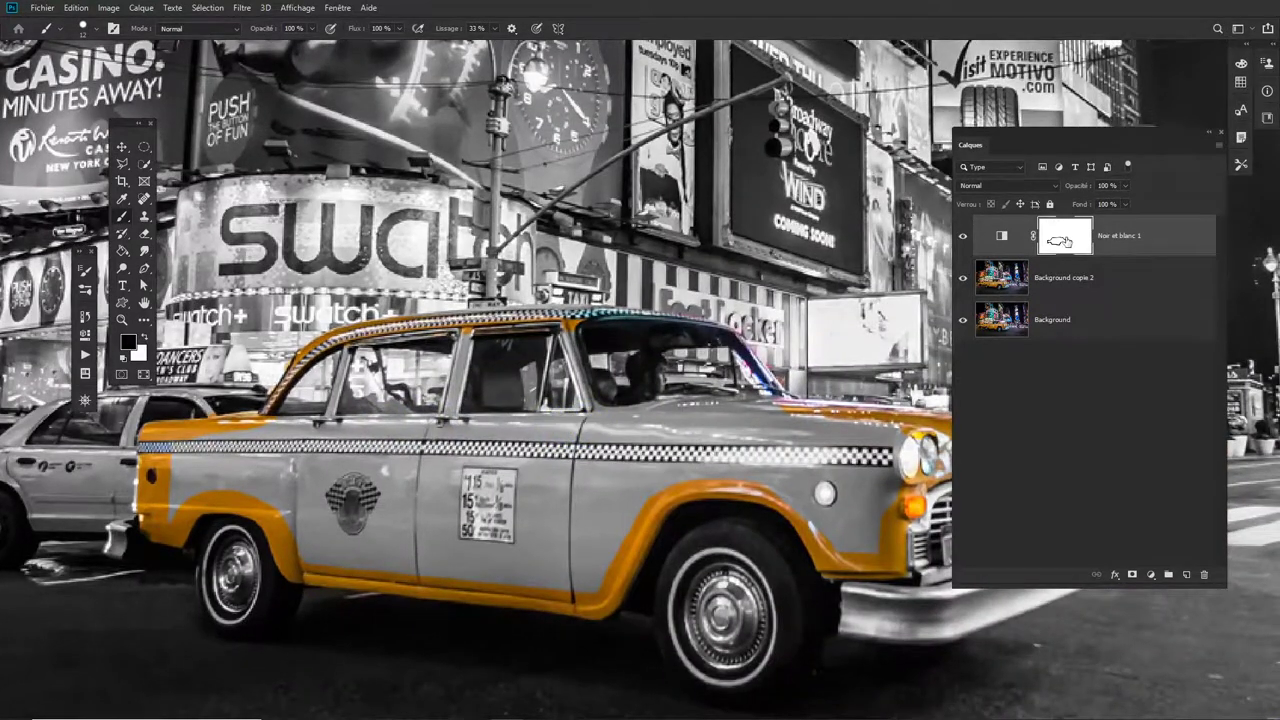
- Display the mask alone, select the white area inside the taxi outline with Quick Selection and fill it with black
{"action": "left_click", "coordinate": [1066, 241], "text": "alt"}
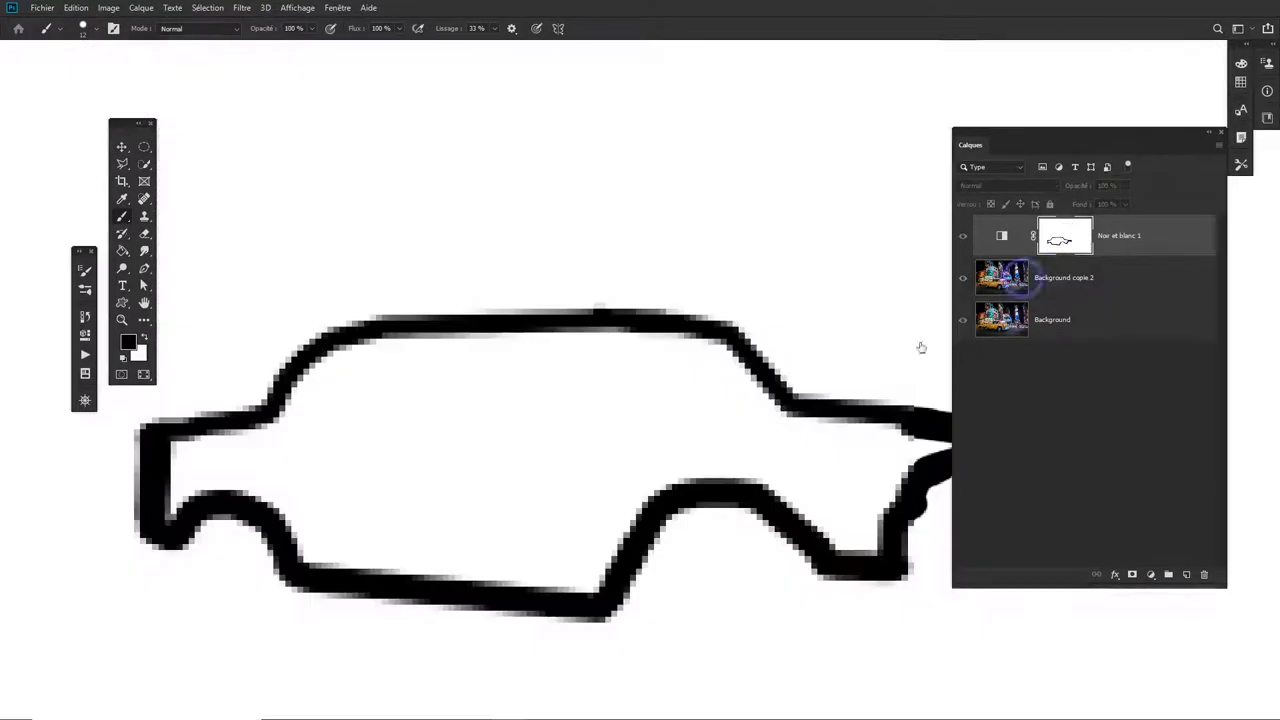
{"action": "left_click", "coordinate": [145, 165]}
{"action": "left_click", "coordinate": [300, 431]}
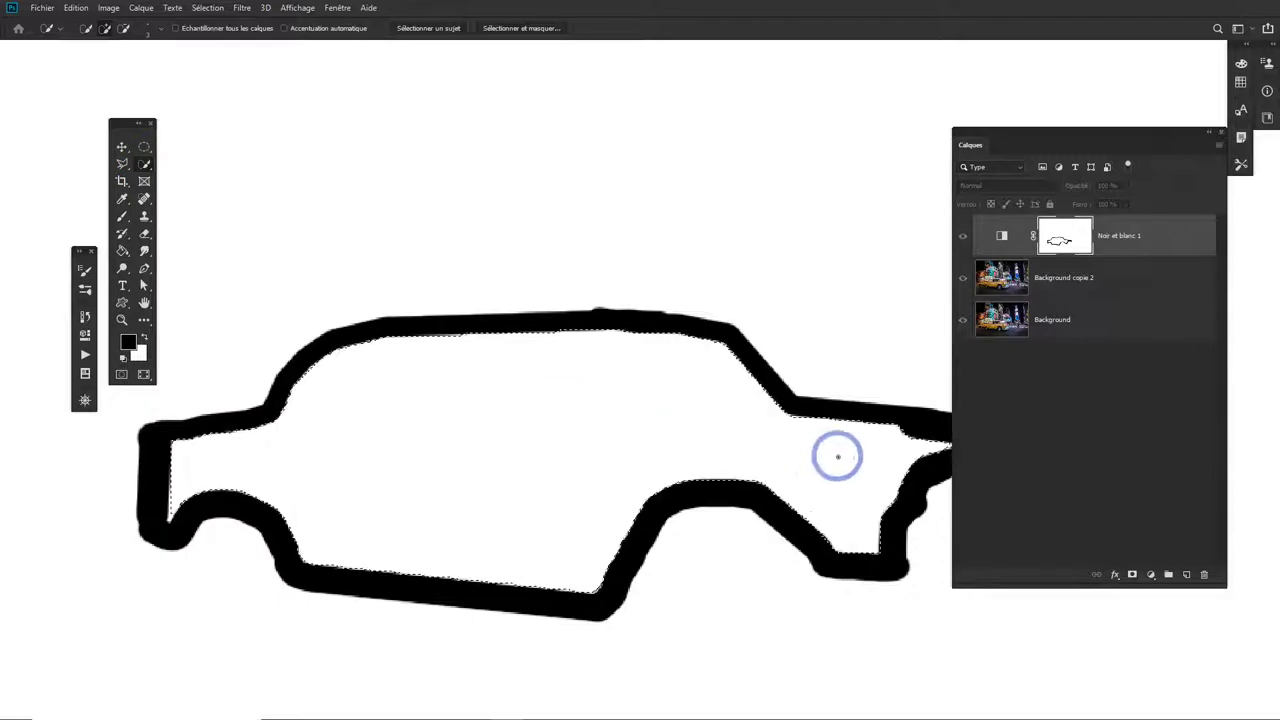
{"action": "key", "text": "alt+BackSpace"}
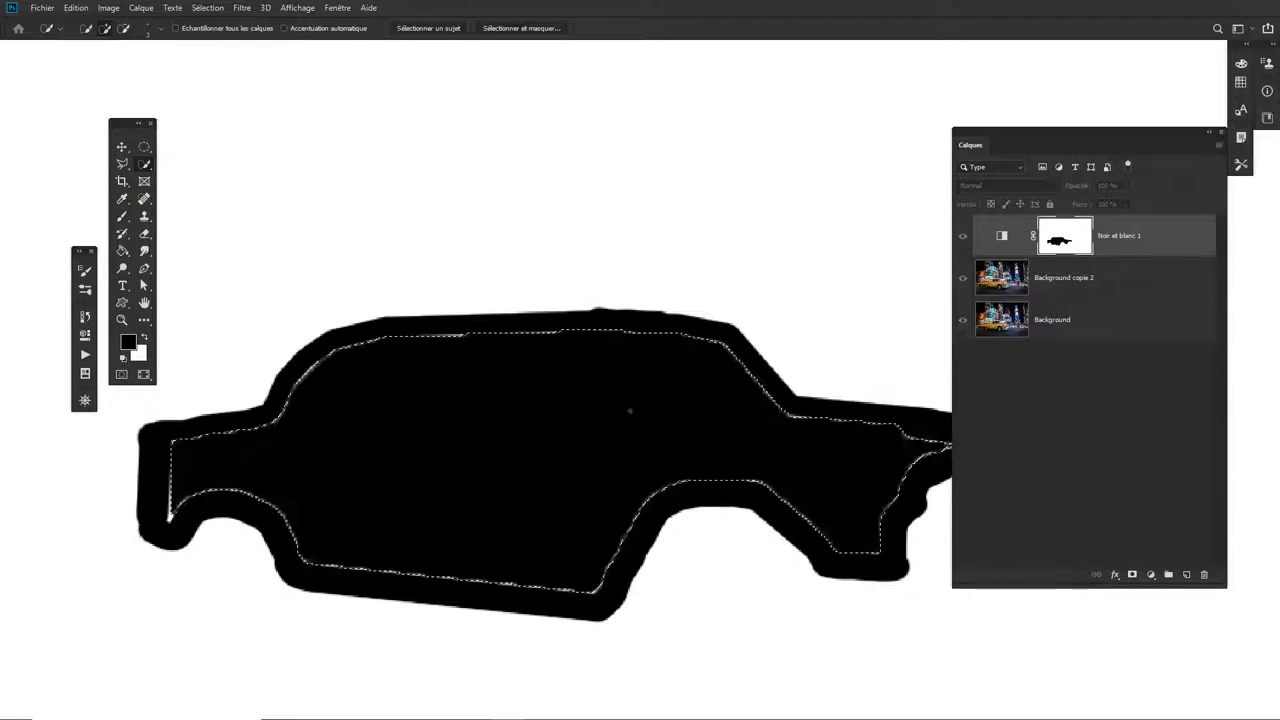
- Restore the interior selection, expand it by 2 pixels, fill the thin white gaps with black and deselect
{"action": "key", "text": "ctrl+d"}
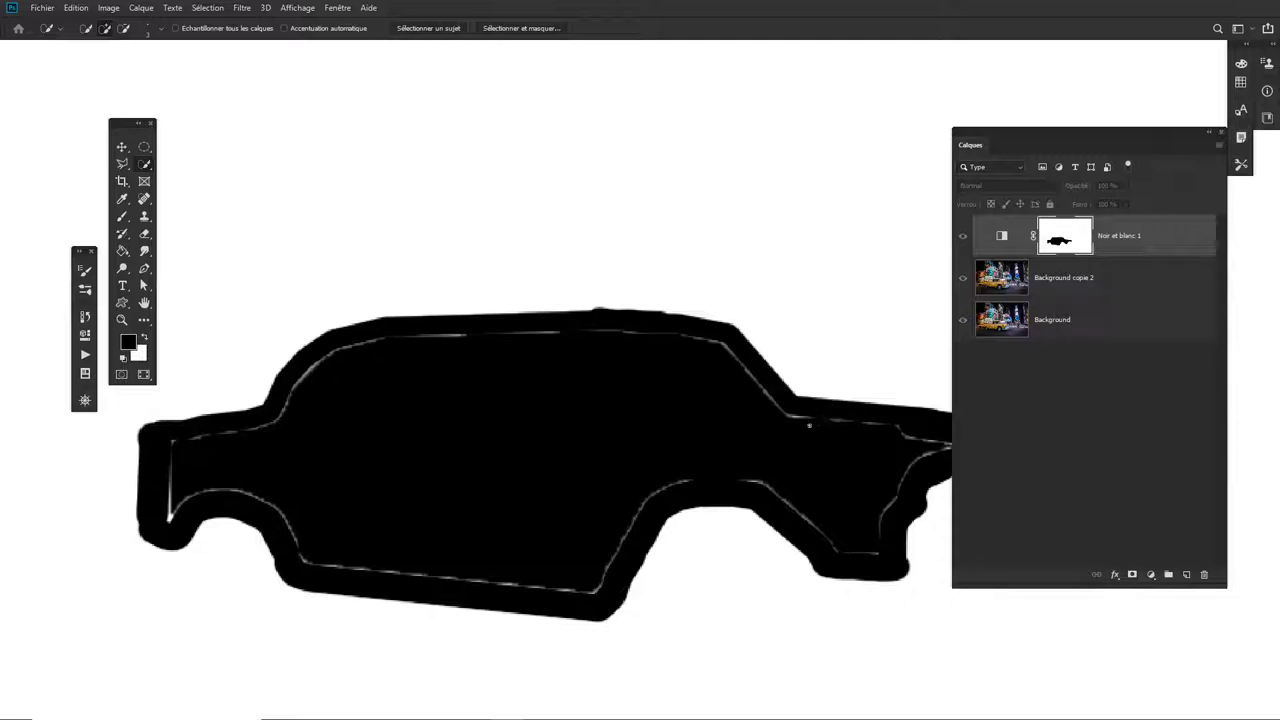
{"action": "key", "text": "ctrl+shift+d"}
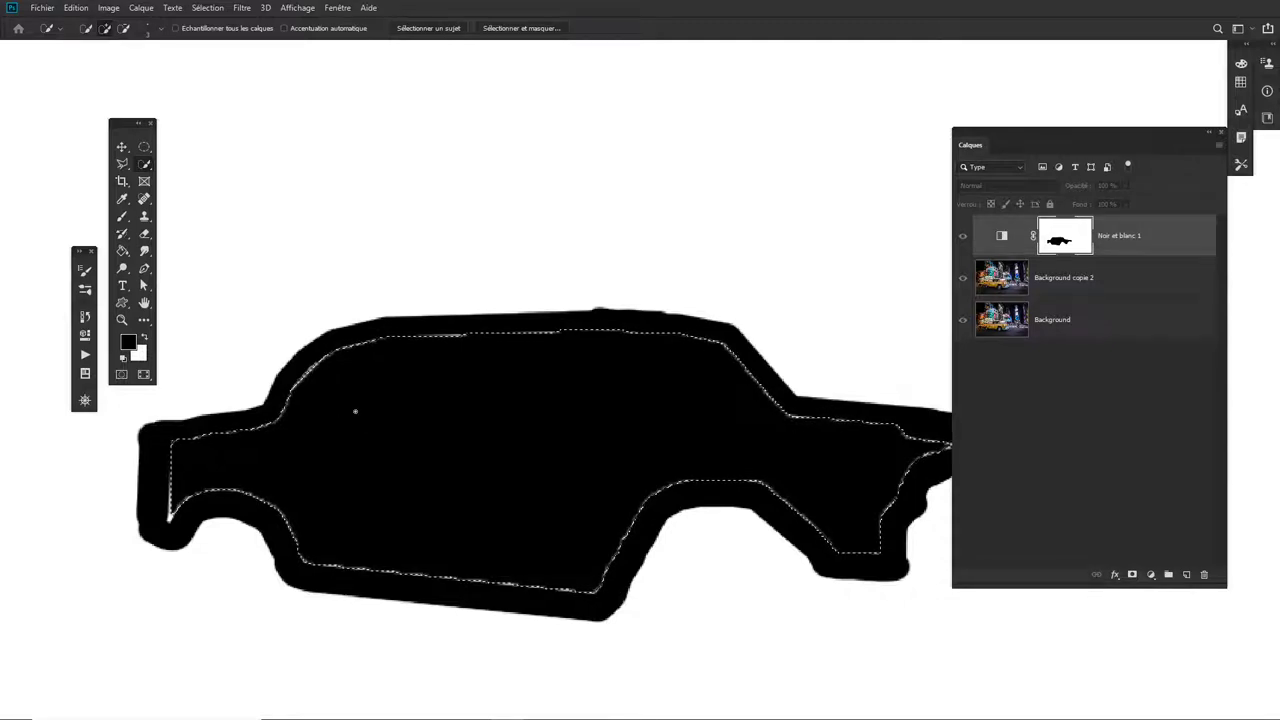
{"action": "left_click", "coordinate": [208, 8]}
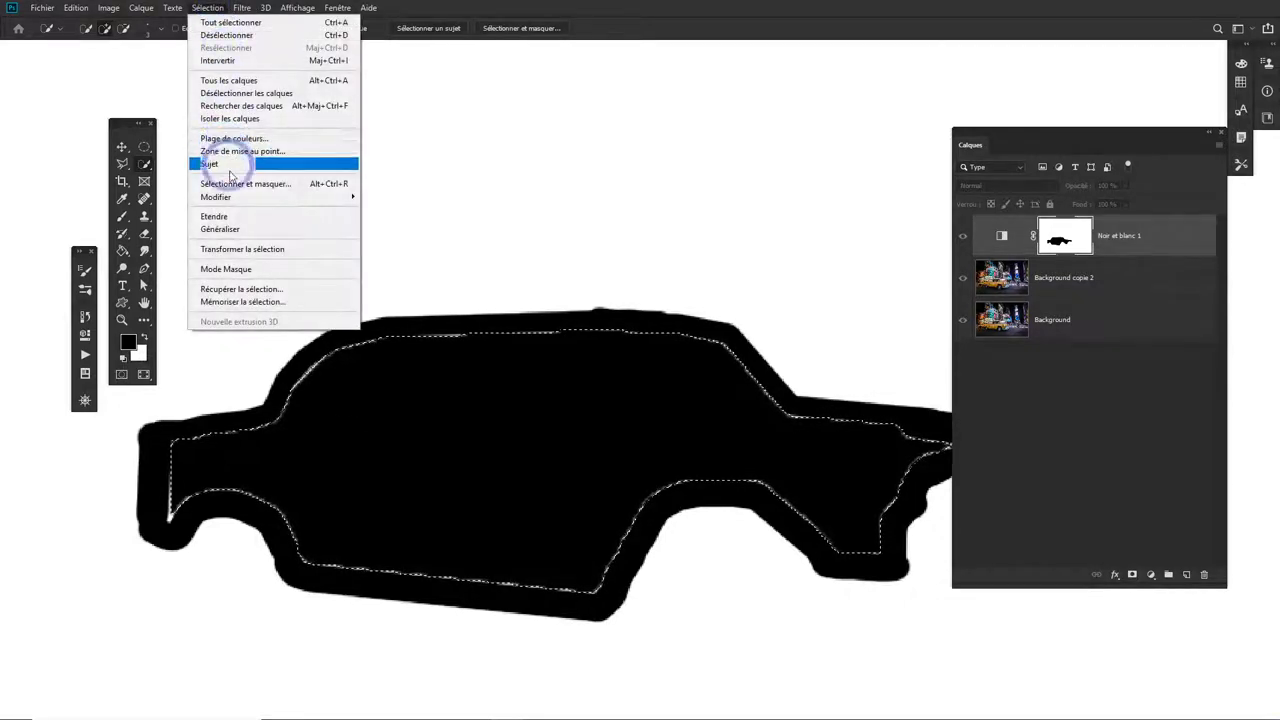
{"action": "mouse_move", "coordinate": [234, 200]}
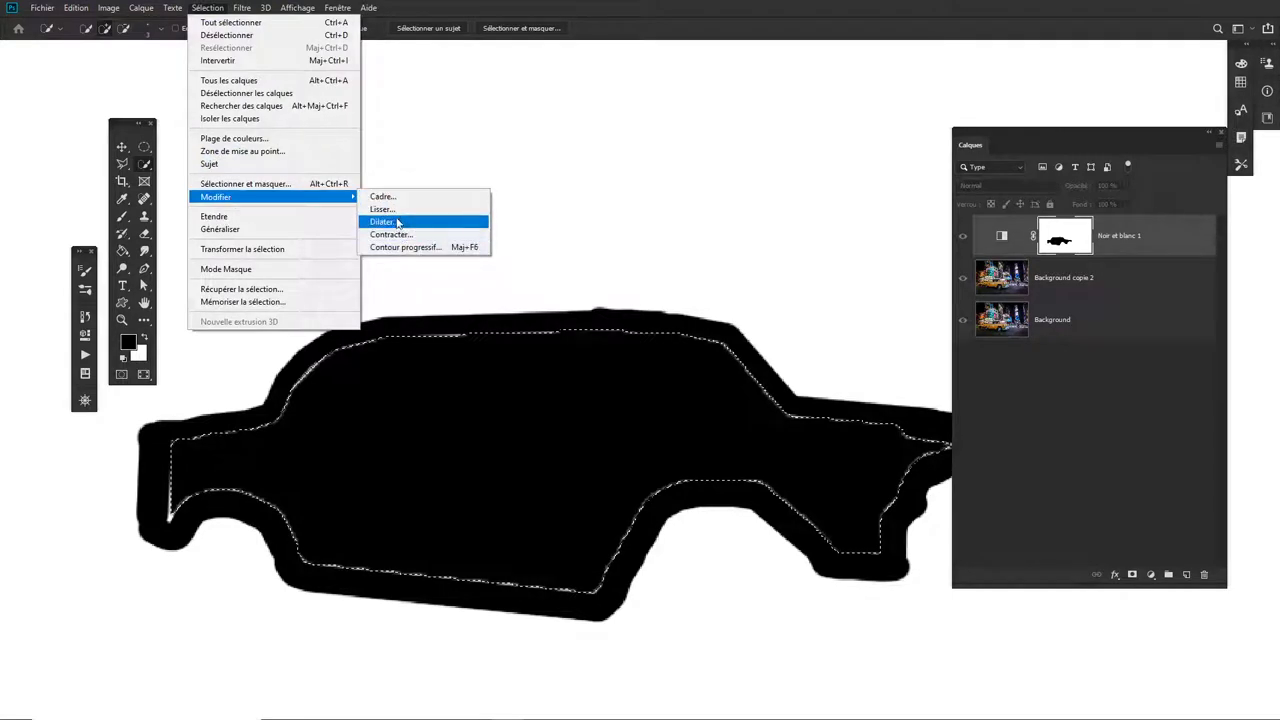
{"action": "left_click", "coordinate": [390, 222]}
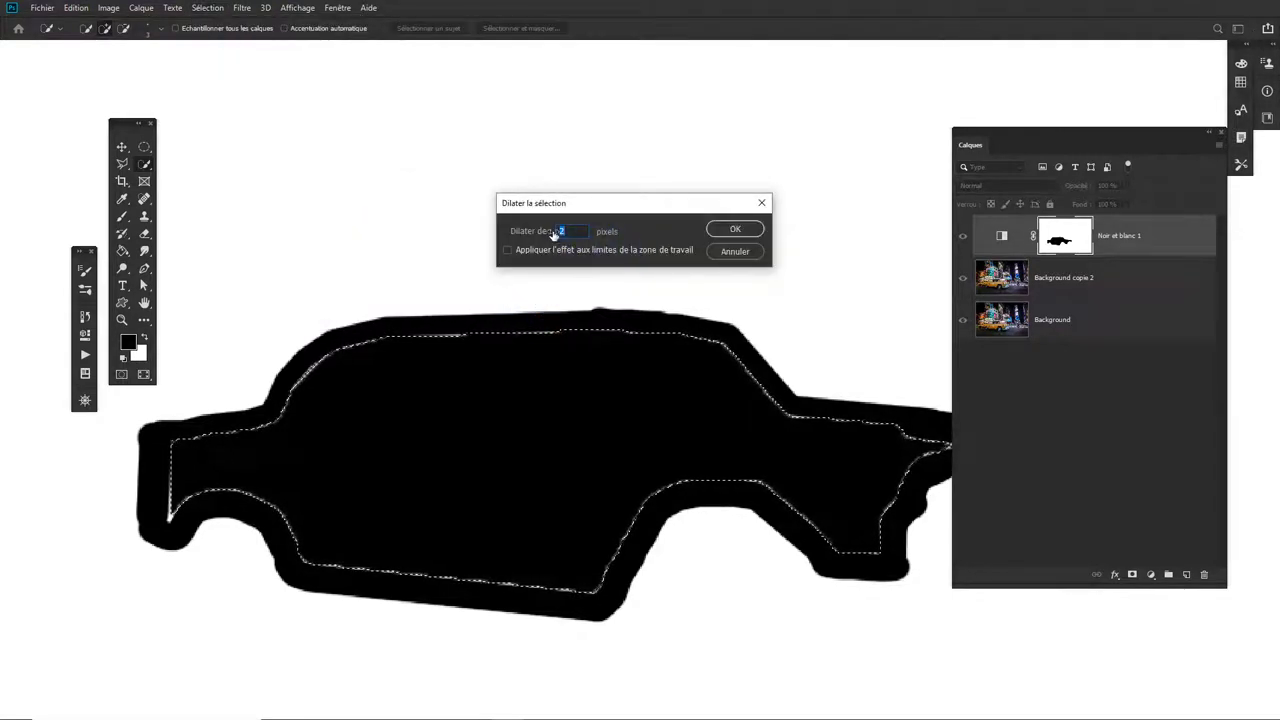
{"action": "left_click", "coordinate": [734, 229]}
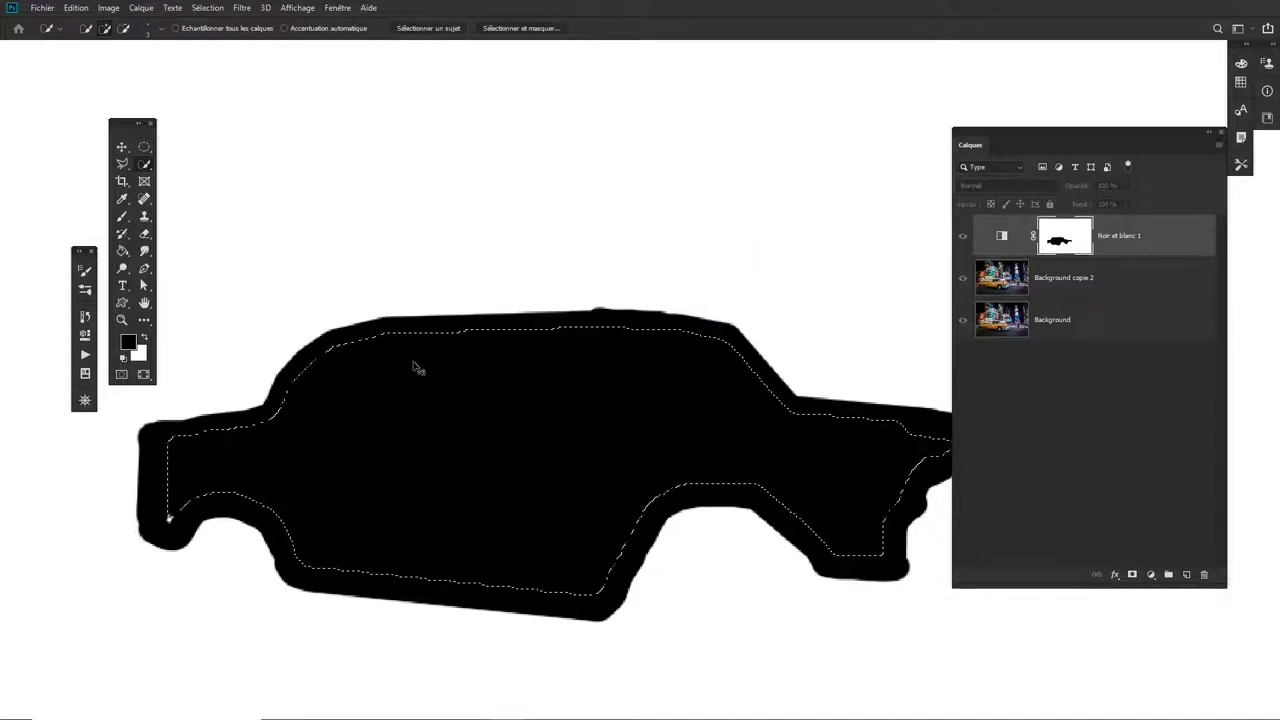
{"action": "key", "text": "ctrl+d"}
- Brush black over leftover white specks in the mask, trim the roof and trunk edges with white, and return to the image view
{"action": "key", "text": "b"}
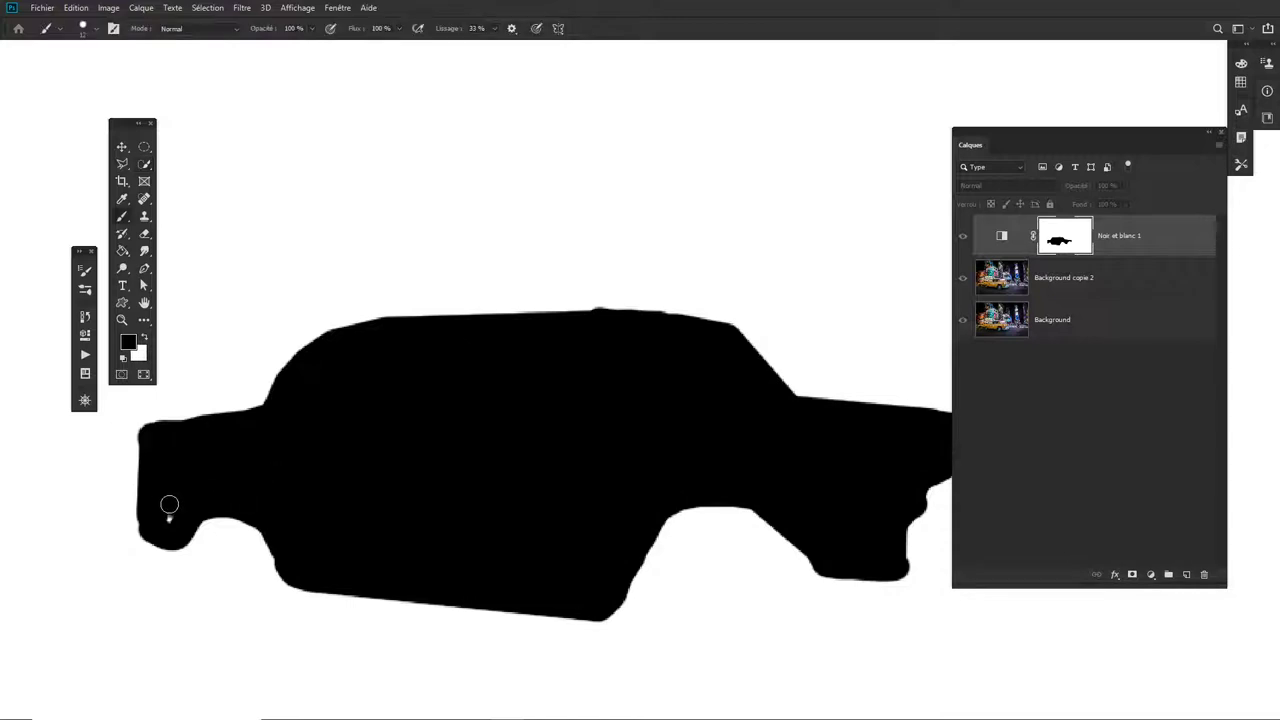
{"action": "left_click_drag", "start_coordinate": [831, 484], "coordinate": [803, 500]}
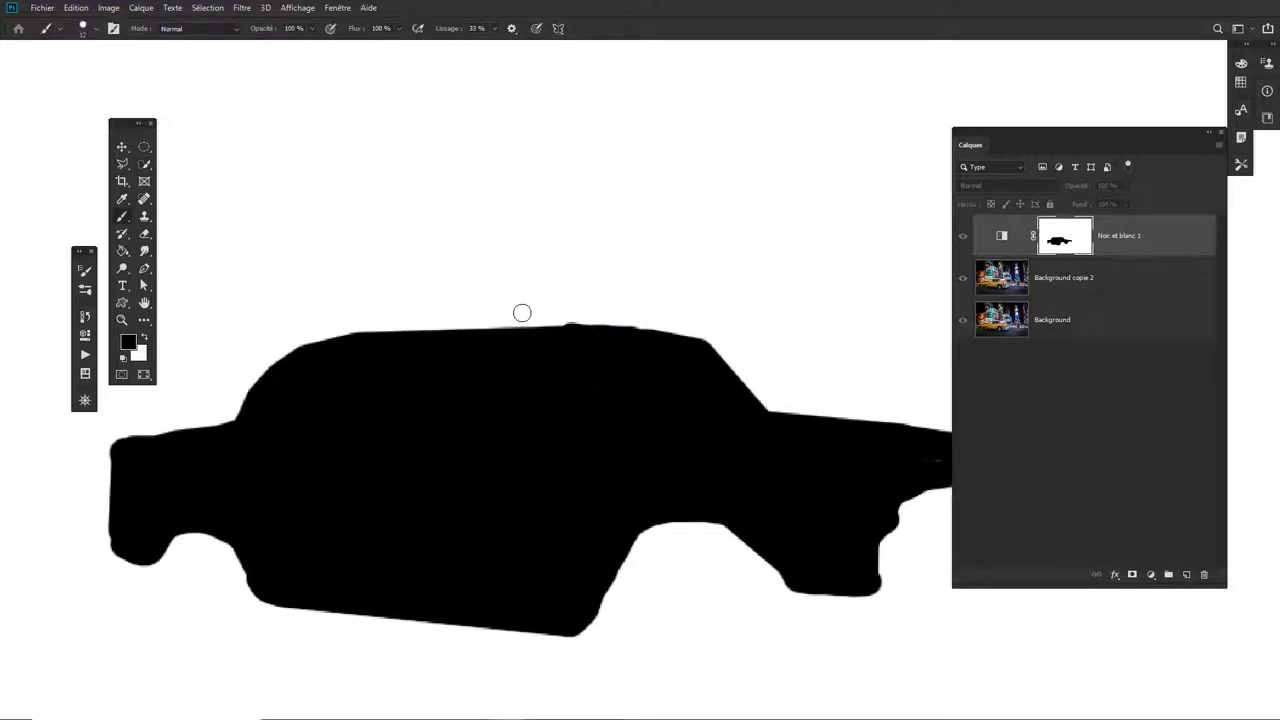
{"action": "key", "text": "x"}
{"action": "mouse_move", "coordinate": [346, 326]}
{"action": "left_mouse_down"}
{"action": "mouse_move", "coordinate": [572, 312]}
{"action": "mouse_move", "coordinate": [720, 331]}
{"action": "left_mouse_up"}
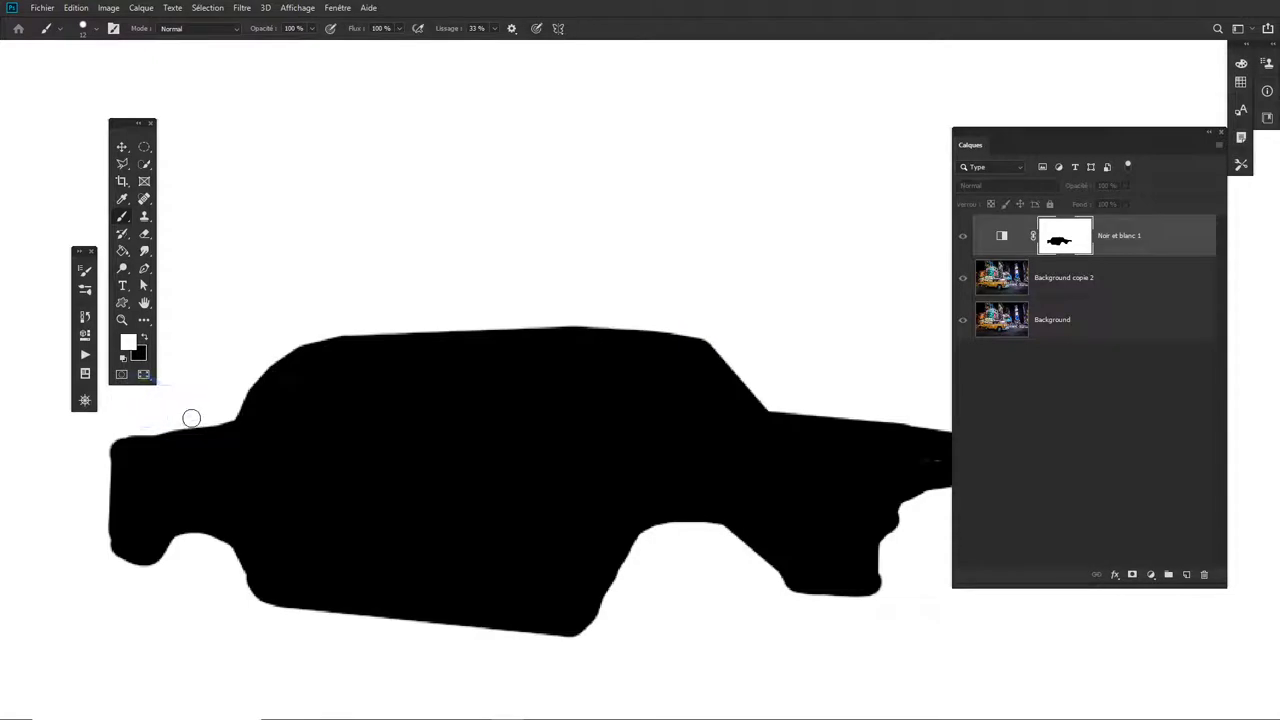
{"action": "left_click", "coordinate": [228, 413]}
{"action": "left_click", "coordinate": [106, 437], "text": "shift"}
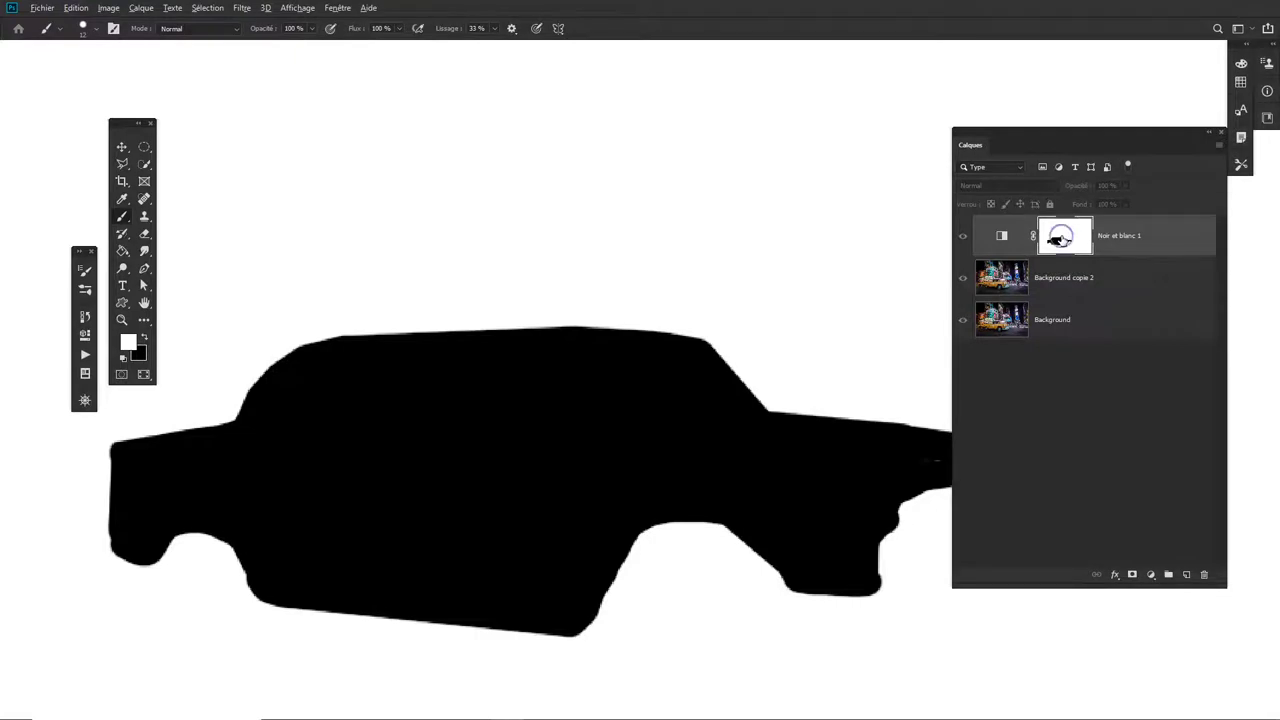
{"action": "left_click", "coordinate": [1060, 237], "text": "alt"}
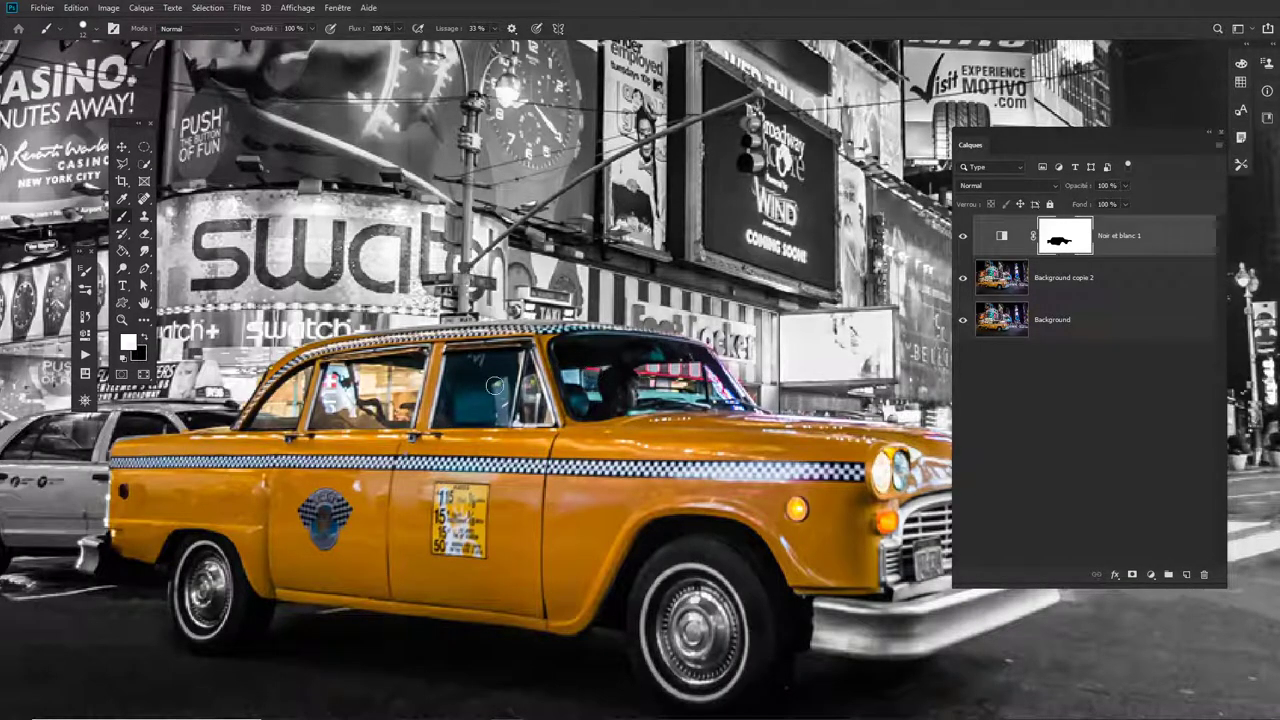
- Paint white on the mask to remove color spill beside the rear pillar and above the trunk, and restore the trunk corner with black
{"action": "left_click_drag", "start_coordinate": [704, 394], "coordinate": [667, 403]}
{"action": "left_click_drag", "start_coordinate": [365, 398], "coordinate": [428, 420]}
{"action": "scroll", "coordinate": [428, 418], "scroll_direction": "up", "scroll_amount": 4}
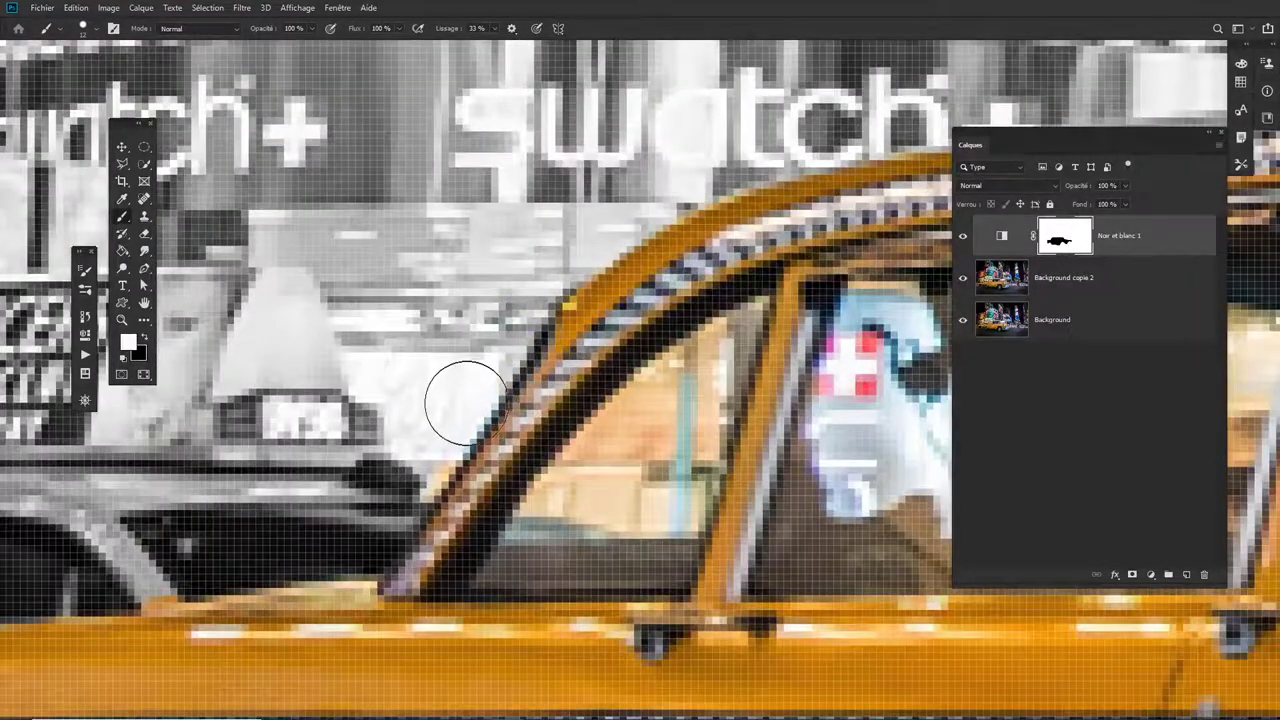
{"action": "scroll", "coordinate": [290, 575], "scroll_direction": "down", "scroll_amount": 3}
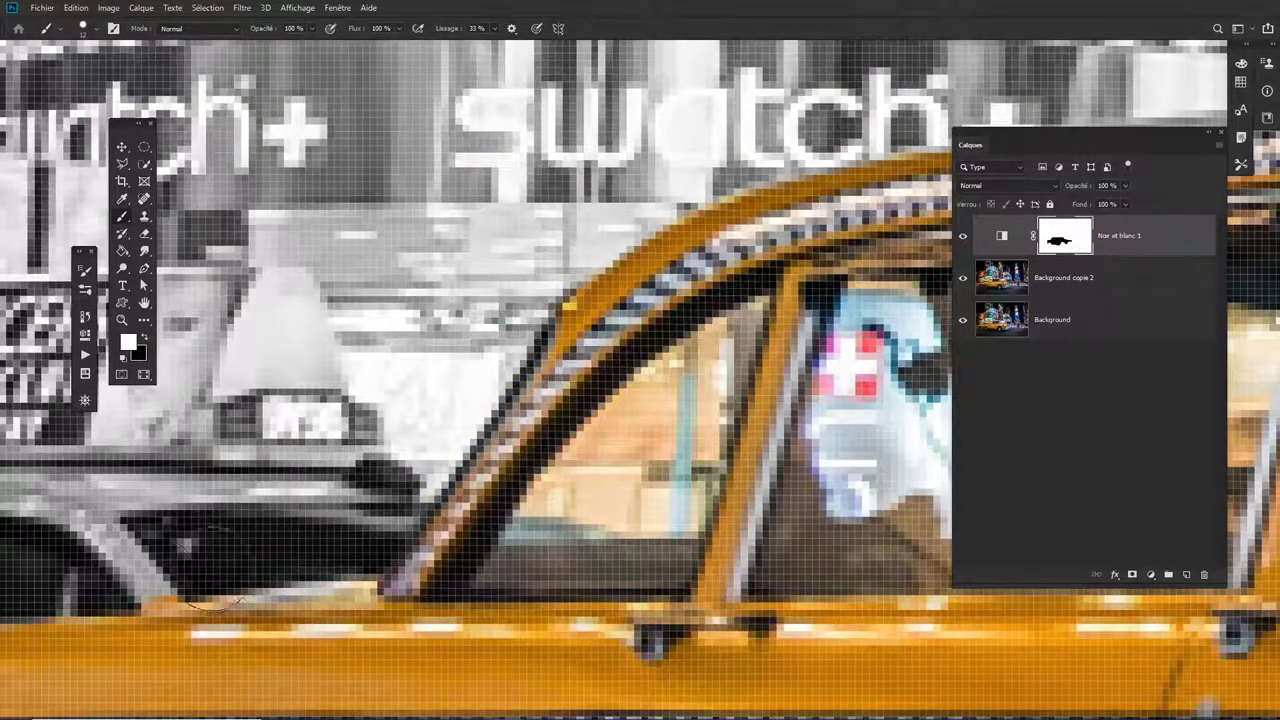
{"action": "scroll", "coordinate": [250, 560], "scroll_direction": "down", "scroll_amount": 4}
{"action": "left_click_drag", "start_coordinate": [526, 477], "coordinate": [402, 421]}
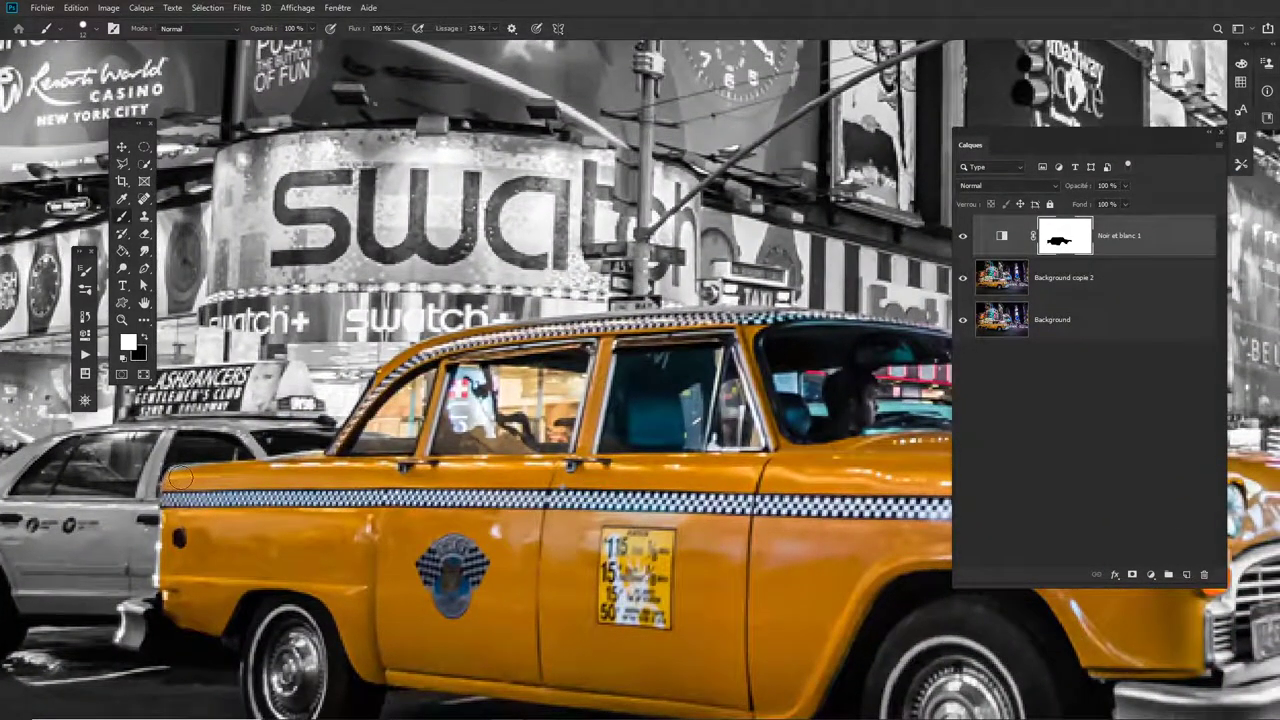
{"action": "key", "text": "x"}
{"action": "mouse_move", "coordinate": [175, 477]}
{"action": "left_mouse_down"}
{"action": "mouse_move", "coordinate": [230, 460]}
{"action": "mouse_move", "coordinate": [180, 472]}
{"action": "mouse_move", "coordinate": [215, 460]}
{"action": "left_mouse_up"}
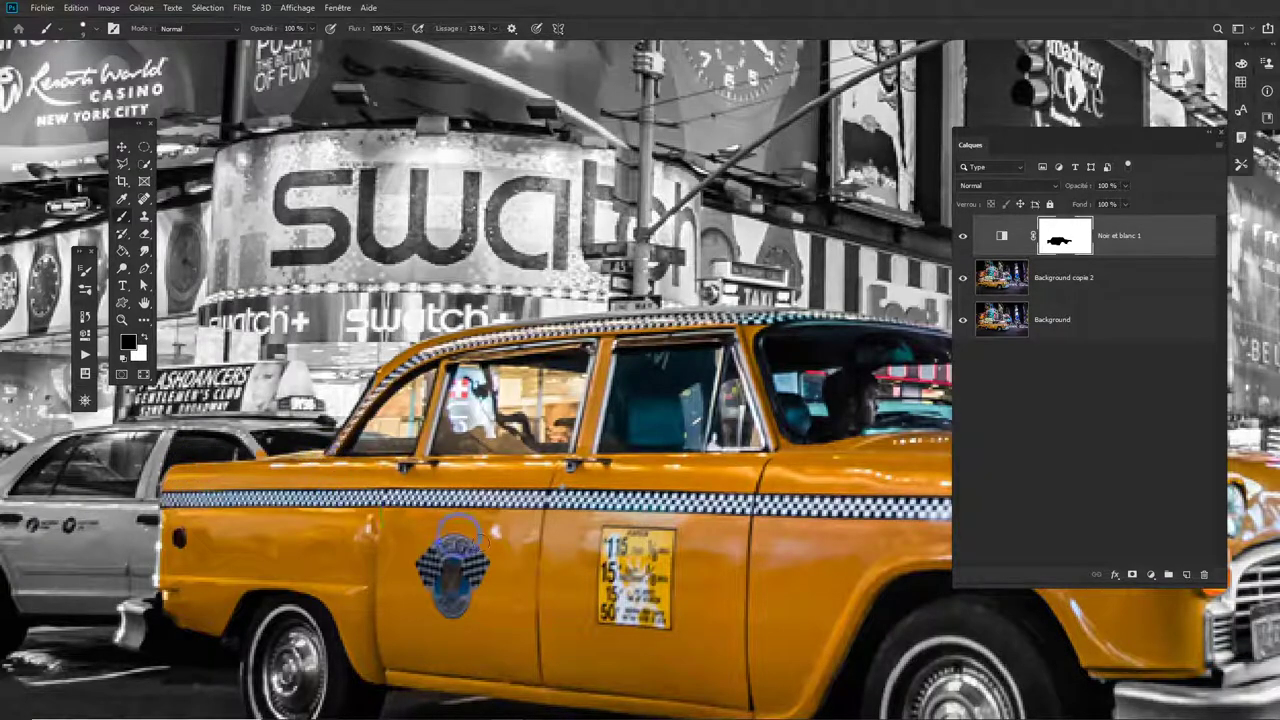
- Target the Background copie 2 layer and outline the round emblem on the taxi's rear door with the Polygonal Lasso
{"action": "key", "text": "x"}
{"action": "left_click_drag", "start_coordinate": [460, 560], "coordinate": [413, 548]}
{"action": "left_click", "coordinate": [1047, 283]}
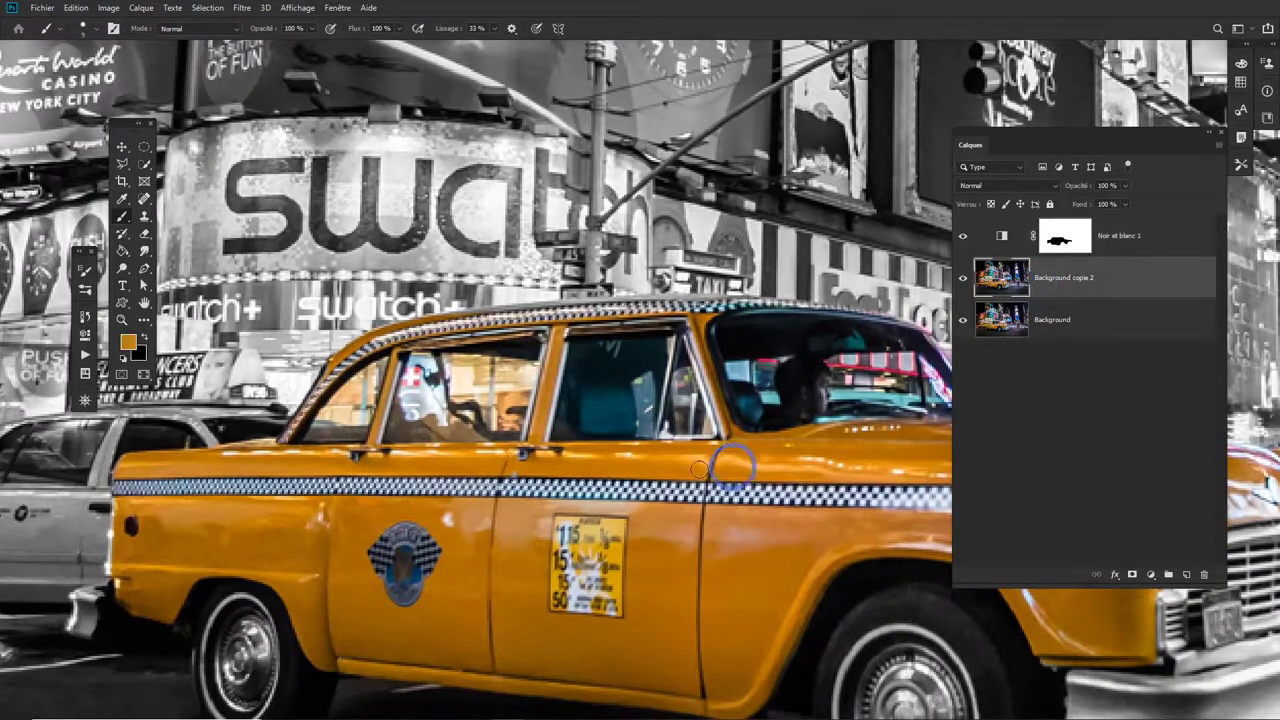
{"action": "scroll", "coordinate": [720, 480], "scroll_direction": "down", "scroll_amount": 1}
{"action": "scroll", "coordinate": [737, 490], "scroll_direction": "right", "scroll_amount": 3}
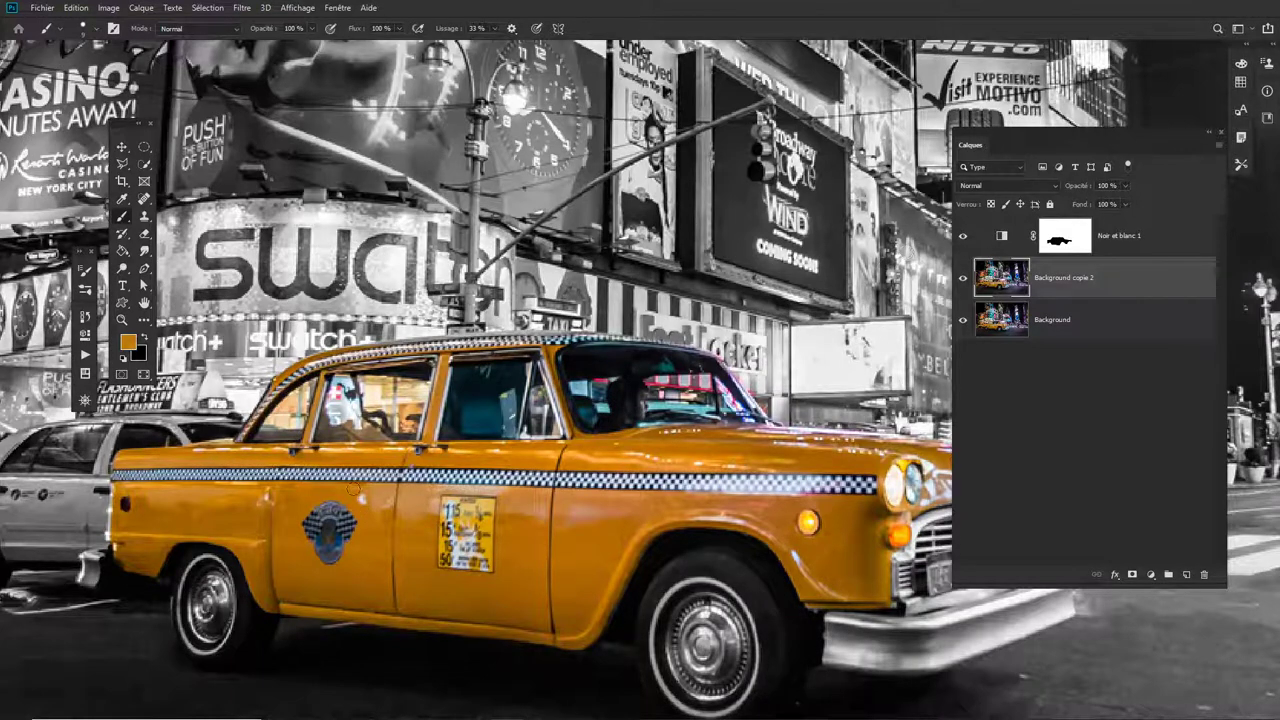
{"action": "scroll", "coordinate": [298, 497], "scroll_direction": "up", "scroll_amount": 2}
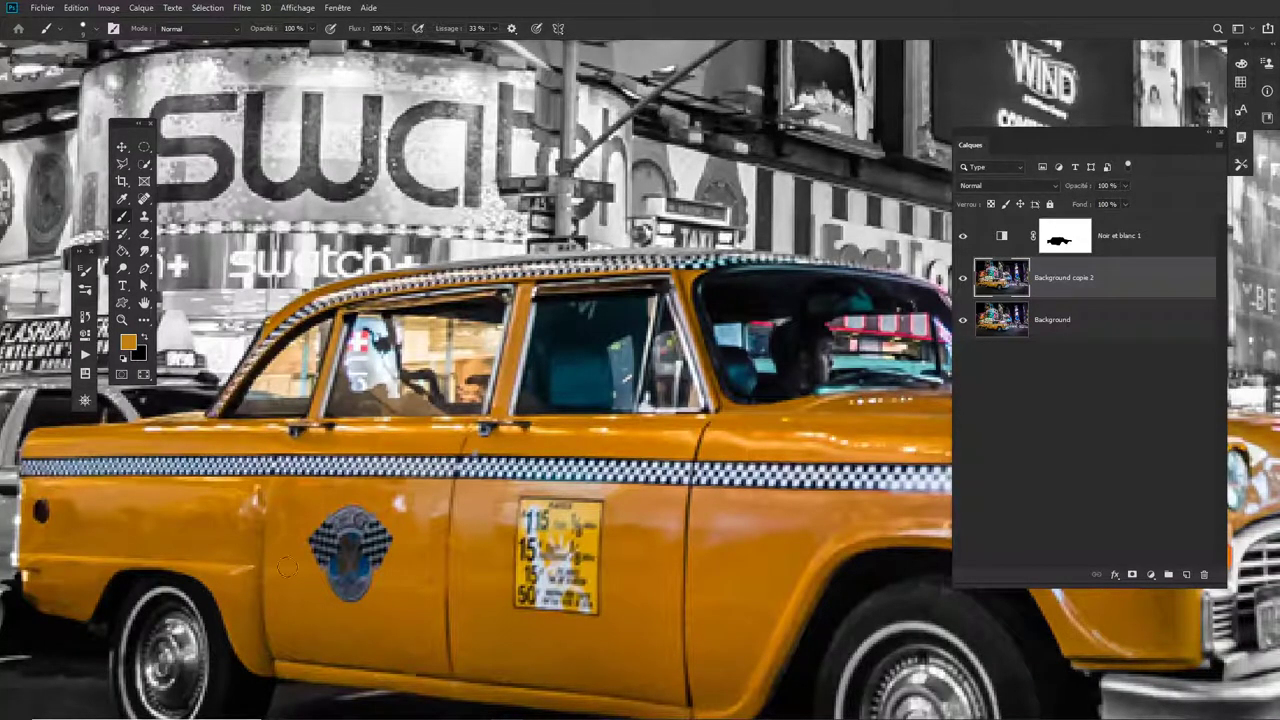
{"action": "left_click", "coordinate": [144, 147]}
{"action": "right_click", "coordinate": [144, 146]}
{"action": "left_click", "coordinate": [122, 164]}
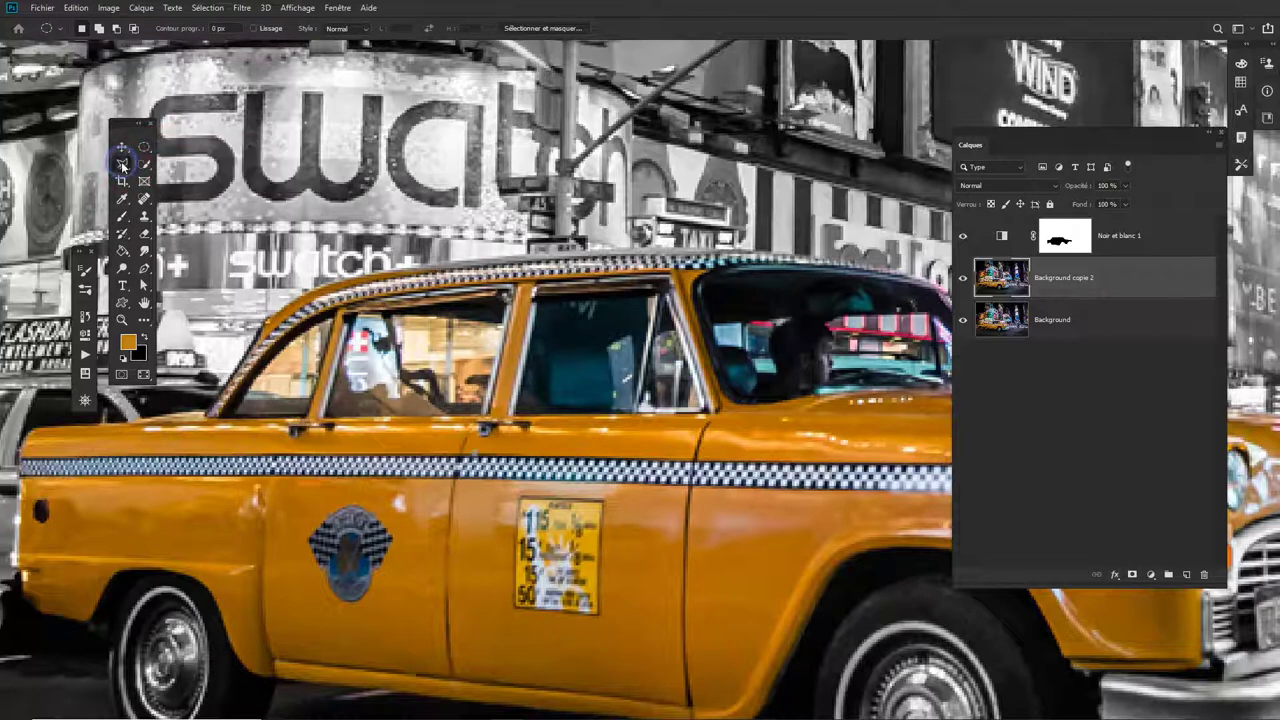
{"action": "left_click", "coordinate": [122, 165]}
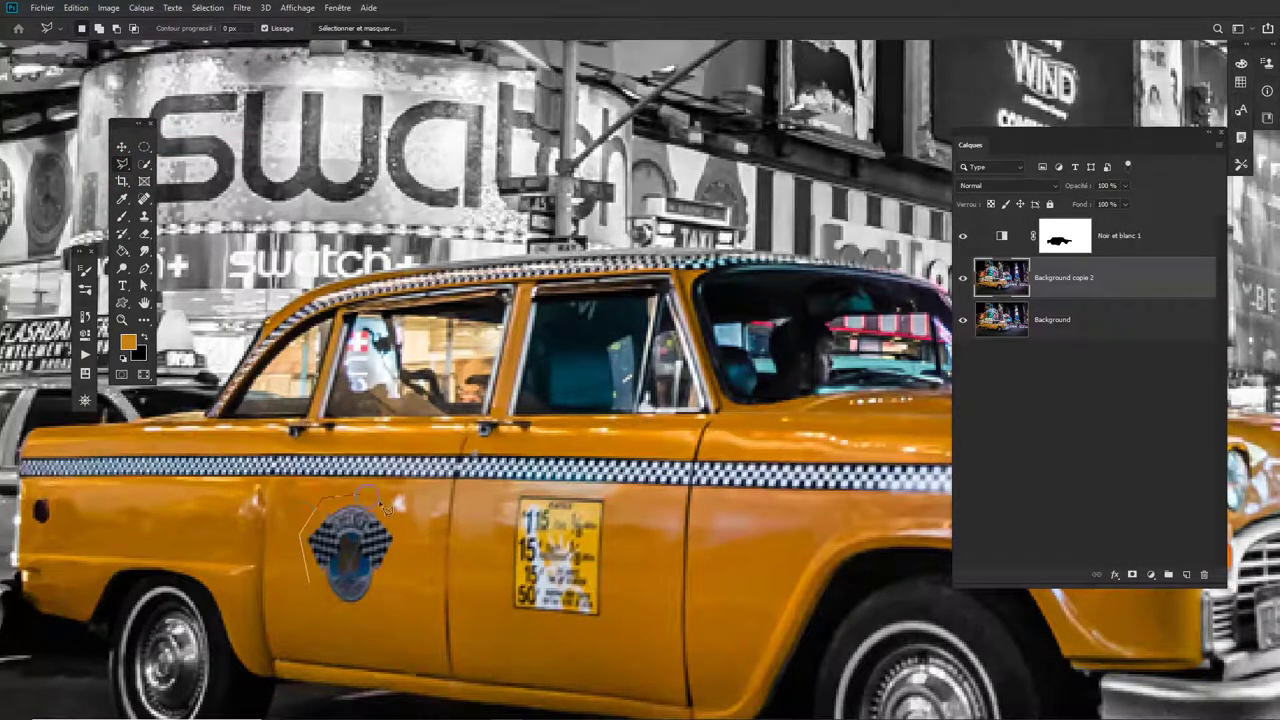
{"action": "left_click", "coordinate": [330, 600]}
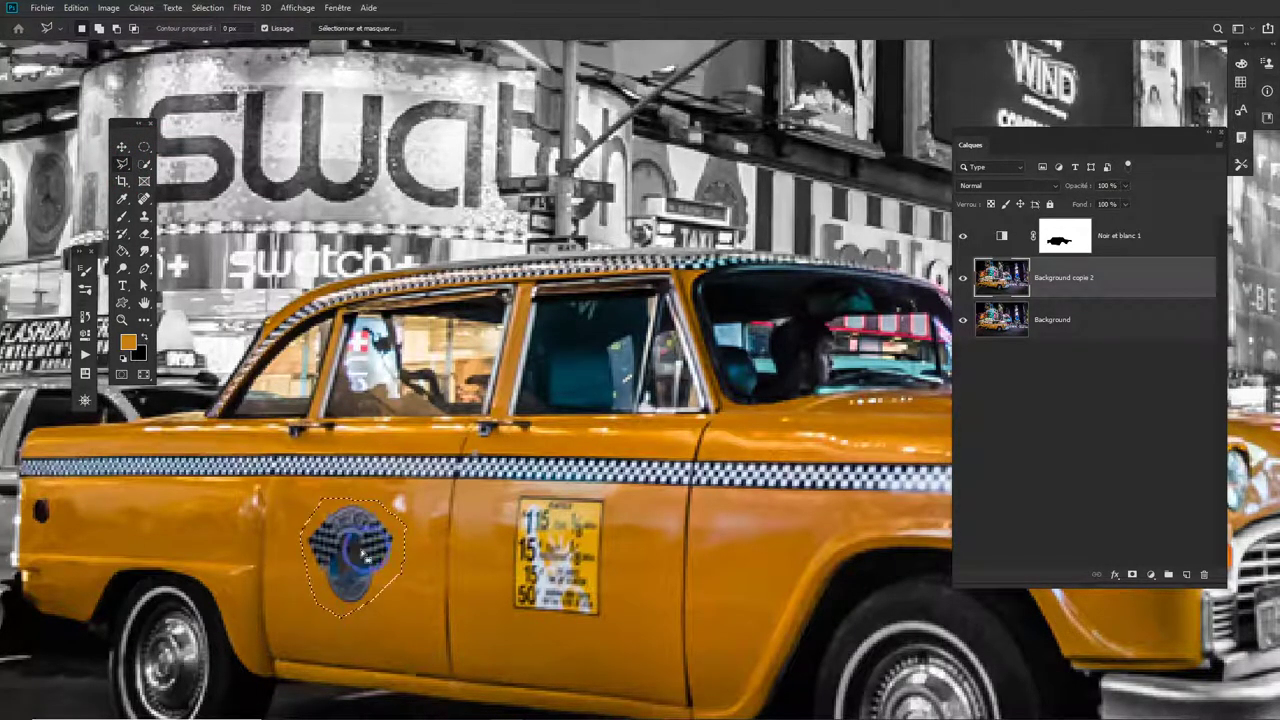
- Fill the emblem selection with Content-Aware at 100% opacity, keeping color adaptation on, and deselect
{"action": "left_click", "coordinate": [109, 9]}
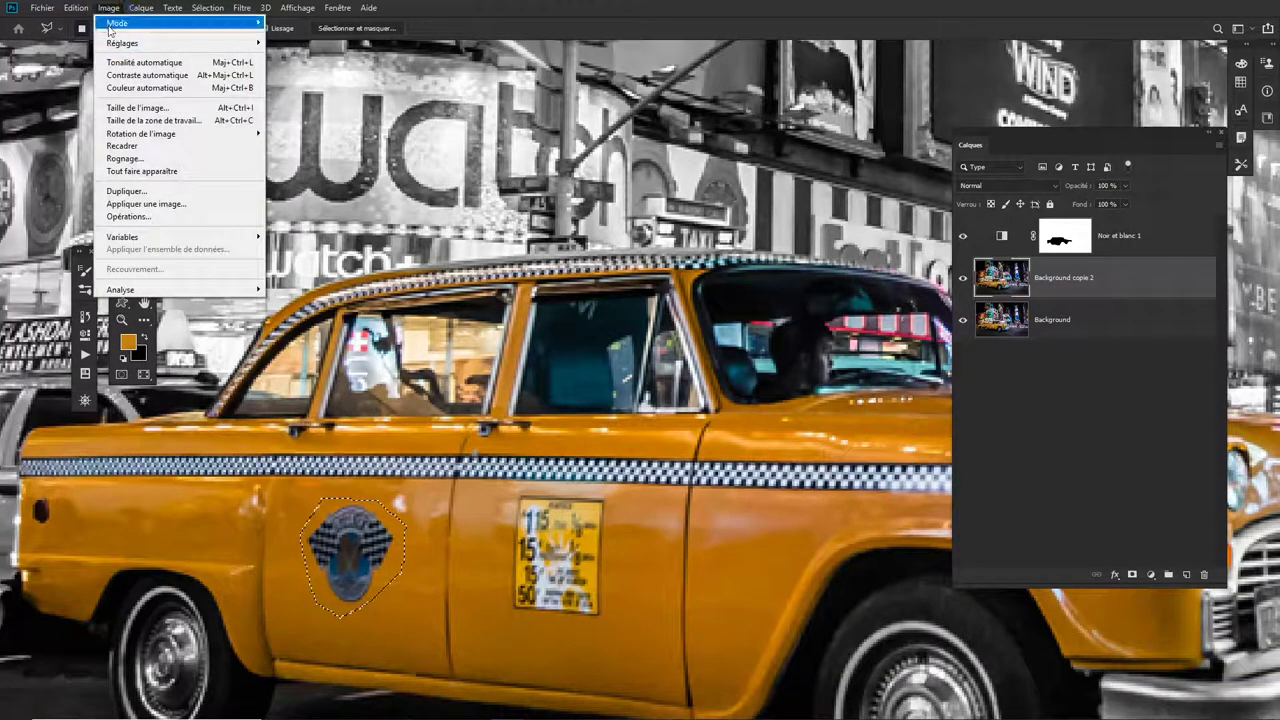
{"action": "mouse_move", "coordinate": [76, 8]}
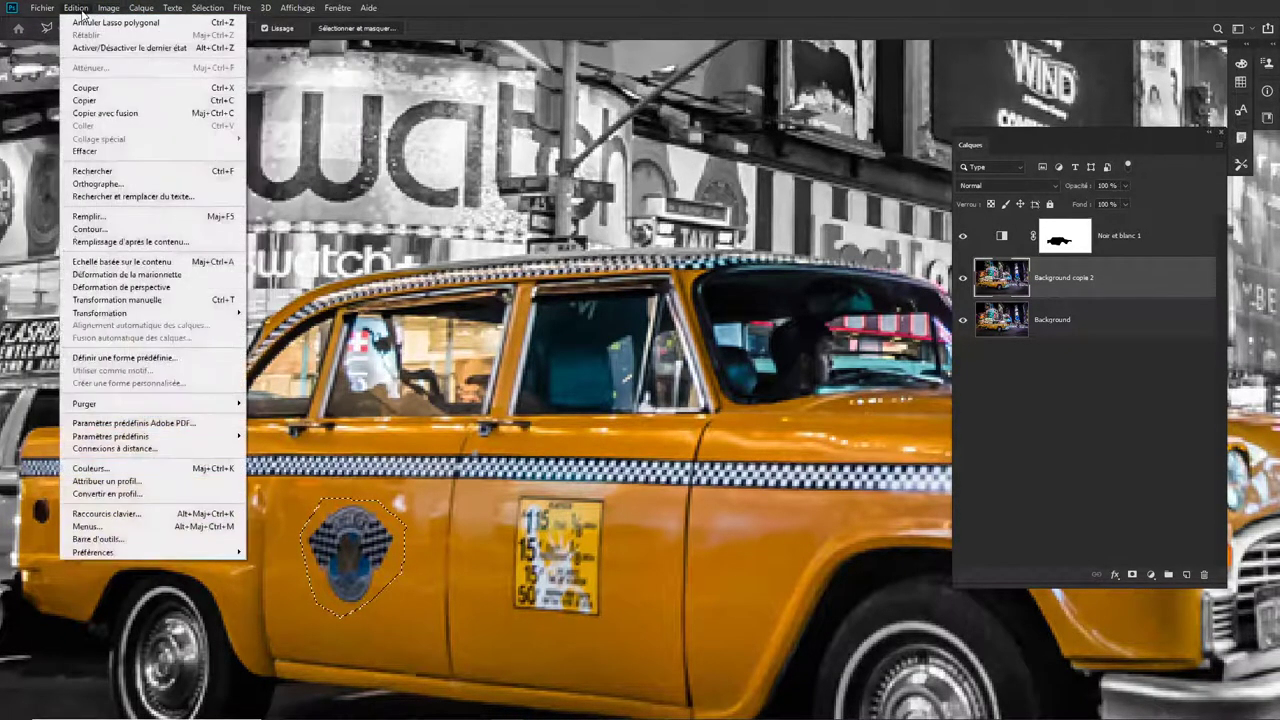
{"action": "left_click", "coordinate": [99, 218]}
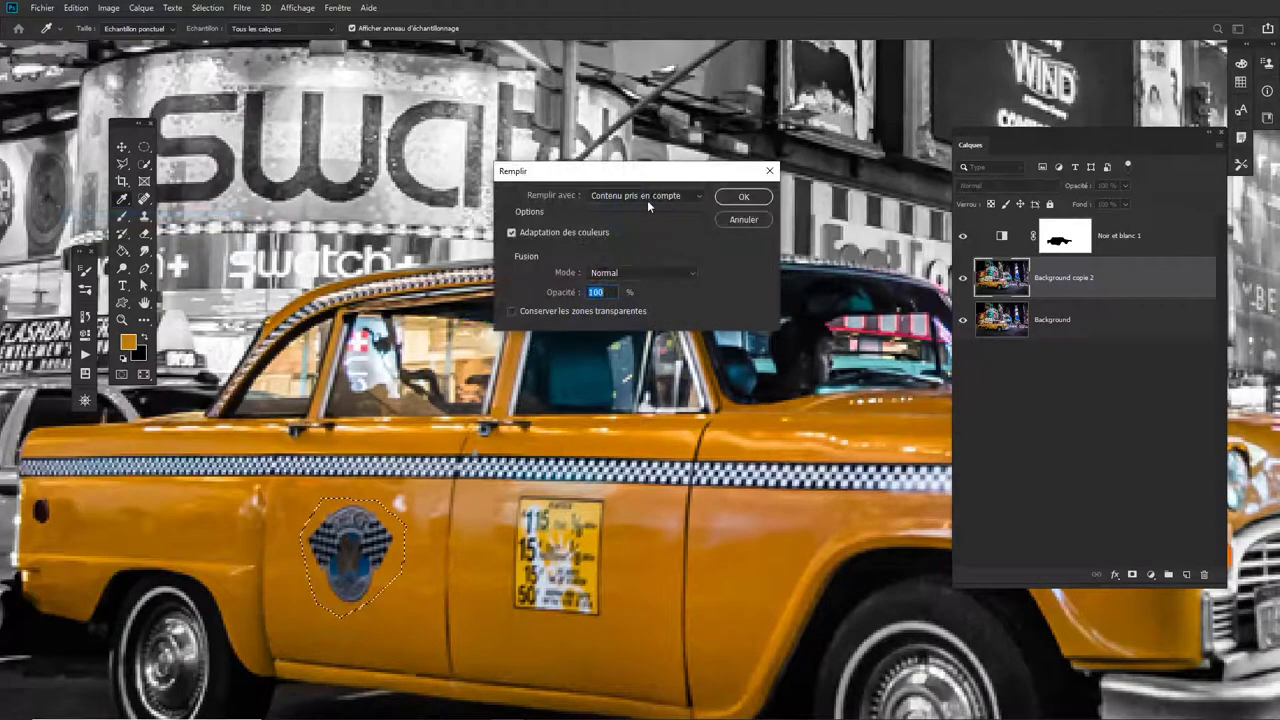
{"action": "left_click", "coordinate": [743, 197]}
{"action": "key", "text": "l"}
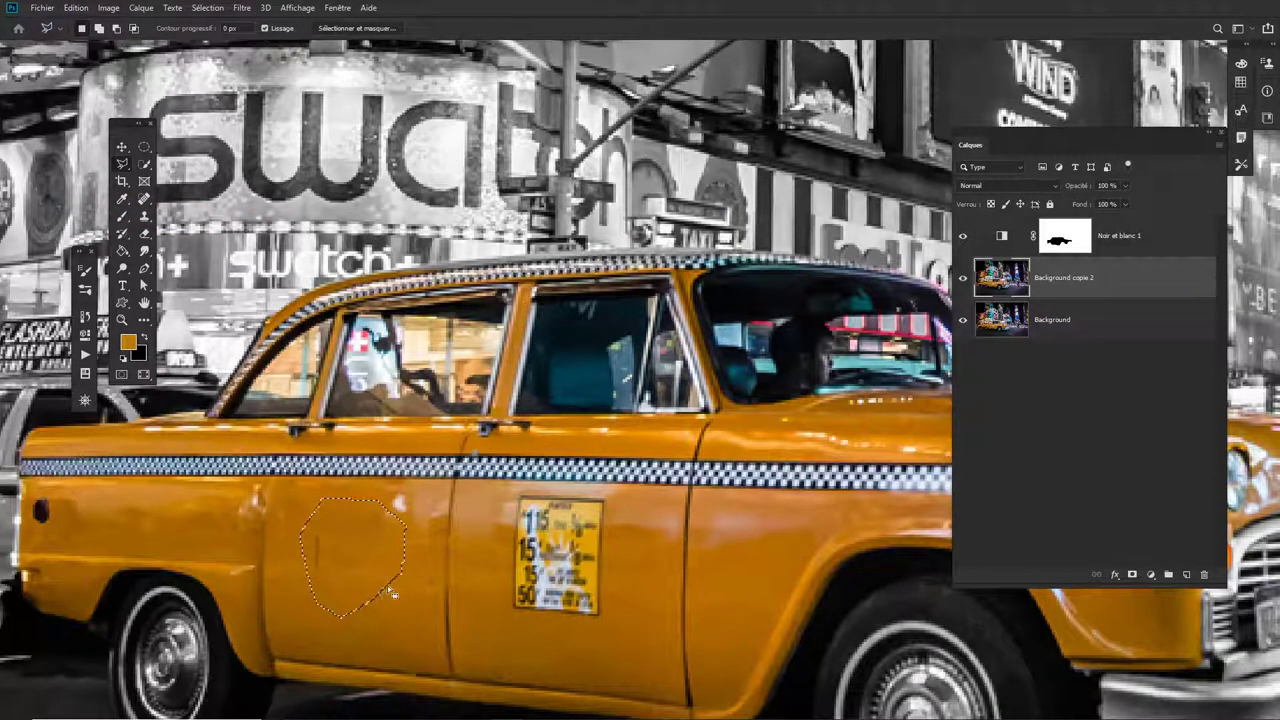
{"action": "key", "text": "ctrl+d"}
- Retouch the dark vertical mark left on the rear door with the Spot Healing Brush in Content-Aware mode
{"action": "left_click", "coordinate": [144, 199]}
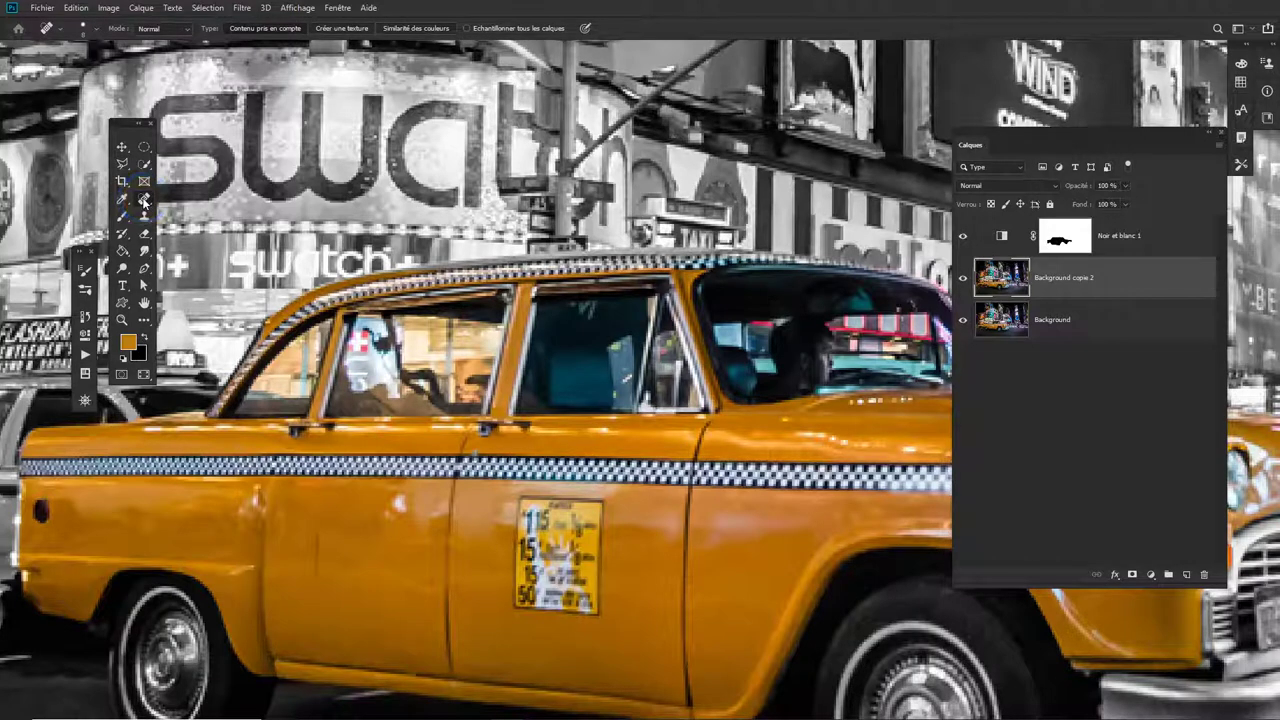
{"action": "right_click", "coordinate": [146, 200]}
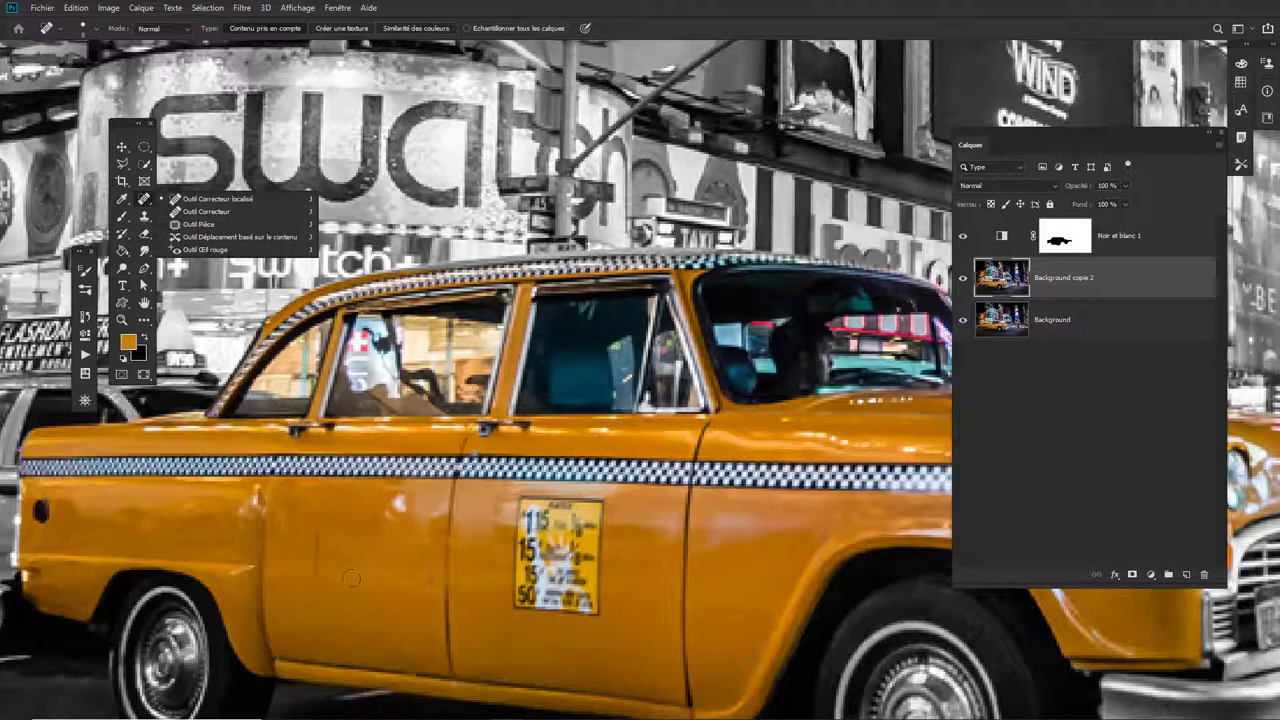
{"action": "left_click", "coordinate": [330, 530]}
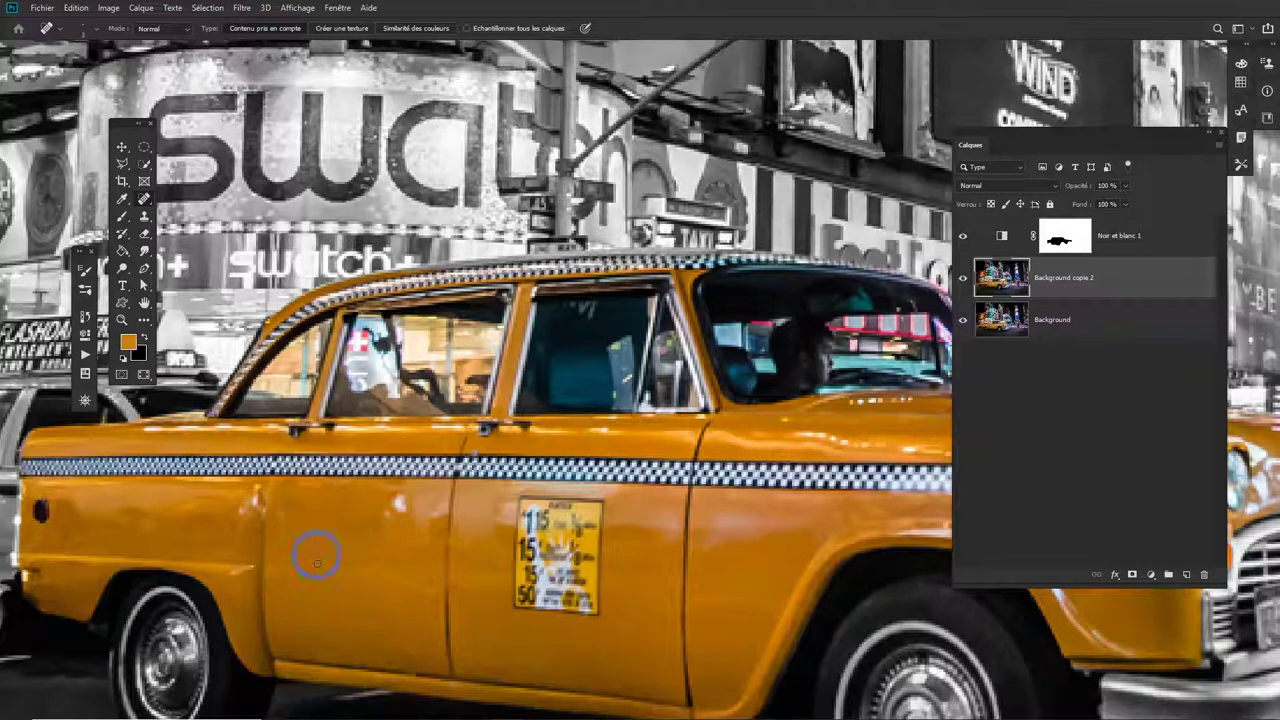
- Touch up the remaining blemish in the middle of the rear door with the Spot Healing Brush
{"action": "right_click", "coordinate": [348, 530], "text": "alt"}
{"action": "left_click", "coordinate": [320, 553]}
{"action": "left_click_drag", "start_coordinate": [320, 553], "coordinate": [320, 553]}
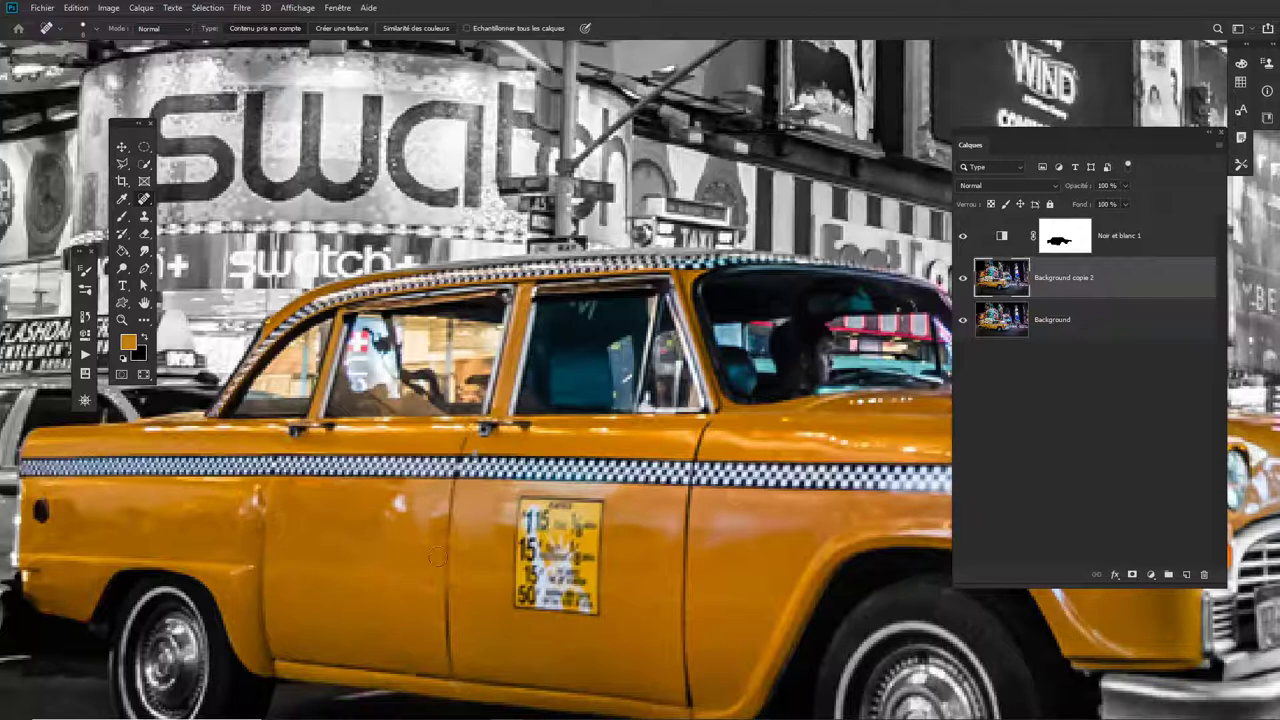
- Outline the fare placard on the taxi's front door with the Polygonal Lasso, fill it with Content-Aware, and deselect
{"action": "key", "text": "l"}
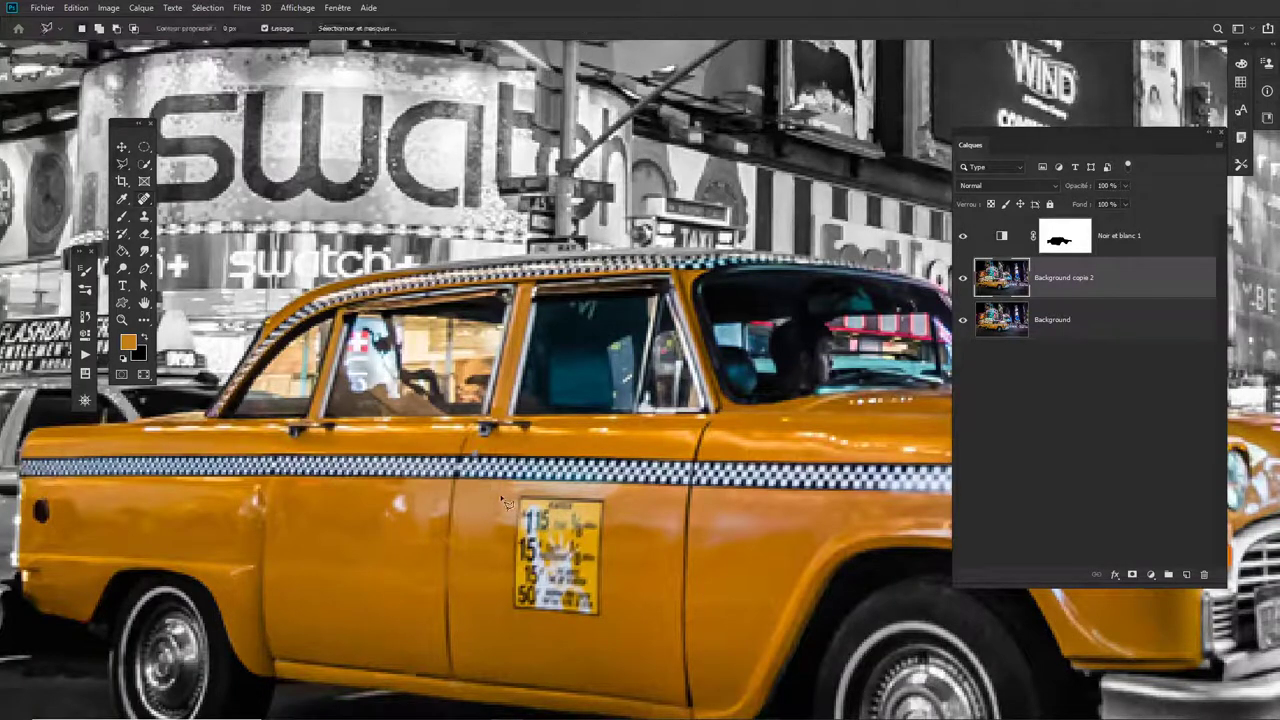
{"action": "mouse_move", "coordinate": [506, 490]}
{"action": "left_mouse_down"}
{"action": "mouse_move", "coordinate": [633, 495]}
{"action": "mouse_move", "coordinate": [622, 634]}
{"action": "left_mouse_up"}
{"action": "left_click_drag", "start_coordinate": [502, 540], "coordinate": [506, 490]}
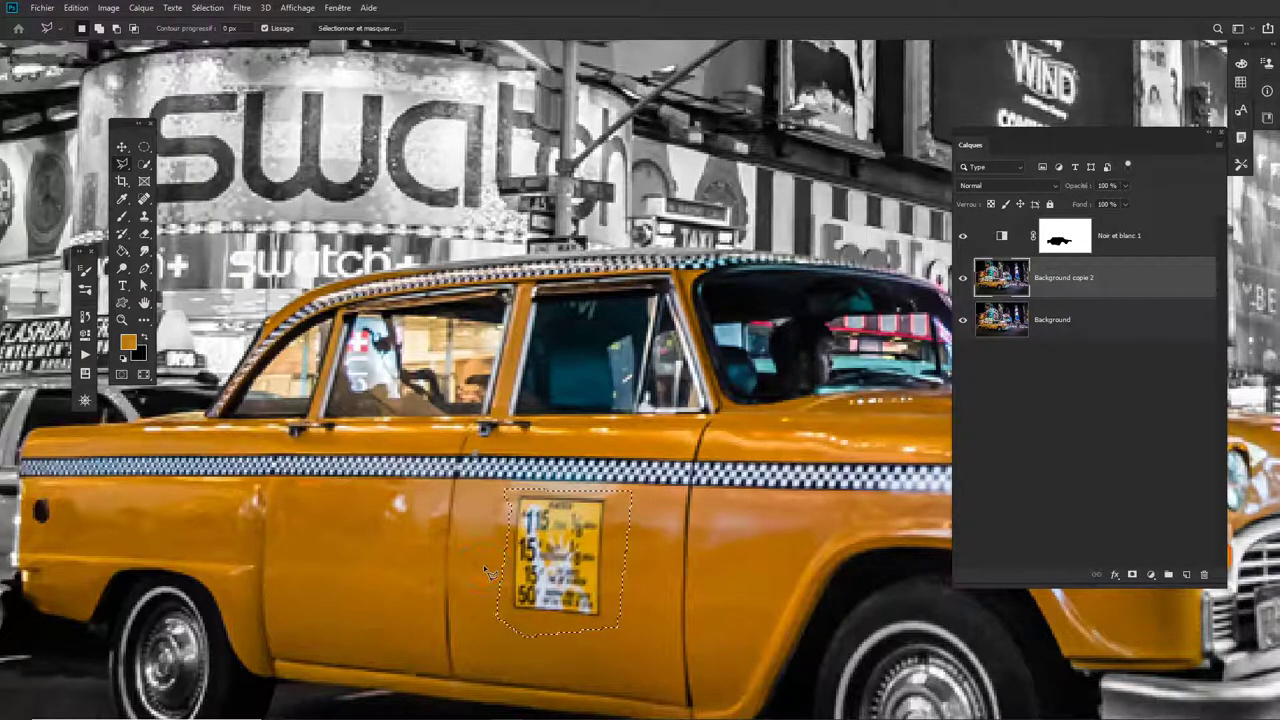
{"action": "key", "text": "shift+F5"}
{"action": "key", "text": "Return"}
{"action": "key", "text": "ctrl+d"}
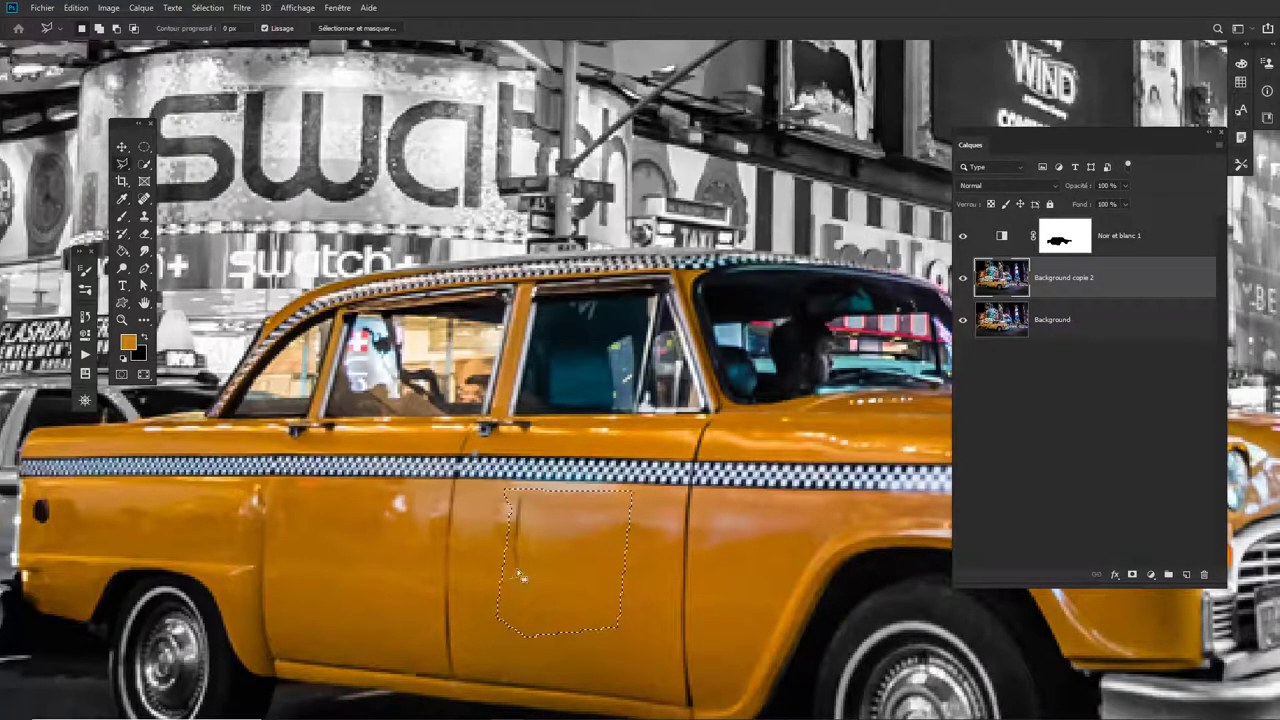
- Retouch the dark vertical line left on the front door with an enlarged Spot Healing Brush
{"action": "key", "text": "b"}
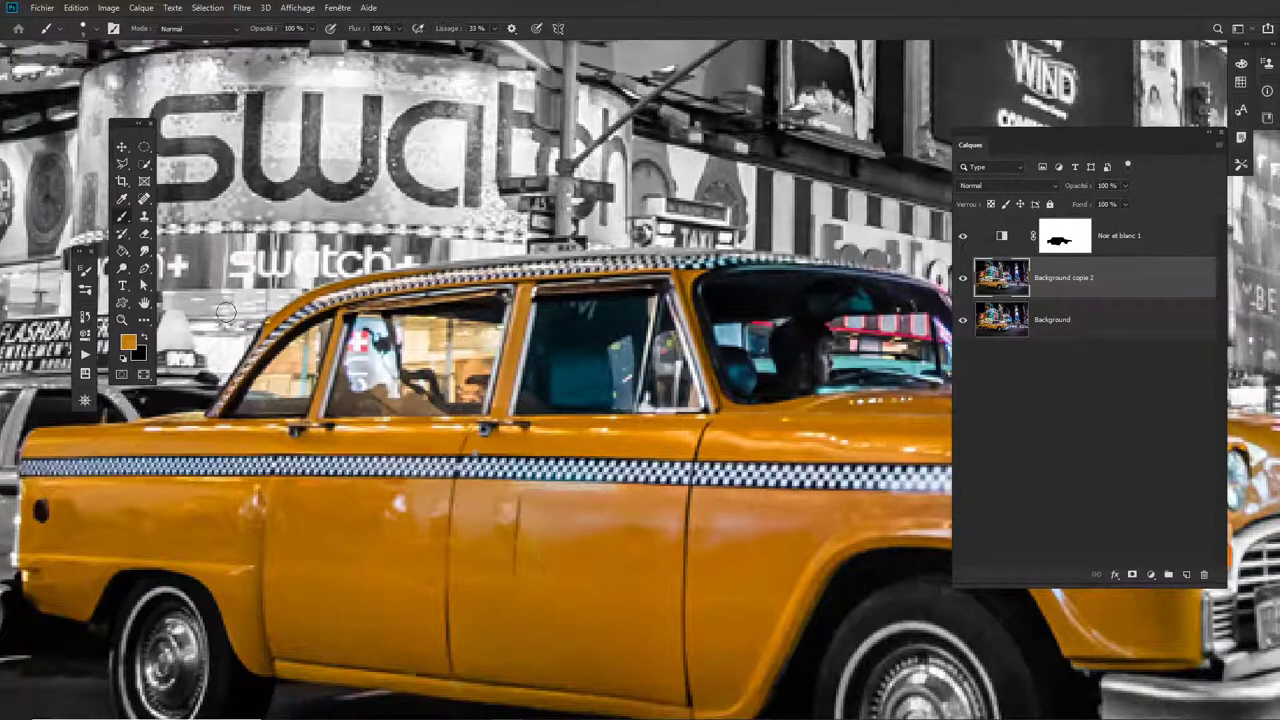
{"action": "left_click", "coordinate": [144, 199]}
{"action": "right_click", "coordinate": [530, 530], "text": "alt"}
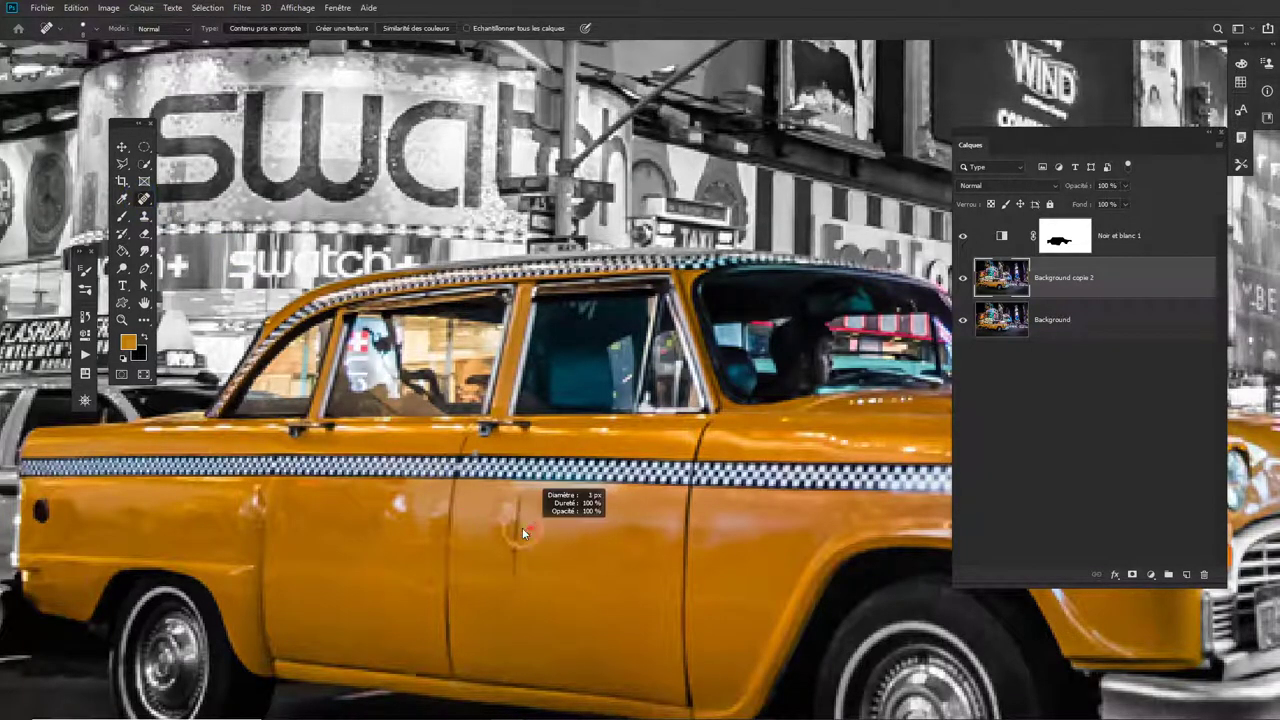
{"action": "key", "text": "bracketright"}
{"action": "key", "text": "bracketright"}
{"action": "key", "text": "bracketright"}
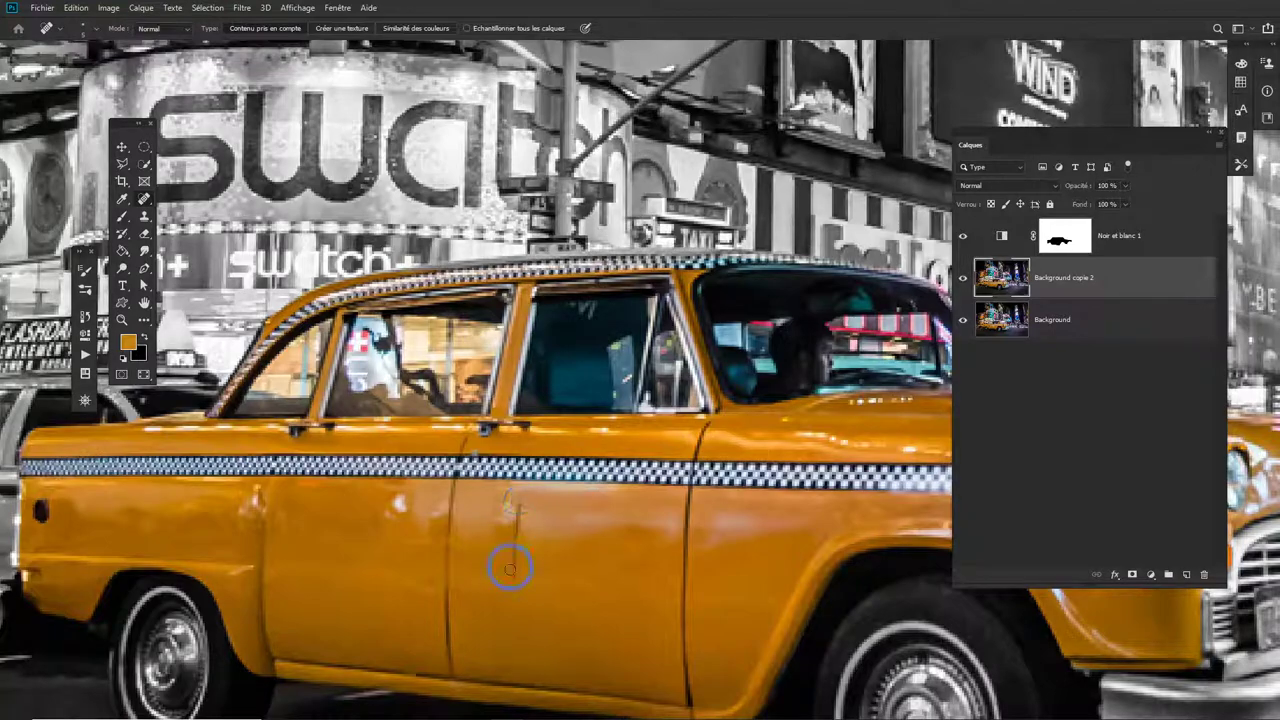
{"action": "left_click_drag", "start_coordinate": [508, 566], "coordinate": [515, 498]}
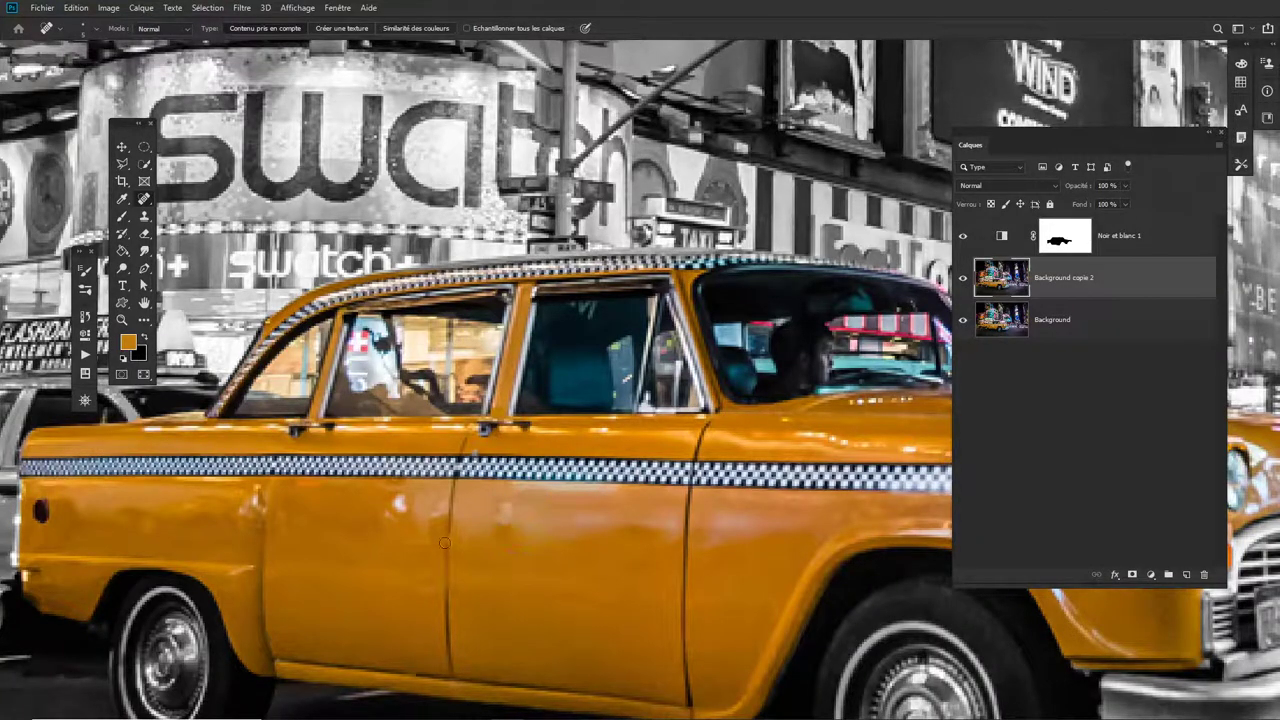
{"action": "scroll", "coordinate": [542, 560], "scroll_direction": "down", "scroll_amount": 3}
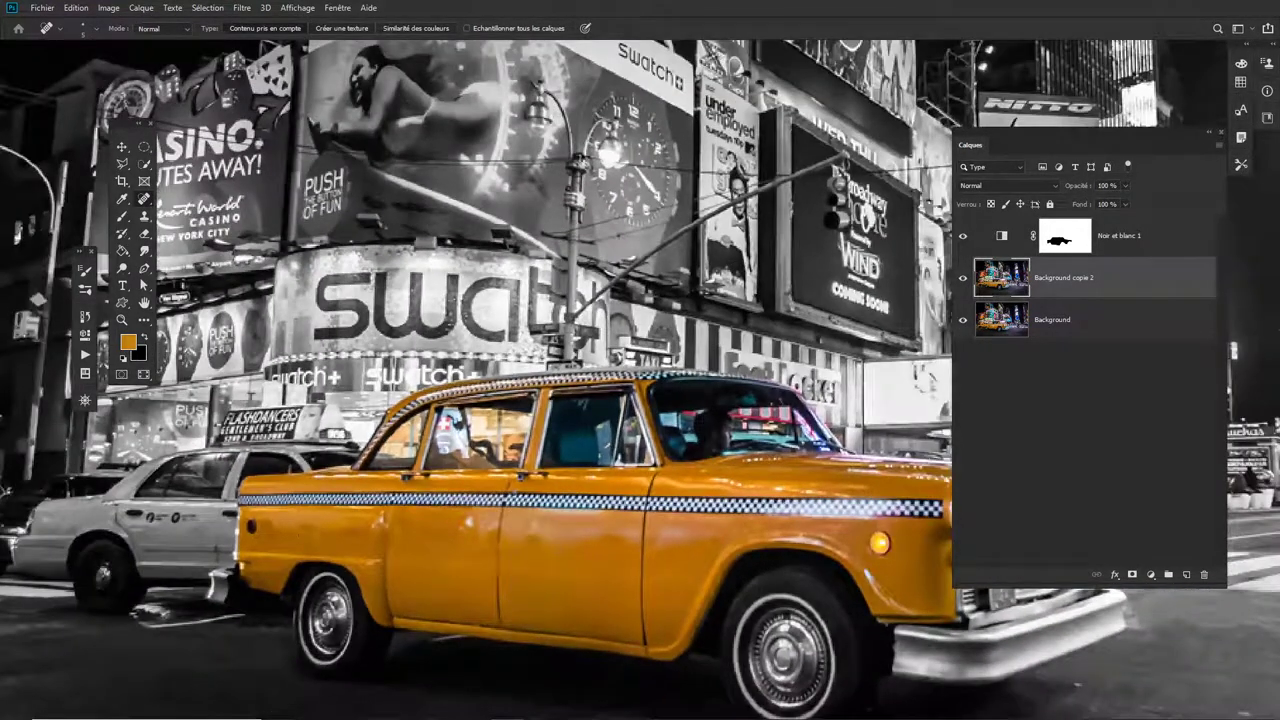
- Remove the dark oval marker from the taxi's rear fender with the Spot Healing Brush
{"action": "scroll", "coordinate": [245, 527], "scroll_direction": "up", "scroll_amount": 3}
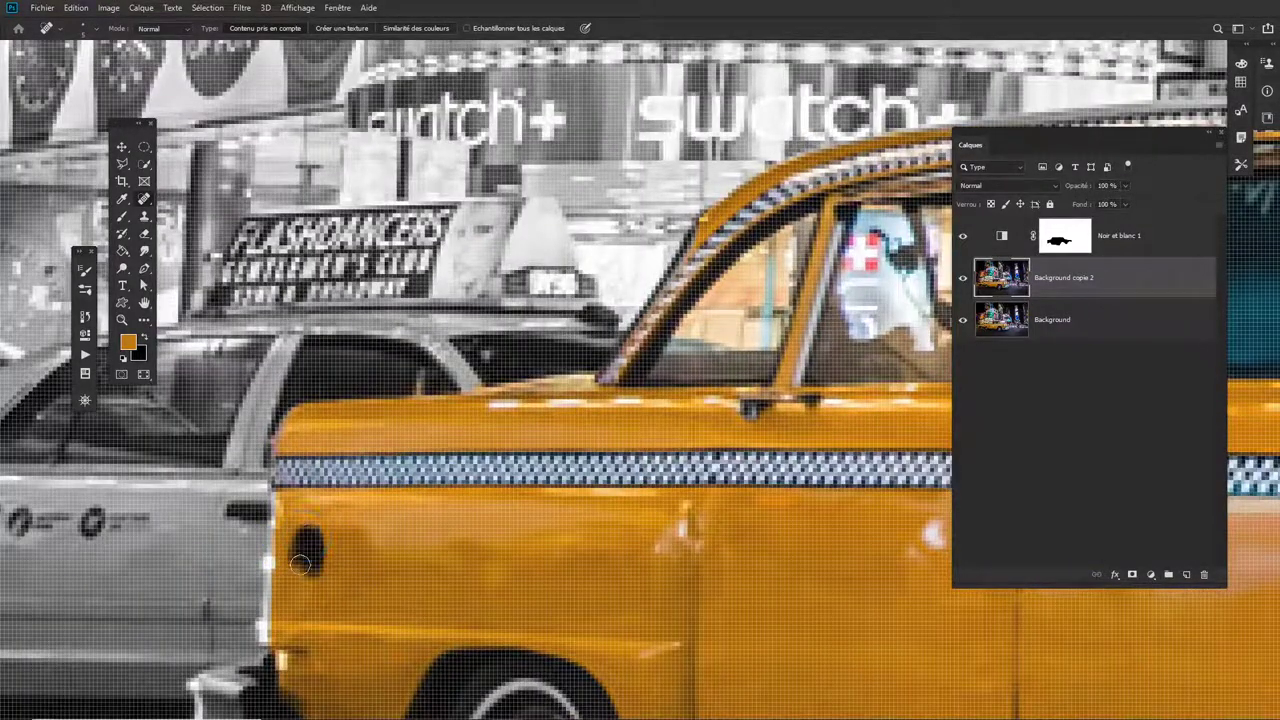
{"action": "mouse_move", "coordinate": [300, 565]}
{"action": "left_mouse_down"}
{"action": "mouse_move", "coordinate": [314, 532]}
{"action": "mouse_move", "coordinate": [306, 556]}
{"action": "left_mouse_up"}
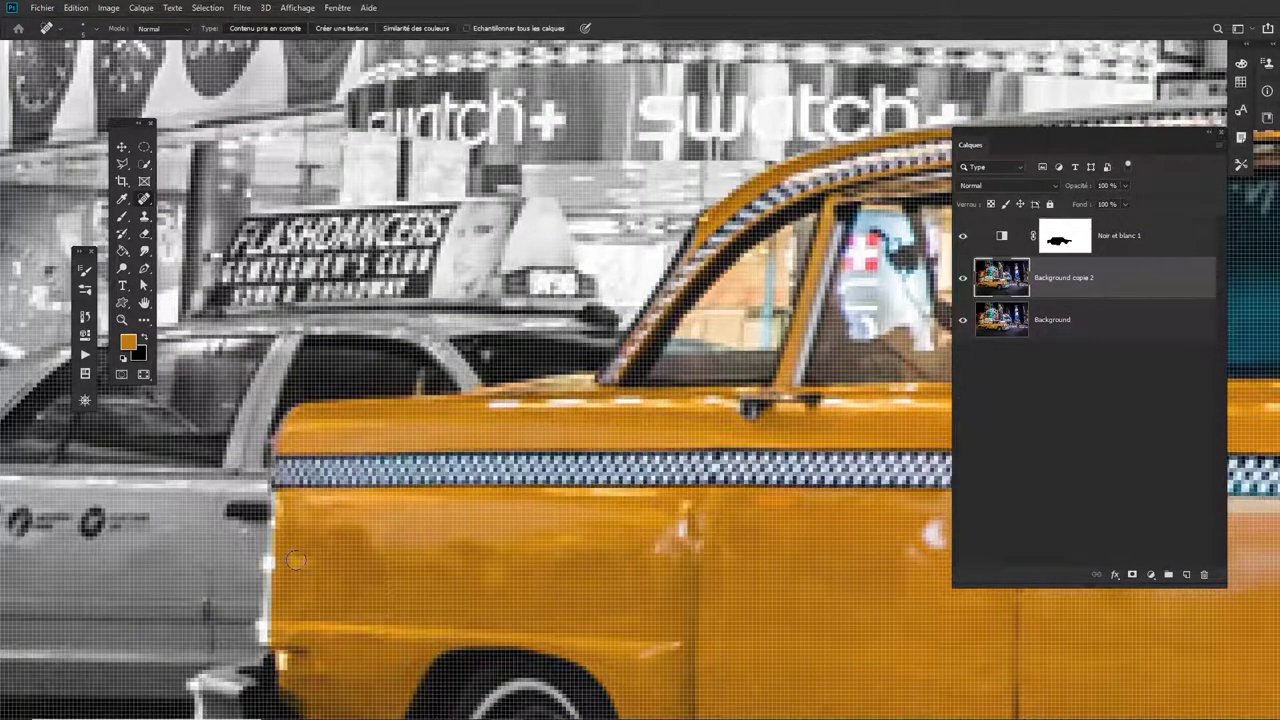
- Spot-heal the bright reflection at the top of the rear door, below the checkered stripe
{"action": "scroll", "coordinate": [649, 560], "scroll_direction": "right", "scroll_amount": 6}
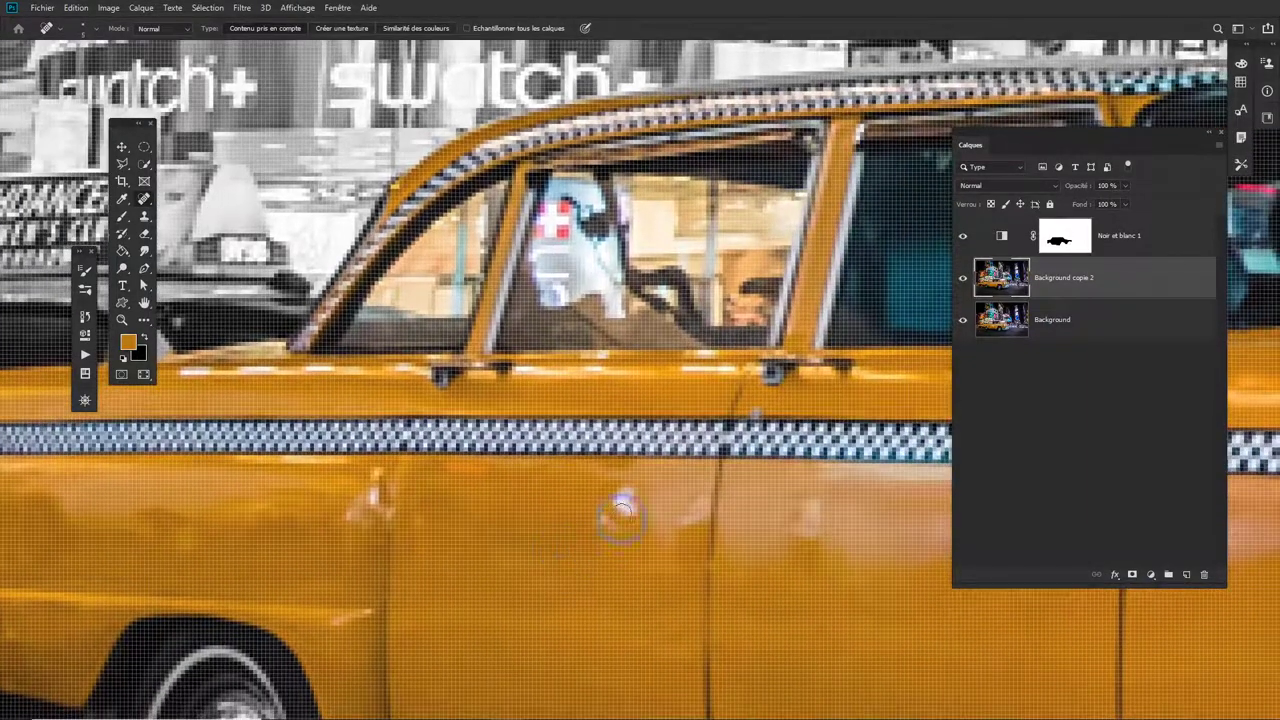
{"action": "mouse_move", "coordinate": [616, 504]}
{"action": "left_mouse_down"}
{"action": "mouse_move", "coordinate": [607, 537]}
{"action": "mouse_move", "coordinate": [634, 536]}
{"action": "left_mouse_up"}
{"action": "right_click", "coordinate": [637, 519], "text": "alt"}
{"action": "left_click_drag", "start_coordinate": [786, 570], "coordinate": [649, 573]}
{"action": "scroll", "coordinate": [700, 555], "scroll_direction": "right", "scroll_amount": 4}
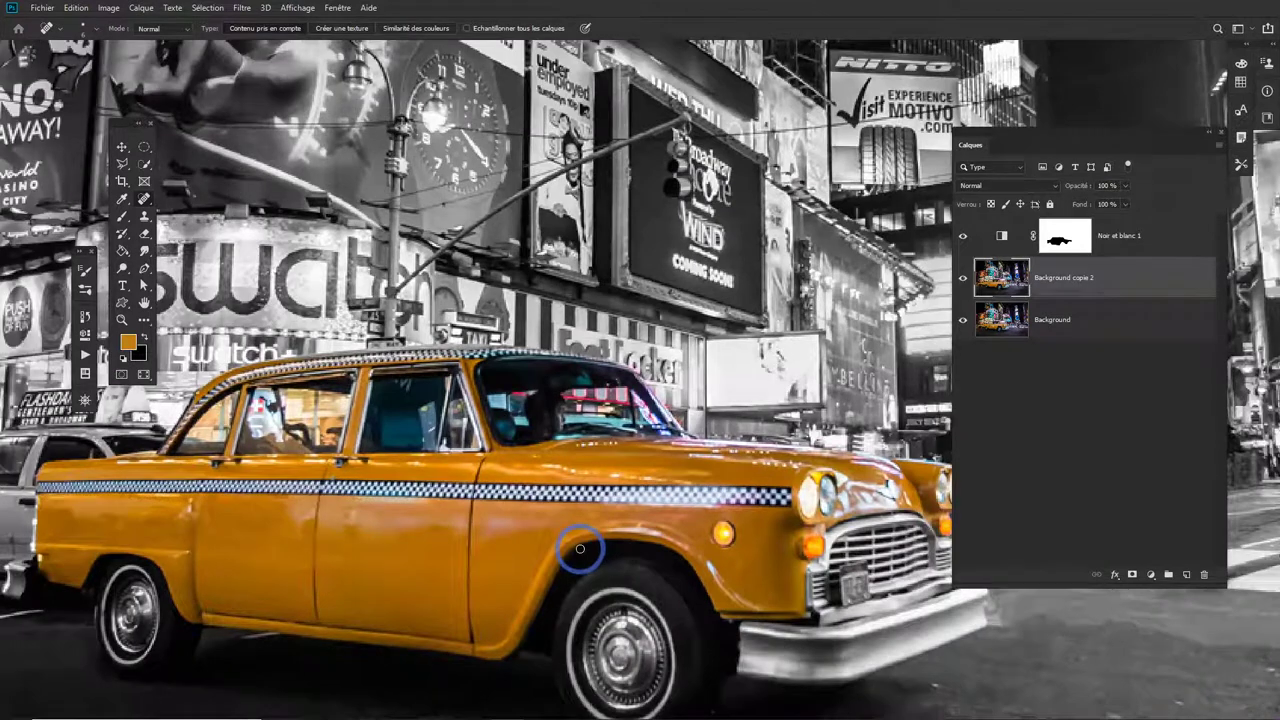
{"action": "left_click", "coordinate": [580, 549]}
- Outline the taxi's side bodywork from rear fender to front fender with the Polygonal Lasso and copy it to a new layer
{"action": "left_click", "coordinate": [122, 164]}
{"action": "left_click", "coordinate": [62, 489]}
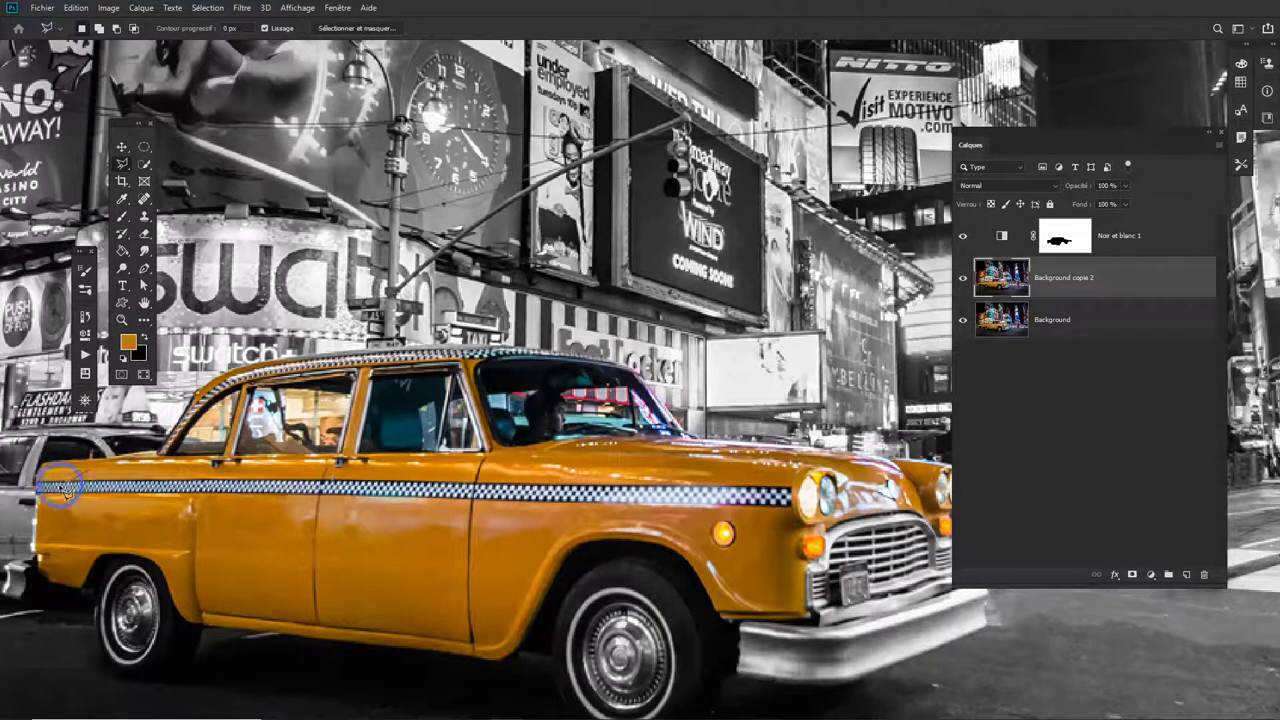
{"action": "mouse_move", "coordinate": [62, 489]}
{"action": "left_mouse_down"}
{"action": "mouse_move", "coordinate": [44, 556]}
{"action": "mouse_move", "coordinate": [57, 579]}
{"action": "mouse_move", "coordinate": [115, 554]}
{"action": "mouse_move", "coordinate": [173, 565]}
{"action": "mouse_move", "coordinate": [97, 569]}
{"action": "mouse_move", "coordinate": [110, 549]}
{"action": "mouse_move", "coordinate": [157, 556]}
{"action": "mouse_move", "coordinate": [203, 626]}
{"action": "mouse_move", "coordinate": [199, 612]}
{"action": "mouse_move", "coordinate": [290, 614]}
{"action": "mouse_move", "coordinate": [230, 617]}
{"action": "mouse_move", "coordinate": [497, 642]}
{"action": "mouse_move", "coordinate": [549, 550]}
{"action": "mouse_move", "coordinate": [582, 529]}
{"action": "mouse_move", "coordinate": [699, 542]}
{"action": "mouse_move", "coordinate": [710, 516]}
{"action": "mouse_move", "coordinate": [689, 474]}
{"action": "mouse_move", "coordinate": [672, 484]}
{"action": "mouse_move", "coordinate": [508, 471]}
{"action": "left_mouse_up"}
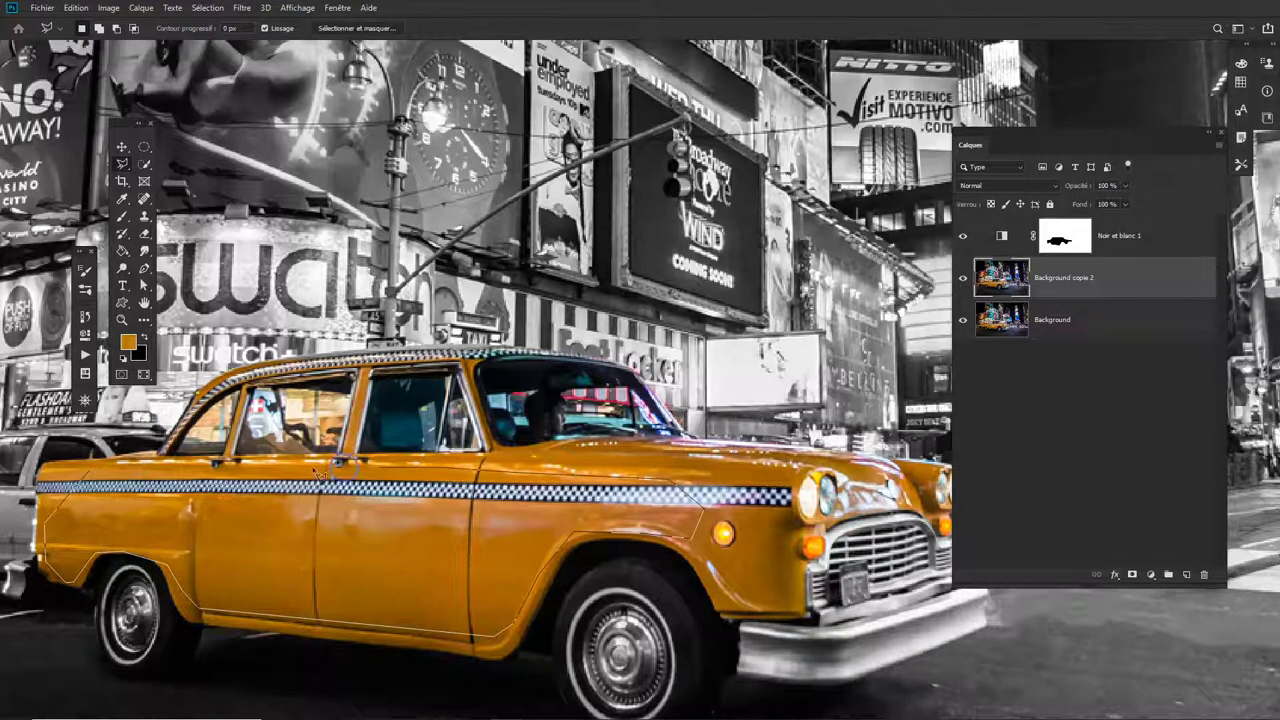
{"action": "mouse_move", "coordinate": [316, 472]}
{"action": "left_mouse_down"}
{"action": "mouse_move", "coordinate": [122, 460]}
{"action": "mouse_move", "coordinate": [70, 486]}
{"action": "left_mouse_up"}
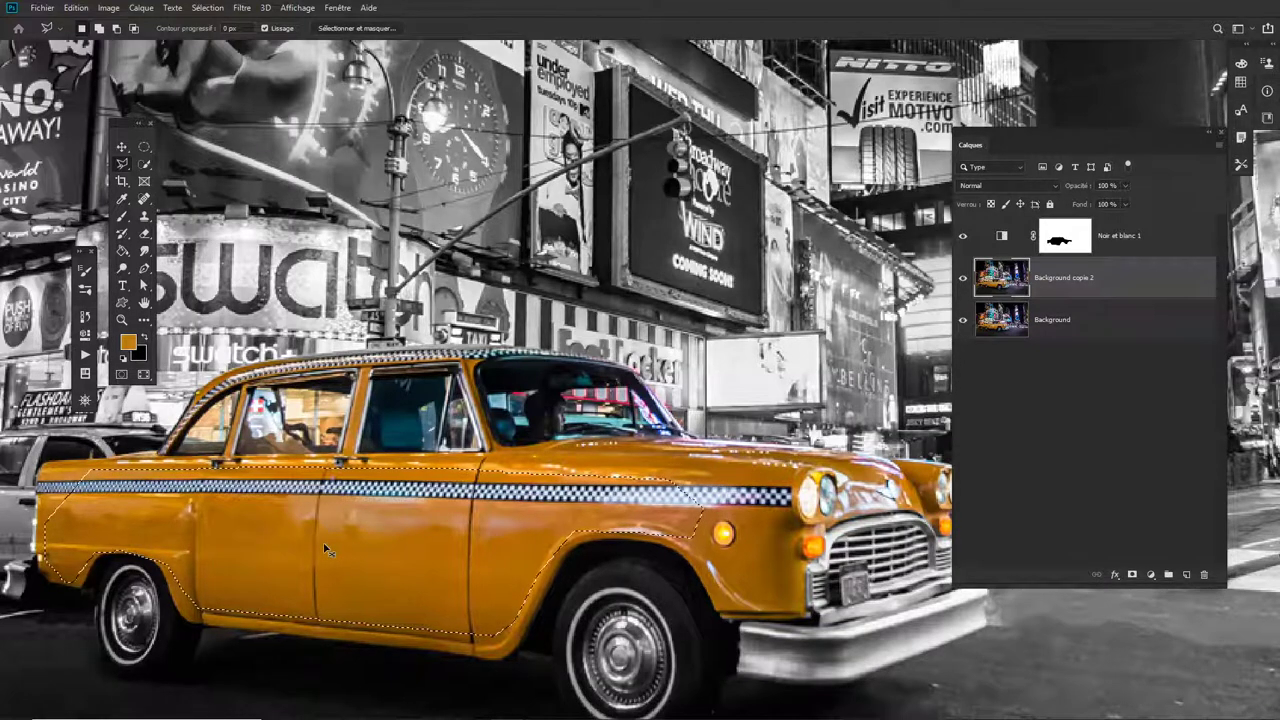
{"action": "key", "text": "ctrl+j"}
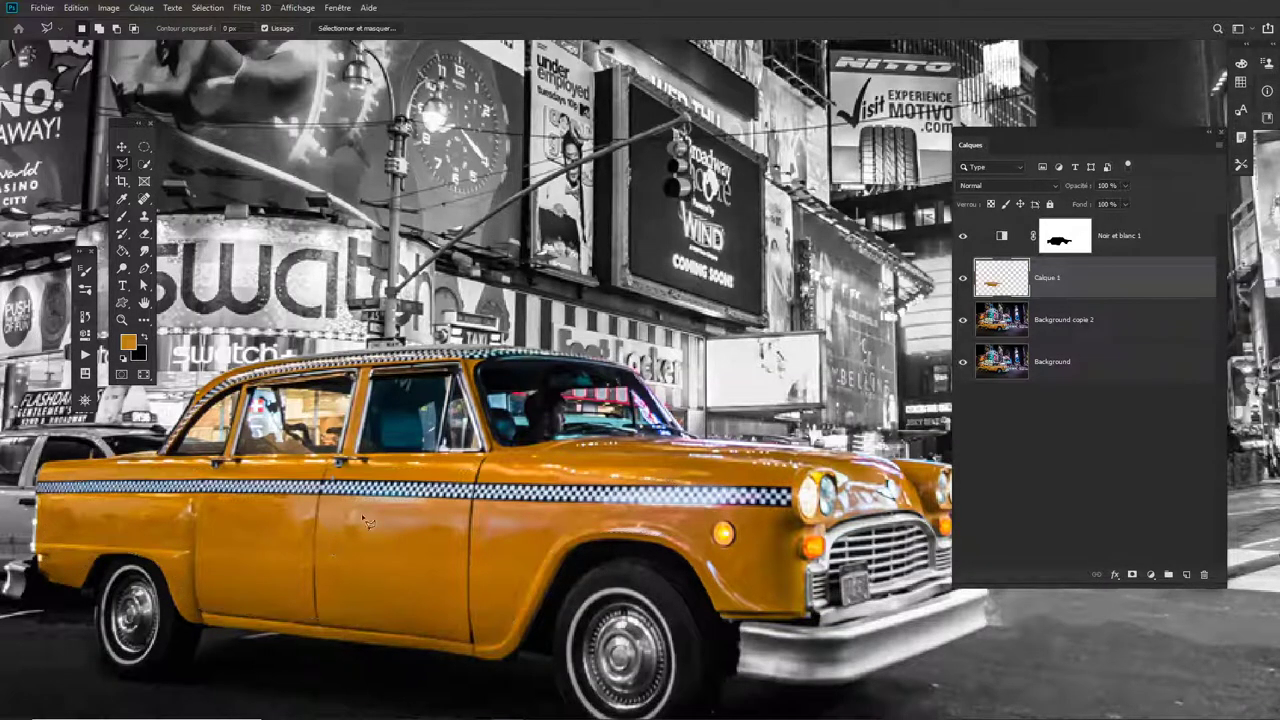
- Isolate the Calque 1 layer and erase the checkered stripe and its dark upper edge along the whole body with the Eraser
{"action": "left_click", "coordinate": [963, 280], "text": "alt"}
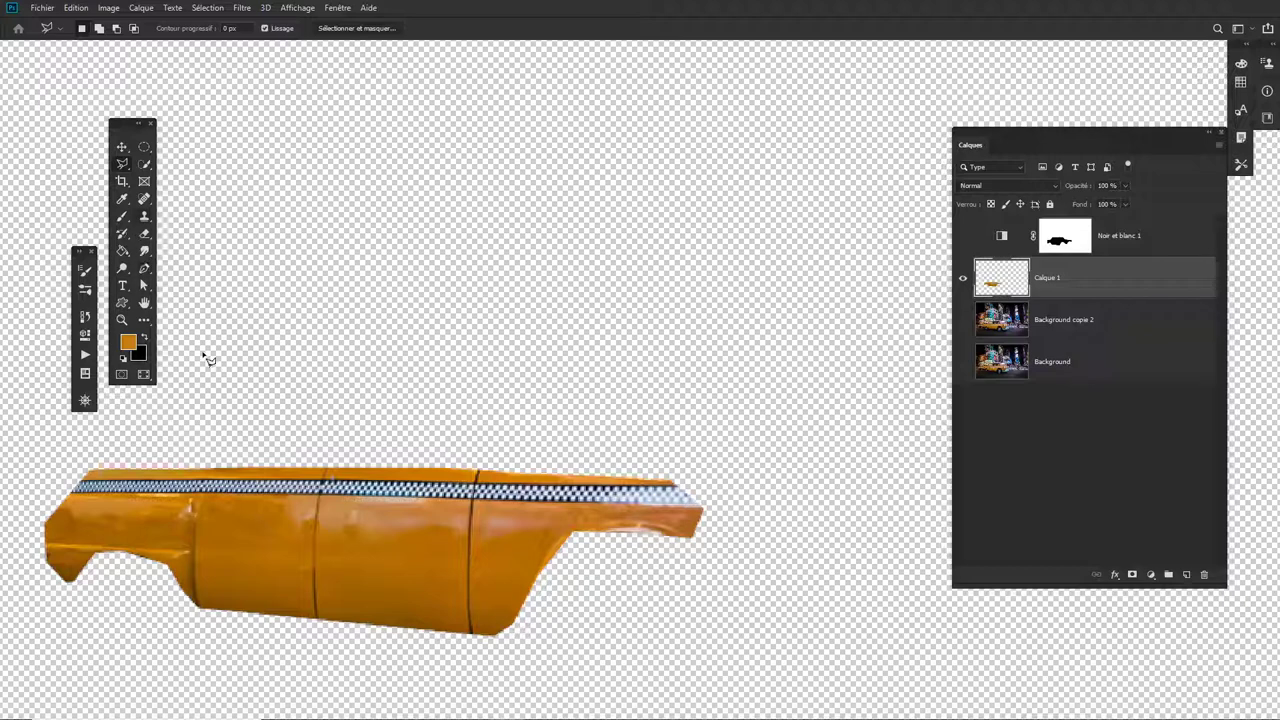
{"action": "key", "text": "e"}
{"action": "mouse_move", "coordinate": [162, 464]}
{"action": "left_mouse_down"}
{"action": "mouse_move", "coordinate": [69, 486]}
{"action": "mouse_move", "coordinate": [96, 472]}
{"action": "left_mouse_up"}
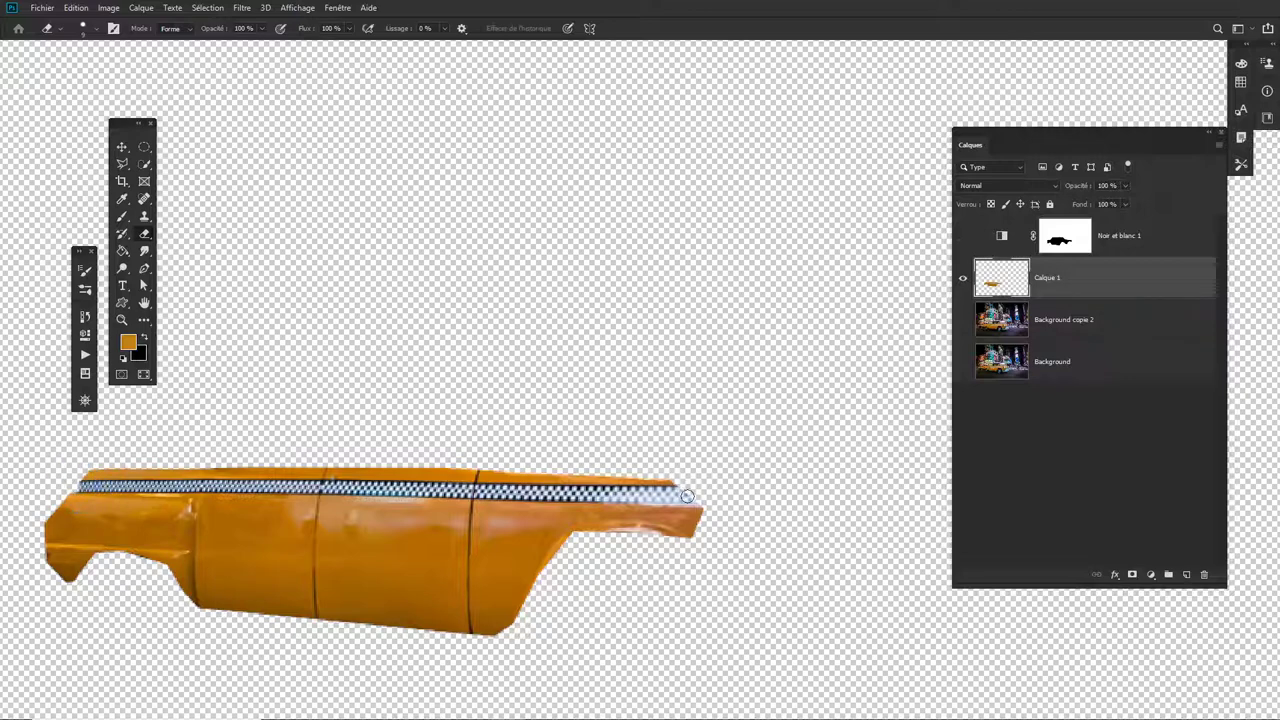
{"action": "left_click", "coordinate": [697, 493], "text": "shift"}
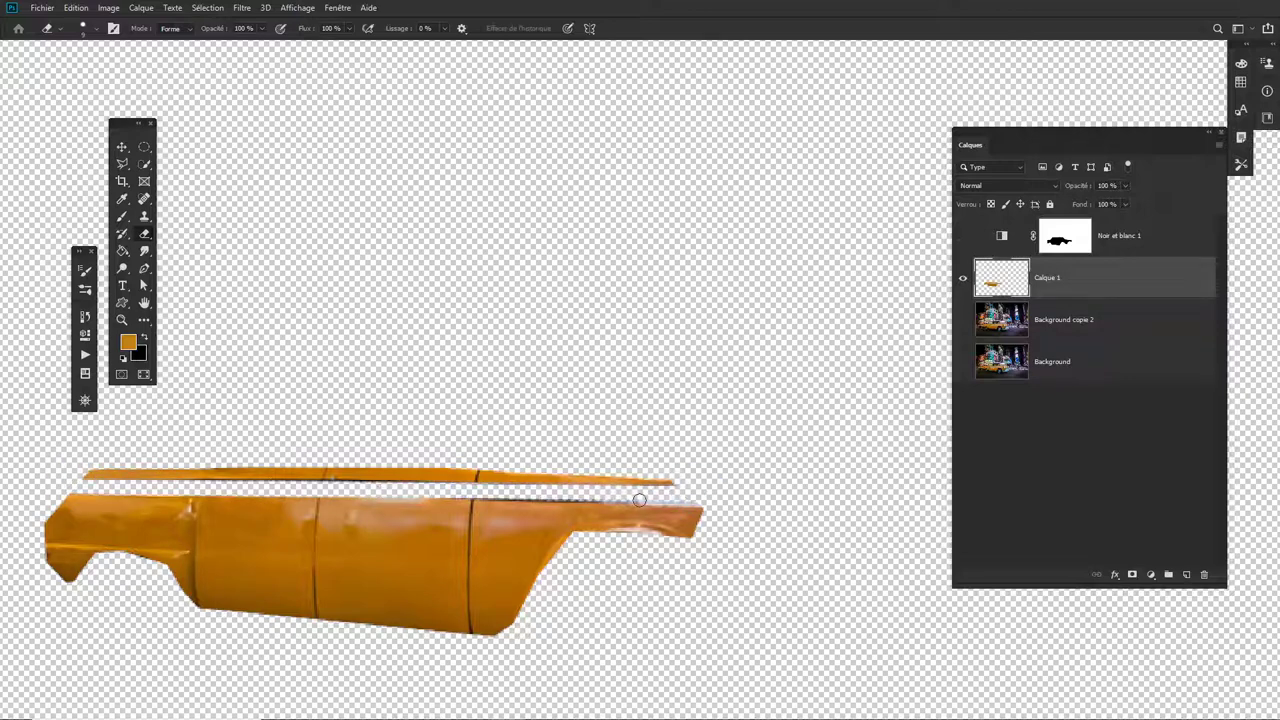
{"action": "scroll", "coordinate": [183, 491], "scroll_direction": "up", "scroll_amount": 2}
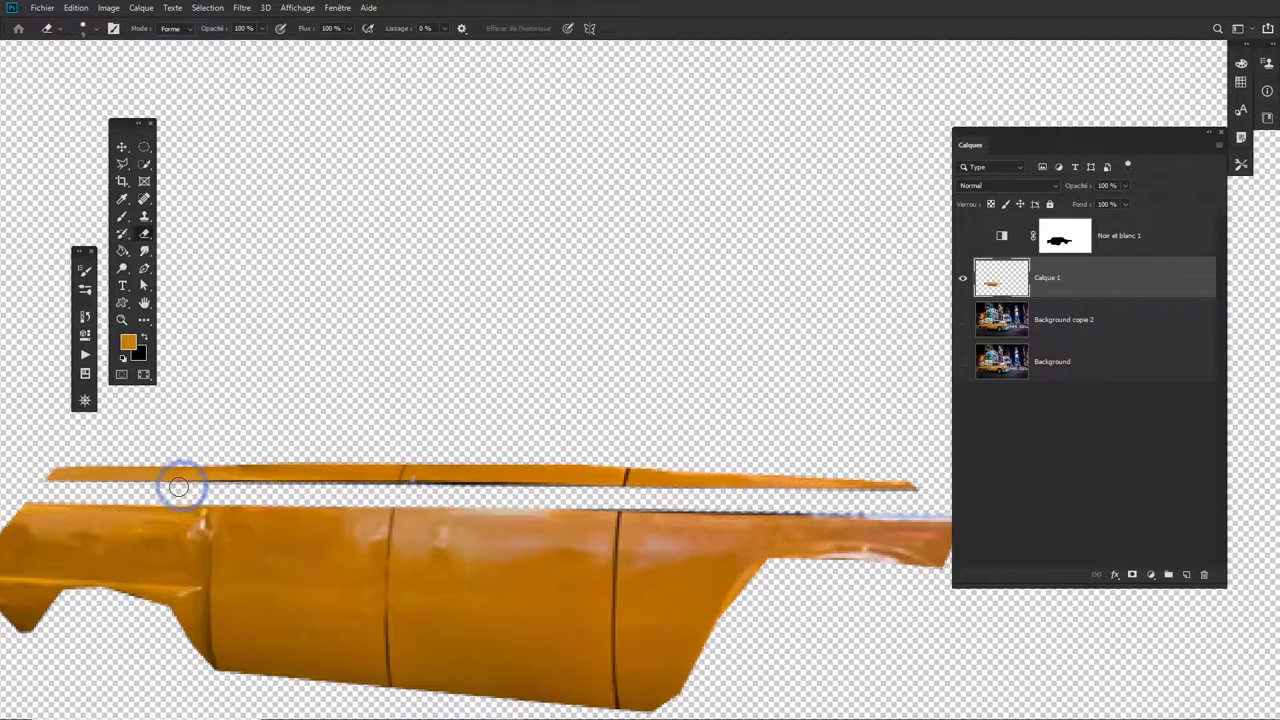
{"action": "left_click_drag", "start_coordinate": [222, 487], "coordinate": [686, 499]}
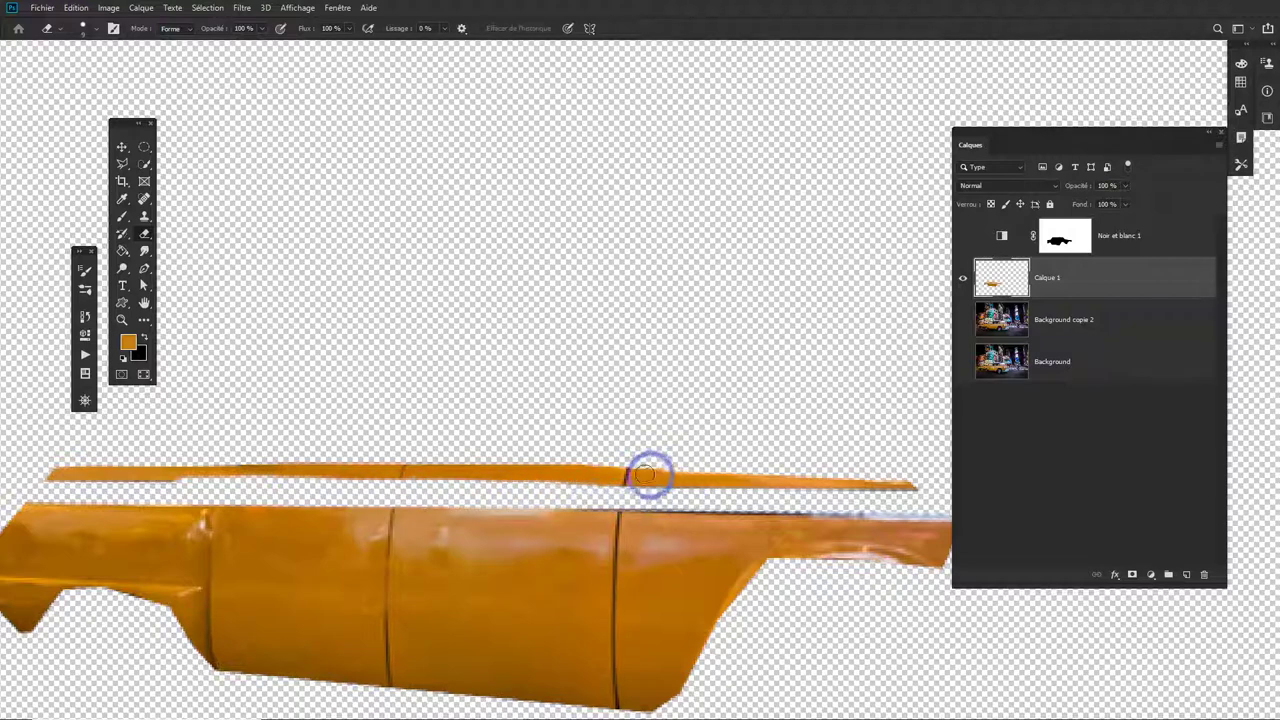
- Erase the seam between the front door and front fender with a smaller Eraser, from the upper strip to the bottom edge
{"action": "right_click", "coordinate": [631, 462], "text": "alt"}
{"action": "left_click_drag", "start_coordinate": [630, 464], "coordinate": [617, 488]}
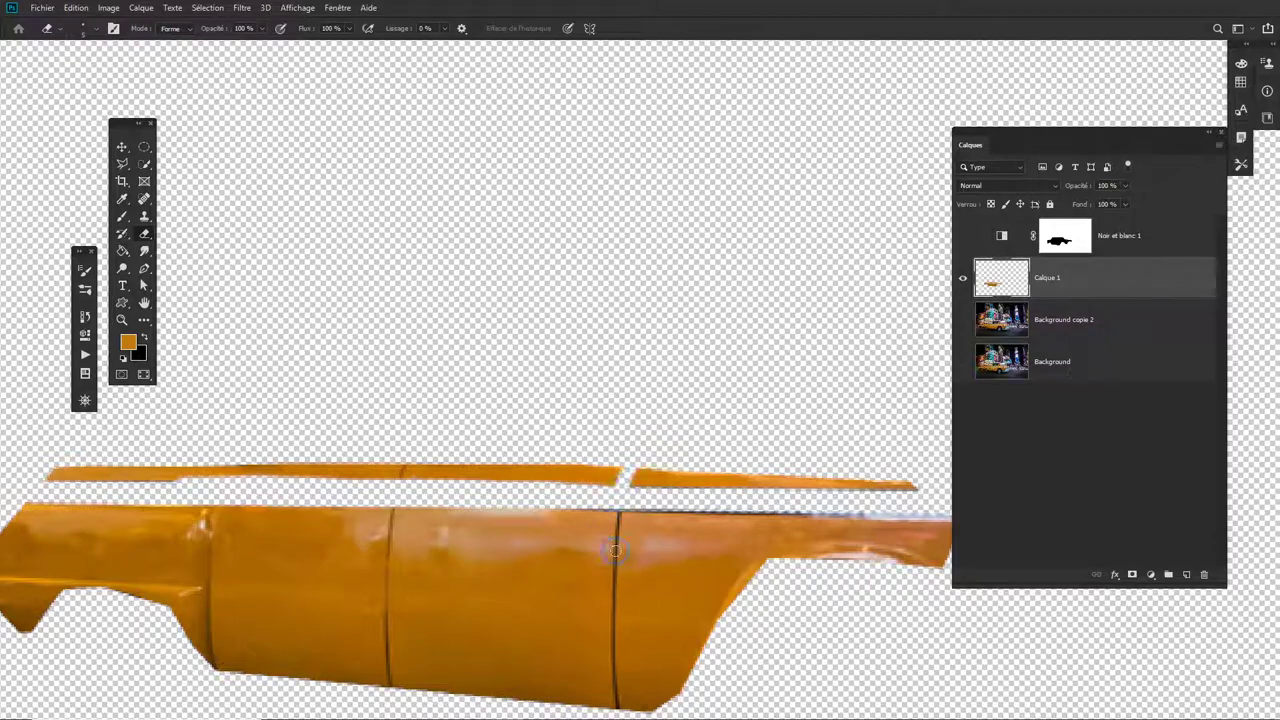
{"action": "left_click_drag", "start_coordinate": [615, 549], "coordinate": [615, 553]}
{"action": "left_click", "coordinate": [613, 657], "text": "shift"}
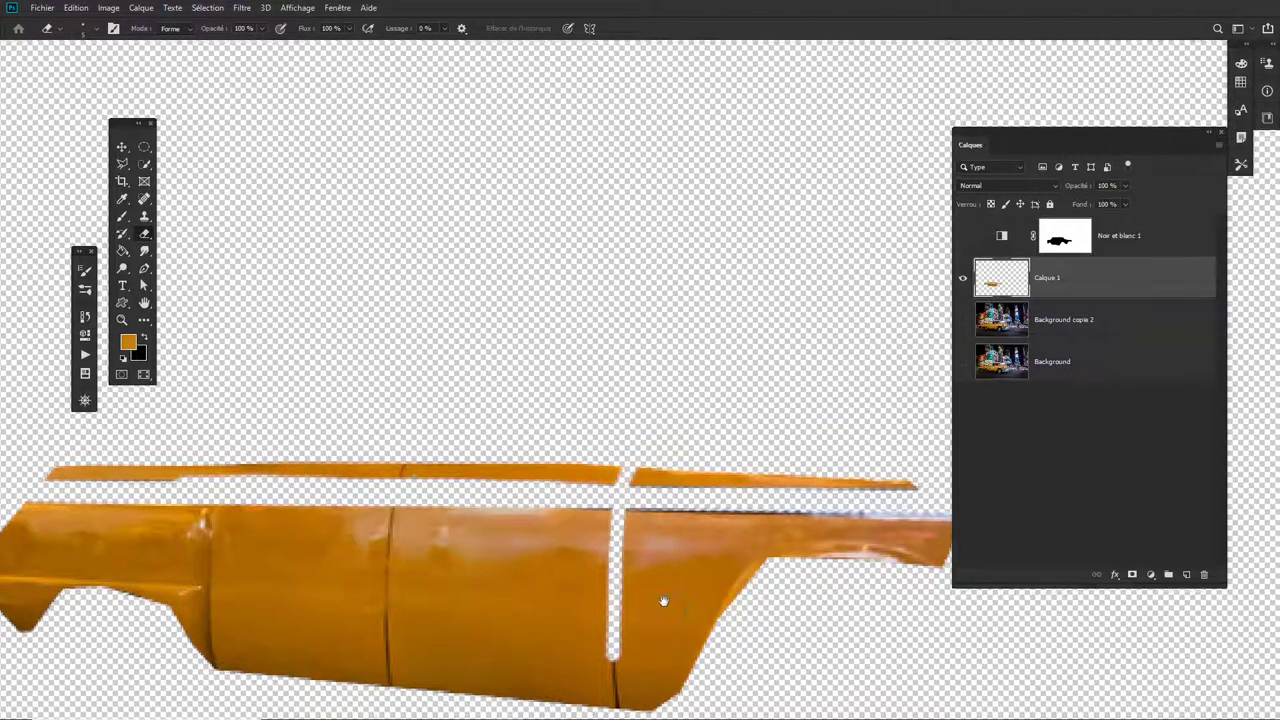
{"action": "scroll", "coordinate": [663, 600], "scroll_direction": "down", "scroll_amount": 3}
{"action": "left_click", "coordinate": [613, 636], "text": "shift"}
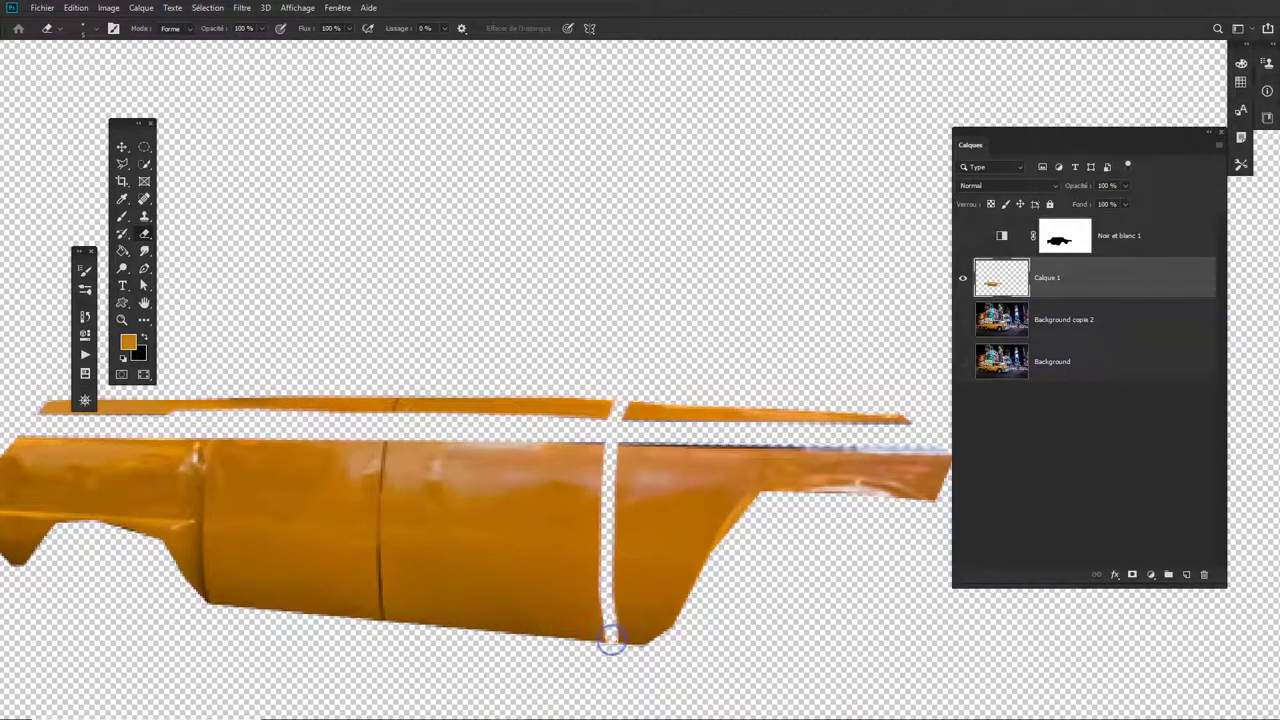
- Erase the seam between the two doors and the seam between the rear door and rear fender
{"action": "left_click", "coordinate": [385, 440]}
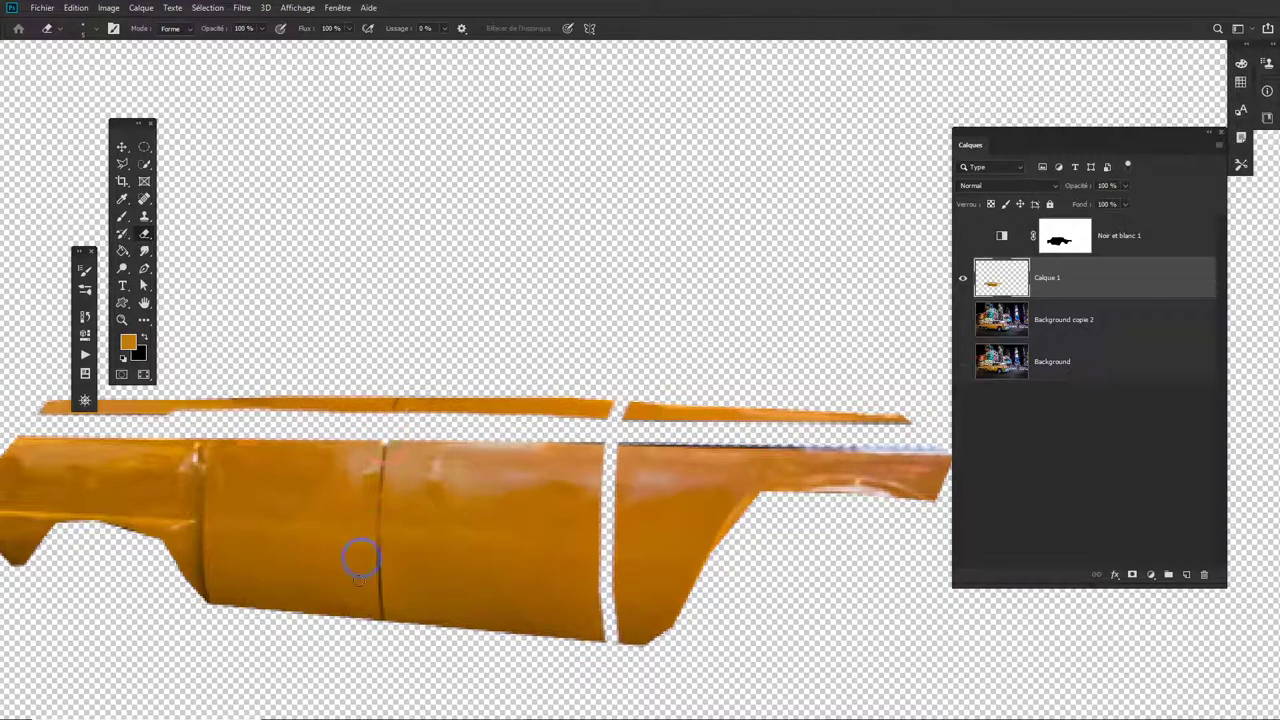
{"action": "left_click_drag", "start_coordinate": [380, 574], "coordinate": [380, 623]}
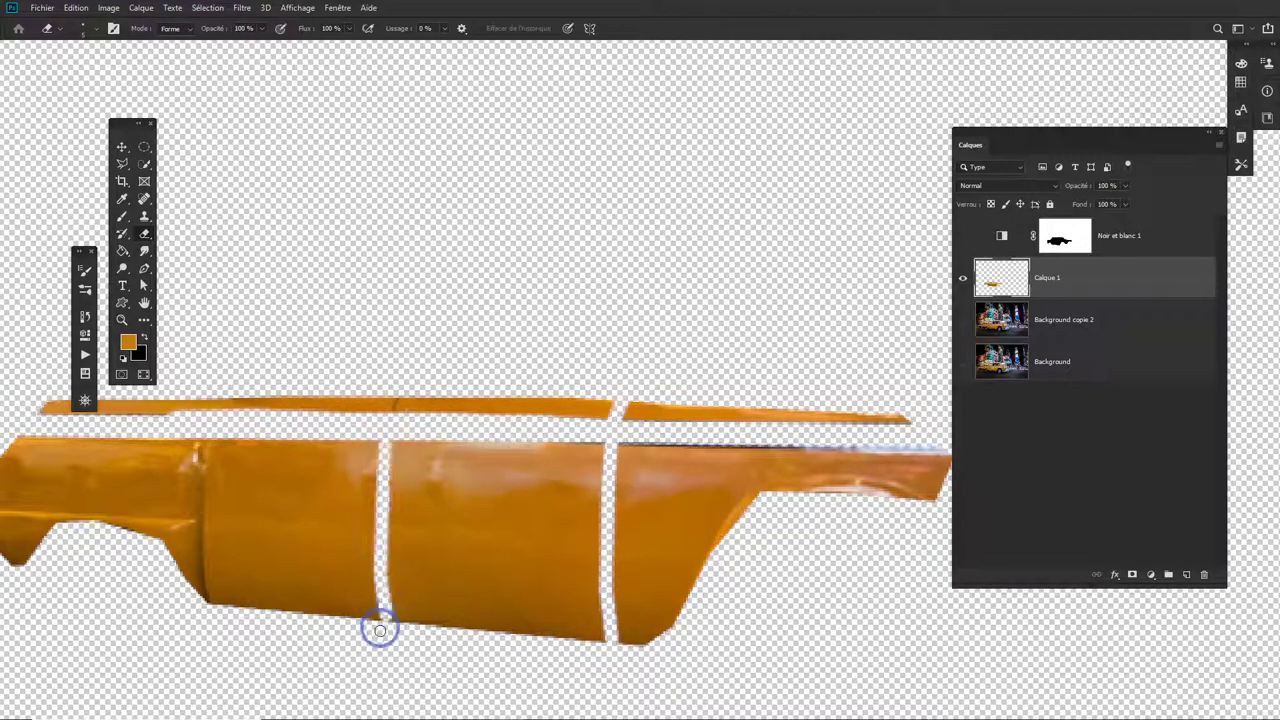
{"action": "left_click_drag", "start_coordinate": [203, 522], "coordinate": [203, 606]}
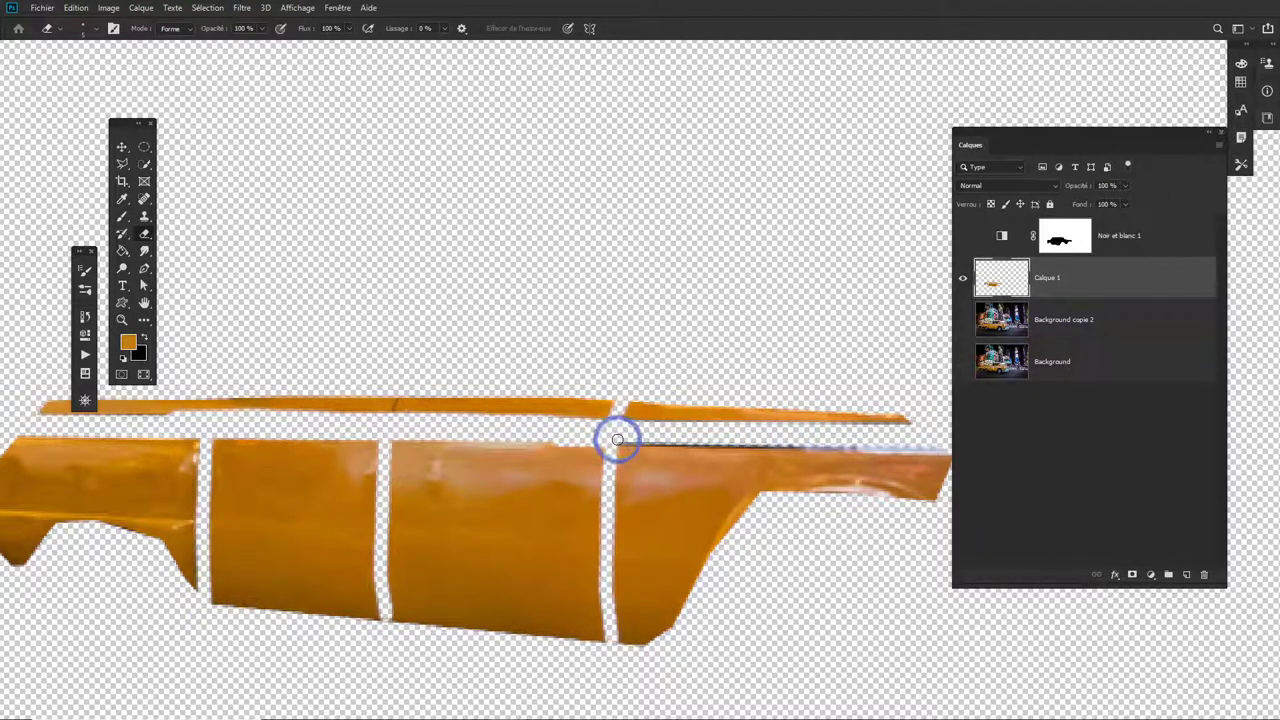
- Erase the leftover lower edge of the checkered stripe along the top of the front fender
{"action": "left_click", "coordinate": [619, 440]}
{"action": "left_click", "coordinate": [906, 445], "text": "shift"}
{"action": "key", "text": "space"}
{"action": "left_click_drag", "start_coordinate": [785, 435], "coordinate": [674, 437]}
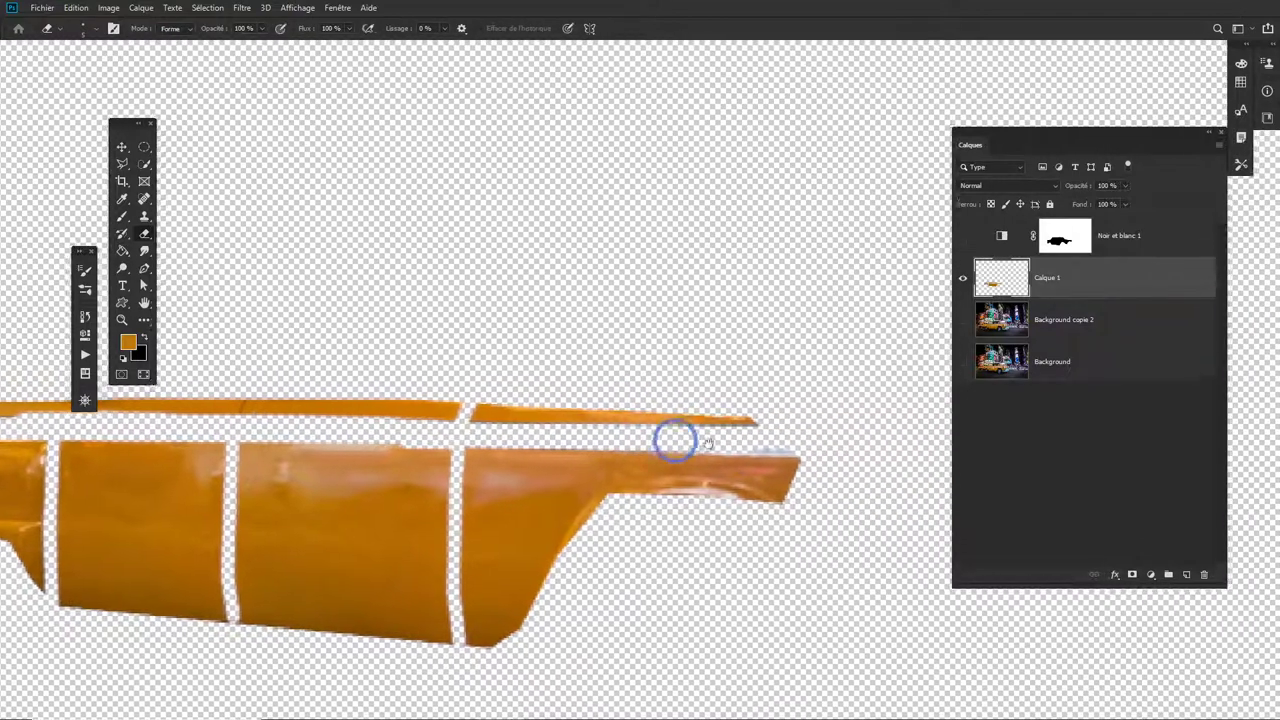
{"action": "left_click_drag", "start_coordinate": [563, 457], "coordinate": [659, 452]}
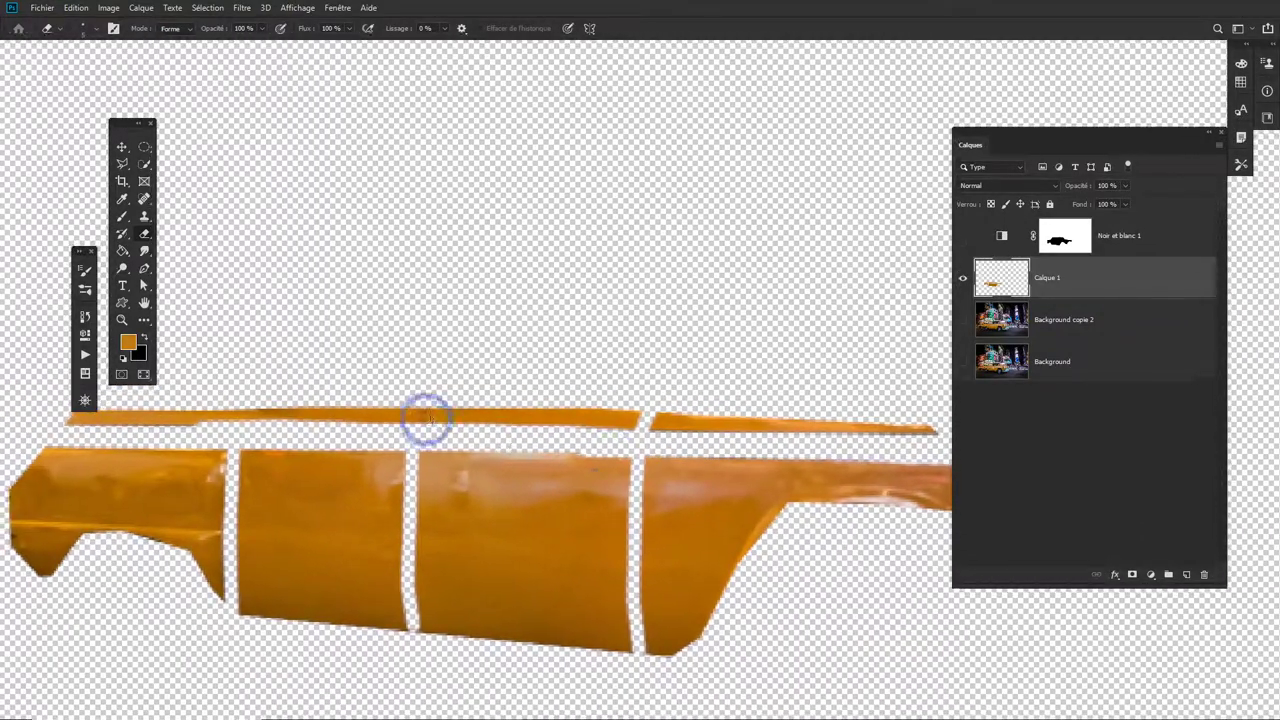
- Erase the seam between the doors in the upper body strip and tidy the rear fender's edge
{"action": "left_click_drag", "start_coordinate": [421, 424], "coordinate": [428, 409]}
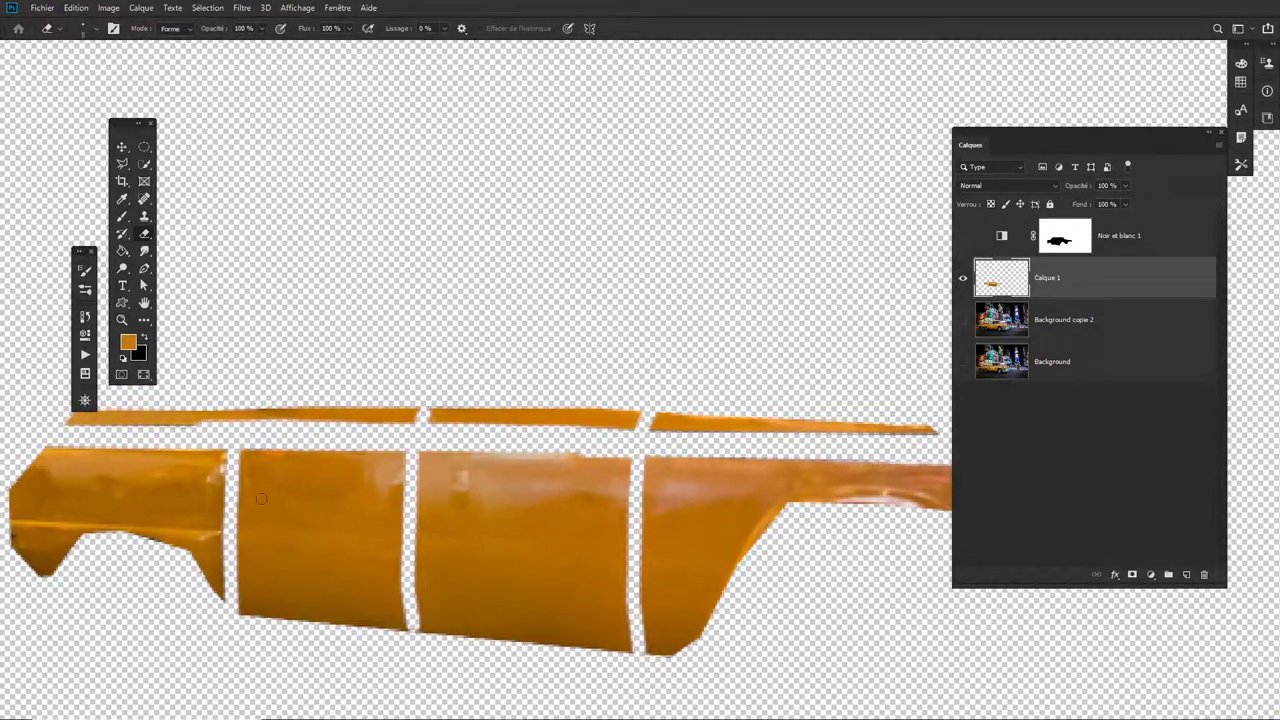
{"action": "mouse_move", "coordinate": [47, 548]}
{"action": "left_mouse_down"}
{"action": "mouse_move", "coordinate": [106, 545]}
{"action": "mouse_move", "coordinate": [94, 538]}
{"action": "mouse_move", "coordinate": [99, 563]}
{"action": "mouse_move", "coordinate": [155, 578]}
{"action": "left_mouse_up"}
{"action": "left_click", "coordinate": [91, 540]}
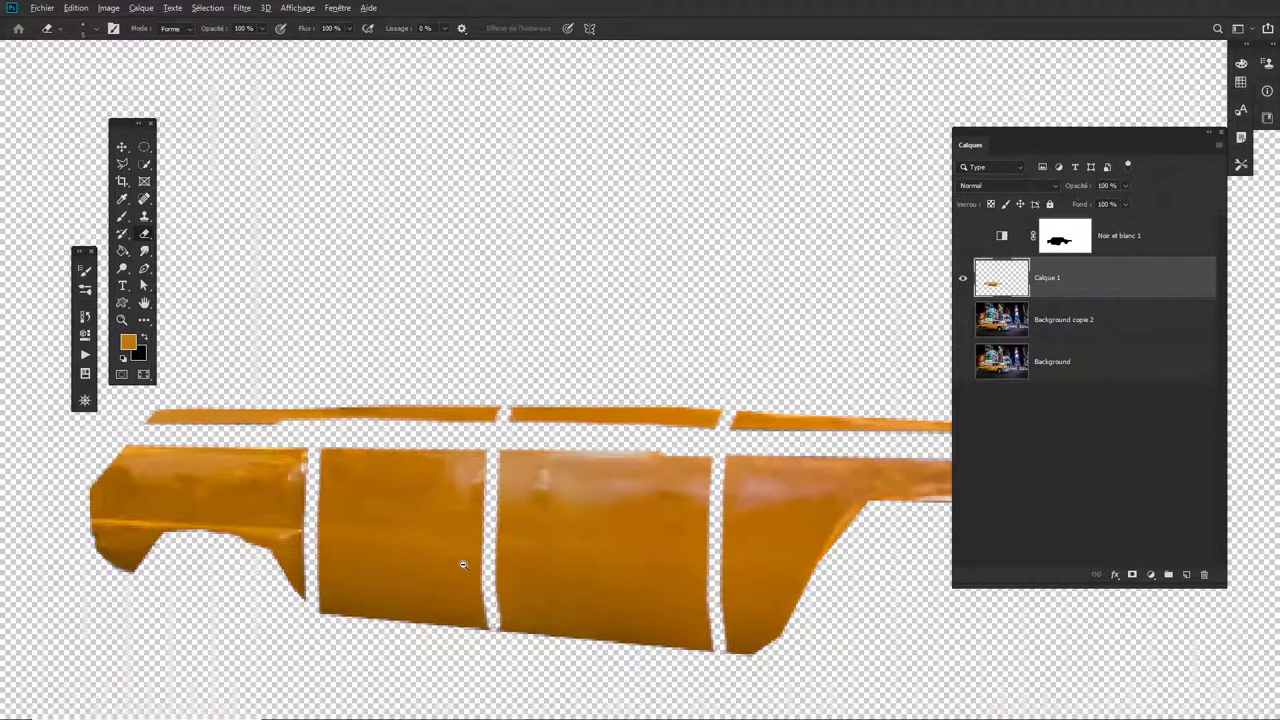
- Make all the other layers visible again alongside Calque 1
{"action": "left_click", "coordinate": [463, 565], "text": "alt"}
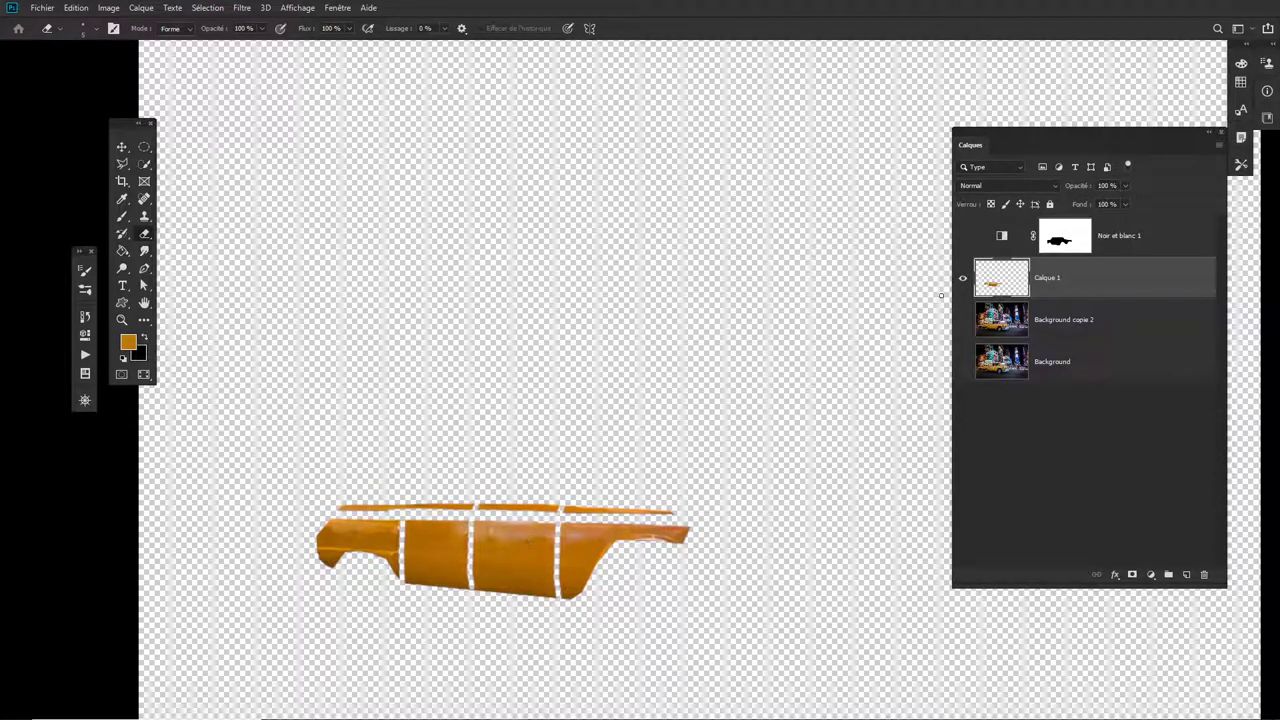
{"action": "left_click", "coordinate": [963, 280], "text": "alt"}
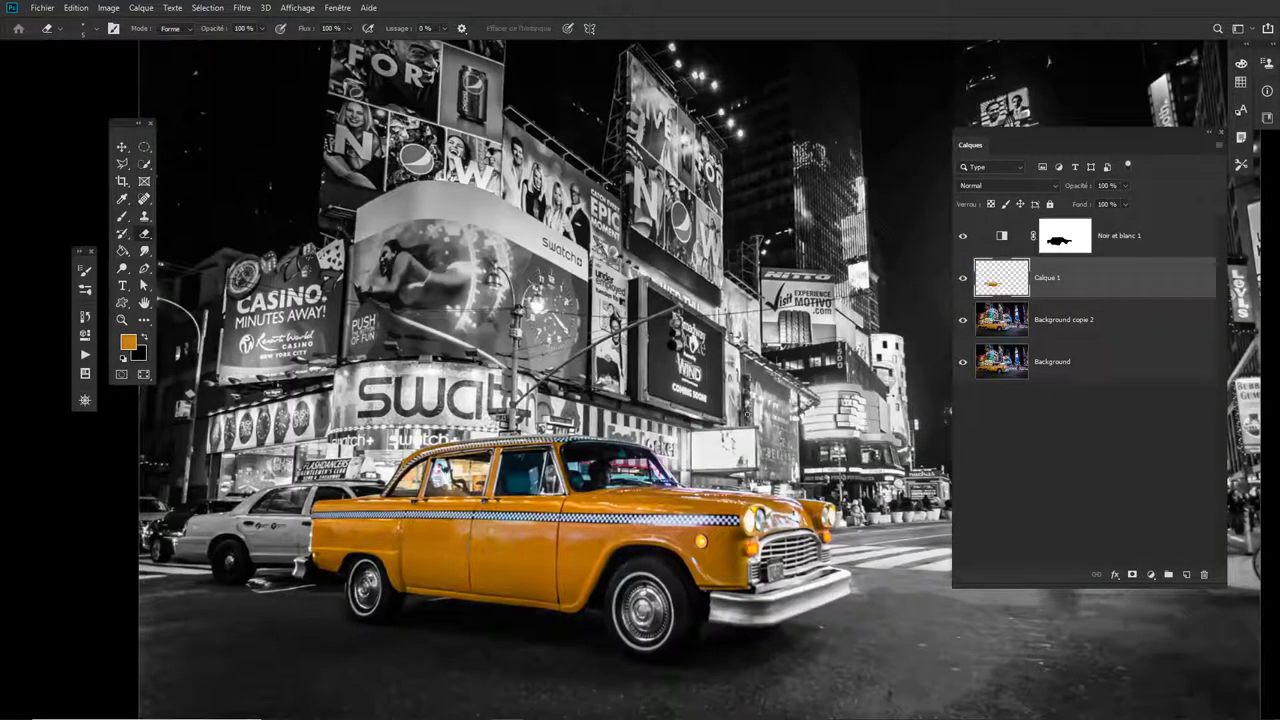
{"action": "mouse_move", "coordinate": [463, 467]}
{"action": "left_mouse_down"}
{"action": "mouse_move", "coordinate": [619, 460]}
{"action": "mouse_move", "coordinate": [585, 400]}
{"action": "left_mouse_up"}
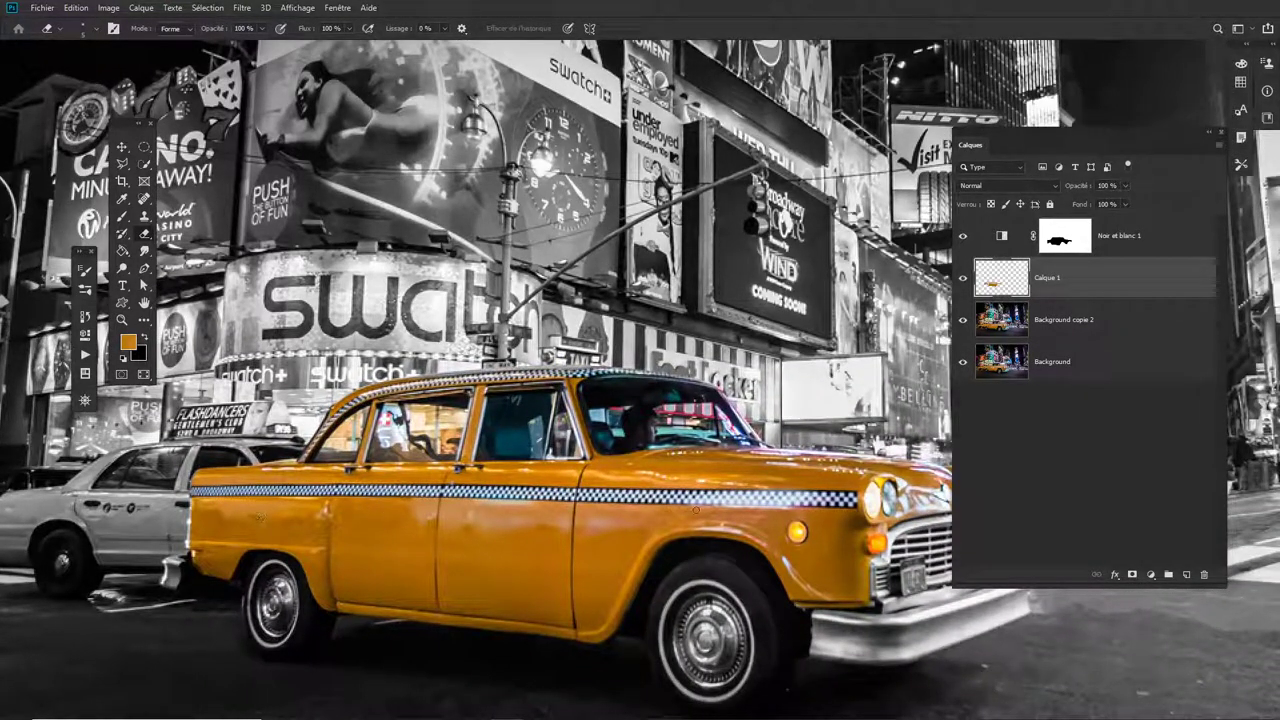
- Convert the Calque 1 layer to a smart object
{"action": "left_click", "coordinate": [243, 8]}
{"action": "mouse_move", "coordinate": [265, 8]}
{"action": "left_click", "coordinate": [1108, 293]}
{"action": "right_click", "coordinate": [1076, 284]}
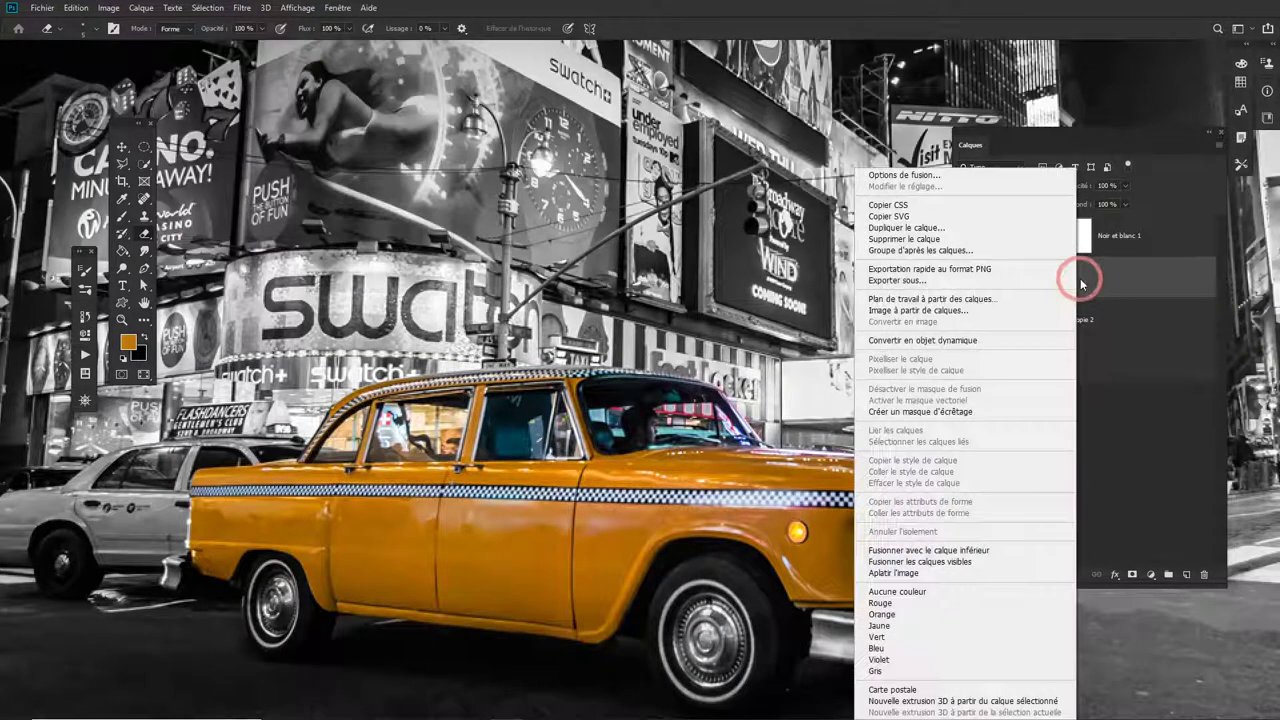
{"action": "left_click", "coordinate": [948, 340]}
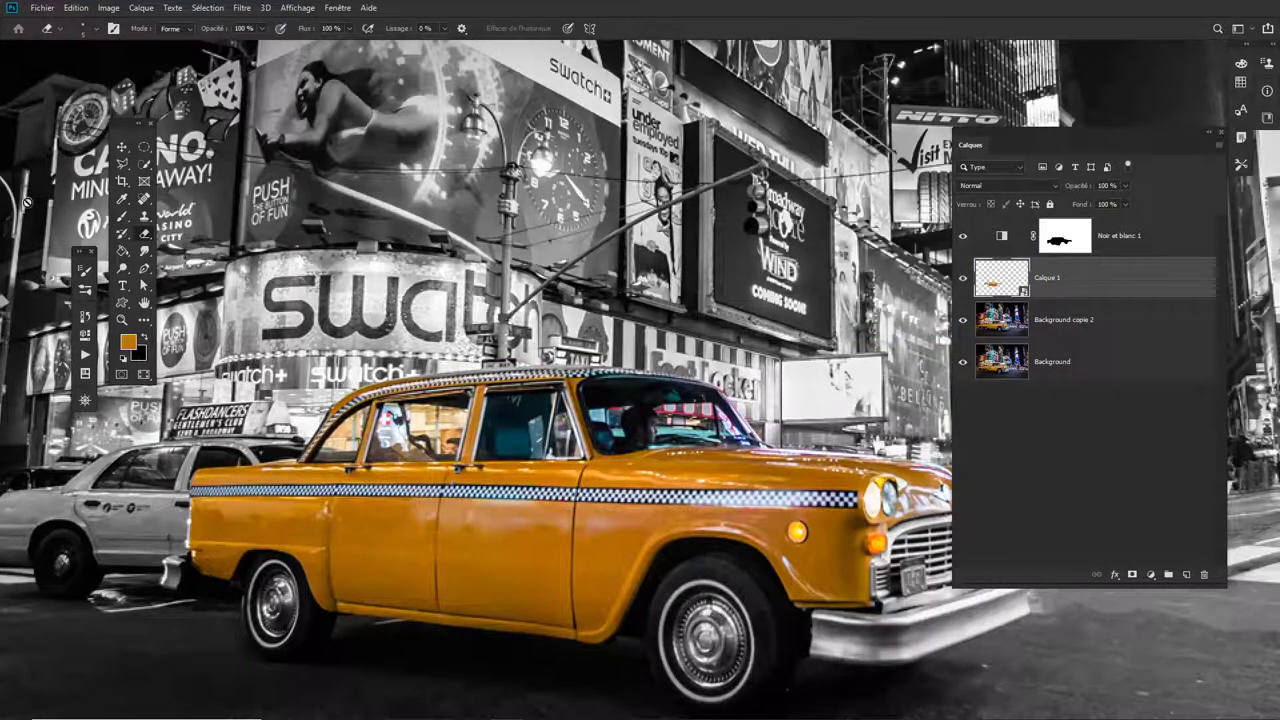
- Apply a Gaussian blur with a radius of 6.2 pixels to Calque 1 as a smart filter
{"action": "left_click", "coordinate": [244, 8]}
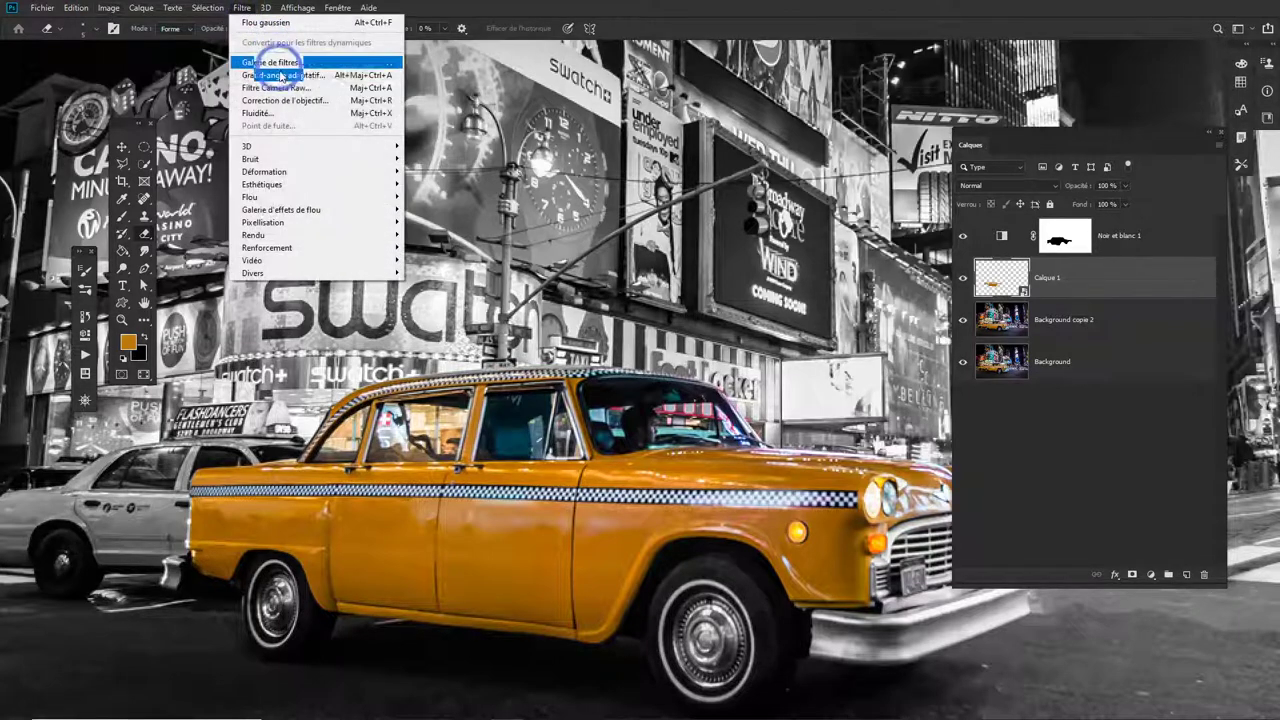
{"action": "left_click", "coordinate": [280, 196]}
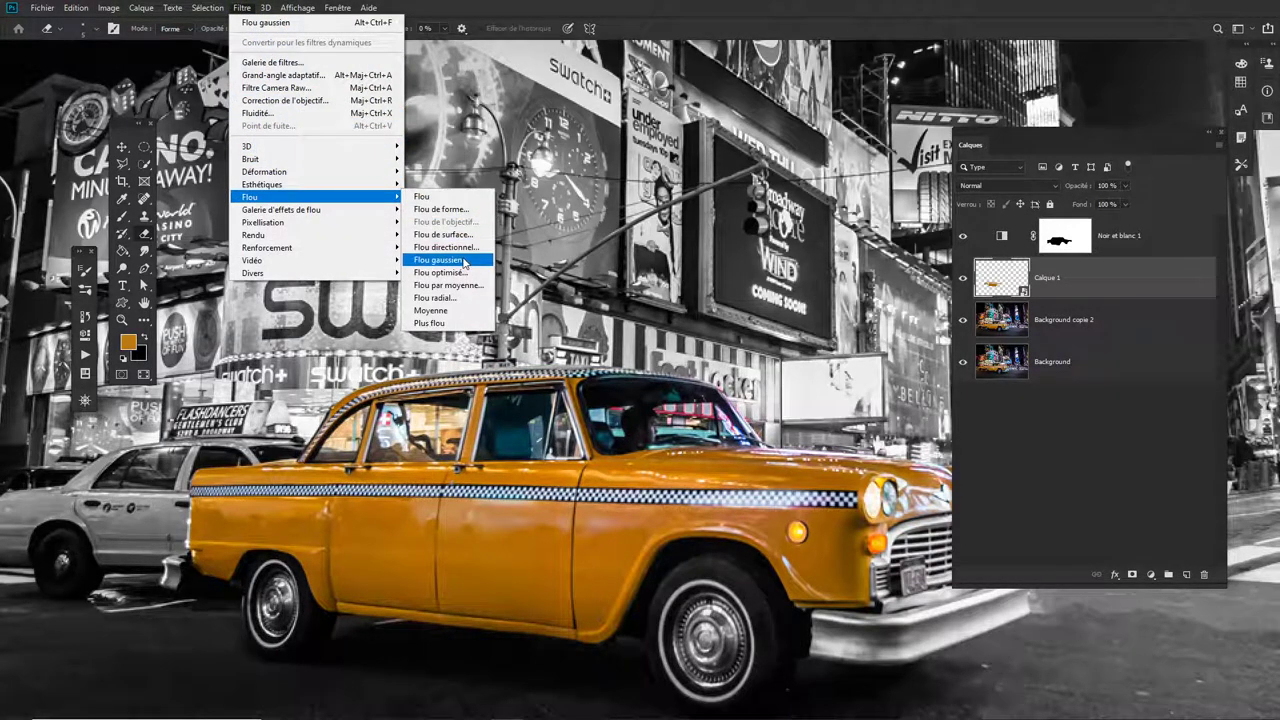
{"action": "left_click", "coordinate": [463, 261]}
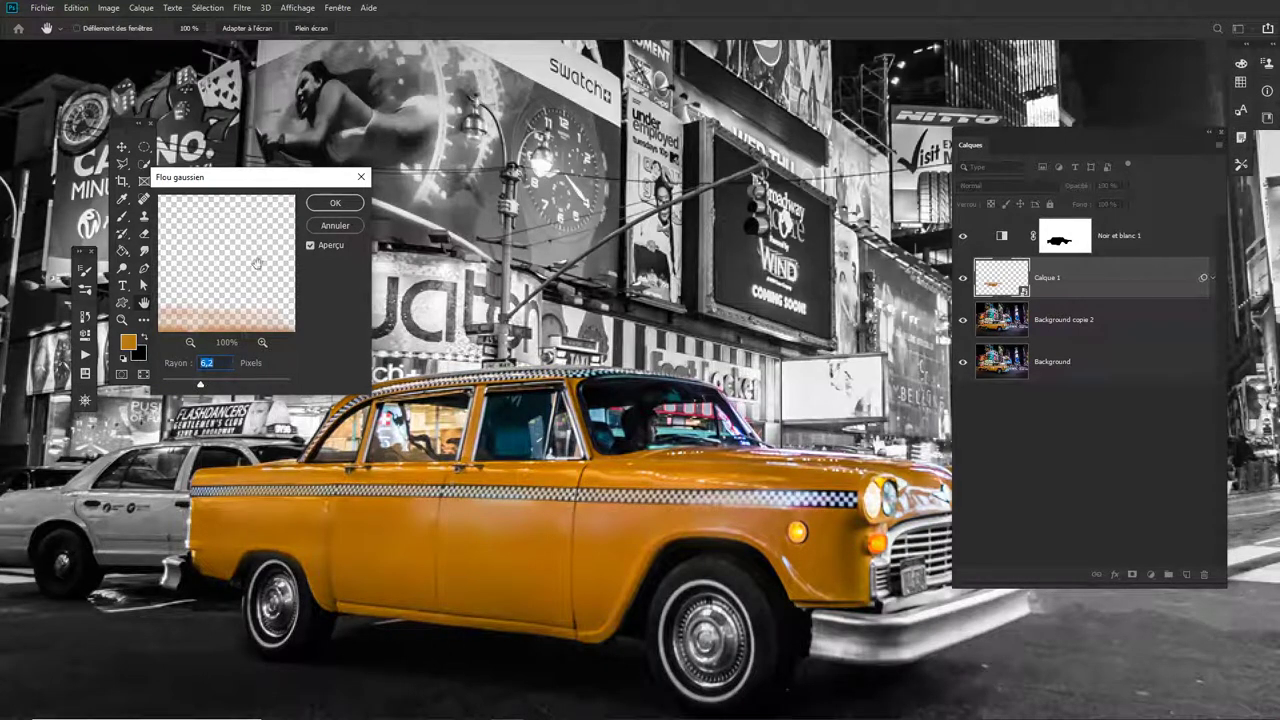
{"action": "left_click_drag", "start_coordinate": [227, 290], "coordinate": [220, 267]}
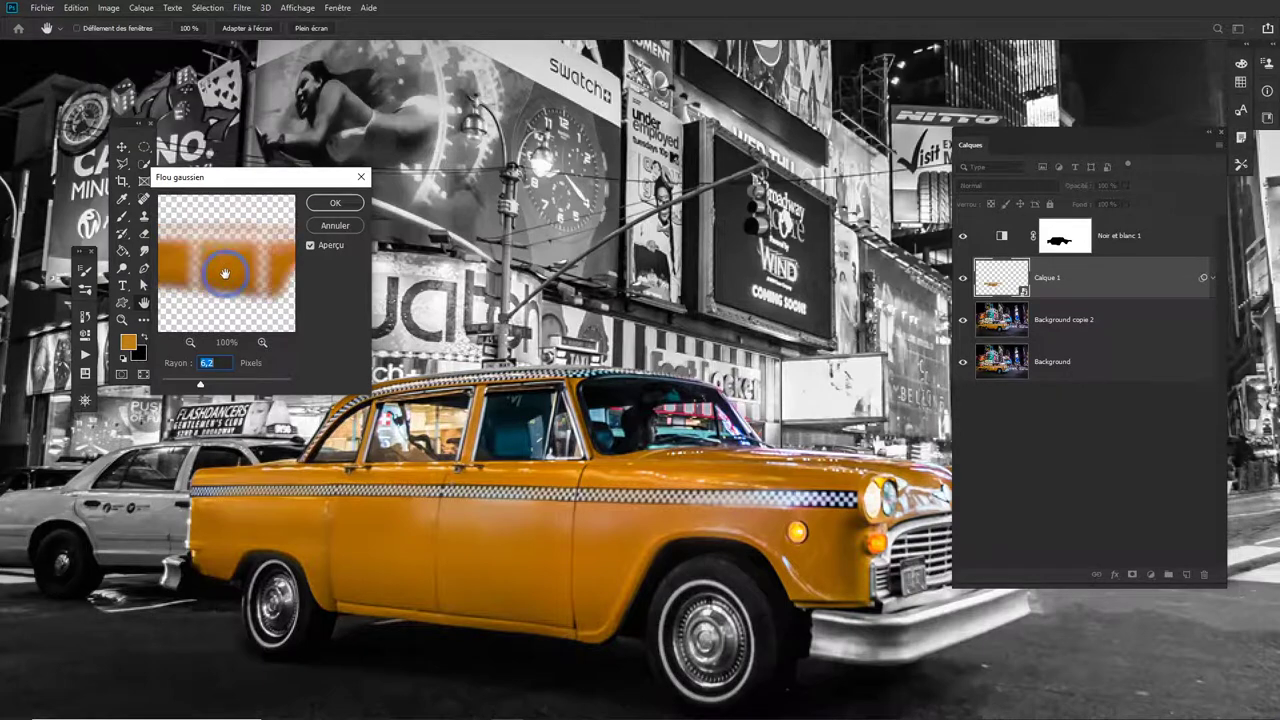
{"action": "left_click", "coordinate": [336, 205]}
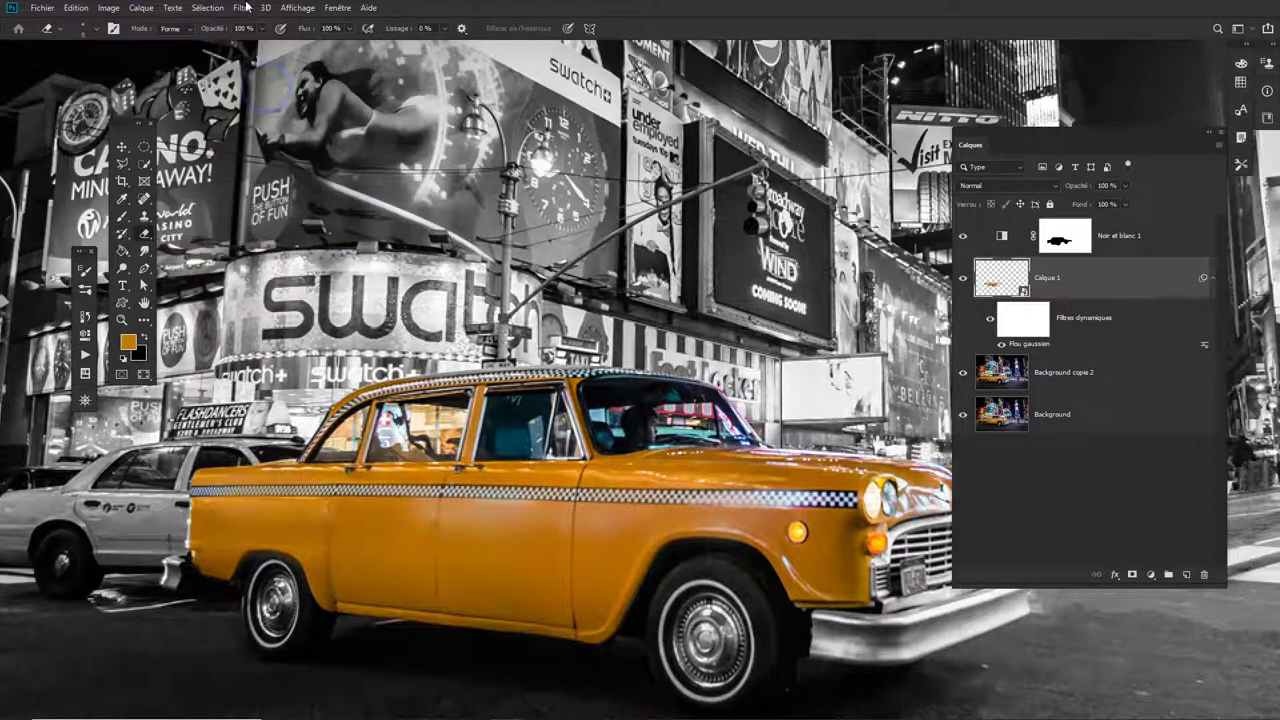
- Try a motion blur on Calque 1 at a 0° angle and a distance of 201 pixels
{"action": "left_click", "coordinate": [242, 8]}
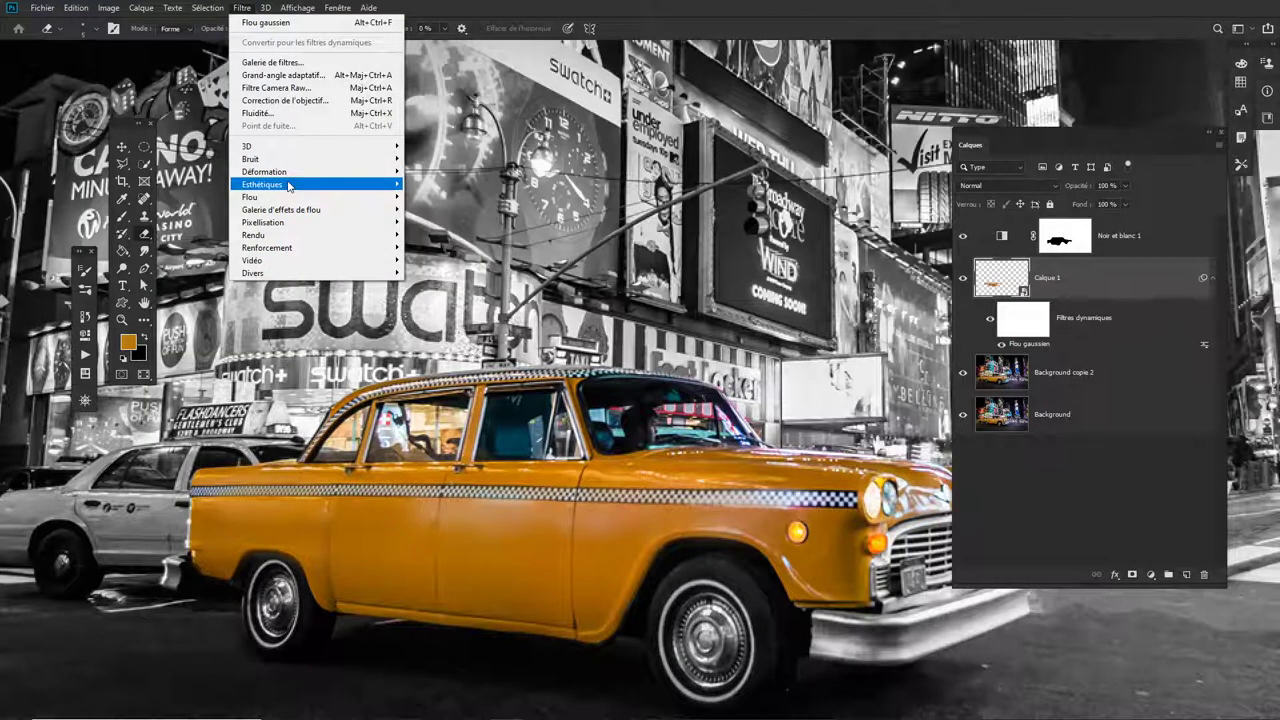
{"action": "mouse_move", "coordinate": [284, 198]}
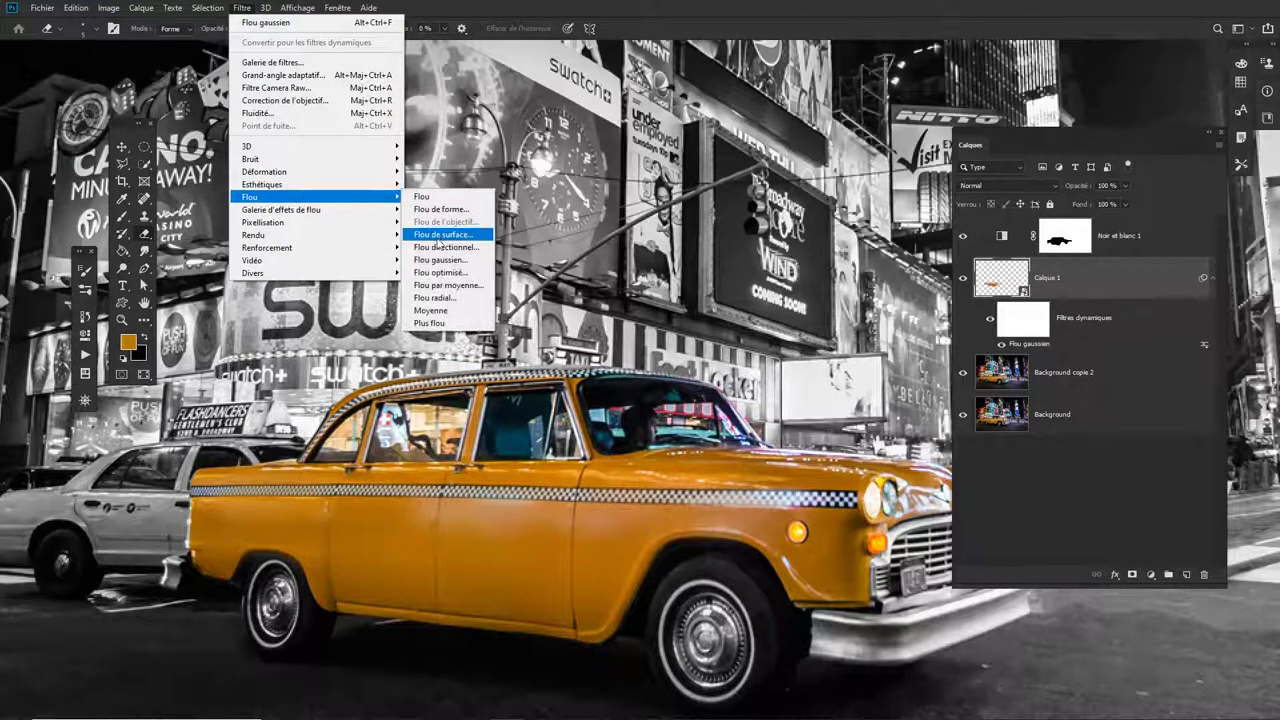
{"action": "left_click", "coordinate": [444, 249]}
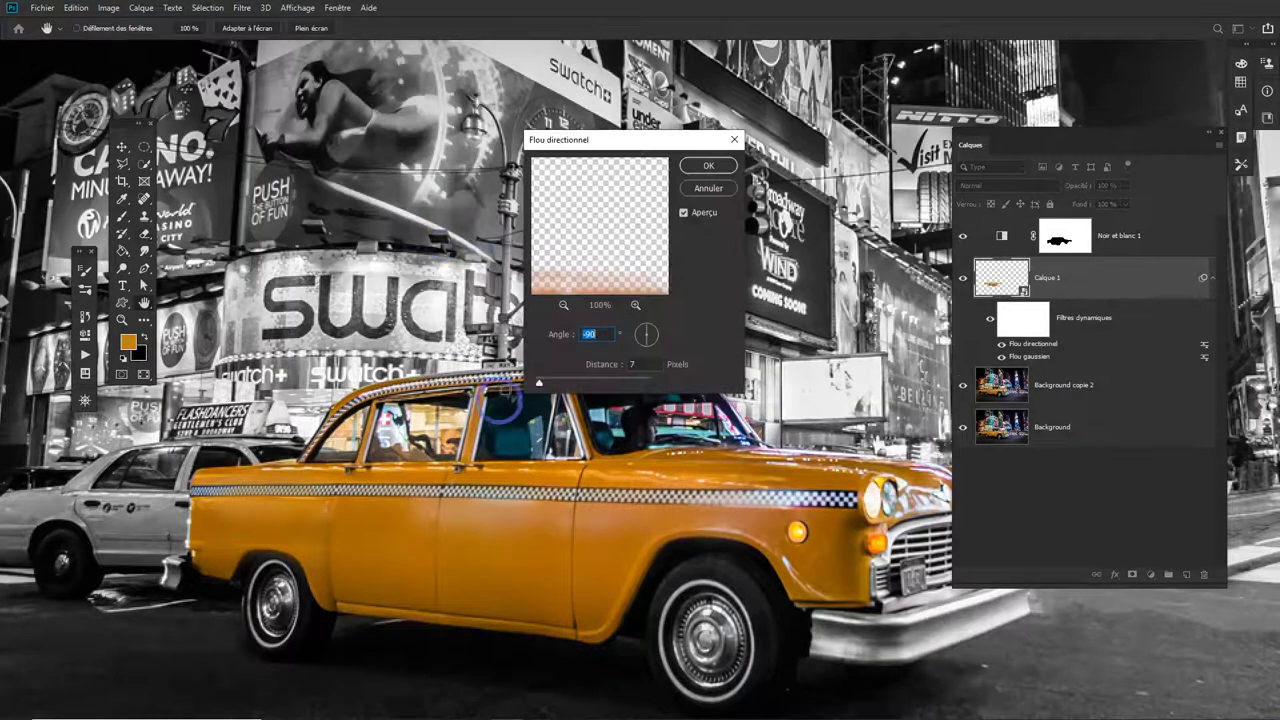
{"action": "left_click_drag", "start_coordinate": [647, 336], "coordinate": [657, 341]}
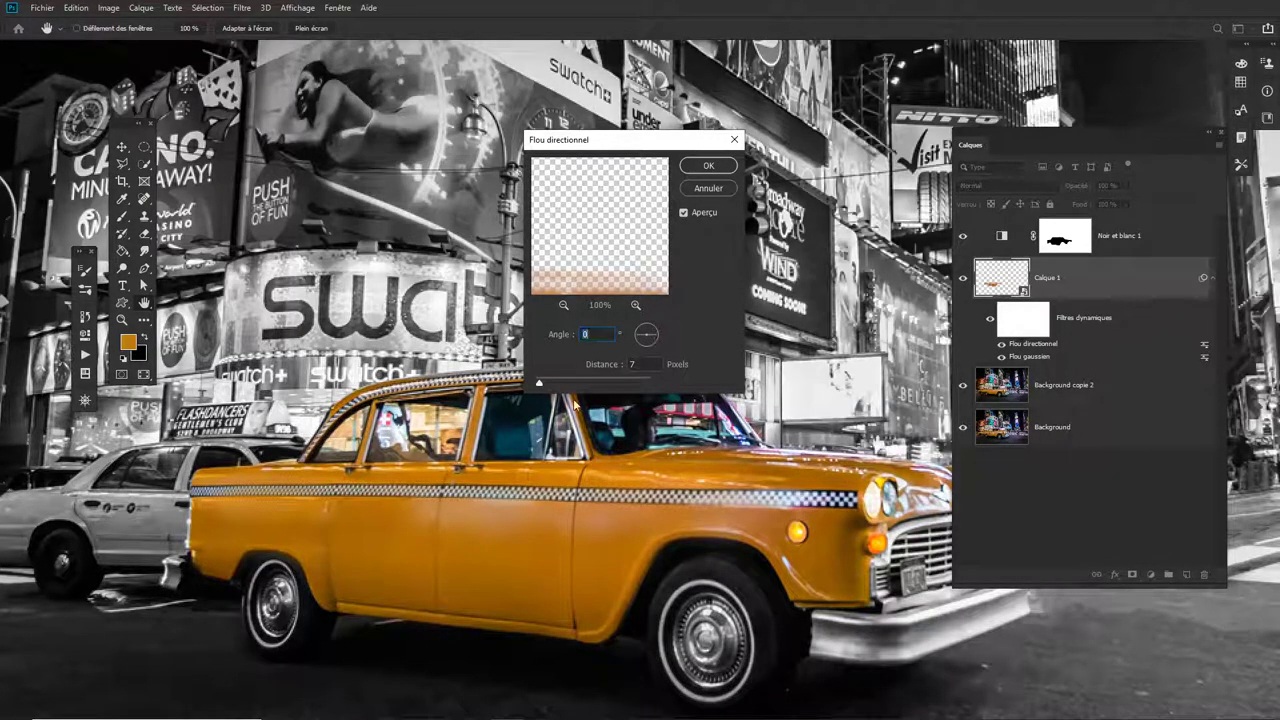
{"action": "left_click_drag", "start_coordinate": [543, 386], "coordinate": [596, 387]}
{"action": "left_click_drag", "start_coordinate": [633, 247], "coordinate": [634, 182]}
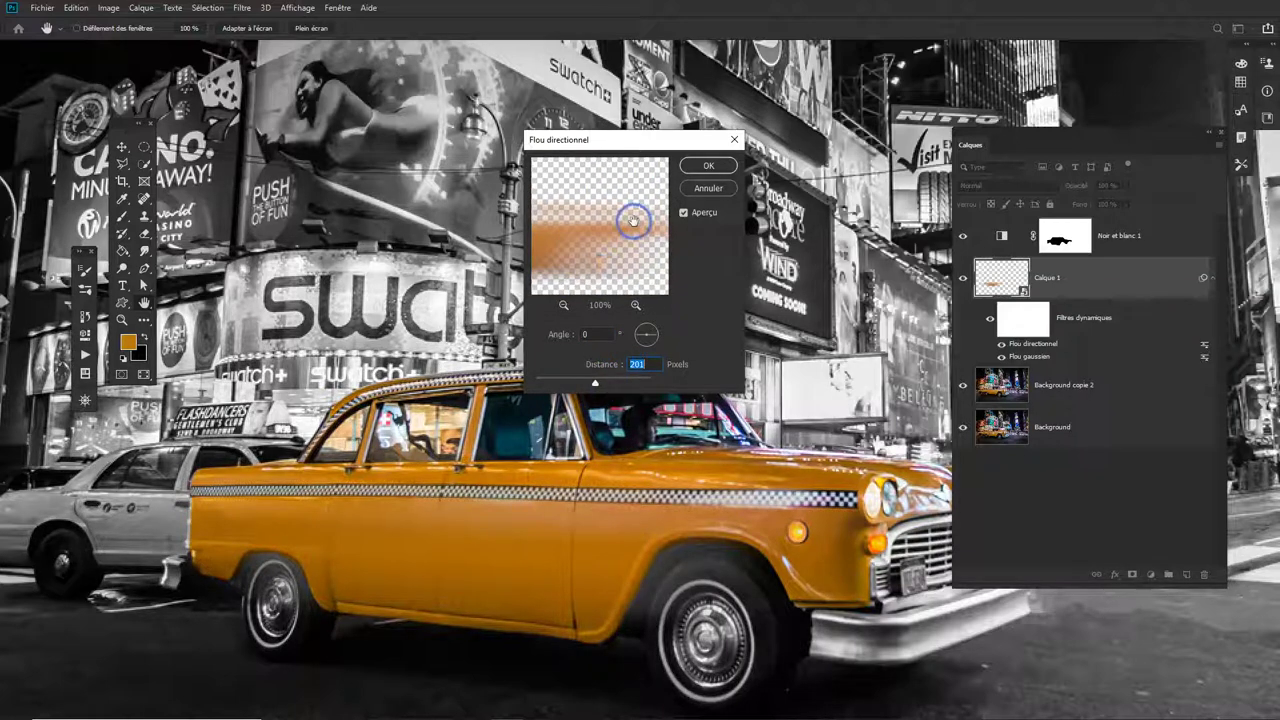
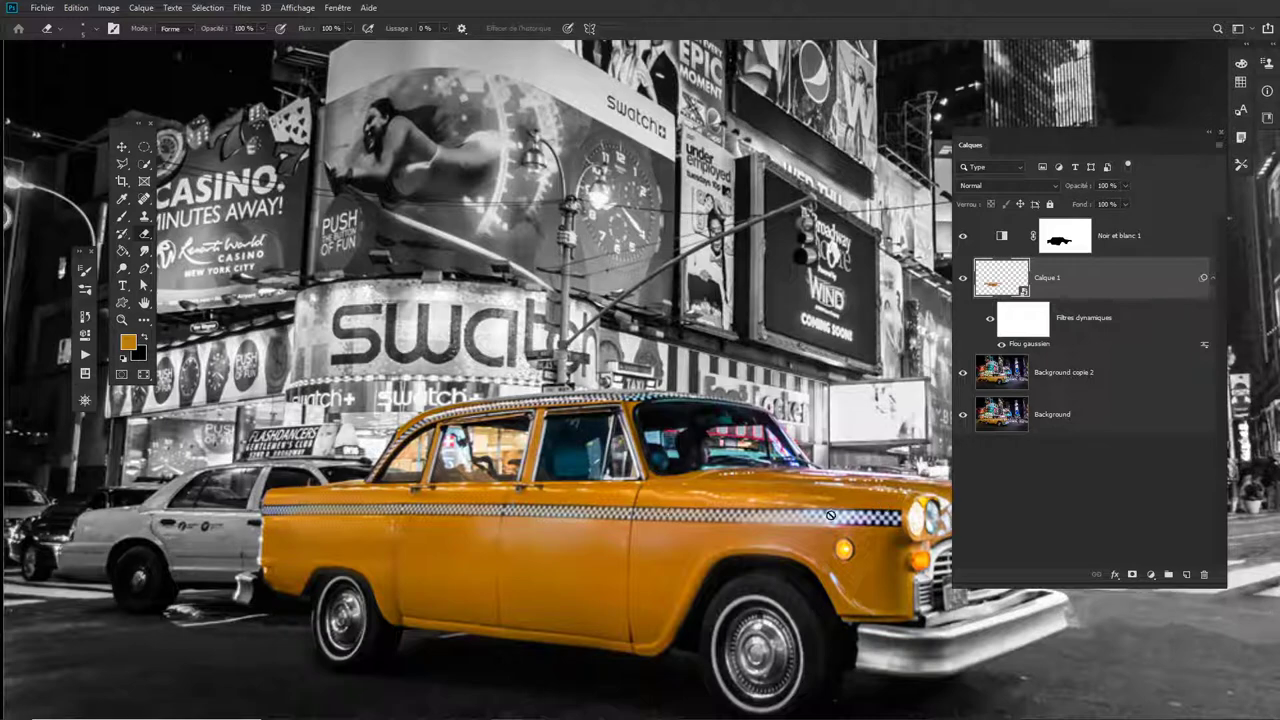
- View Calque 1 on its own, bring back the other layers and collapse its smart filter list
{"action": "left_click", "coordinate": [963, 279], "text": "alt"}
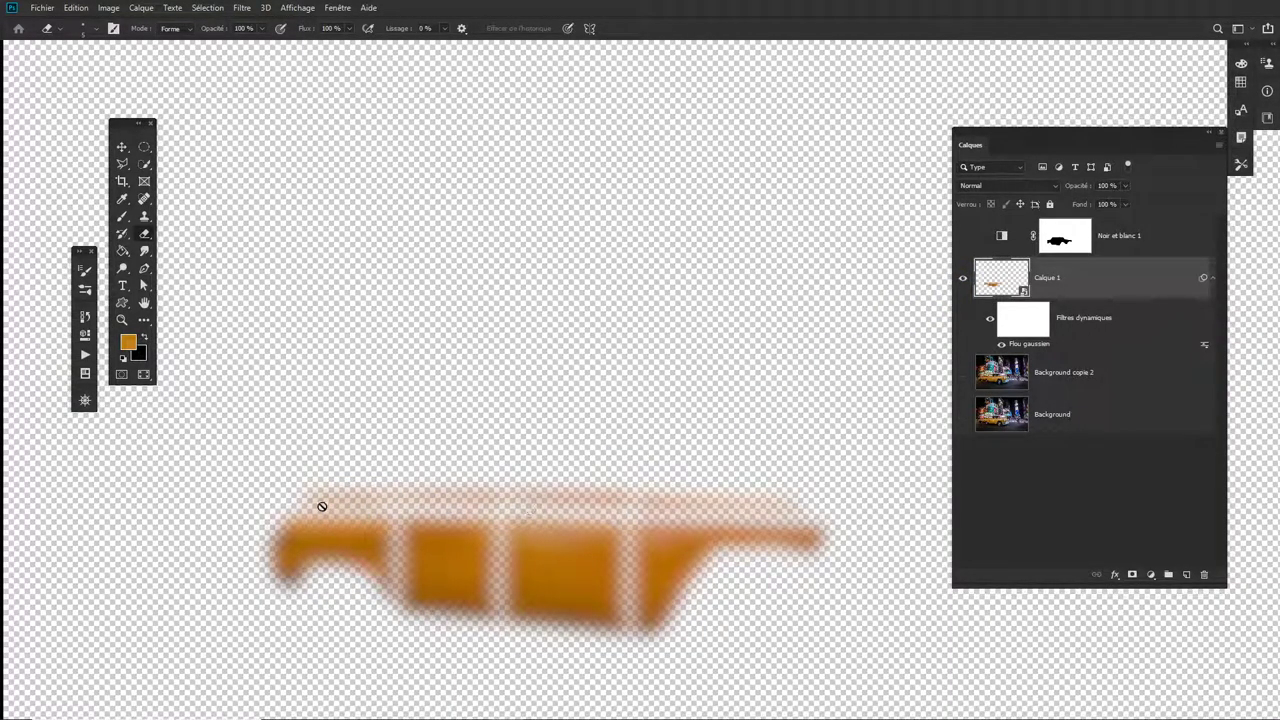
{"action": "left_click", "coordinate": [963, 279], "text": "alt"}
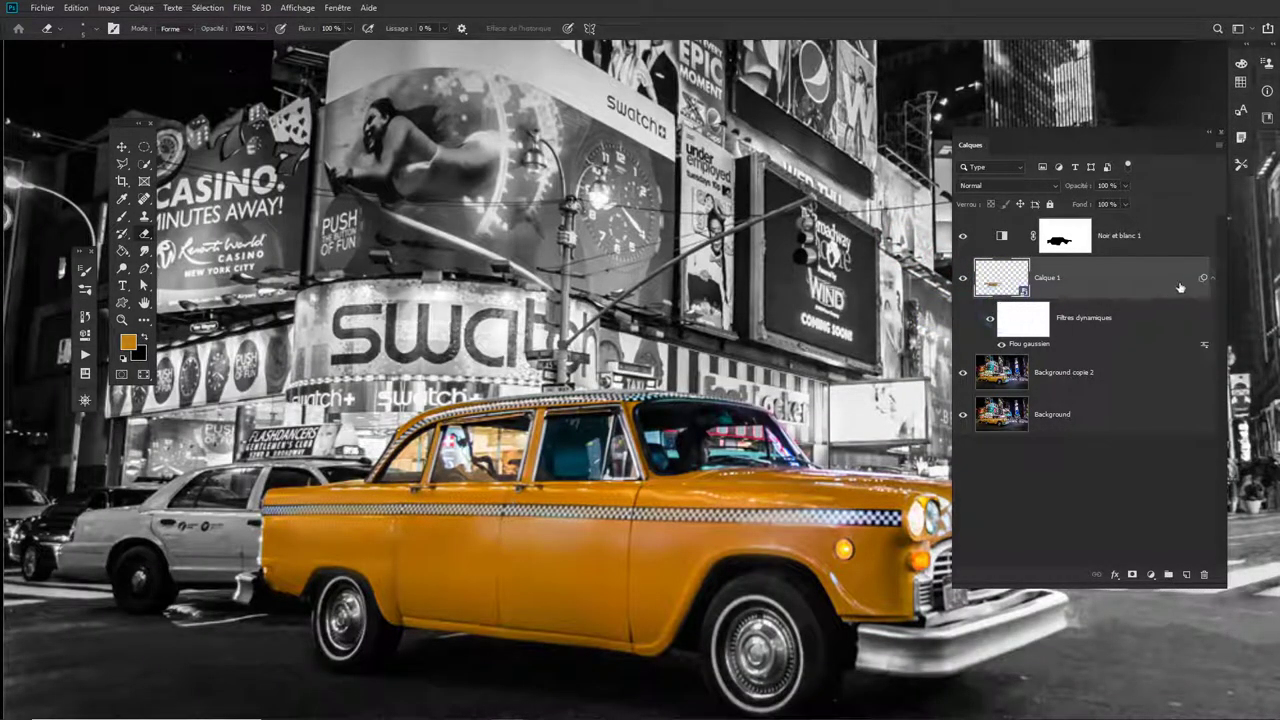
{"action": "left_click", "coordinate": [1212, 278]}
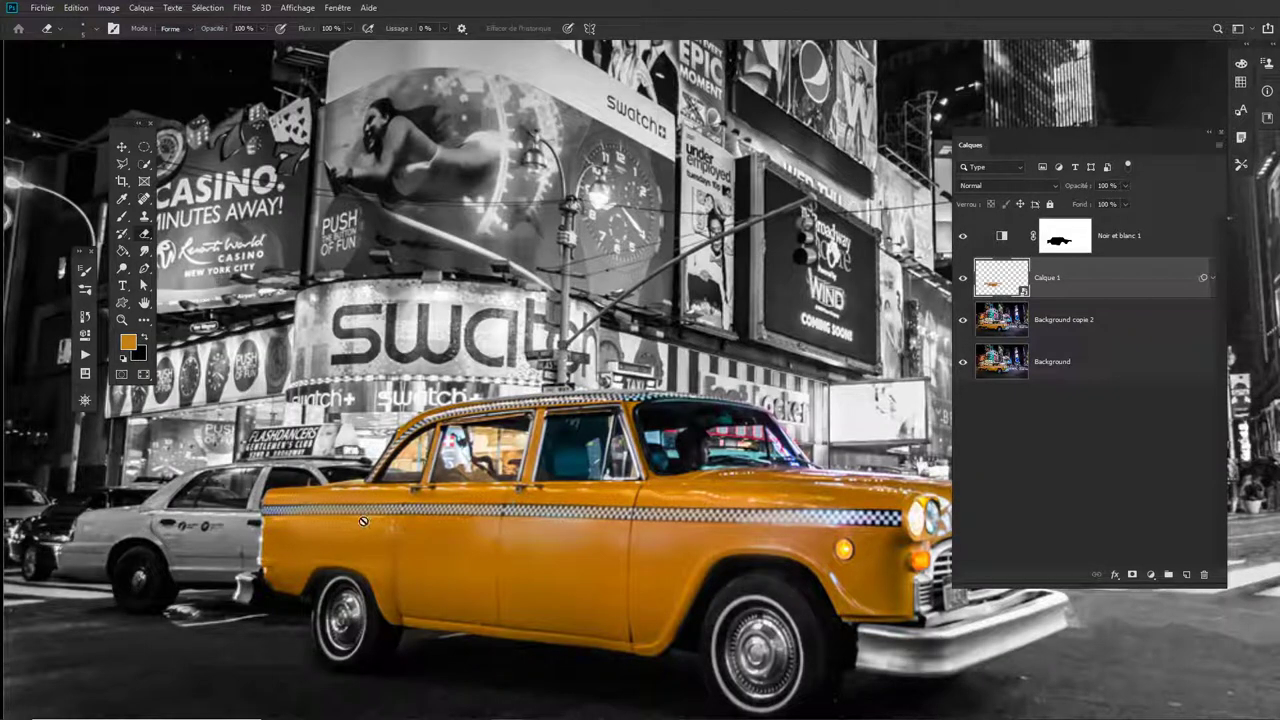
- Try to erase on Calque 1 by rasterizing the smart object, and undo the rasterization
{"action": "left_click", "coordinate": [333, 517]}
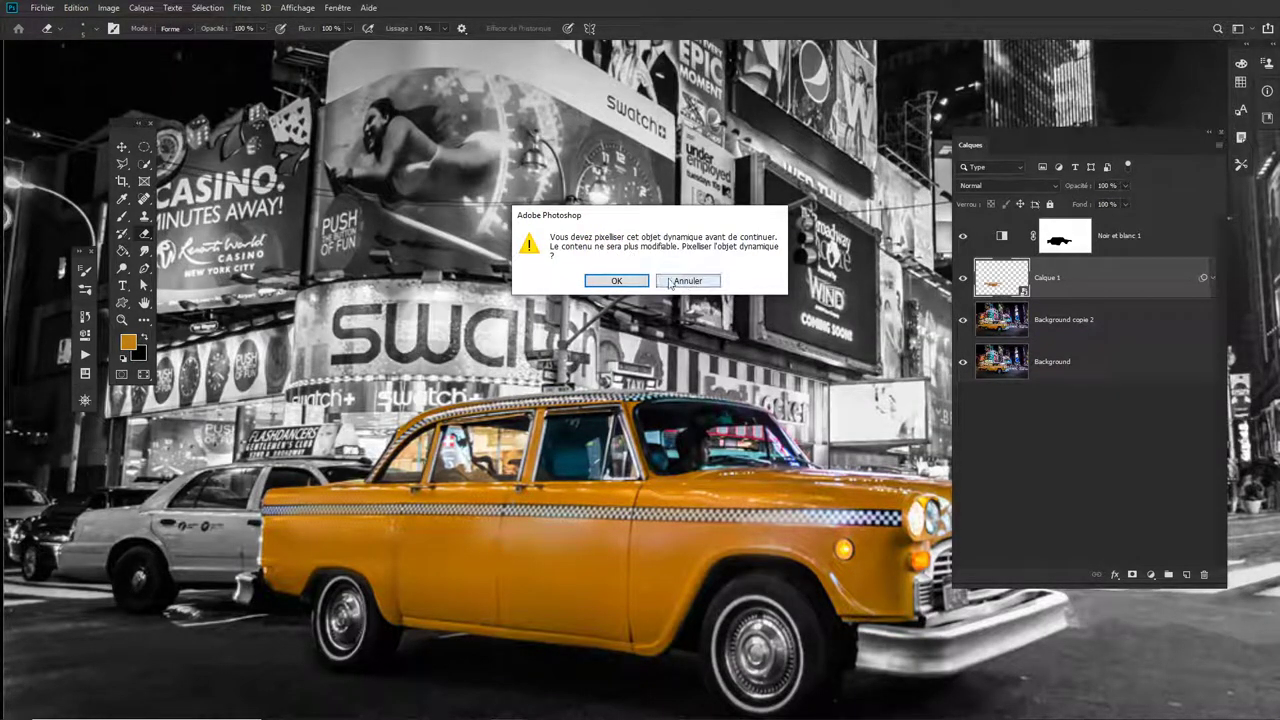
{"action": "left_click", "coordinate": [628, 281]}
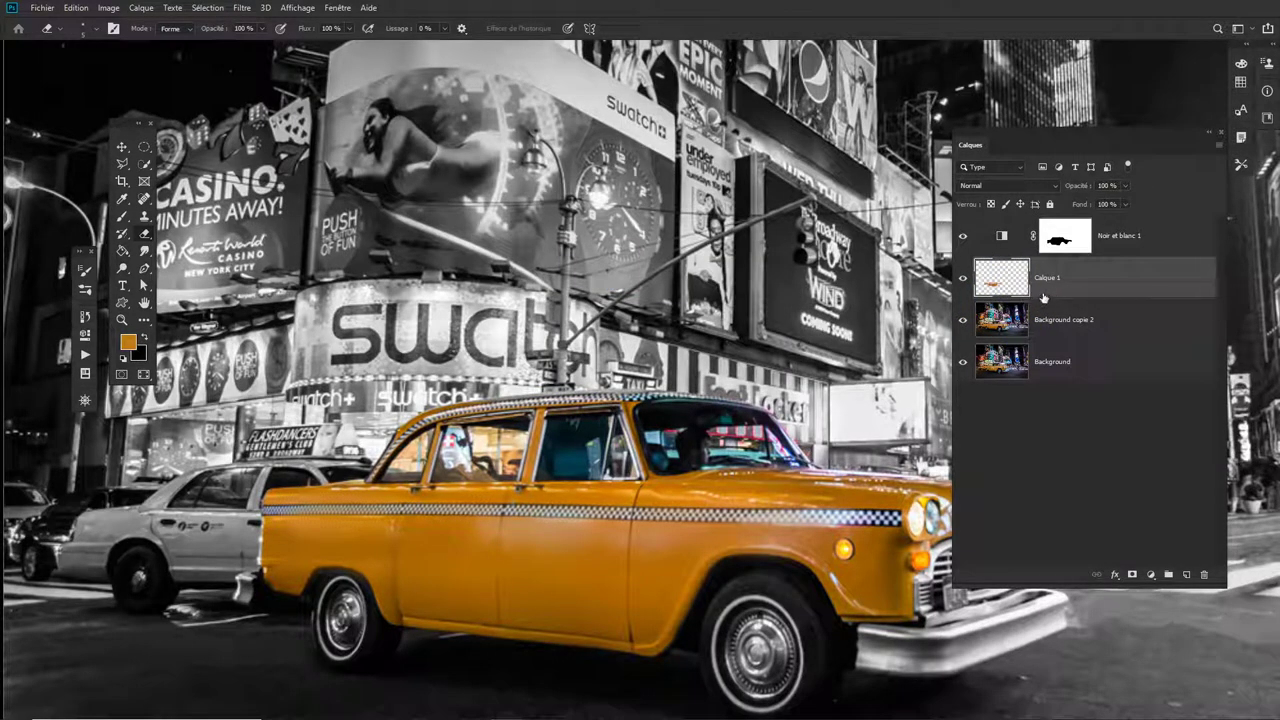
{"action": "key", "text": "ctrl+z"}
- Add a layer mask to Calque 1 and paint it black along the taxi's checkered stripe to clear the blur there
{"action": "left_click", "coordinate": [1130, 575]}
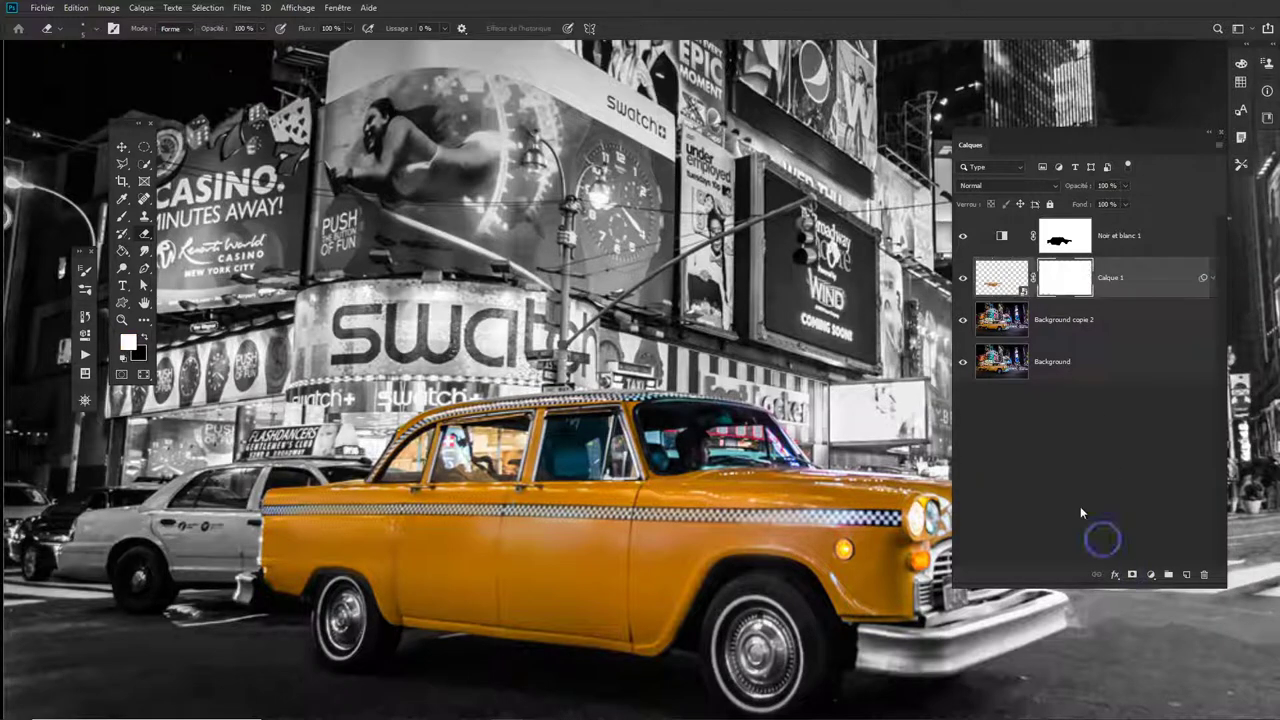
{"action": "key", "text": "b"}
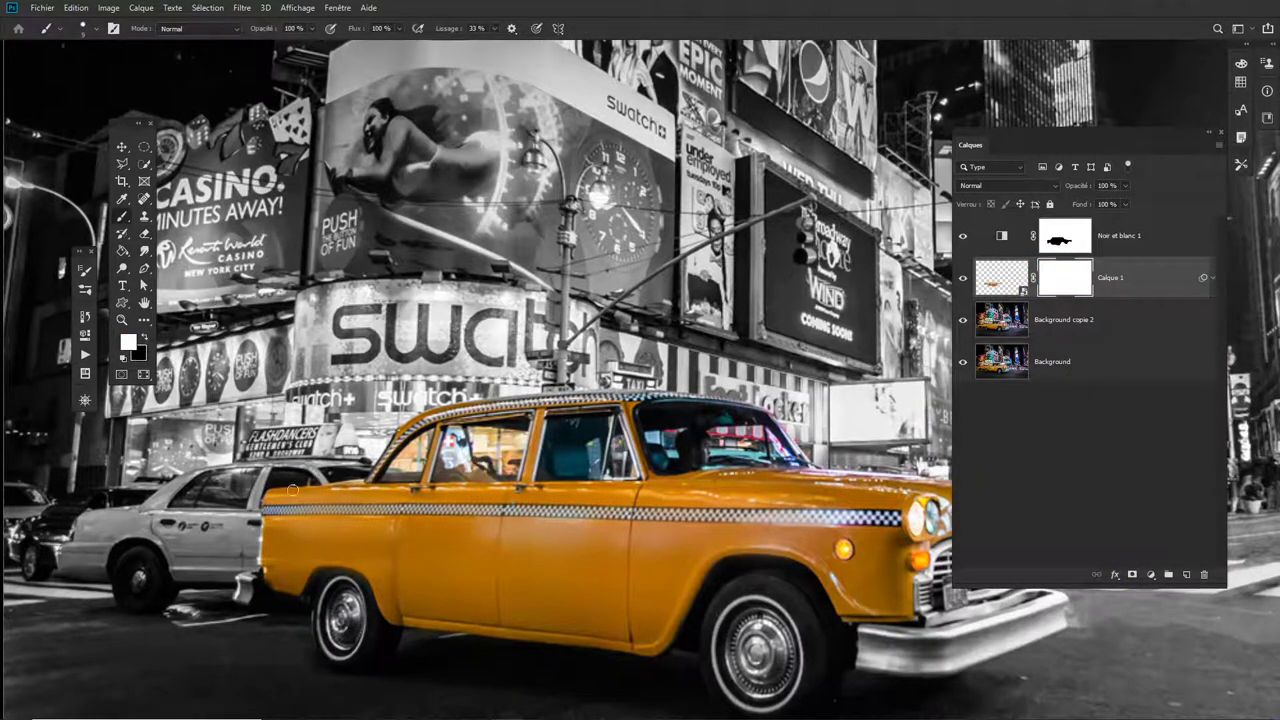
{"action": "key", "text": "x"}
{"action": "left_click_drag", "start_coordinate": [410, 510], "coordinate": [909, 518]}
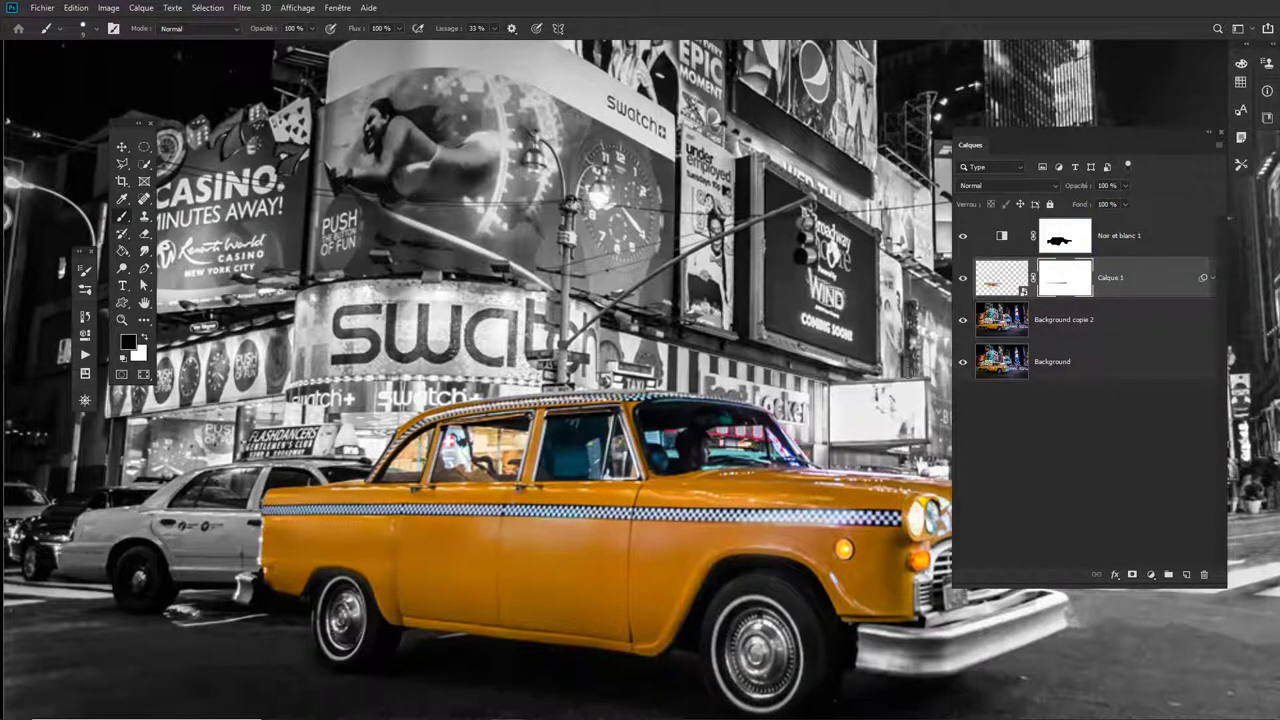
- Try to paint on Calque 1's smart object content, and reselect its layer mask
{"action": "left_click", "coordinate": [1000, 280]}
{"action": "left_click", "coordinate": [604, 536]}
{"action": "left_click", "coordinate": [688, 282]}
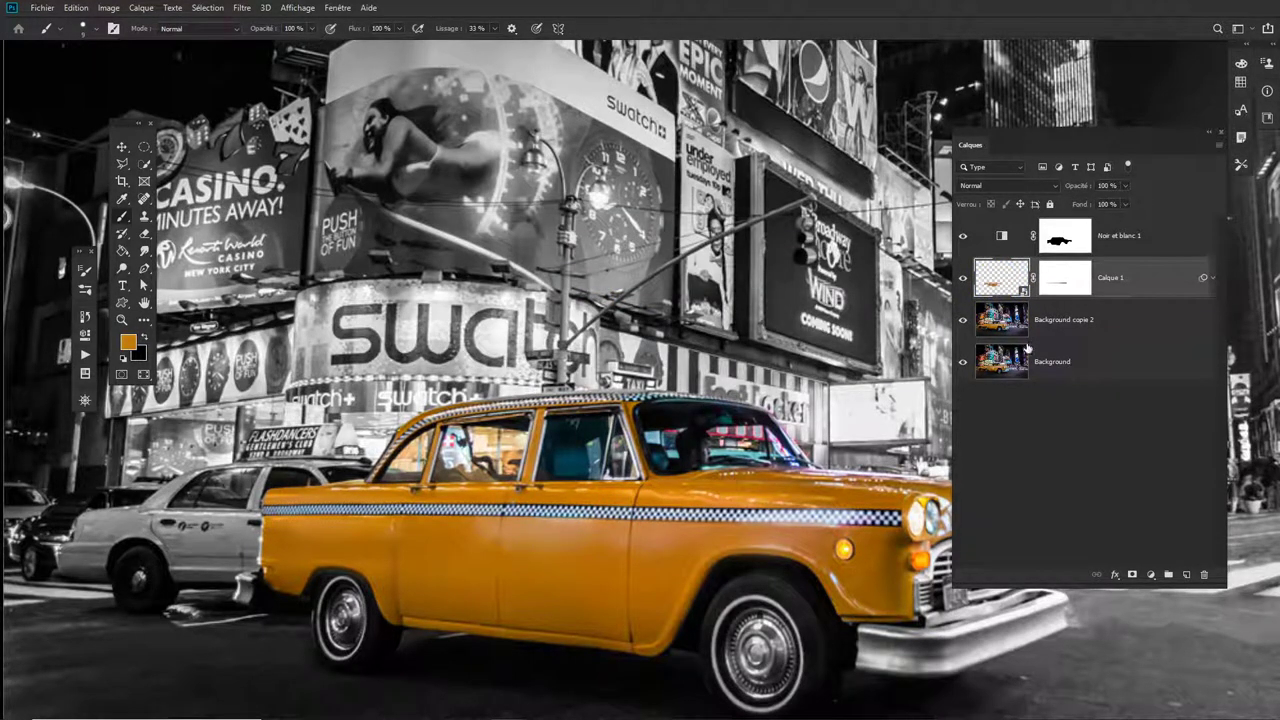
{"action": "left_click", "coordinate": [1065, 278]}
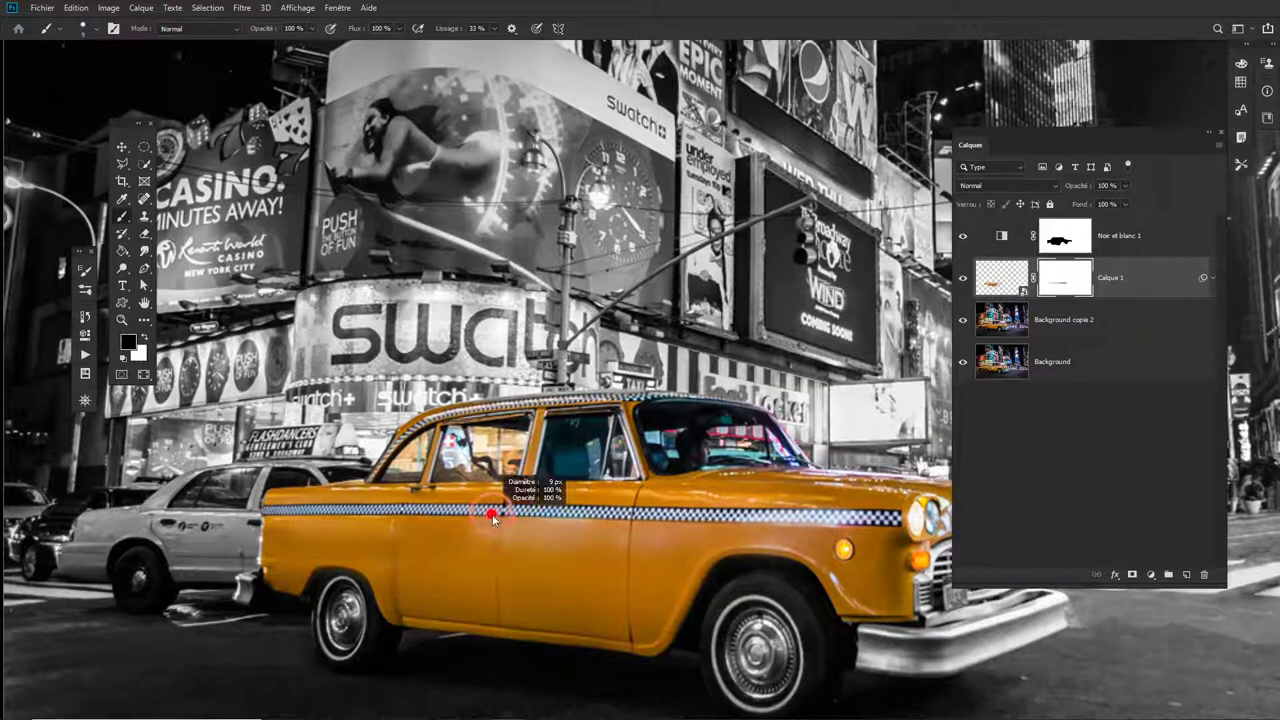
- Adjust the brush size and paint black on Calque 1's mask along the seam between the two doors
{"action": "left_click_drag", "start_coordinate": [501, 509], "coordinate": [499, 534]}
{"action": "key", "text": "bracketleft"}
{"action": "key", "text": "bracketleft"}
{"action": "key", "text": "bracketleft"}
{"action": "key", "text": "bracketleft"}
{"action": "key", "text": "bracketleft"}
{"action": "key", "text": "bracketleft"}
{"action": "scroll", "coordinate": [499, 535], "scroll_direction": "up", "scroll_amount": 1}
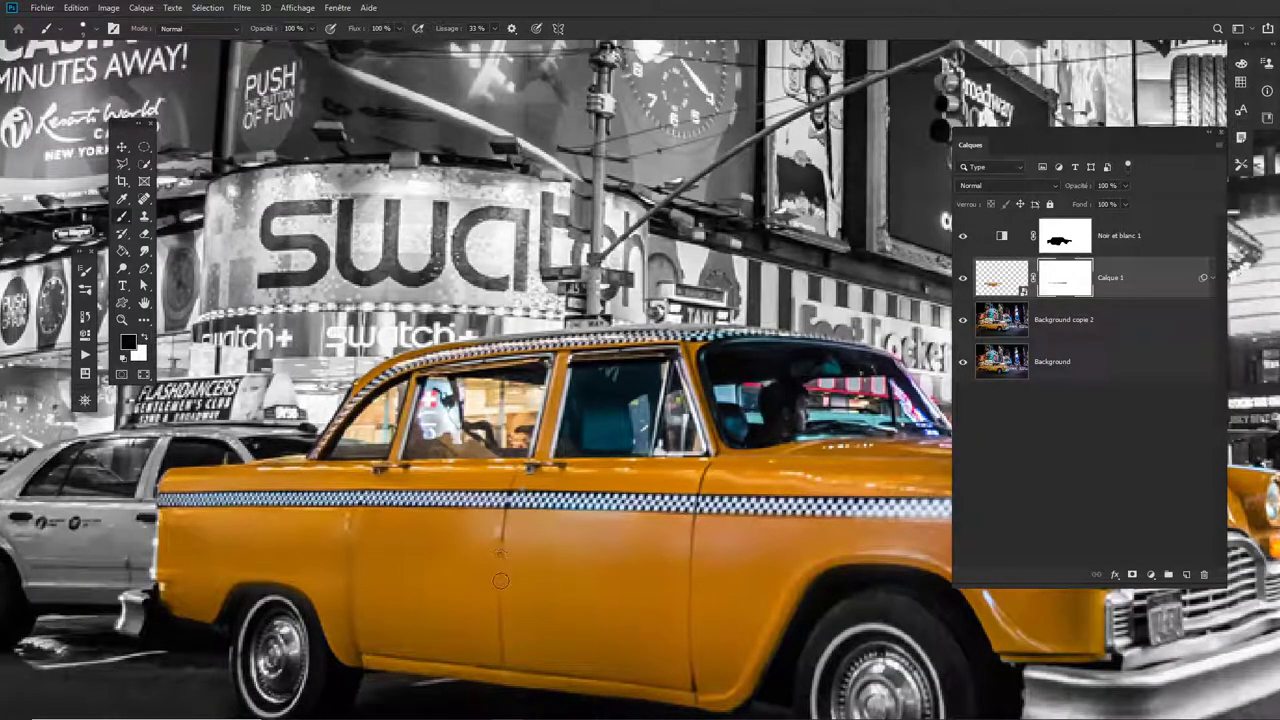
{"action": "mouse_move", "coordinate": [500, 597]}
{"action": "left_mouse_down"}
{"action": "mouse_move", "coordinate": [503, 669]}
{"action": "mouse_move", "coordinate": [522, 642]}
{"action": "mouse_move", "coordinate": [498, 559]}
{"action": "left_mouse_up"}
- Paint white on Calque 1's mask beside the seam between the doors to restore the smoothed paintwork
{"action": "key", "text": "x"}
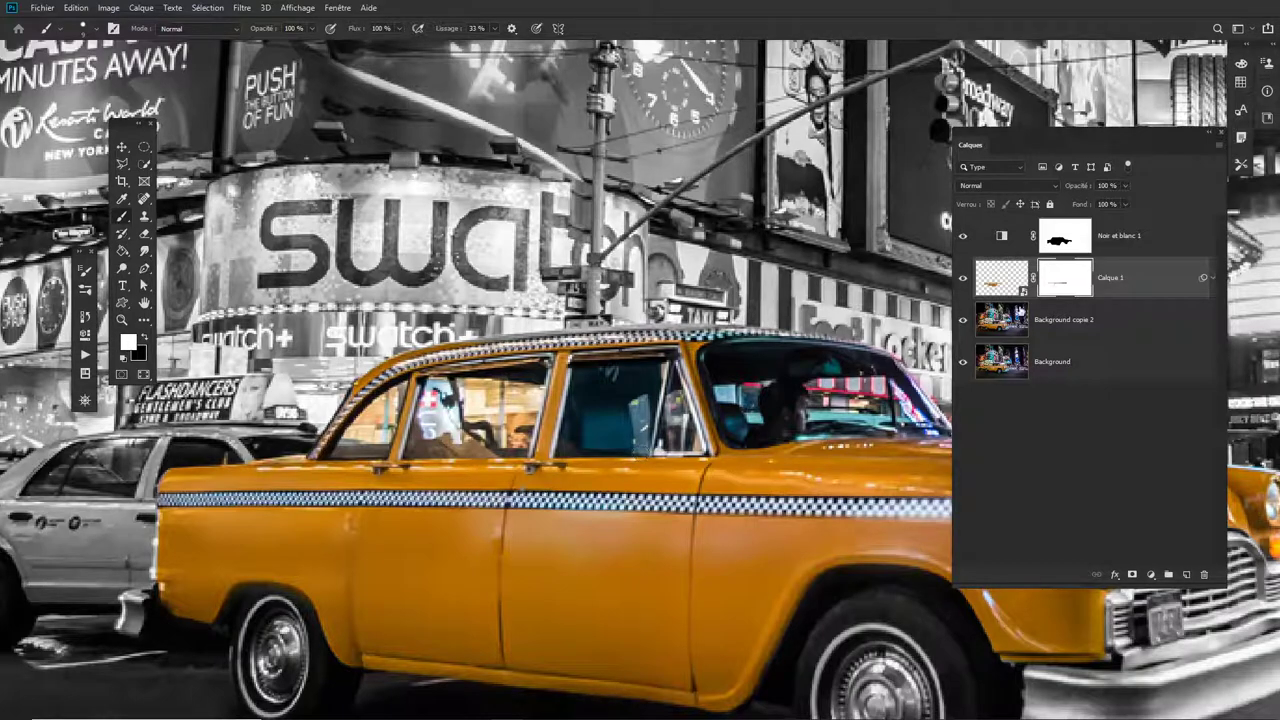
{"action": "scroll", "coordinate": [501, 544], "scroll_direction": "up", "scroll_amount": 3}
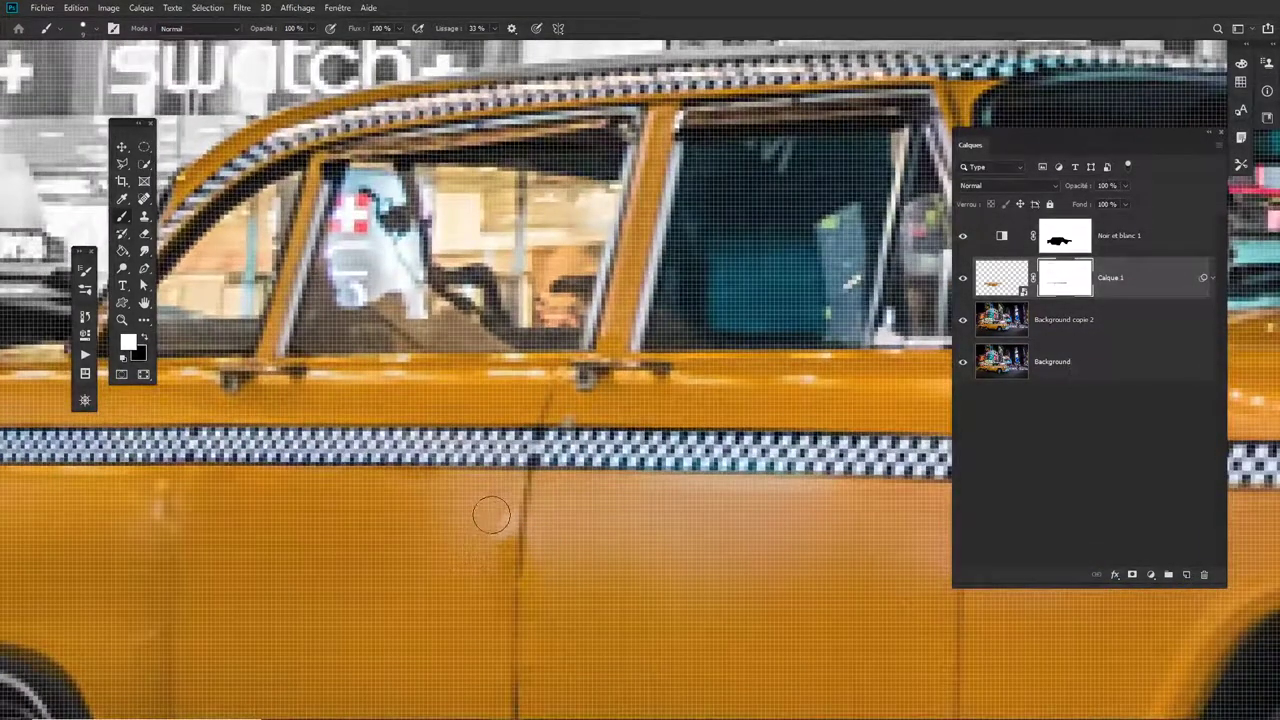
{"action": "left_click_drag", "start_coordinate": [495, 514], "coordinate": [488, 606]}
{"action": "scroll", "coordinate": [488, 627], "scroll_direction": "down", "scroll_amount": 2}
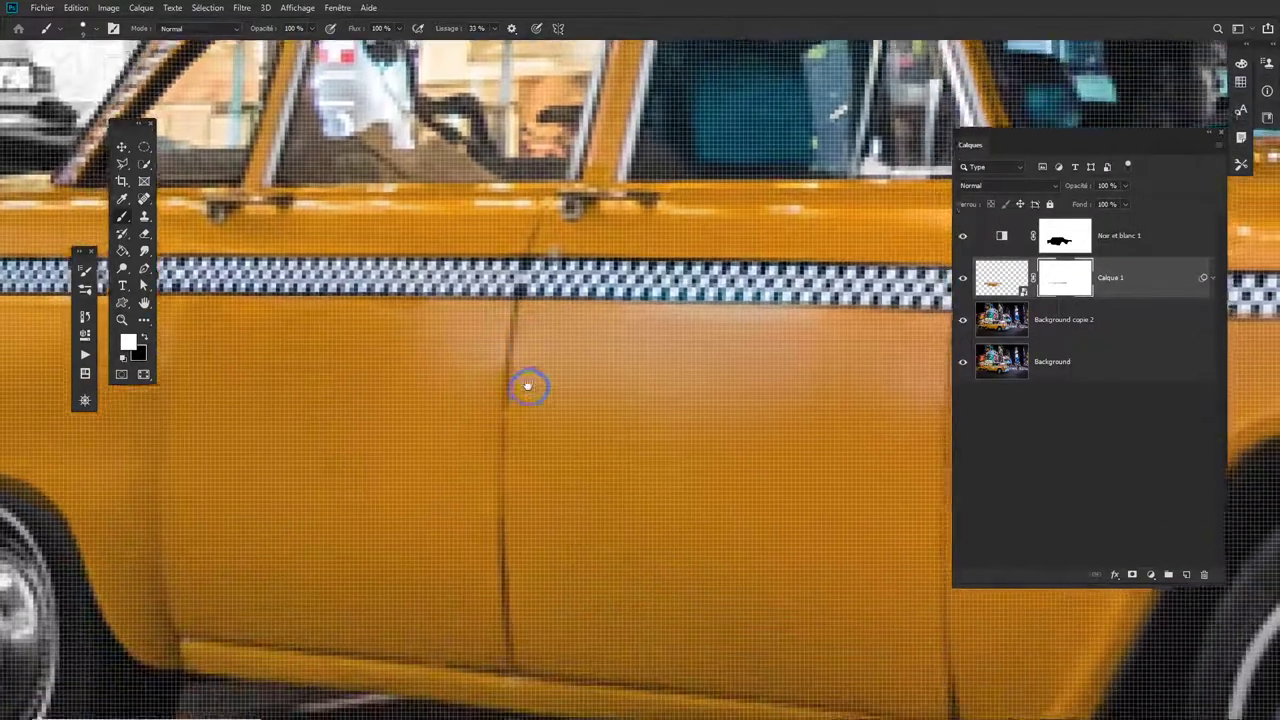
{"action": "scroll", "coordinate": [611, 485], "scroll_direction": "down", "scroll_amount": 4}
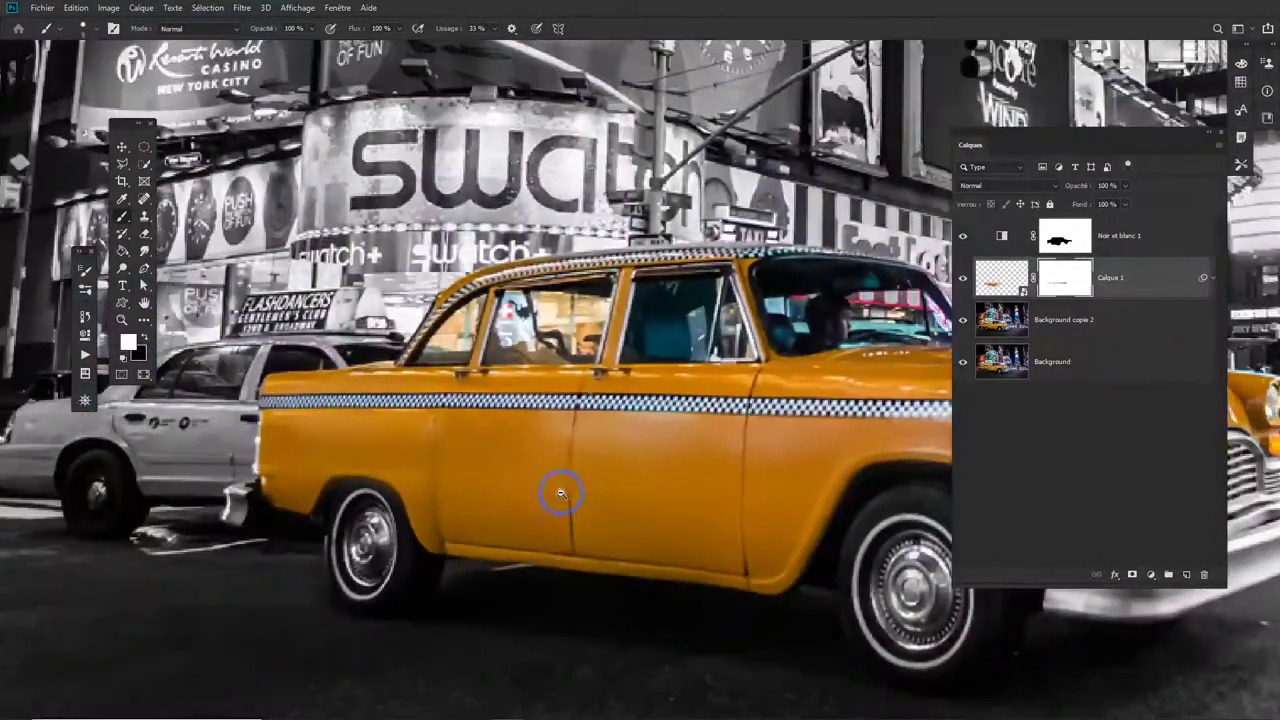
- Mask the blur in black along the rear door and rear fender seam, and restore its upper part in white
{"action": "key", "text": "x"}
{"action": "left_click_drag", "start_coordinate": [436, 459], "coordinate": [438, 521]}
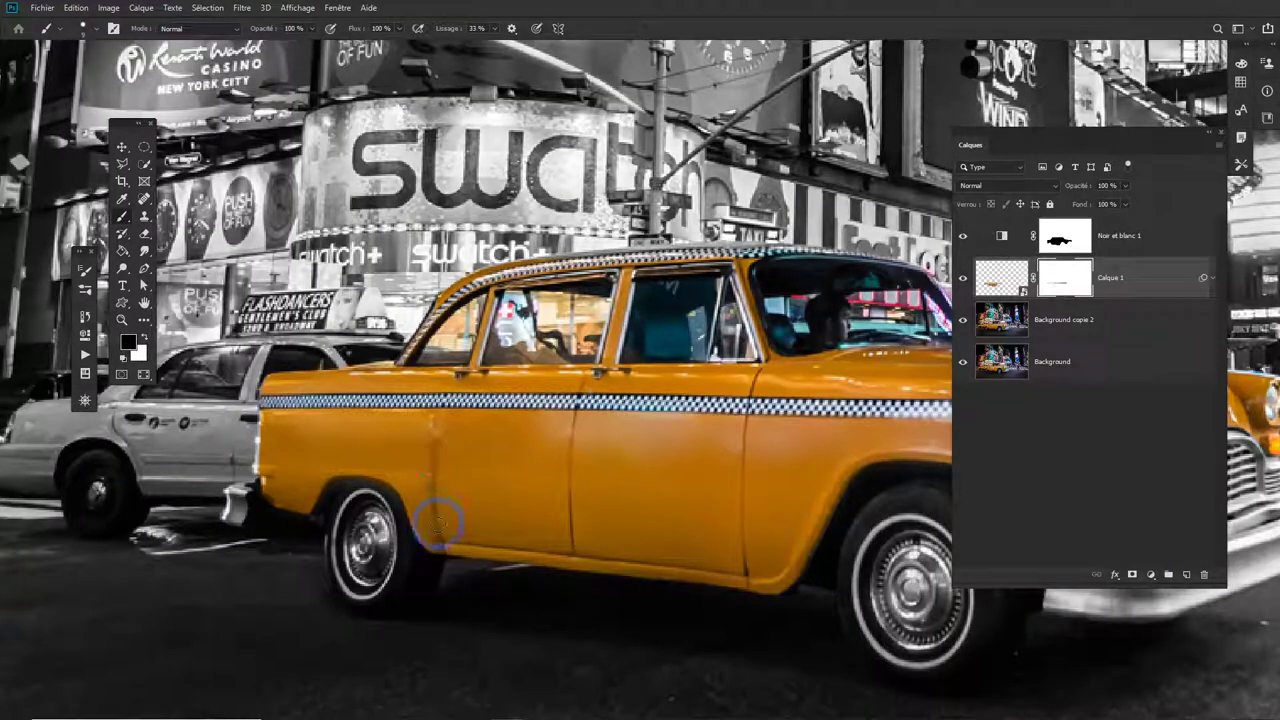
{"action": "key", "text": "x"}
{"action": "left_click_drag", "start_coordinate": [431, 441], "coordinate": [428, 467]}
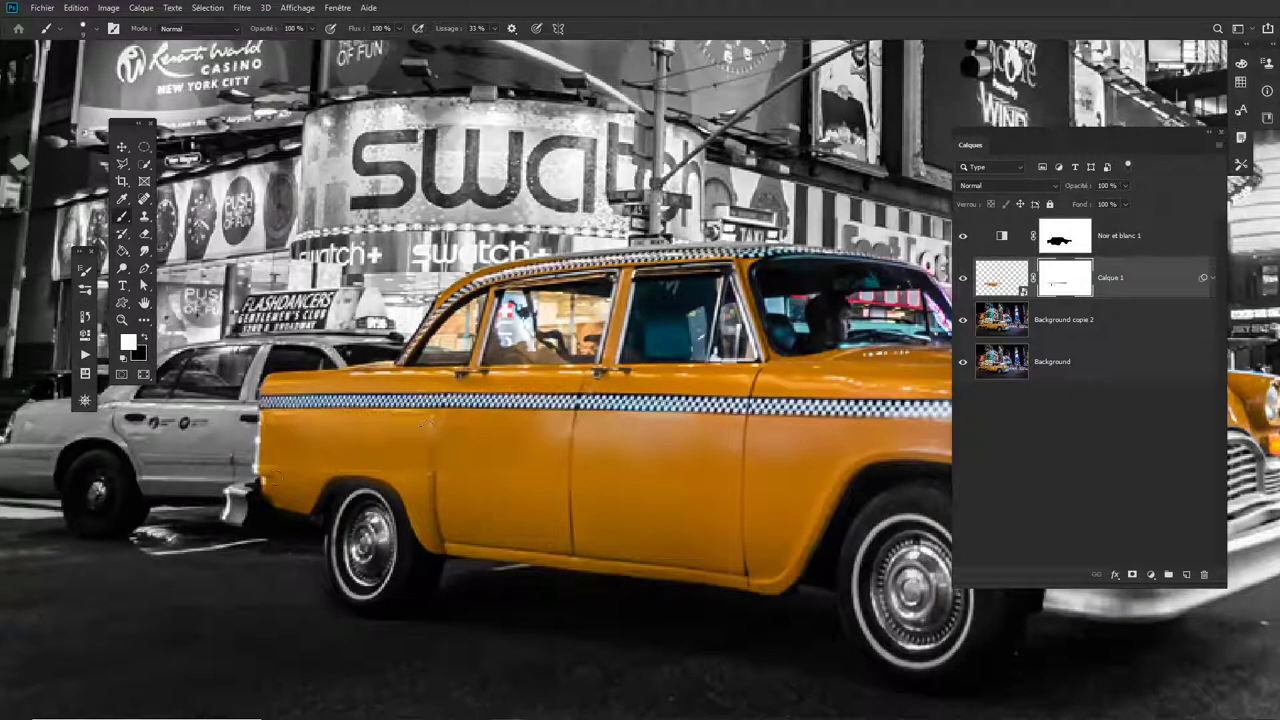
- Paint Calque 1's mask along the seam between the front door and front fender, in white and again in black
{"action": "left_click_drag", "start_coordinate": [747, 424], "coordinate": [743, 561]}
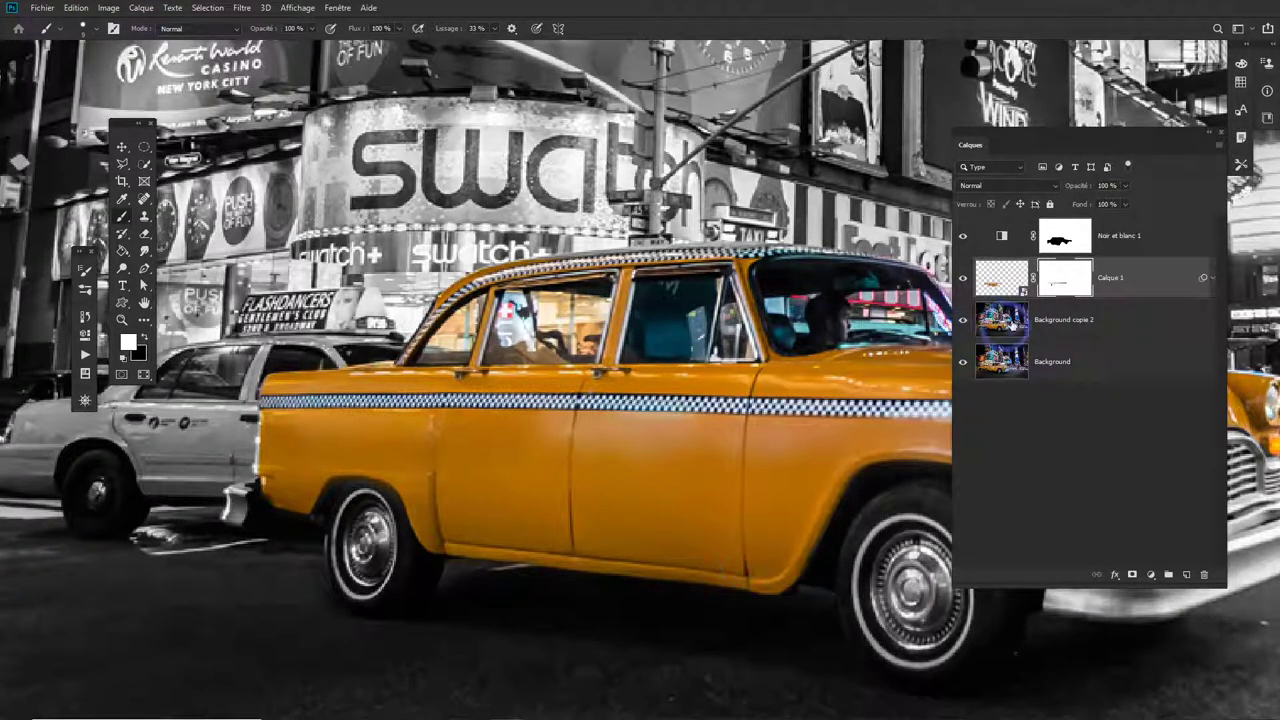
{"action": "key", "text": "x"}
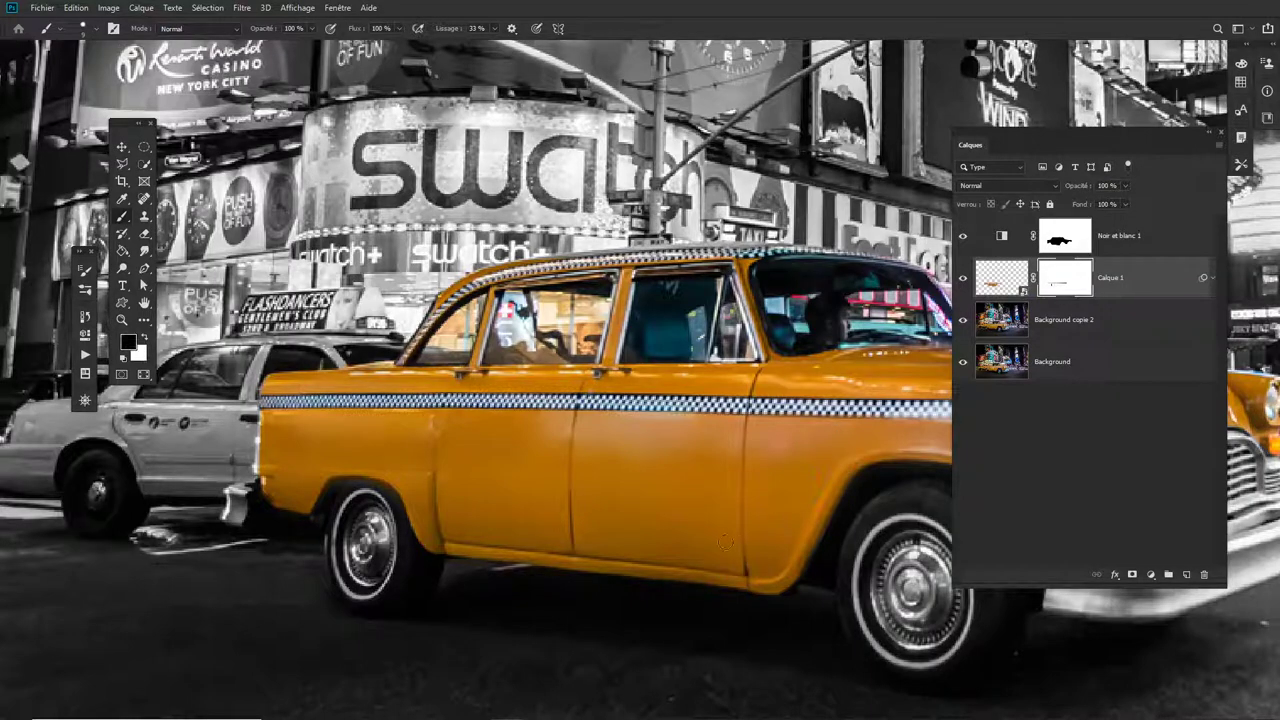
{"action": "left_click_drag", "start_coordinate": [744, 571], "coordinate": [755, 408]}
{"action": "left_click_drag", "start_coordinate": [824, 486], "coordinate": [560, 500]}
{"action": "scroll", "coordinate": [698, 511], "scroll_direction": "down", "scroll_amount": 1}
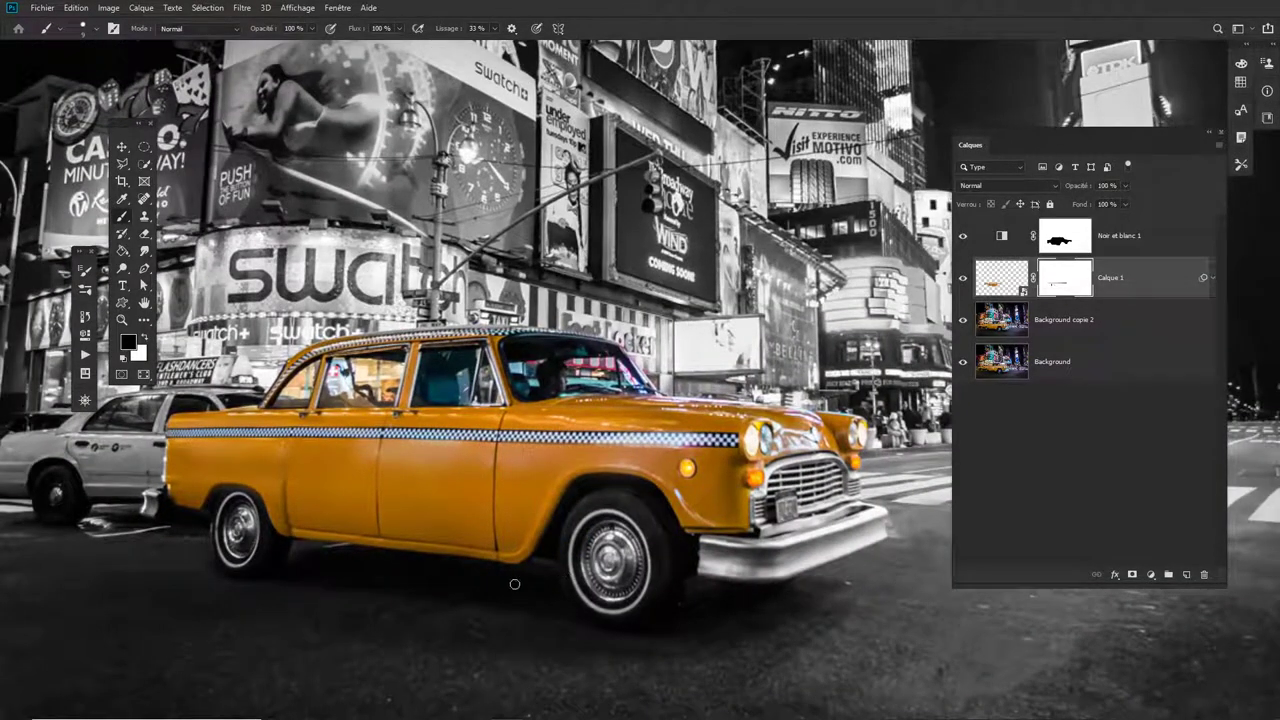
{"action": "scroll", "coordinate": [219, 485], "scroll_direction": "up", "scroll_amount": 5}
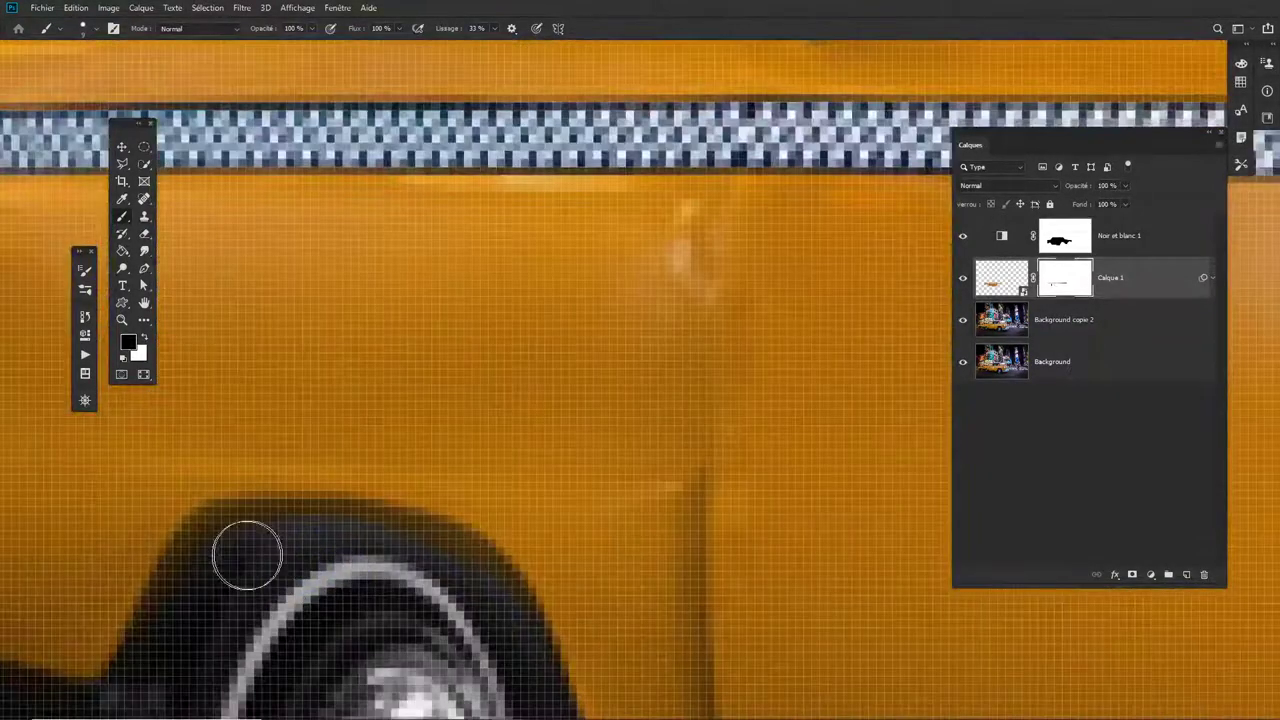
{"action": "scroll", "coordinate": [457, 609], "scroll_direction": "down", "scroll_amount": 3}
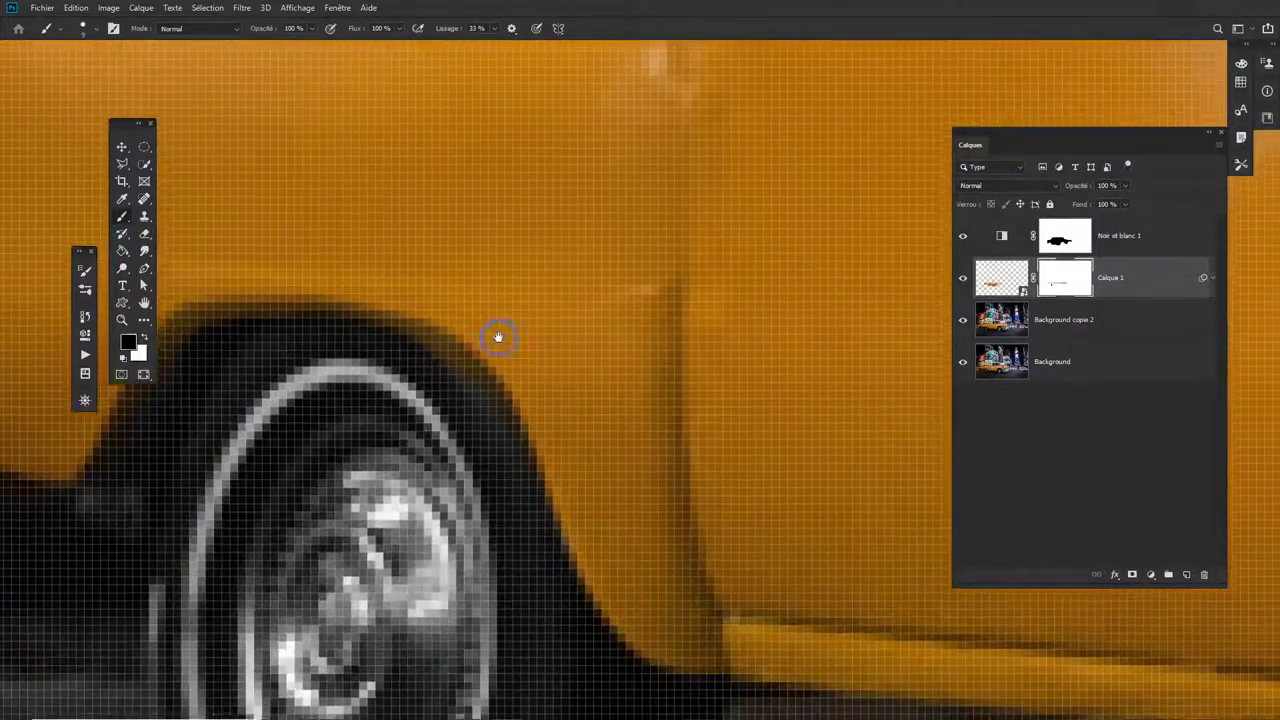
- Examine the masked side panels of the taxi up close and against the whole photo
{"action": "scroll", "coordinate": [654, 589], "scroll_direction": "down", "scroll_amount": 6}
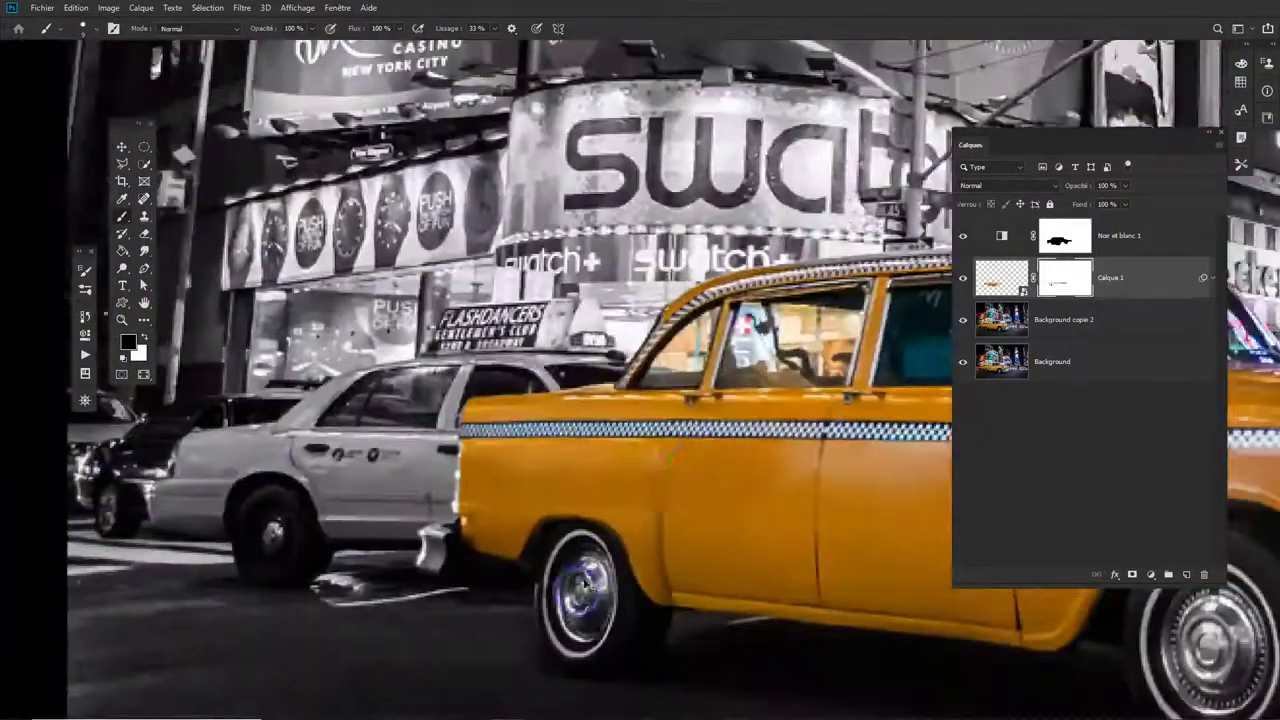
{"action": "scroll", "coordinate": [570, 478], "scroll_direction": "up", "scroll_amount": 2}
{"action": "scroll", "coordinate": [570, 478], "scroll_direction": "down", "scroll_amount": 4}
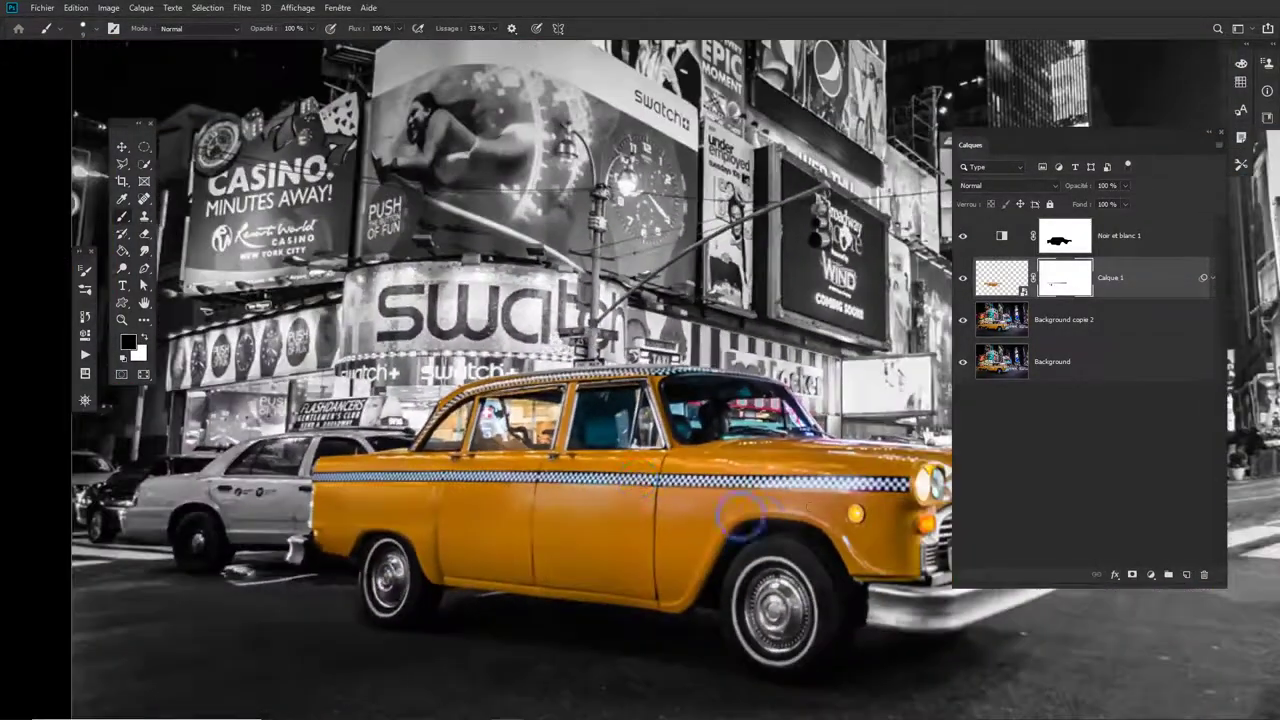
{"action": "scroll", "coordinate": [720, 512], "scroll_direction": "up", "scroll_amount": 2}
{"action": "scroll", "coordinate": [720, 512], "scroll_direction": "down", "scroll_amount": 3}
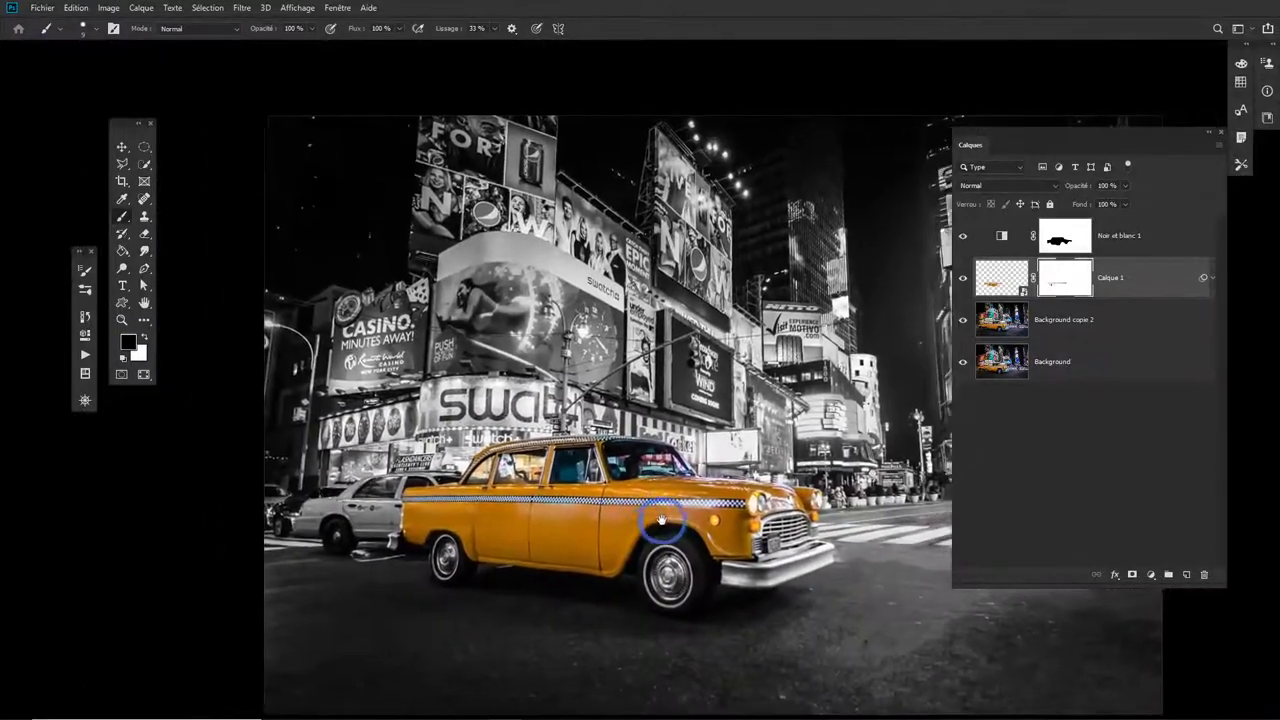
{"action": "scroll", "coordinate": [586, 517], "scroll_direction": "up", "scroll_amount": 3}
{"action": "scroll", "coordinate": [586, 517], "scroll_direction": "up", "scroll_amount": 2}
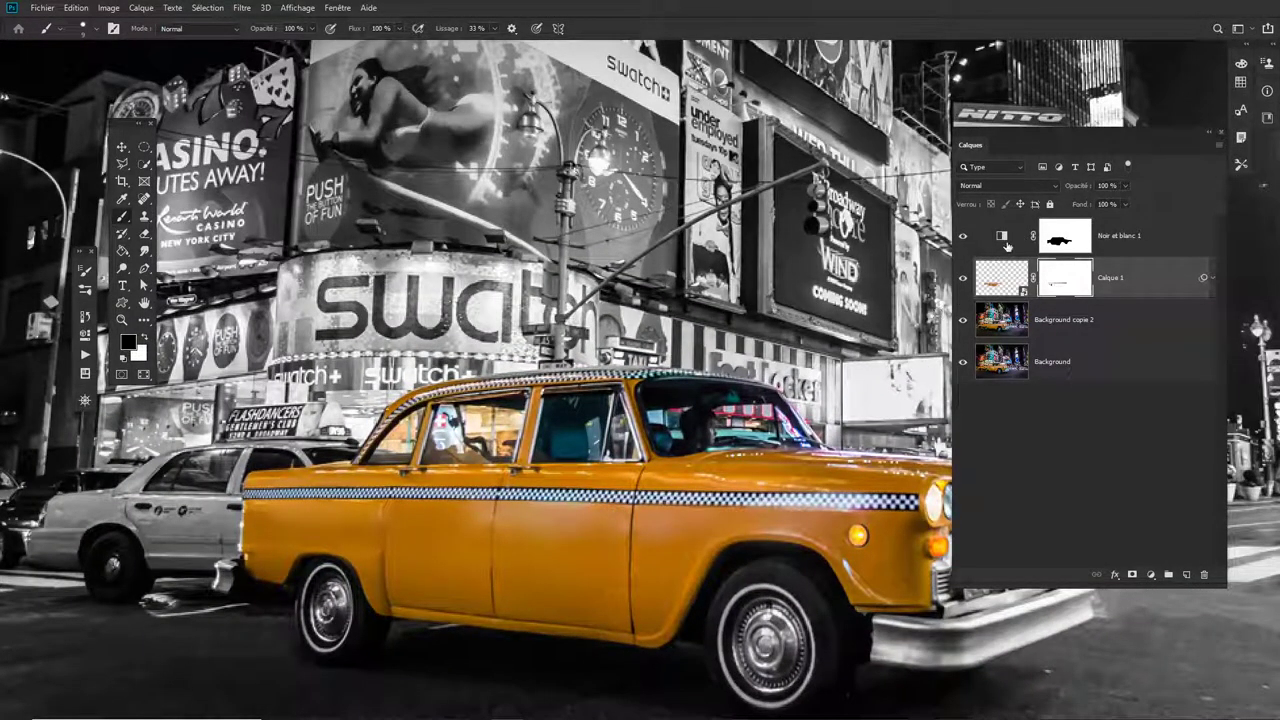
- Add a new layer above Noir et blanc 1 and draw a wide elliptical selection along the taxi's side
{"action": "left_click", "coordinate": [1128, 238]}
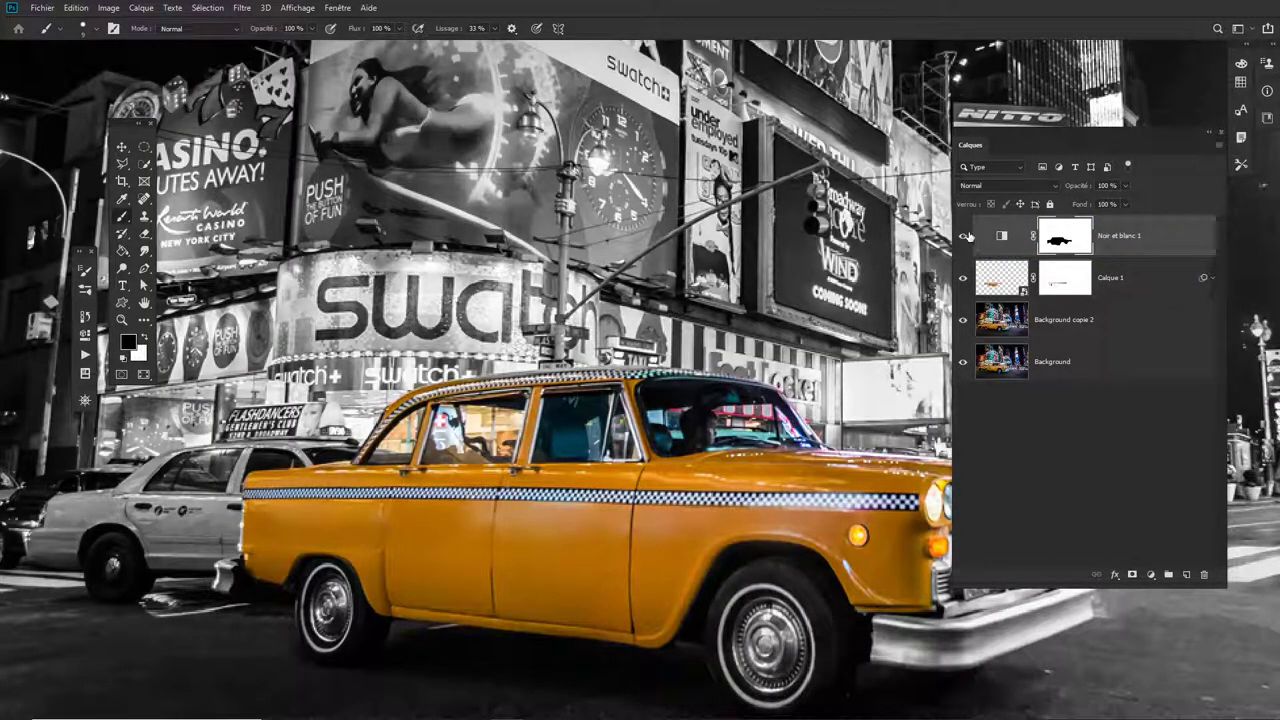
{"action": "left_click", "coordinate": [965, 236]}
{"action": "left_click", "coordinate": [965, 236]}
{"action": "scroll", "coordinate": [735, 396], "scroll_direction": "down", "scroll_amount": 2}
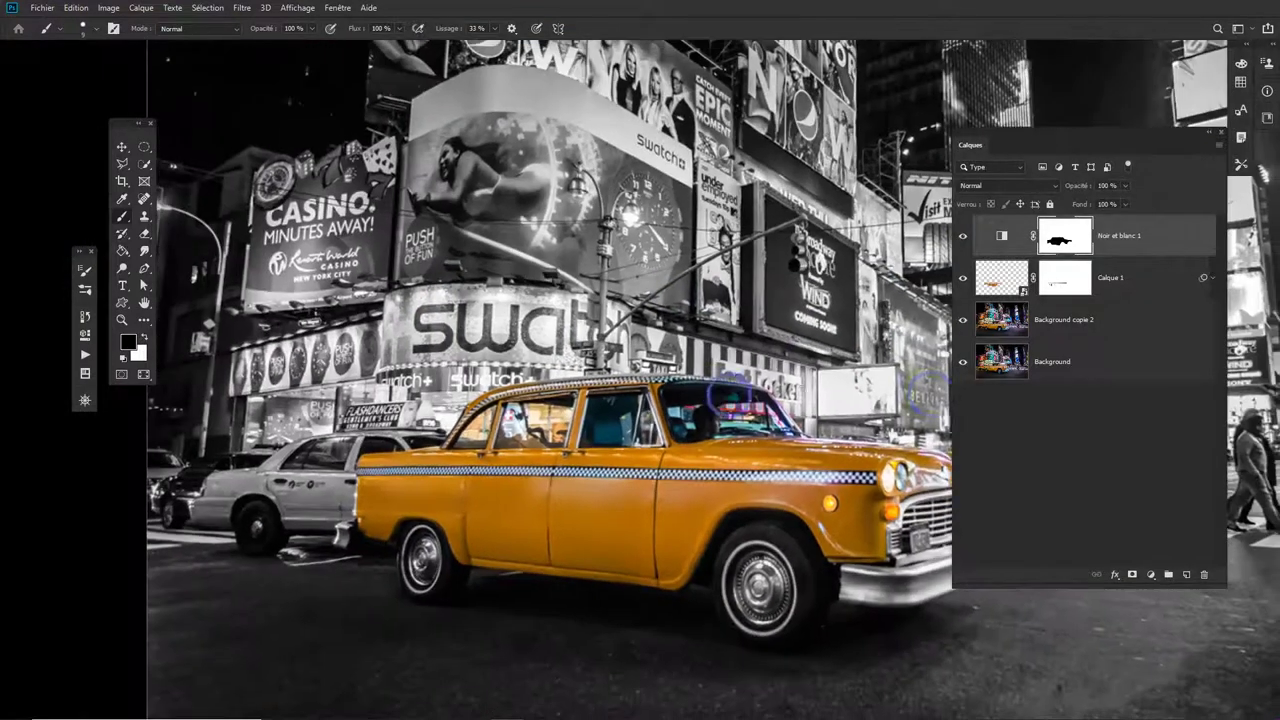
{"action": "left_click", "coordinate": [1187, 576]}
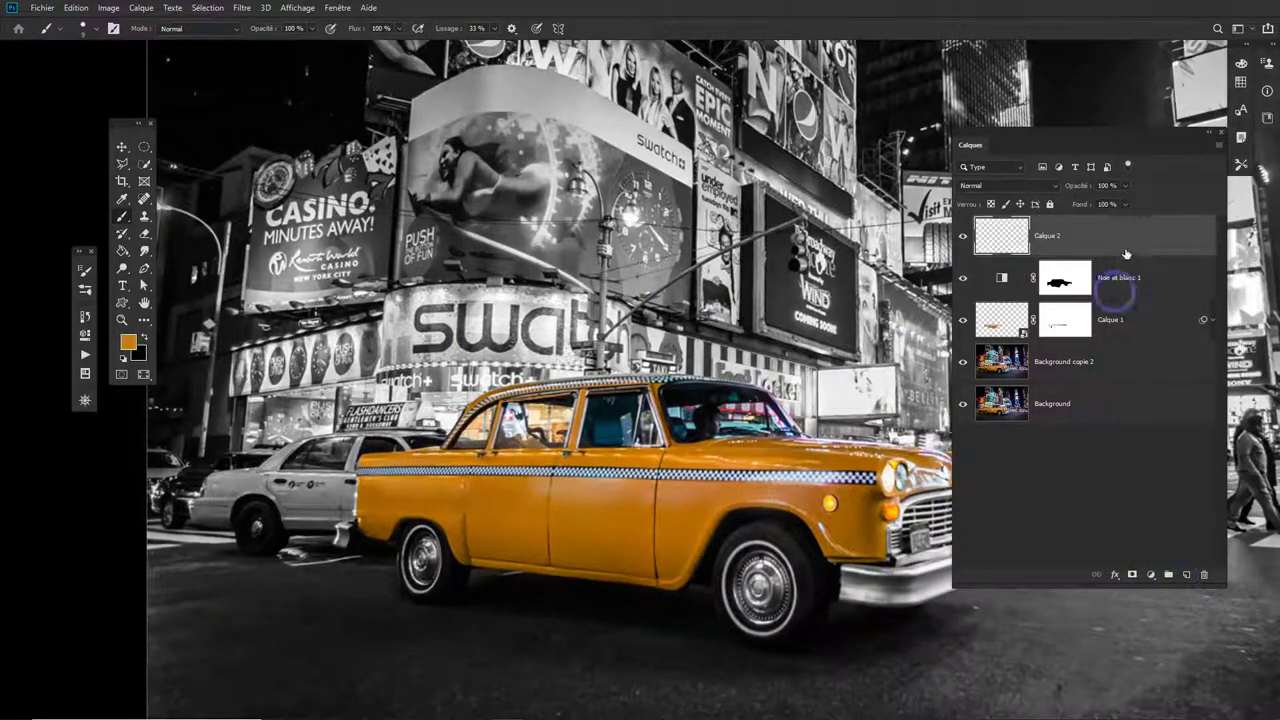
{"action": "left_click", "coordinate": [145, 148]}
{"action": "left_click_drag", "start_coordinate": [503, 462], "coordinate": [838, 540]}
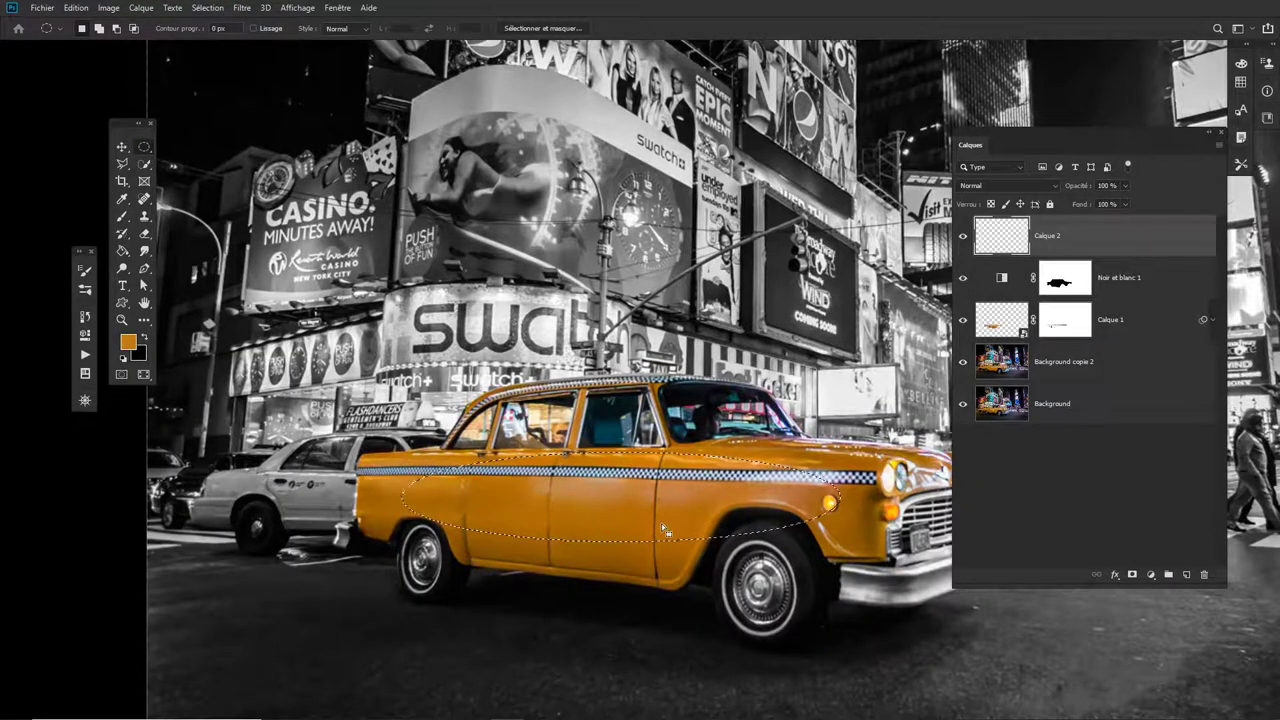
- Fill the elliptical selection on Calque 2 with white
{"action": "left_click", "coordinate": [124, 360]}
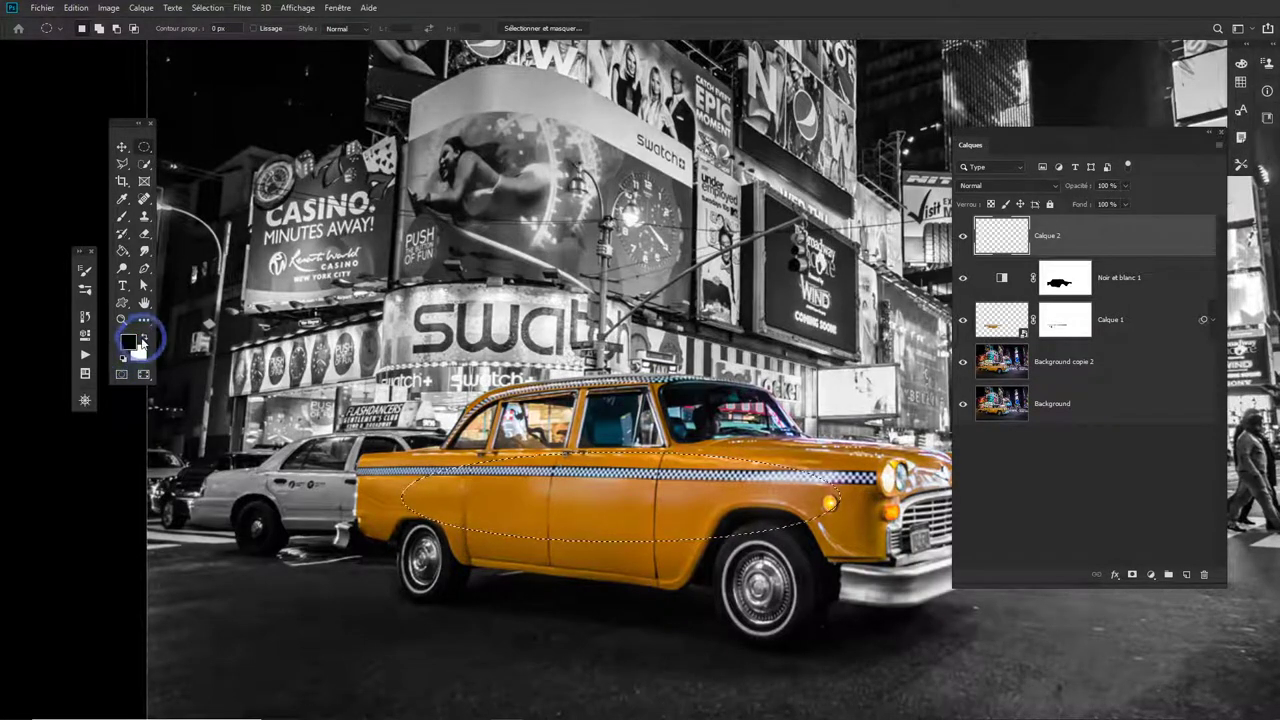
{"action": "key", "text": "x"}
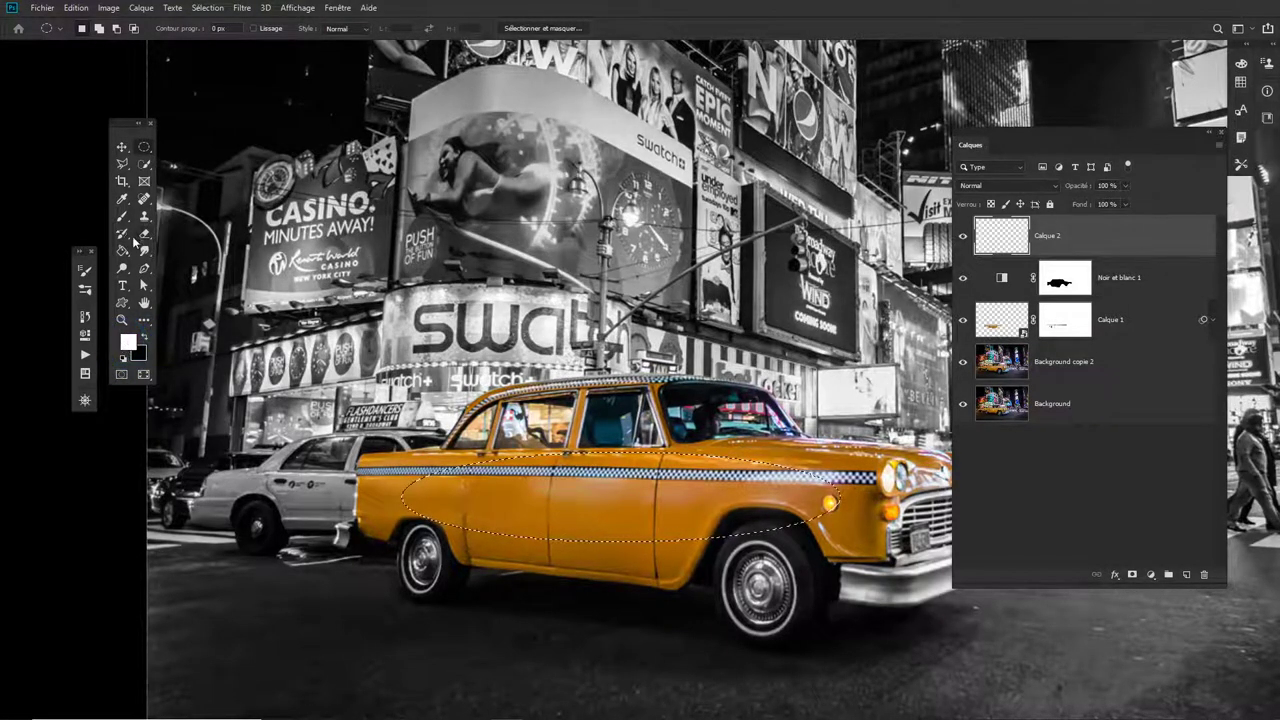
{"action": "left_click", "coordinate": [123, 250]}
{"action": "left_click", "coordinate": [668, 486]}
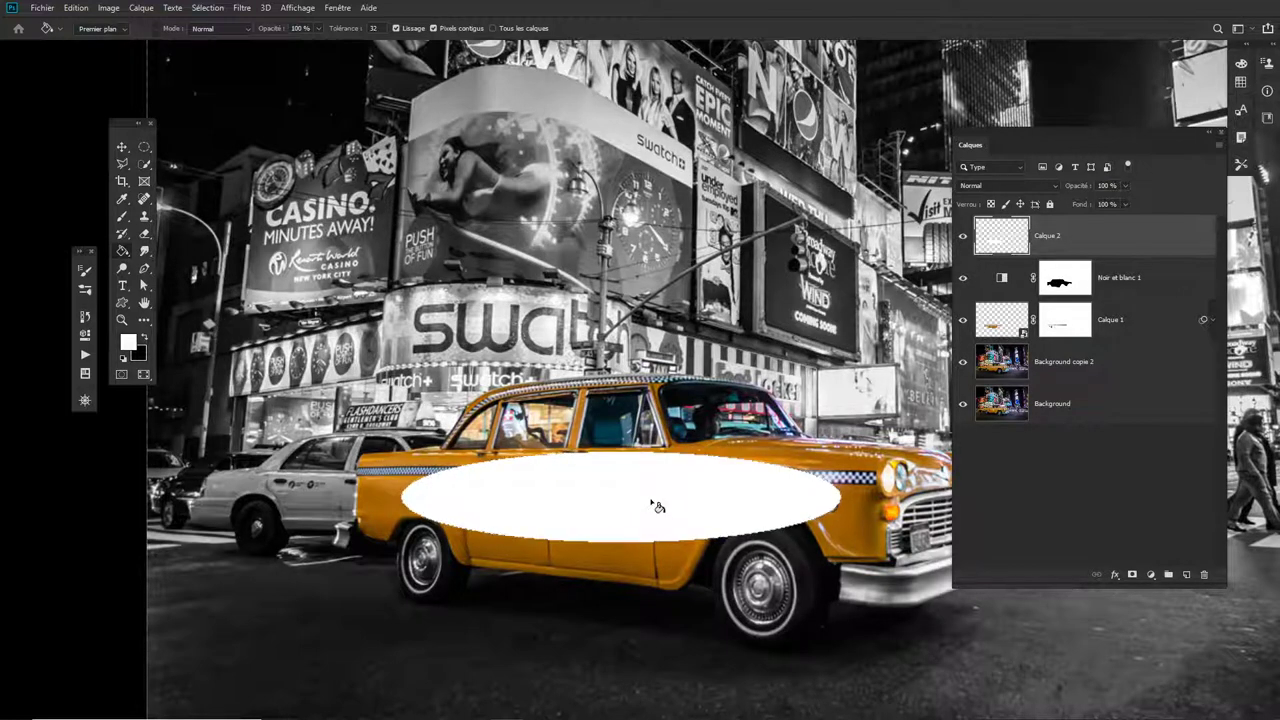
- Apply a Gaussian blur with a 16.6-pixel radius to the white ellipse
{"action": "left_click", "coordinate": [243, 8]}
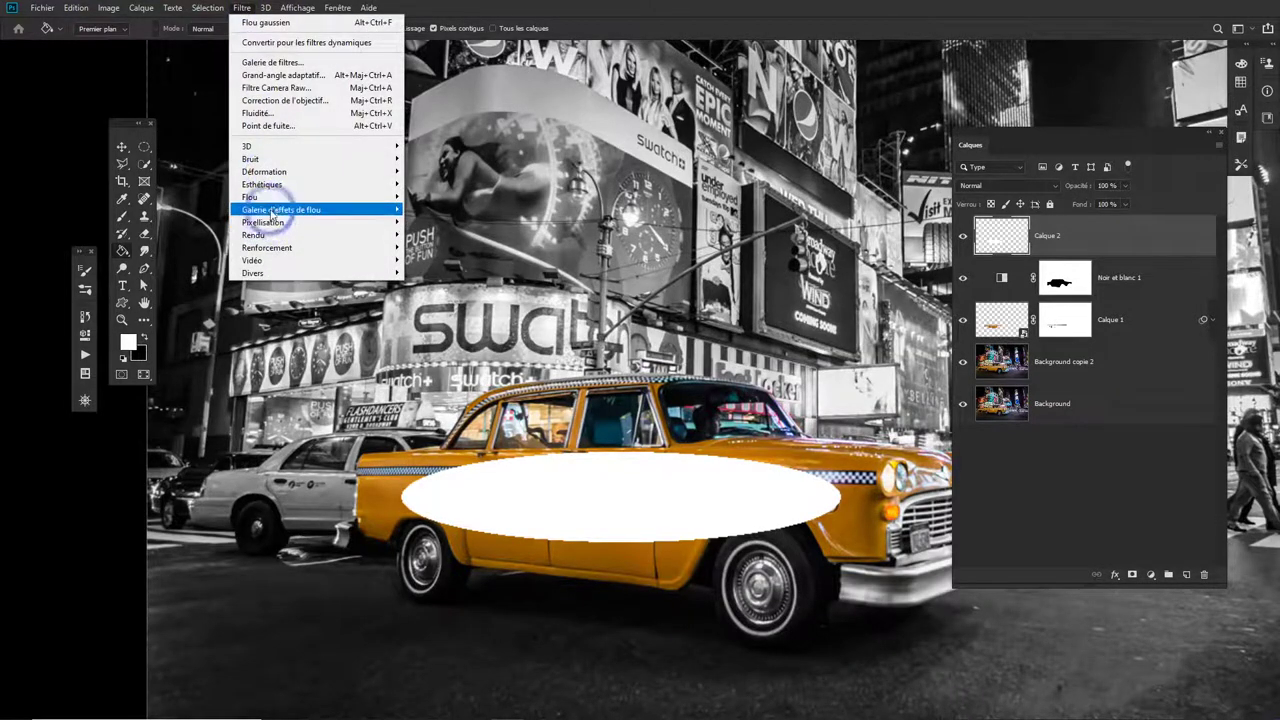
{"action": "mouse_move", "coordinate": [277, 200]}
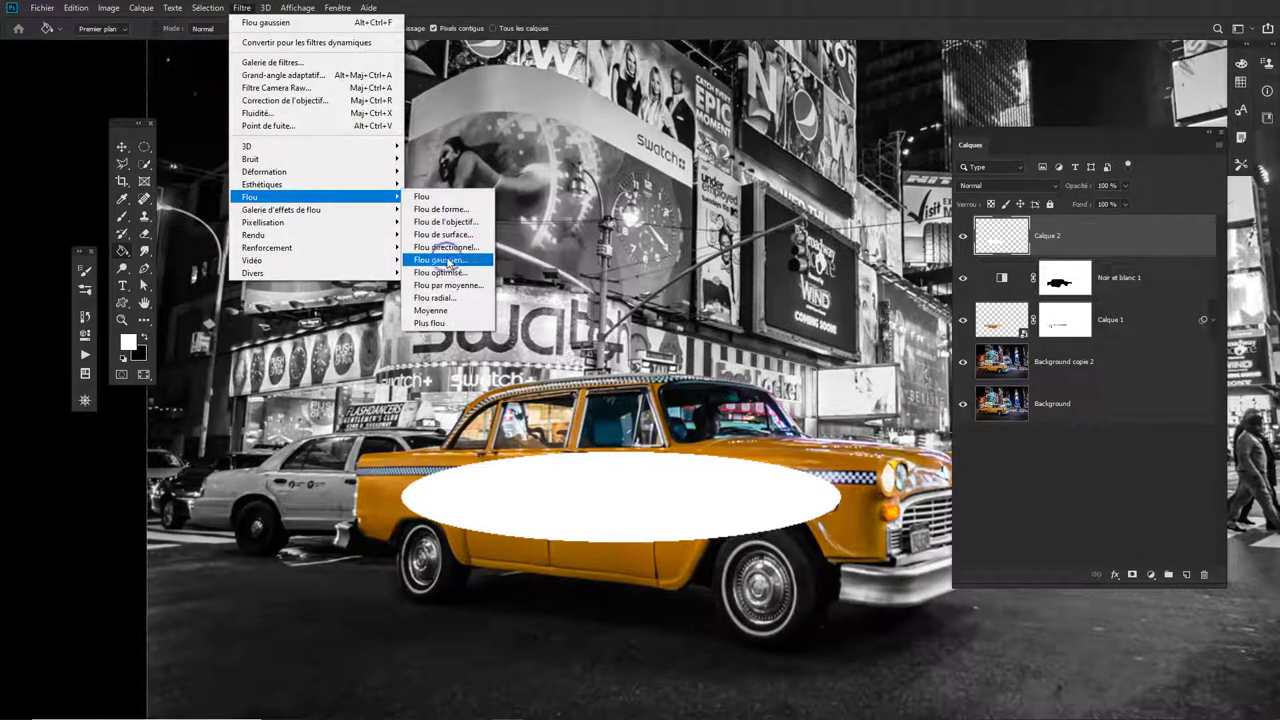
{"action": "left_click", "coordinate": [440, 259]}
{"action": "left_click_drag", "start_coordinate": [203, 384], "coordinate": [218, 388]}
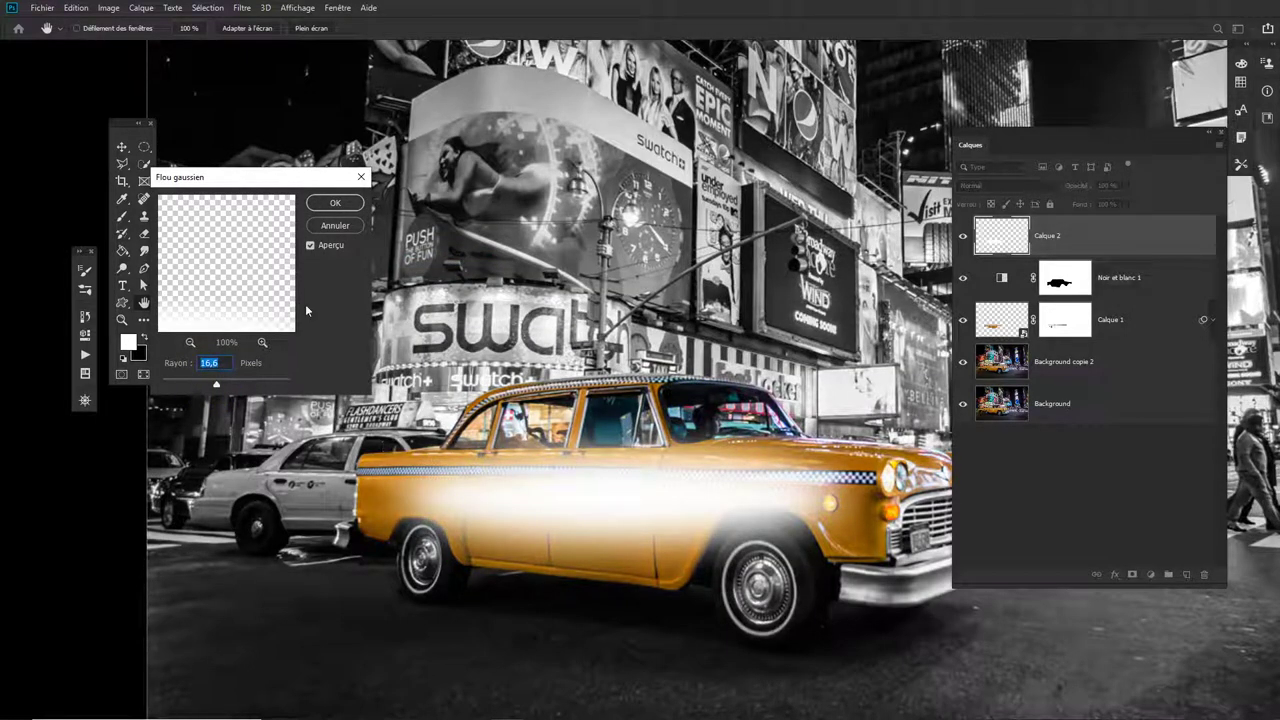
{"action": "left_click", "coordinate": [336, 204]}
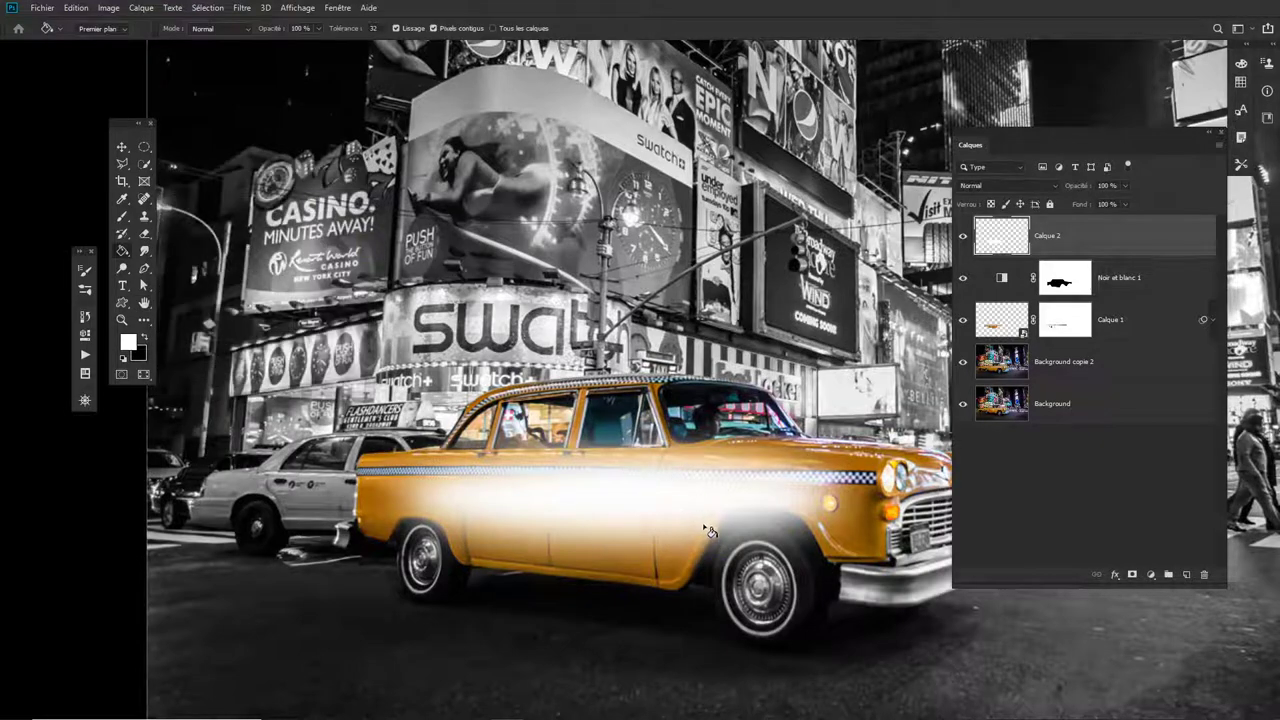
- Set Calque 2's blend mode to Incrustation
{"action": "left_click_drag", "start_coordinate": [747, 525], "coordinate": [717, 524]}
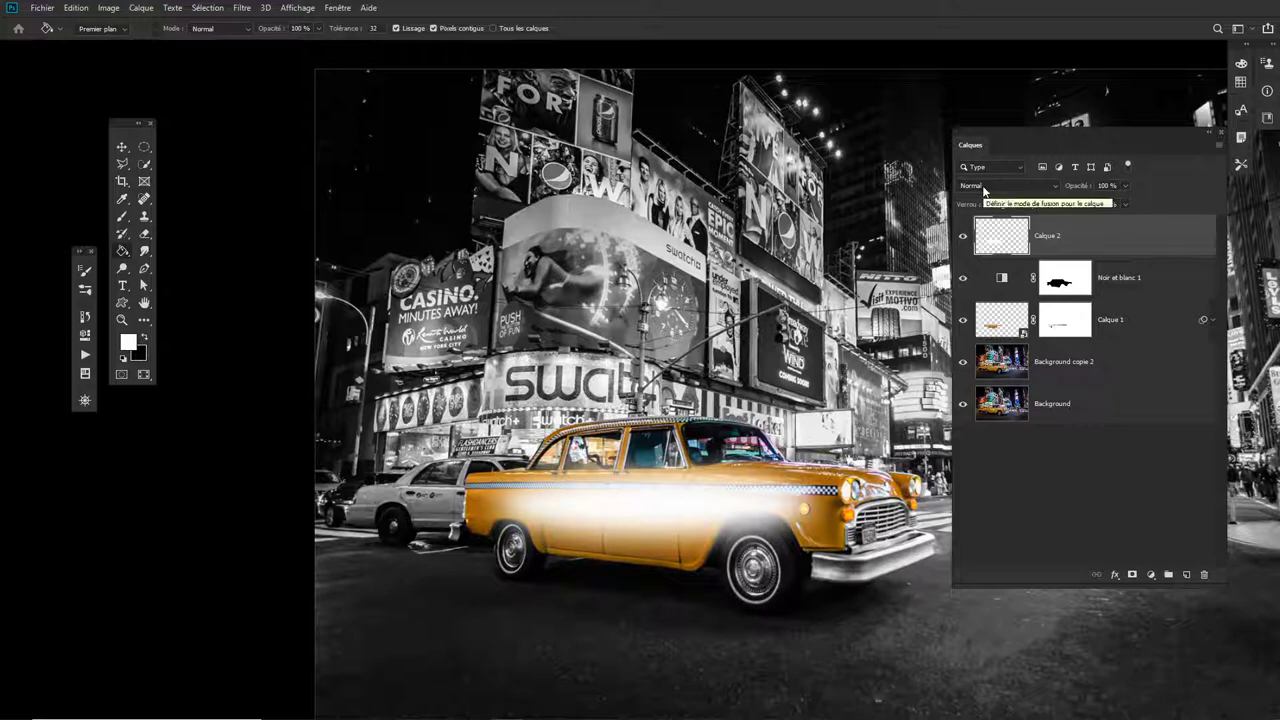
{"action": "left_click", "coordinate": [983, 187]}
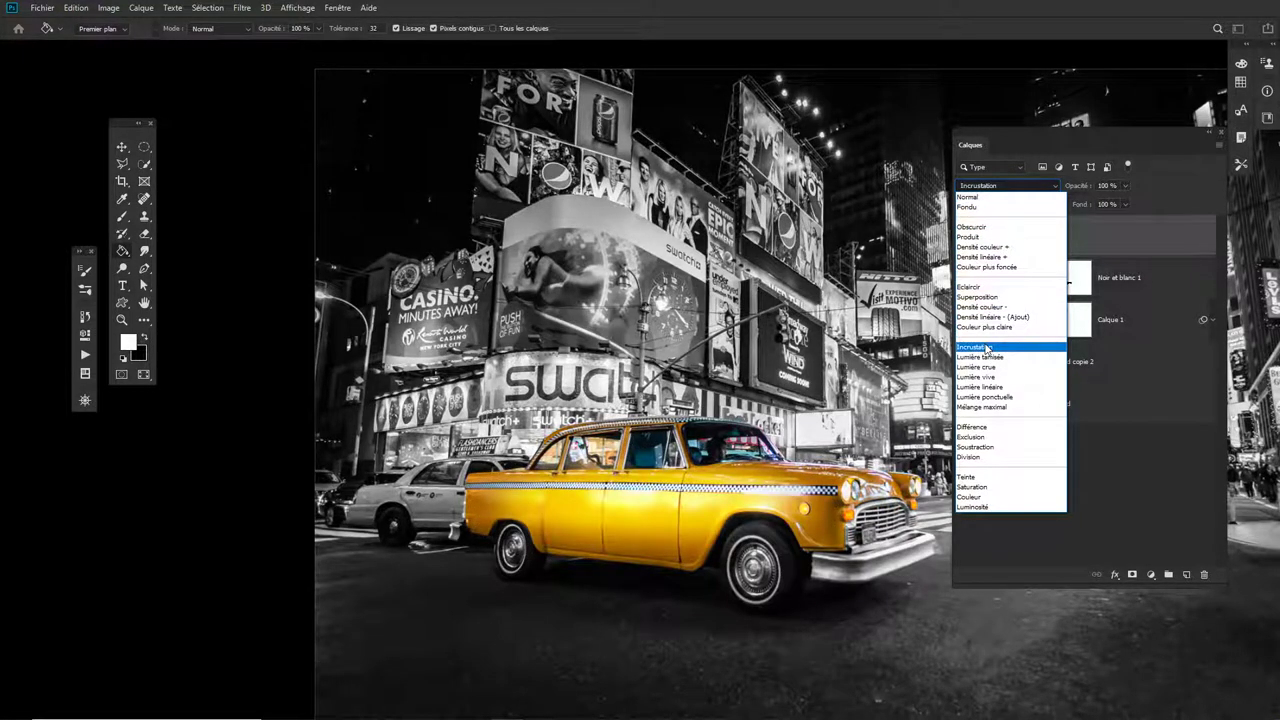
{"action": "left_click", "coordinate": [986, 348]}
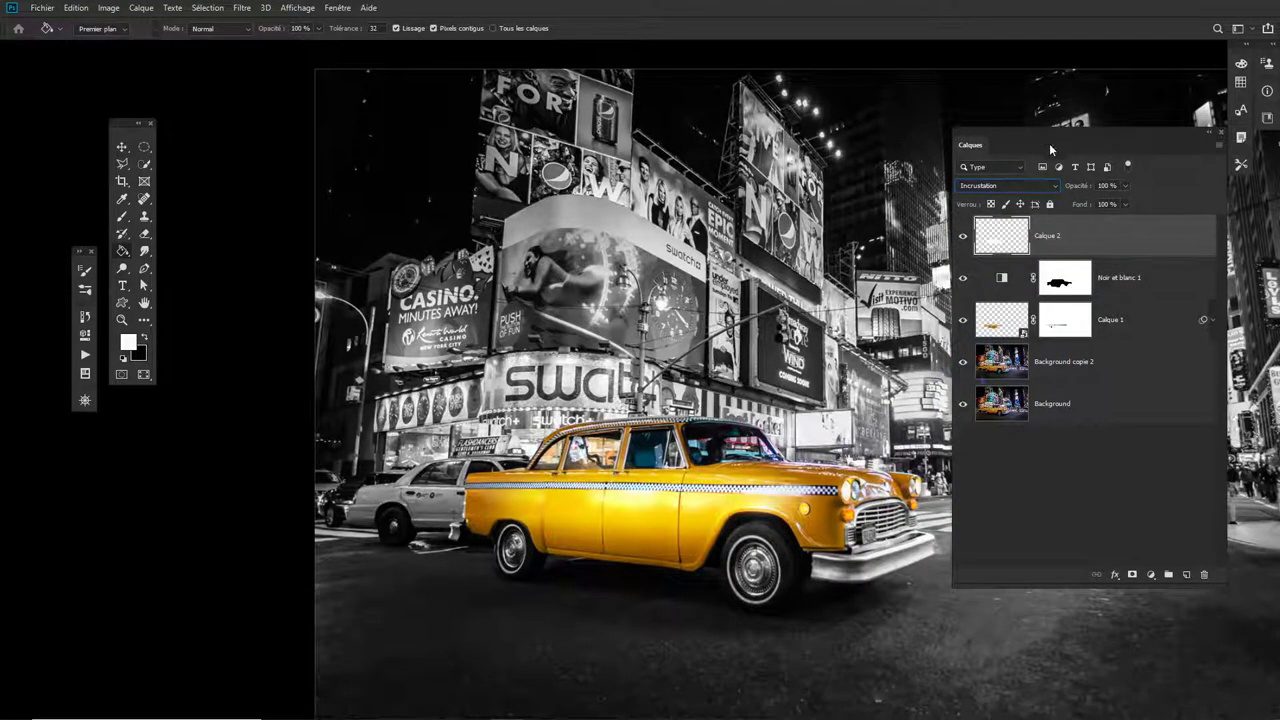
- Try other blend modes on Calque 2, including Densité couleur -, Produit and Lumière linéaire, and return it to Incrustation
{"action": "left_click", "coordinate": [1010, 188]}
{"action": "left_click", "coordinate": [974, 288]}
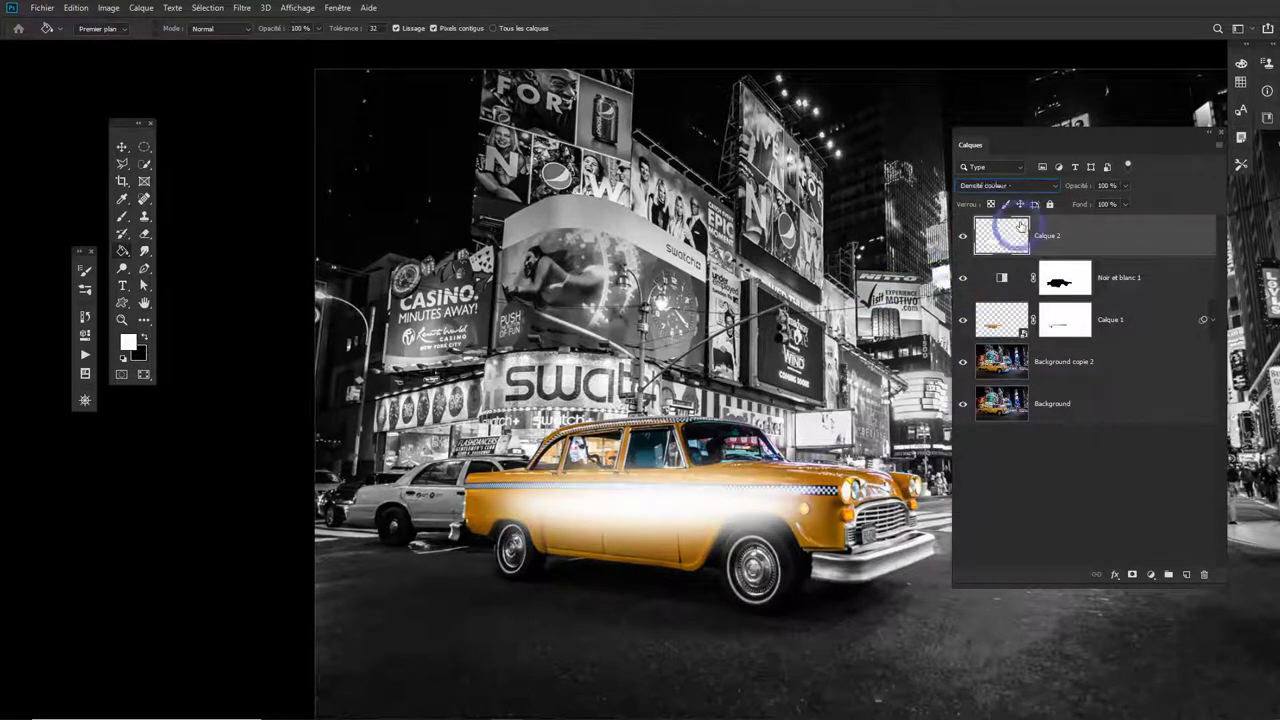
{"action": "left_click", "coordinate": [1005, 186]}
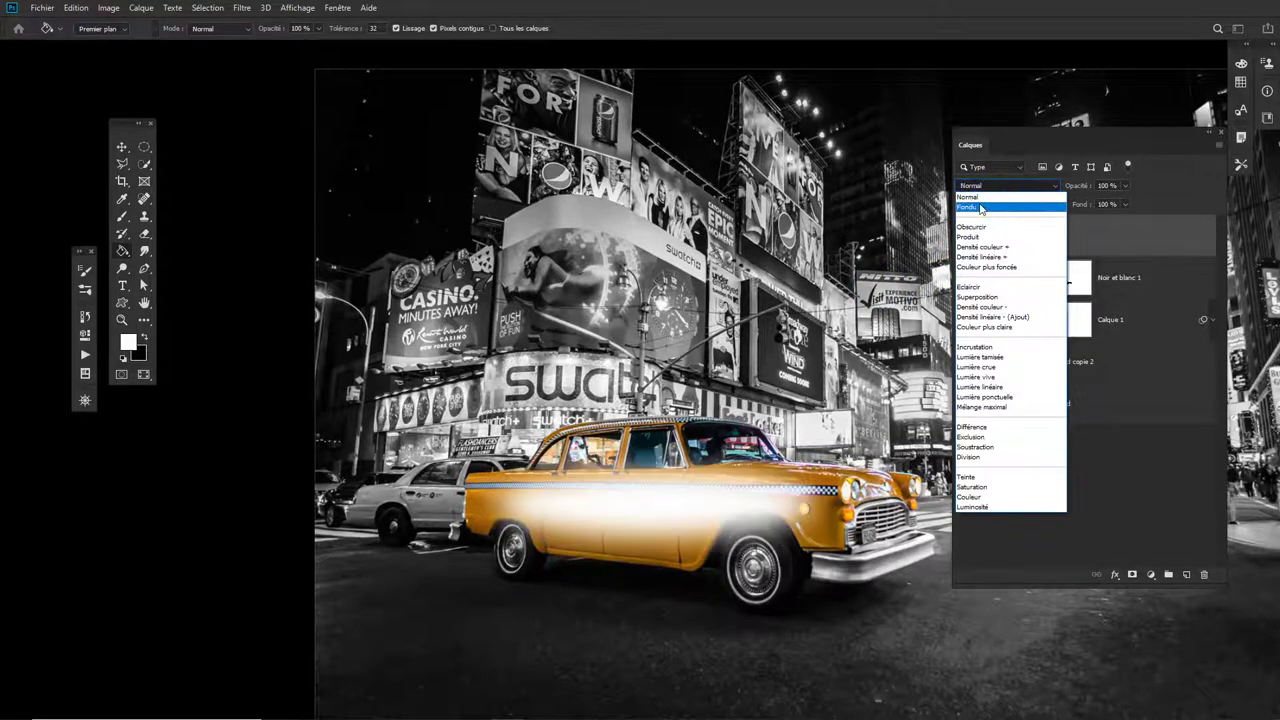
{"action": "left_click", "coordinate": [988, 200]}
{"action": "key", "text": "Down"}
{"action": "key", "text": "Down"}
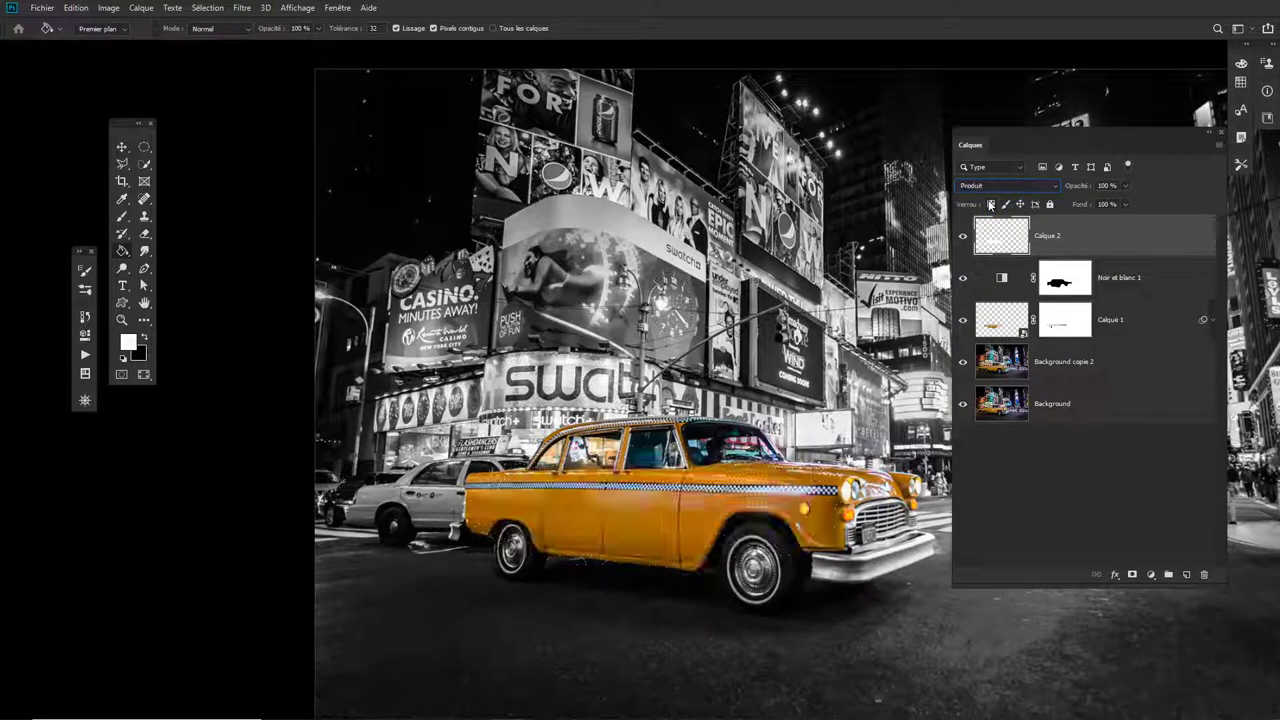
{"action": "key", "text": "Down"}
{"action": "key", "text": "Down"}
{"action": "key", "text": "Down"}
{"action": "key", "text": "Down"}
{"action": "key", "text": "Down"}
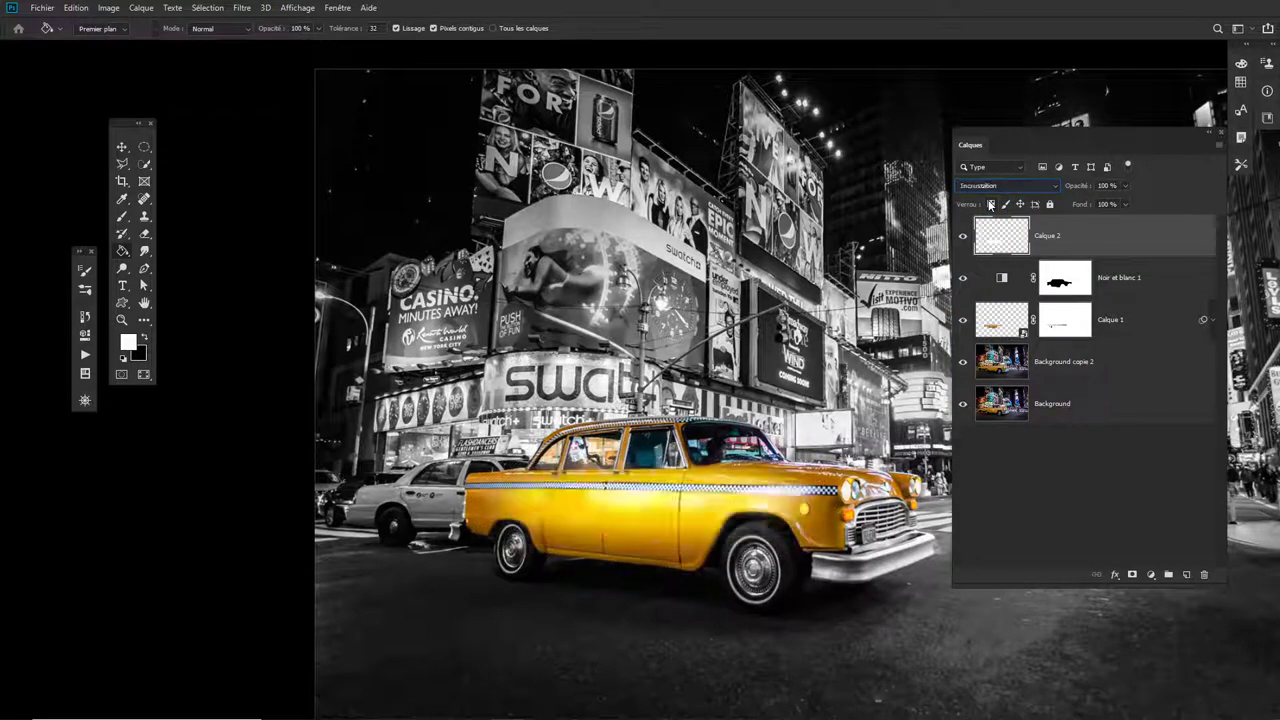
{"action": "key", "text": "Down"}
{"action": "key", "text": "Down"}
{"action": "key", "text": "Down"}
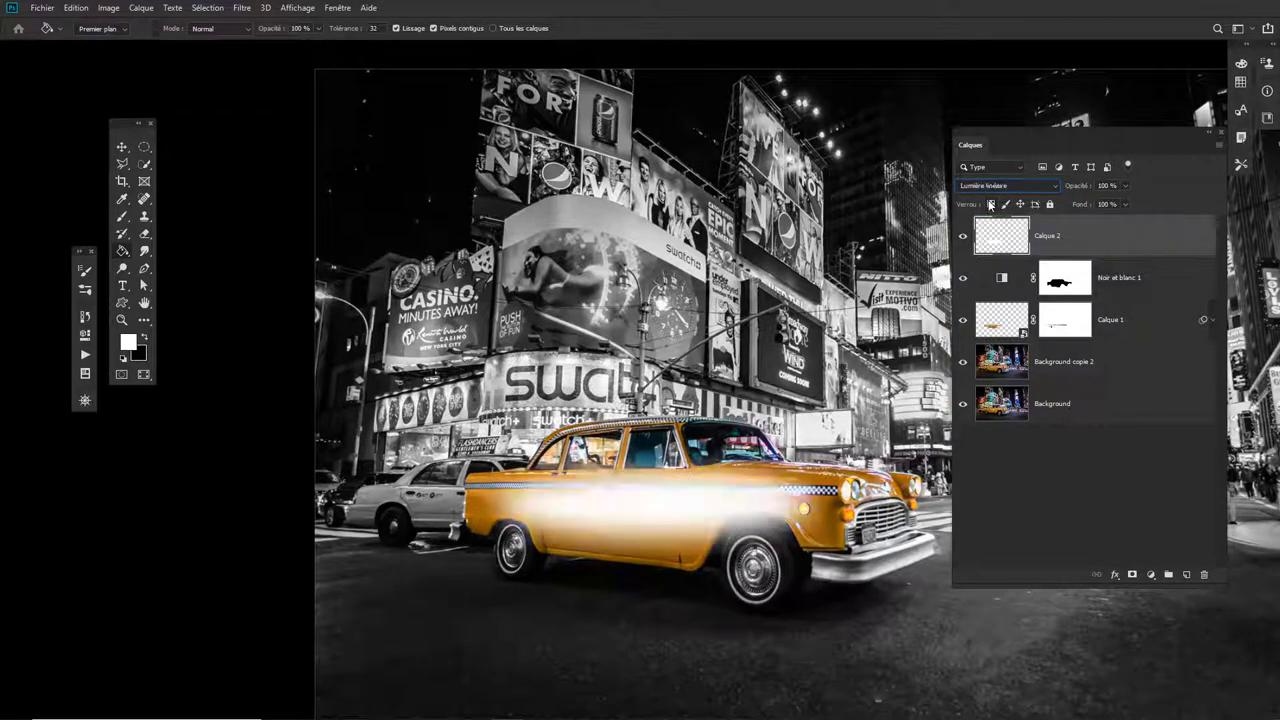
{"action": "key", "text": "Down"}
{"action": "key", "text": "Down"}
{"action": "key", "text": "Down"}
{"action": "key", "text": "Down"}
{"action": "key", "text": "Up"}
{"action": "key", "text": "Up"}
{"action": "key", "text": "Up"}
{"action": "key", "text": "Up"}
{"action": "key", "text": "Up"}
{"action": "key", "text": "Up"}
{"action": "key", "text": "Up"}
{"action": "key", "text": "Up"}
{"action": "key", "text": "Up"}
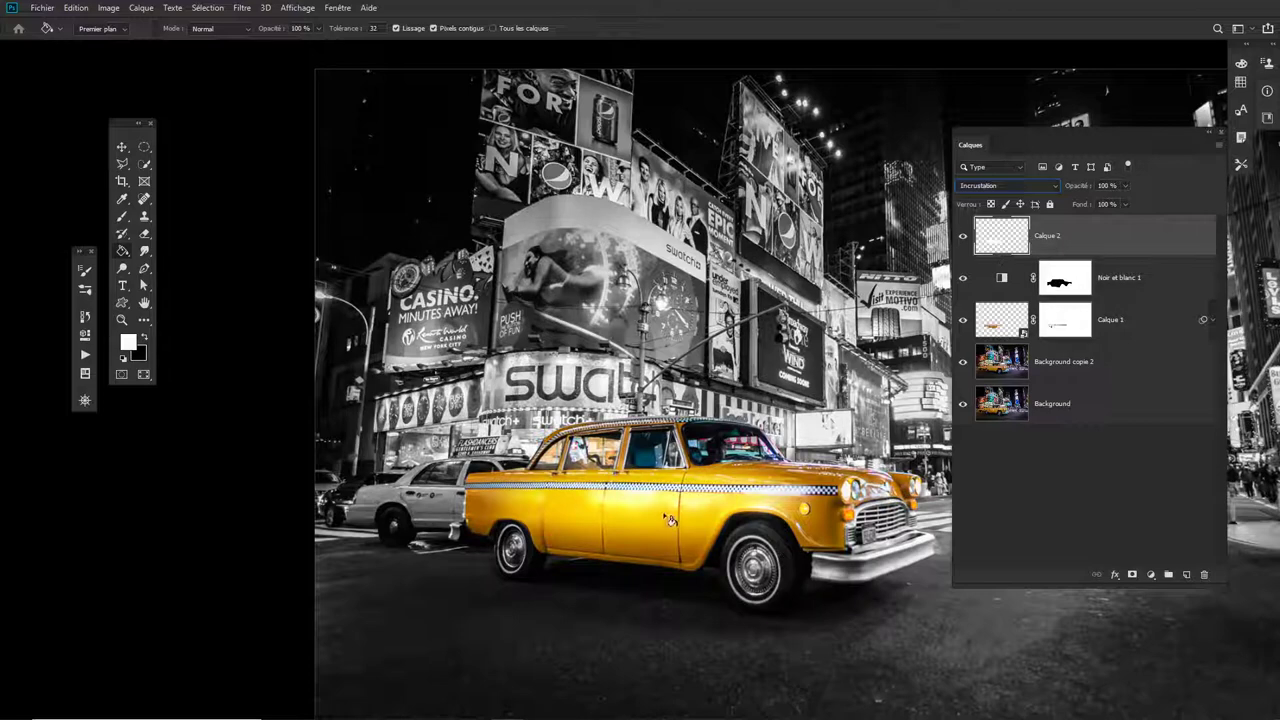
- Adjust the position of Calque 2's glow over the taxi's doors with the Move tool and Free Transform
{"action": "left_click", "coordinate": [122, 147]}
{"action": "mouse_move", "coordinate": [672, 510]}
{"action": "left_mouse_down"}
{"action": "mouse_move", "coordinate": [614, 509]}
{"action": "mouse_move", "coordinate": [629, 521]}
{"action": "mouse_move", "coordinate": [666, 512]}
{"action": "left_mouse_up"}
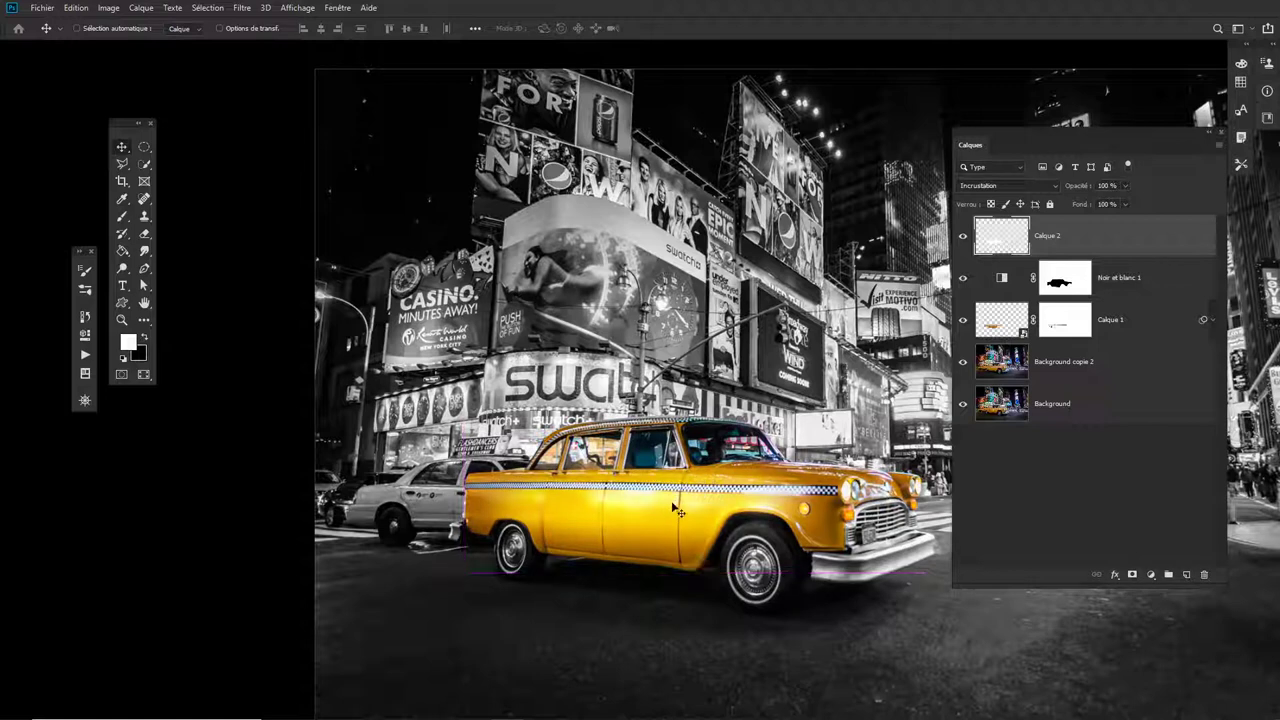
{"action": "left_click_drag", "start_coordinate": [697, 494], "coordinate": [684, 499]}
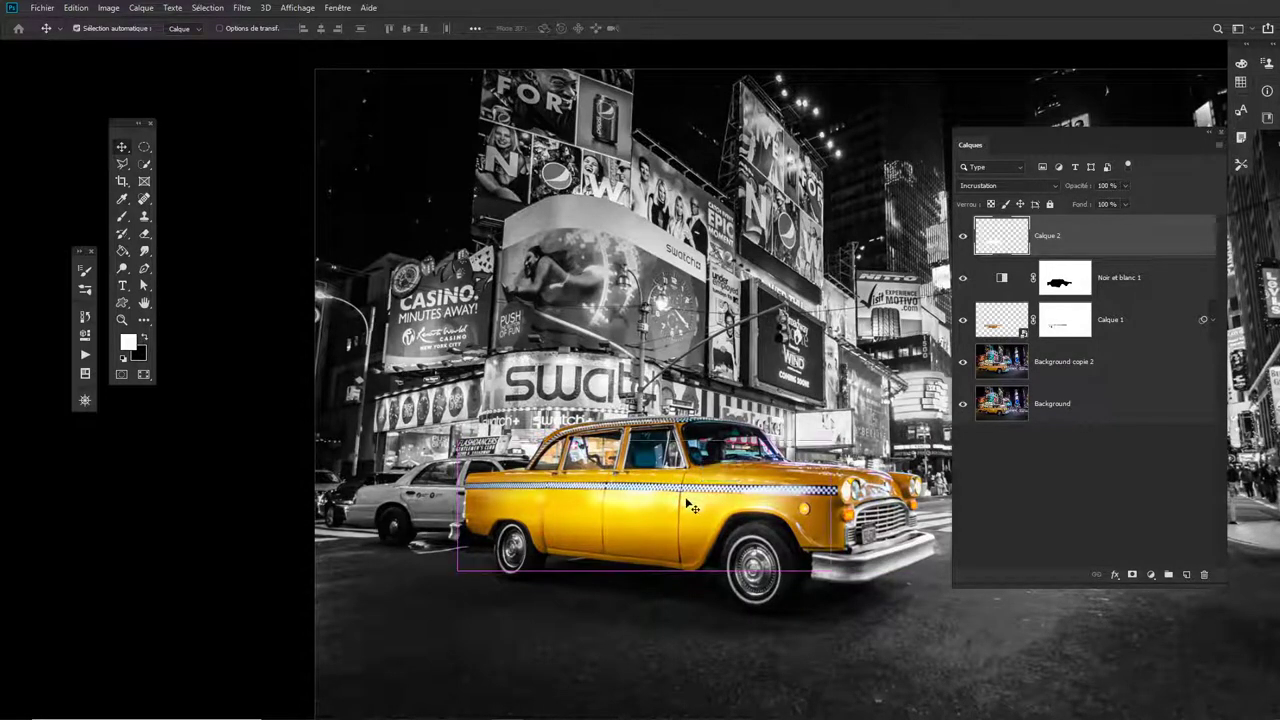
{"action": "key", "text": "ctrl+t"}
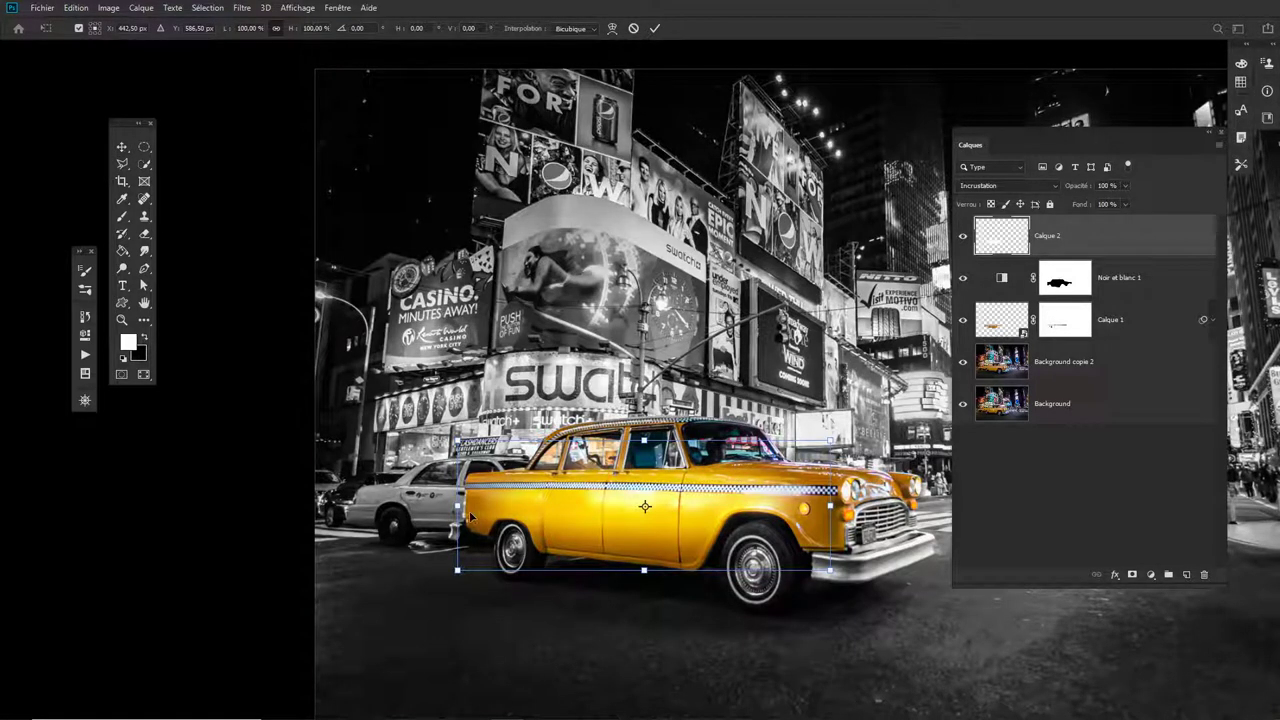
{"action": "key", "text": "Return"}
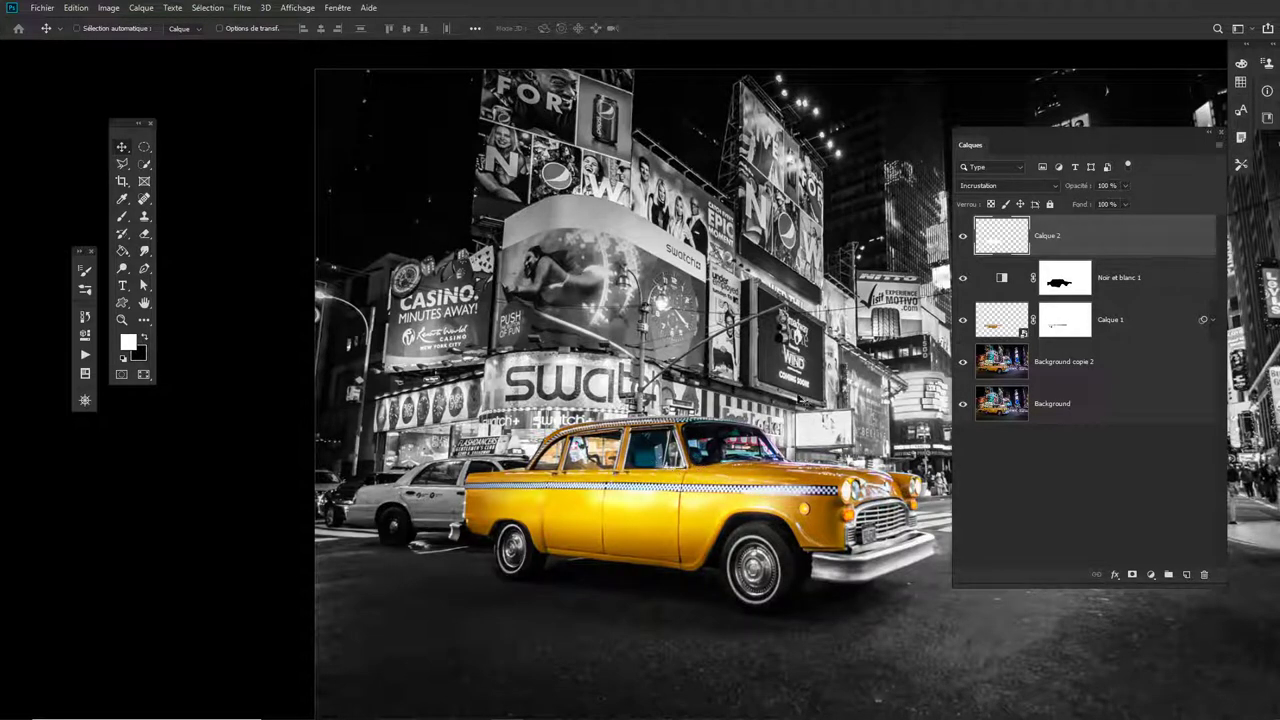
- Duplicate the smart object layer Calque 1 with its mask and reselect Calque 2
{"action": "left_click", "coordinate": [1001, 321]}
{"action": "key", "text": "ctrl+j"}
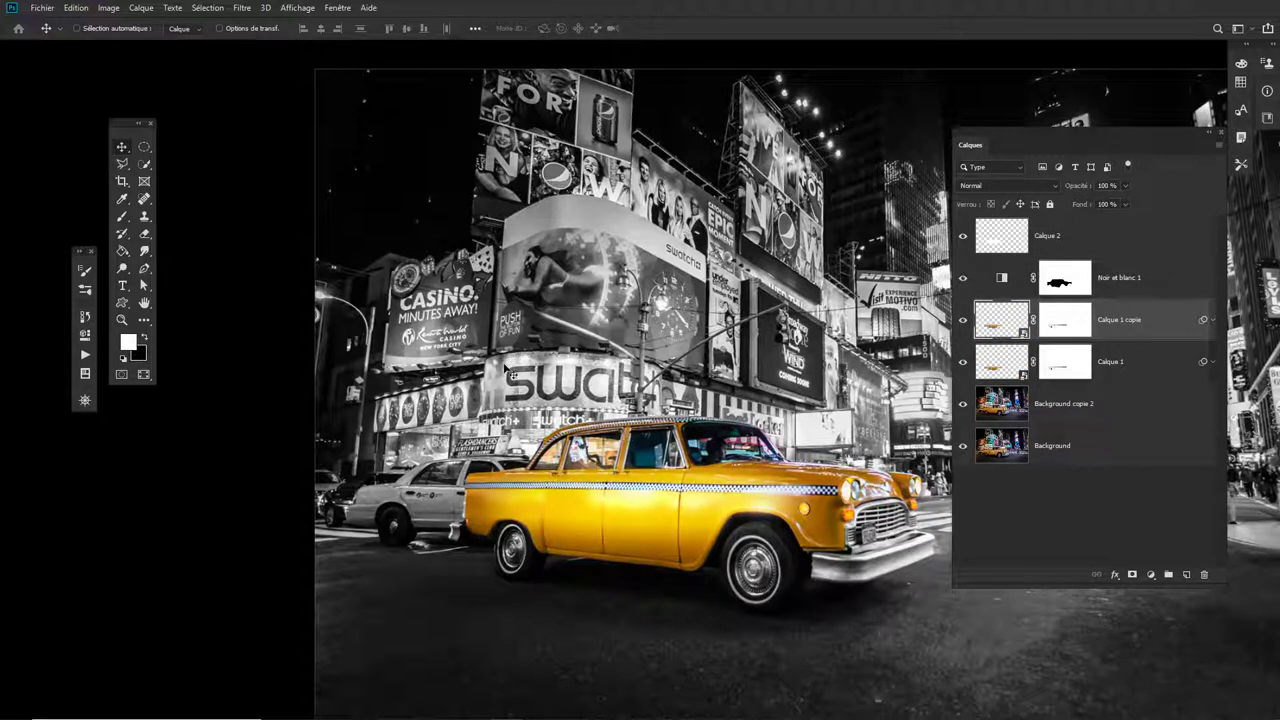
{"action": "left_click", "coordinate": [1078, 235]}
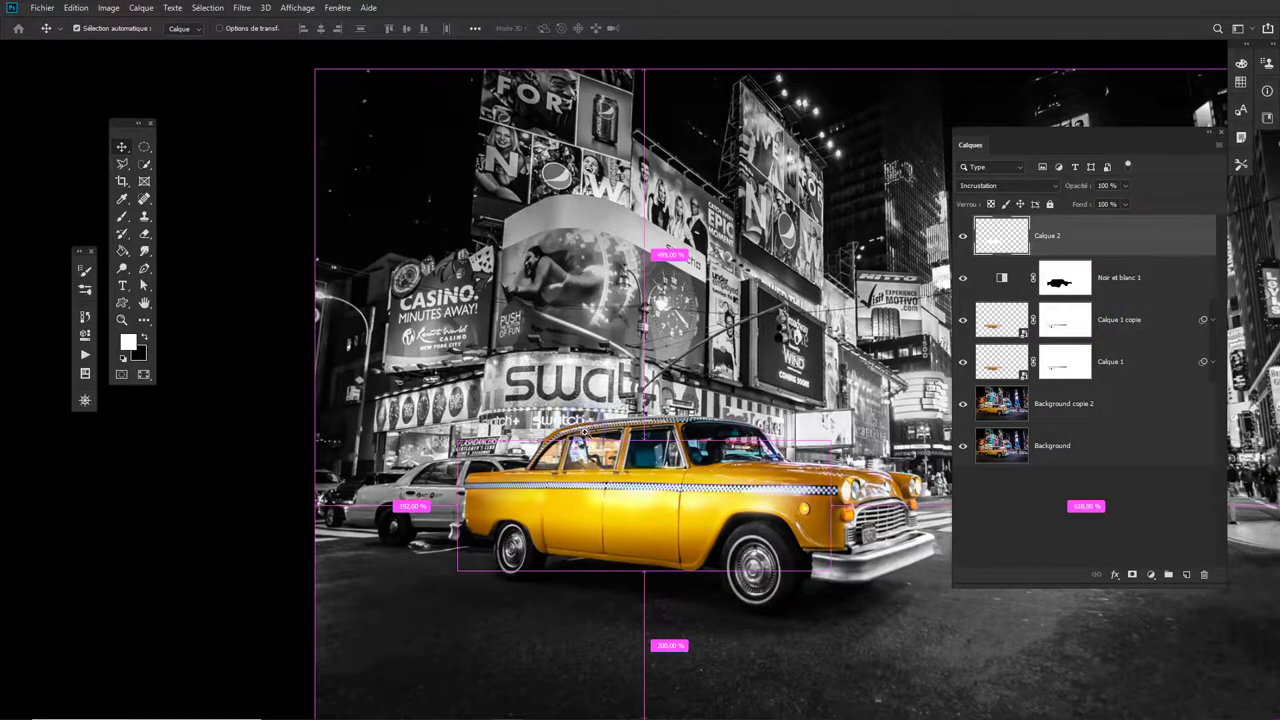
- Add a new empty layer directly above Calque 1 copie
{"action": "left_click", "coordinate": [641, 431], "text": "ctrl"}
{"action": "left_click_drag", "start_coordinate": [596, 480], "coordinate": [466, 482]}
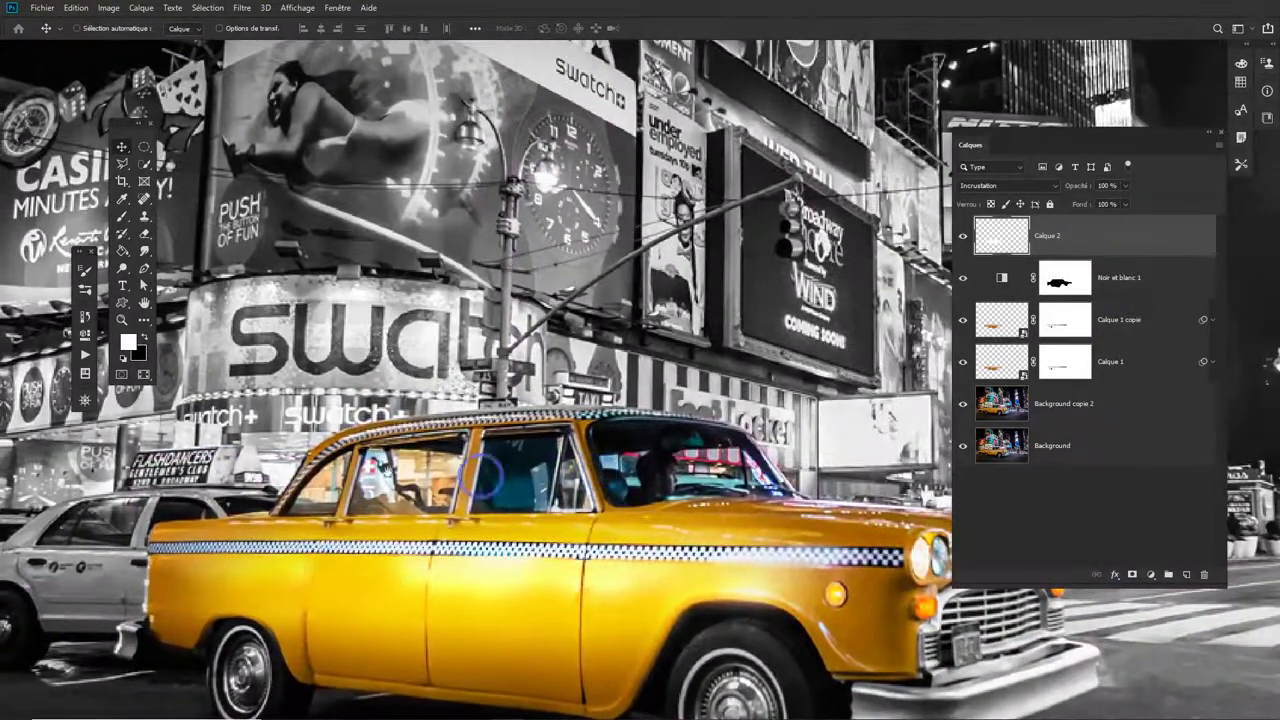
{"action": "left_click", "coordinate": [1133, 340]}
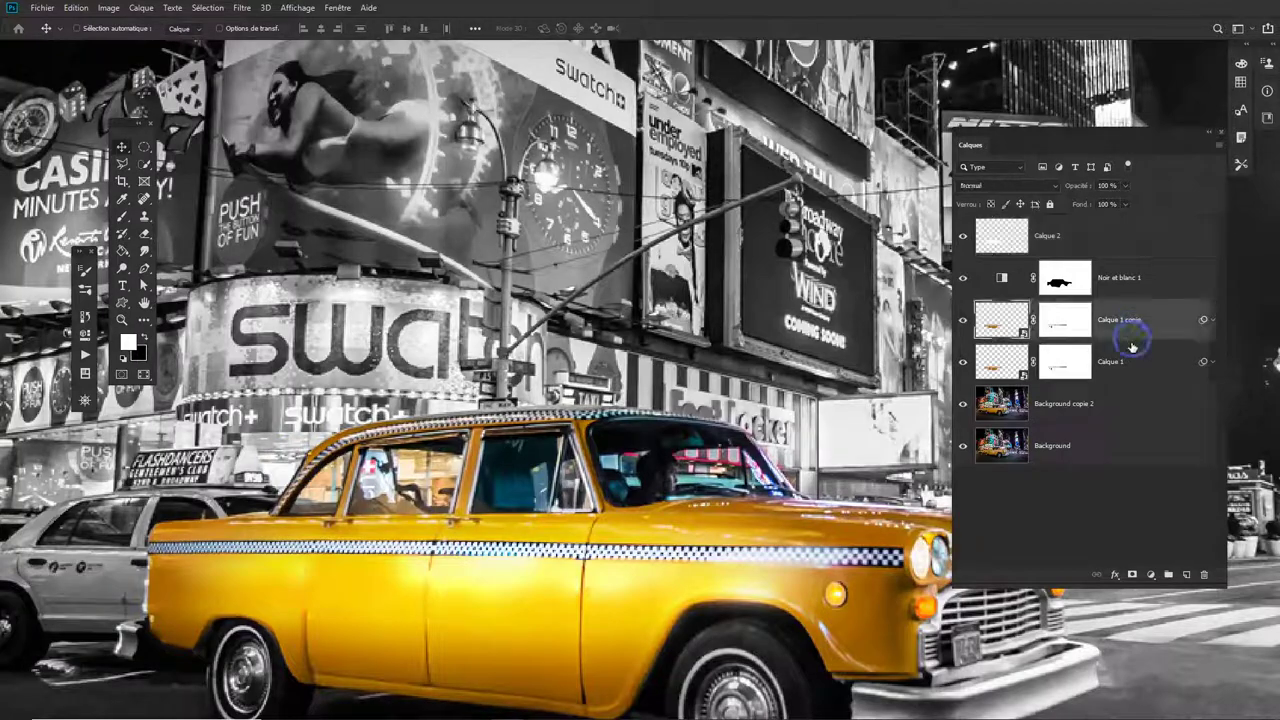
{"action": "left_click", "coordinate": [1186, 575]}
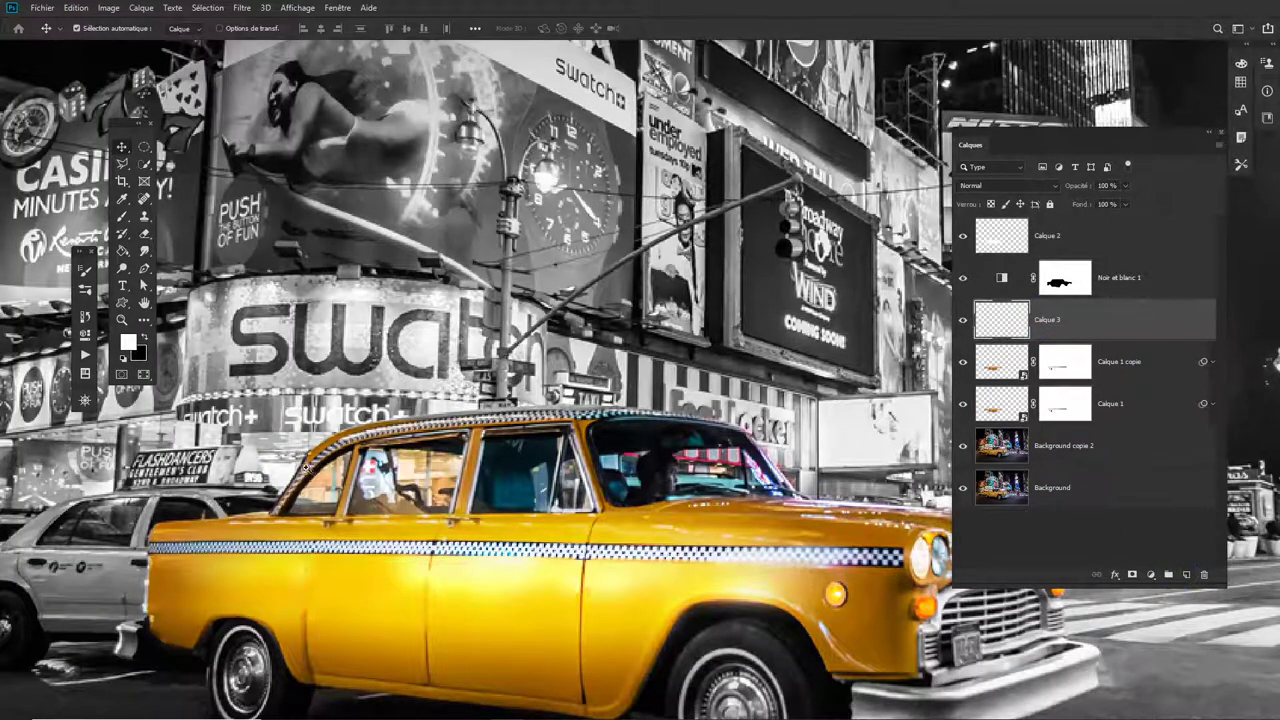
- Outline the taxi's whole window area, from the rear quarter window to the windshield, with the Polygonal Lasso
{"action": "scroll", "coordinate": [309, 467], "scroll_direction": "up", "scroll_amount": 2}
{"action": "key", "text": "l"}
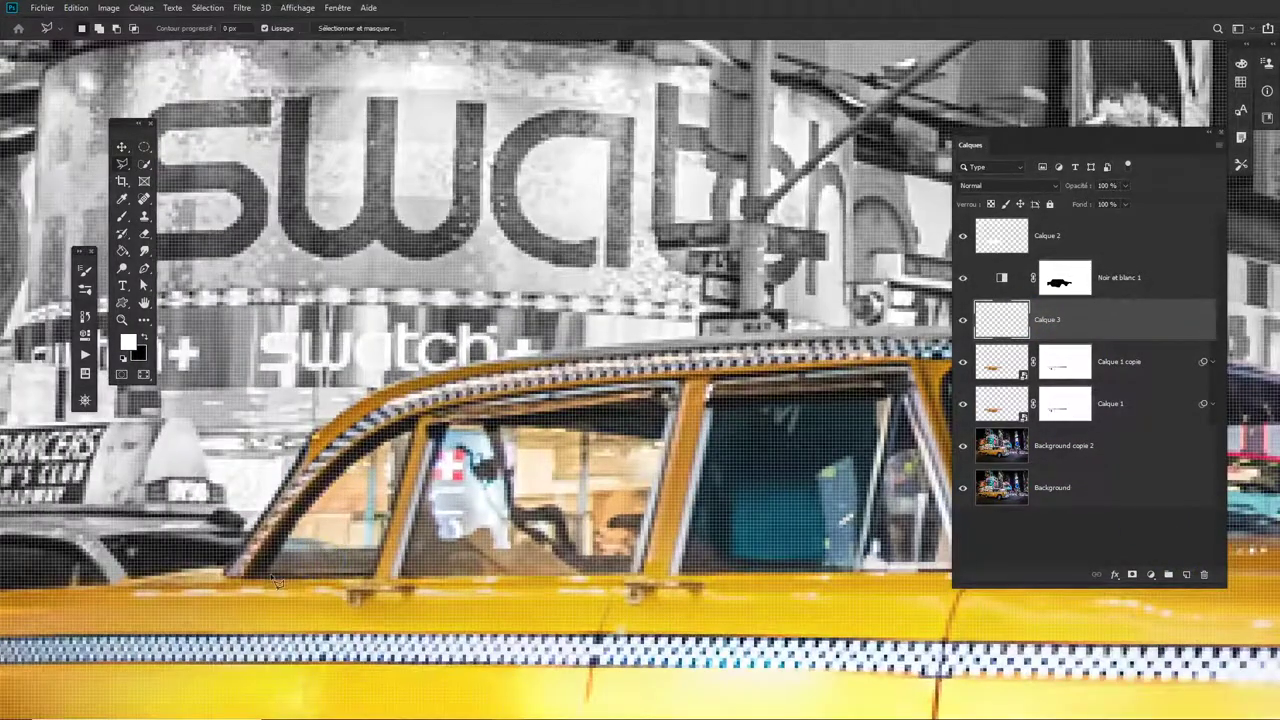
{"action": "mouse_move", "coordinate": [262, 585]}
{"action": "left_mouse_down"}
{"action": "mouse_move", "coordinate": [295, 505]}
{"action": "mouse_move", "coordinate": [360, 450]}
{"action": "mouse_move", "coordinate": [373, 458]}
{"action": "mouse_move", "coordinate": [352, 472]}
{"action": "mouse_move", "coordinate": [395, 425]}
{"action": "mouse_move", "coordinate": [655, 390]}
{"action": "mouse_move", "coordinate": [772, 392]}
{"action": "mouse_move", "coordinate": [512, 392]}
{"action": "mouse_move", "coordinate": [645, 385]}
{"action": "mouse_move", "coordinate": [765, 356]}
{"action": "mouse_move", "coordinate": [543, 391]}
{"action": "mouse_move", "coordinate": [728, 403]}
{"action": "mouse_move", "coordinate": [810, 462]}
{"action": "mouse_move", "coordinate": [840, 522]}
{"action": "left_mouse_up"}
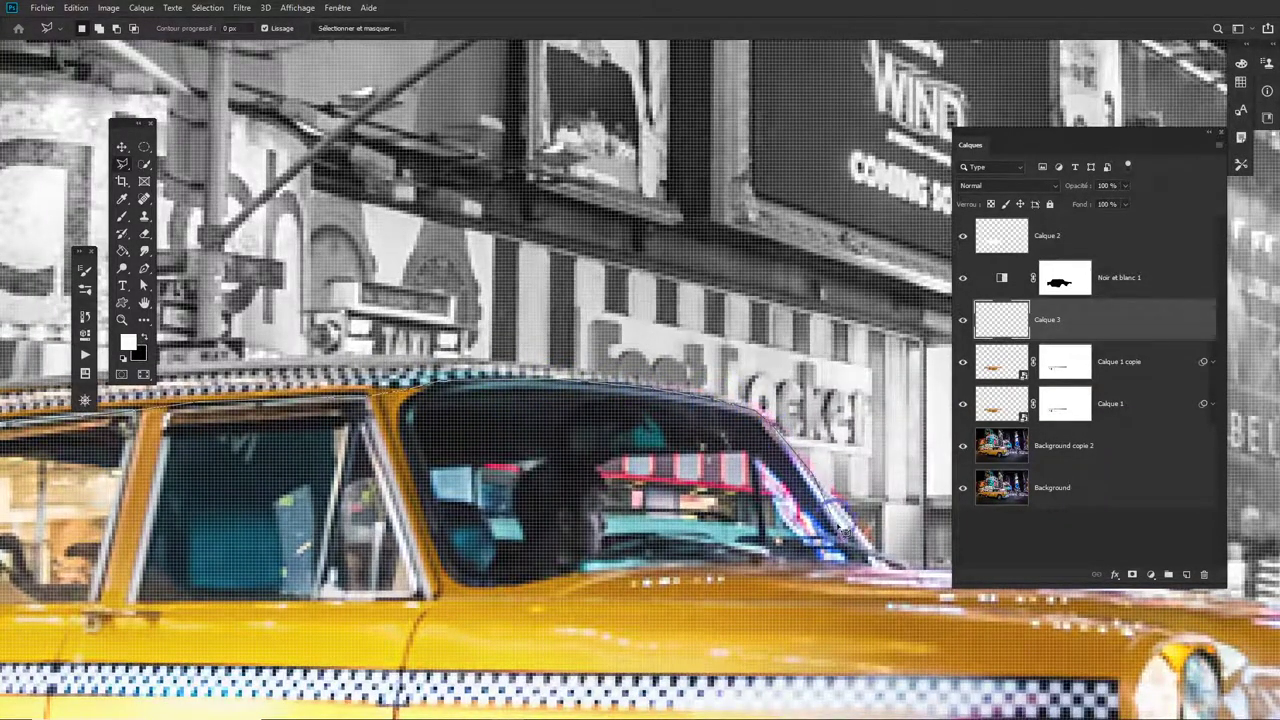
{"action": "left_click_drag", "start_coordinate": [870, 563], "coordinate": [822, 572]}
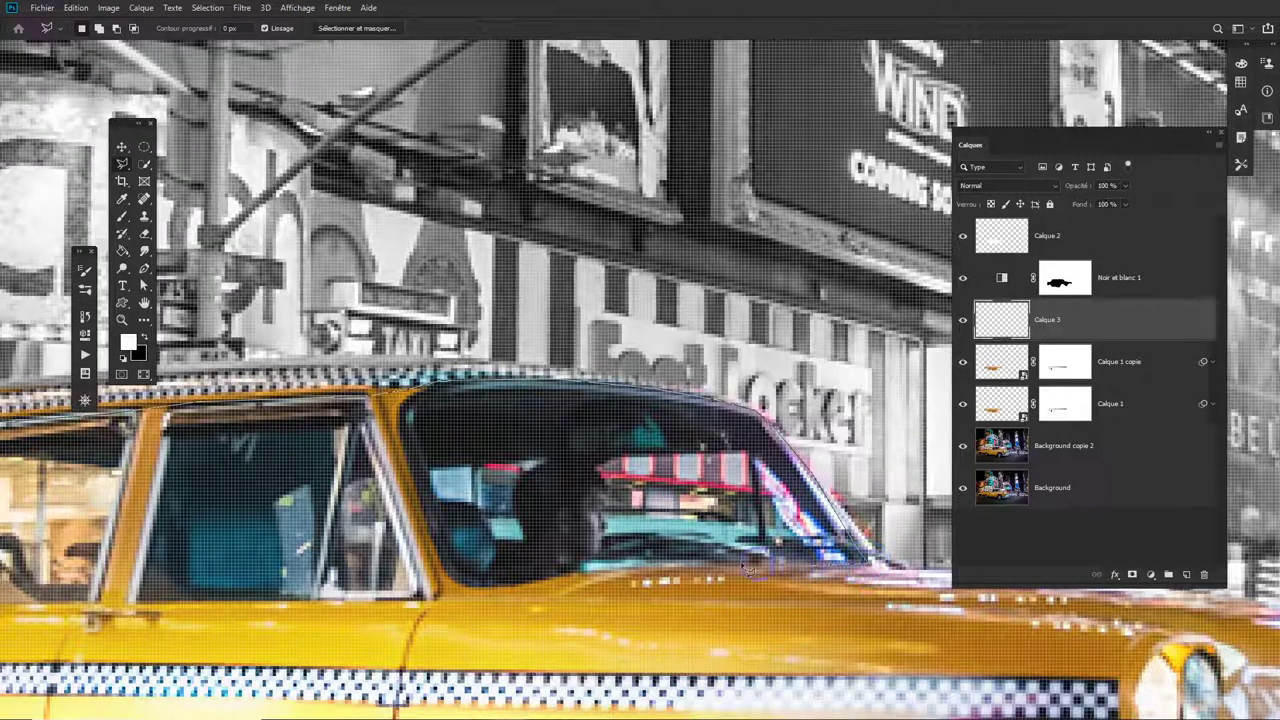
{"action": "mouse_move", "coordinate": [668, 570]}
{"action": "left_mouse_down"}
{"action": "mouse_move", "coordinate": [557, 566]}
{"action": "mouse_move", "coordinate": [492, 592]}
{"action": "mouse_move", "coordinate": [538, 590]}
{"action": "left_mouse_up"}
{"action": "left_click", "coordinate": [428, 596]}
{"action": "left_click_drag", "start_coordinate": [350, 600], "coordinate": [588, 600]}
{"action": "left_click", "coordinate": [449, 602]}
{"action": "left_click", "coordinate": [383, 600]}
{"action": "mouse_move", "coordinate": [376, 610]}
{"action": "left_mouse_down"}
{"action": "mouse_move", "coordinate": [160, 594]}
{"action": "mouse_move", "coordinate": [372, 596]}
{"action": "mouse_move", "coordinate": [278, 607]}
{"action": "mouse_move", "coordinate": [305, 462]}
{"action": "left_mouse_up"}
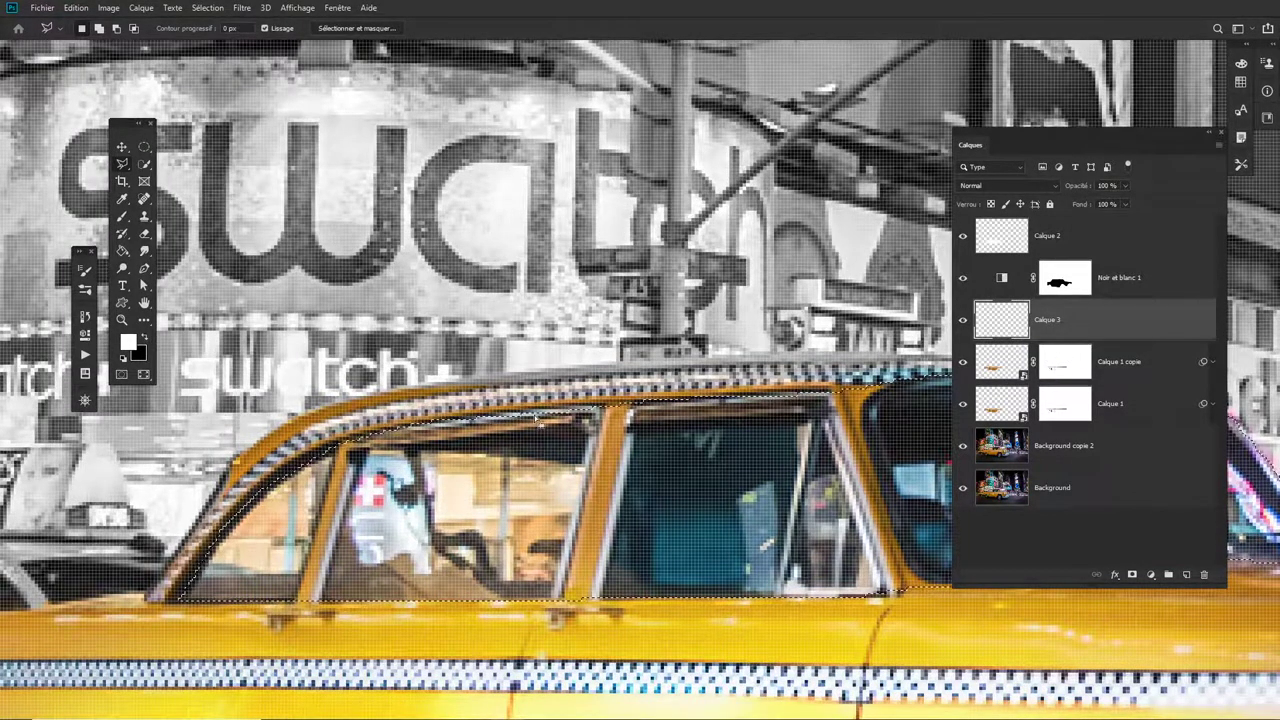
- Fill the selected window area with black on Calque 3, deselect it and lower the layer's opacity to 51%
{"action": "key", "text": "ctrl+BackSpace"}
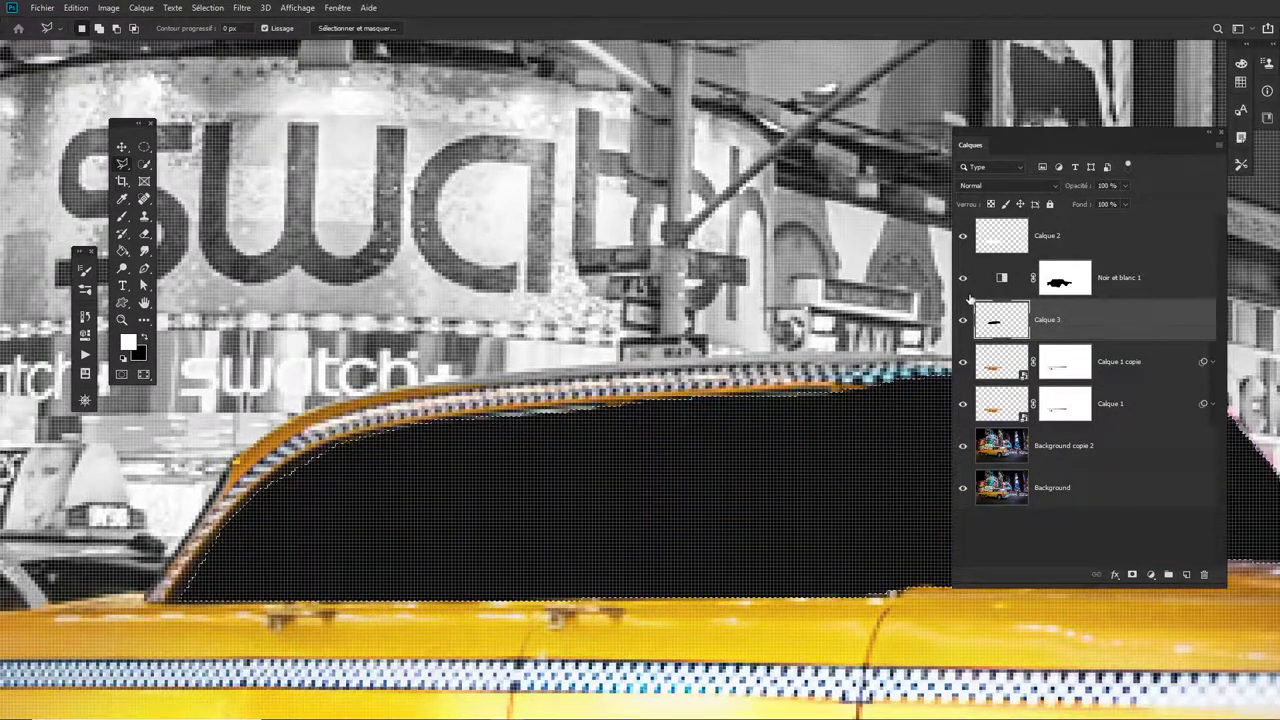
{"action": "key", "text": "ctrl+d"}
{"action": "key", "text": "ctrl+0"}
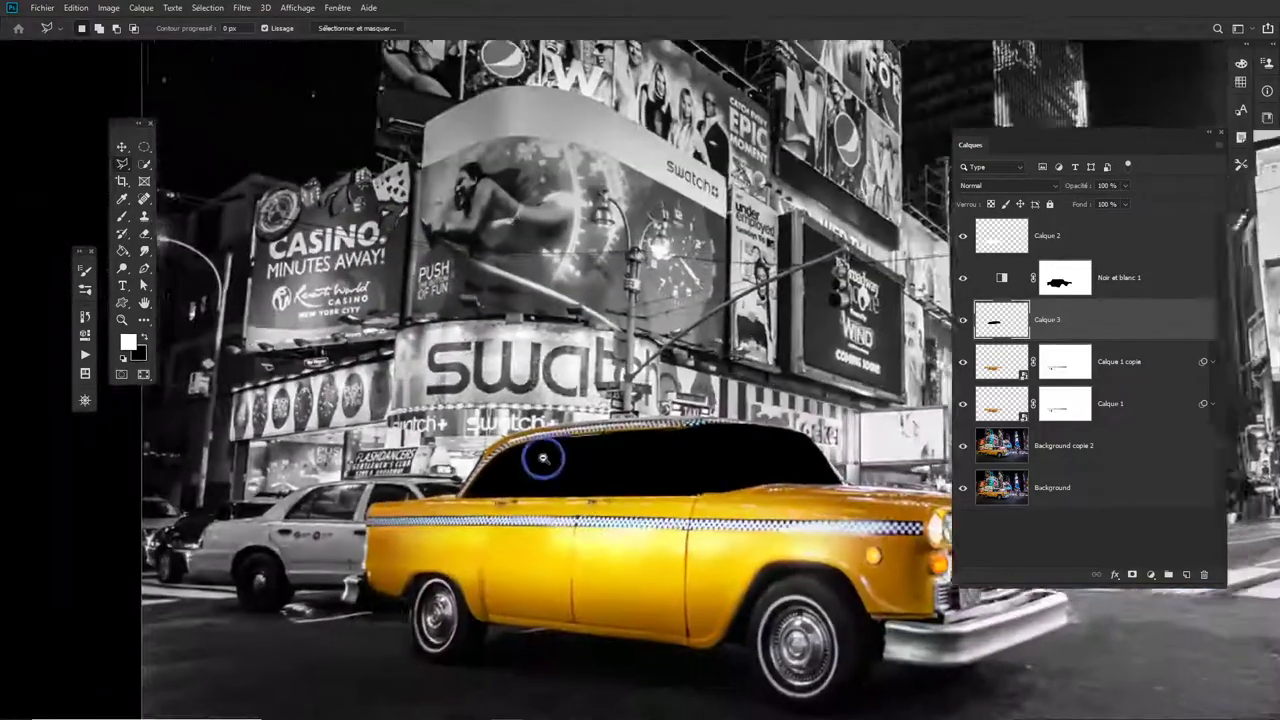
{"action": "left_click_drag", "start_coordinate": [1072, 185], "coordinate": [1041, 187]}
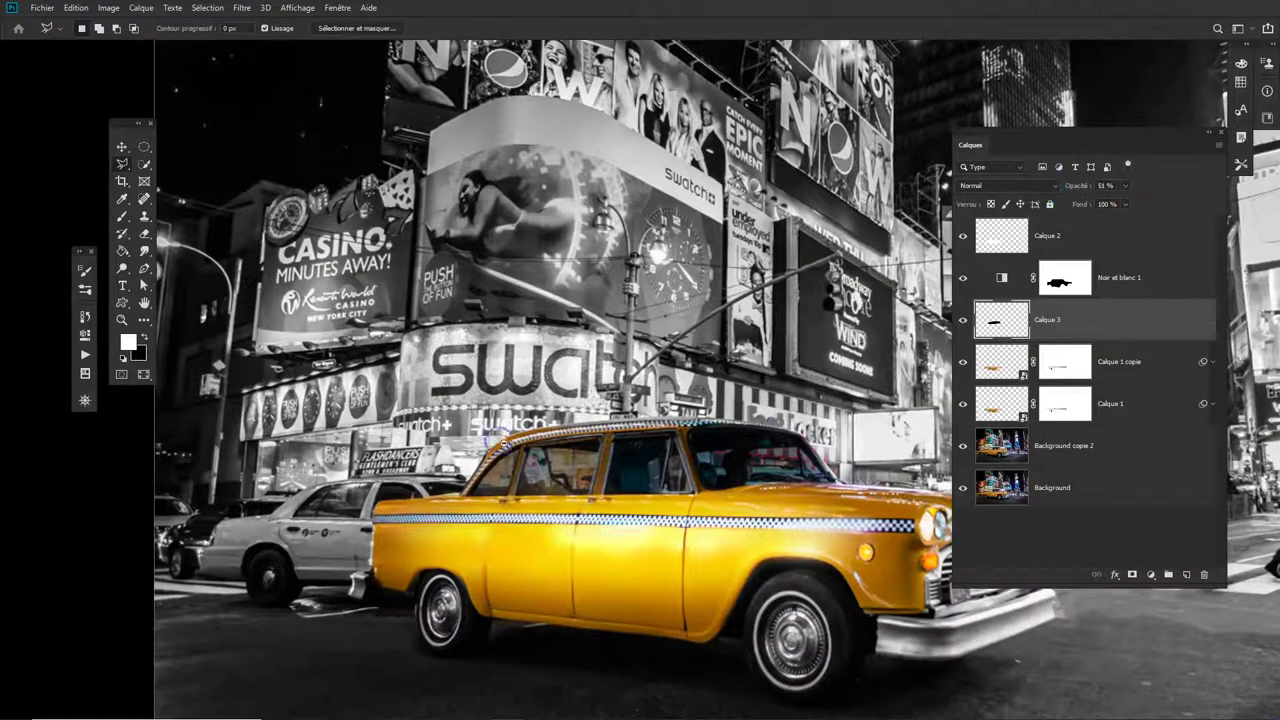
- Try to erase the dark fill over the pillar between the rear quarter window and the rear door window
{"action": "key", "text": "ctrl+plus"}
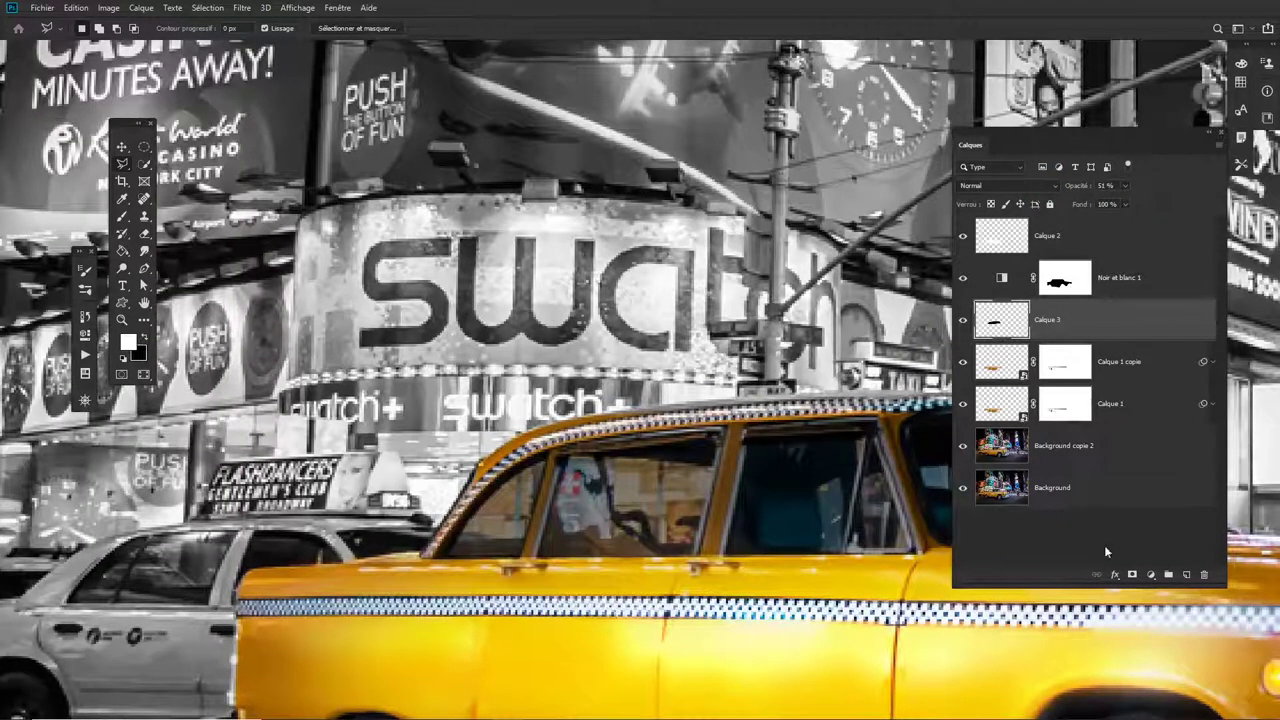
{"action": "key", "text": "b"}
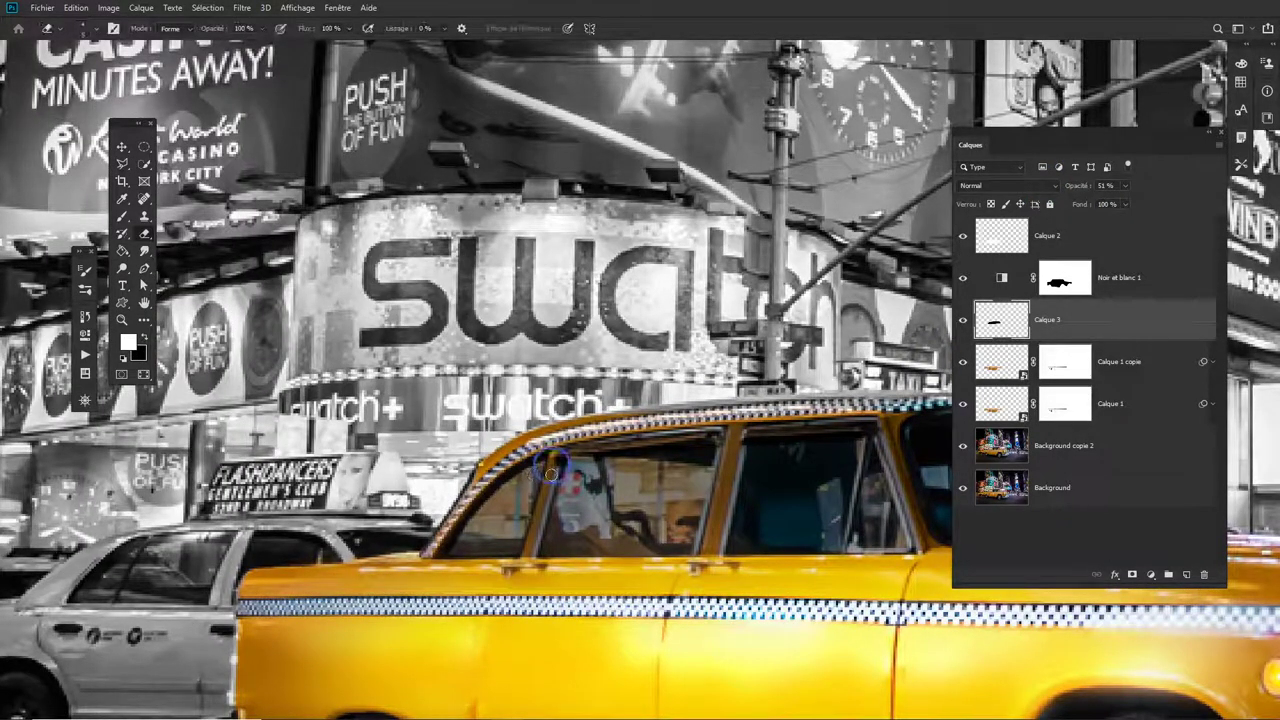
{"action": "left_click", "coordinate": [524, 554], "text": "shift"}
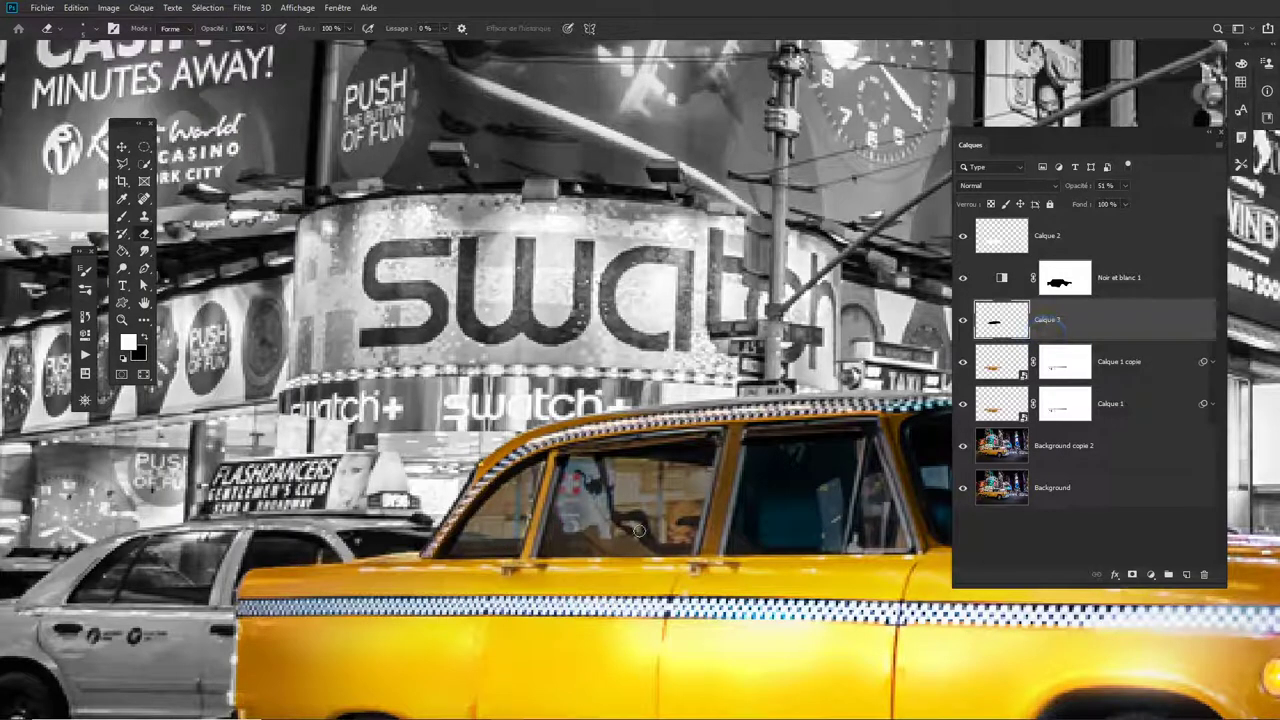
- Add a layer mask to Calque 3 and mask out the dark fill along the rear window pillar with a small hard brush
{"action": "left_click", "coordinate": [1132, 575]}
{"action": "key", "text": "b"}
{"action": "left_click", "coordinate": [556, 464]}
{"action": "left_click", "coordinate": [524, 553], "text": "shift"}
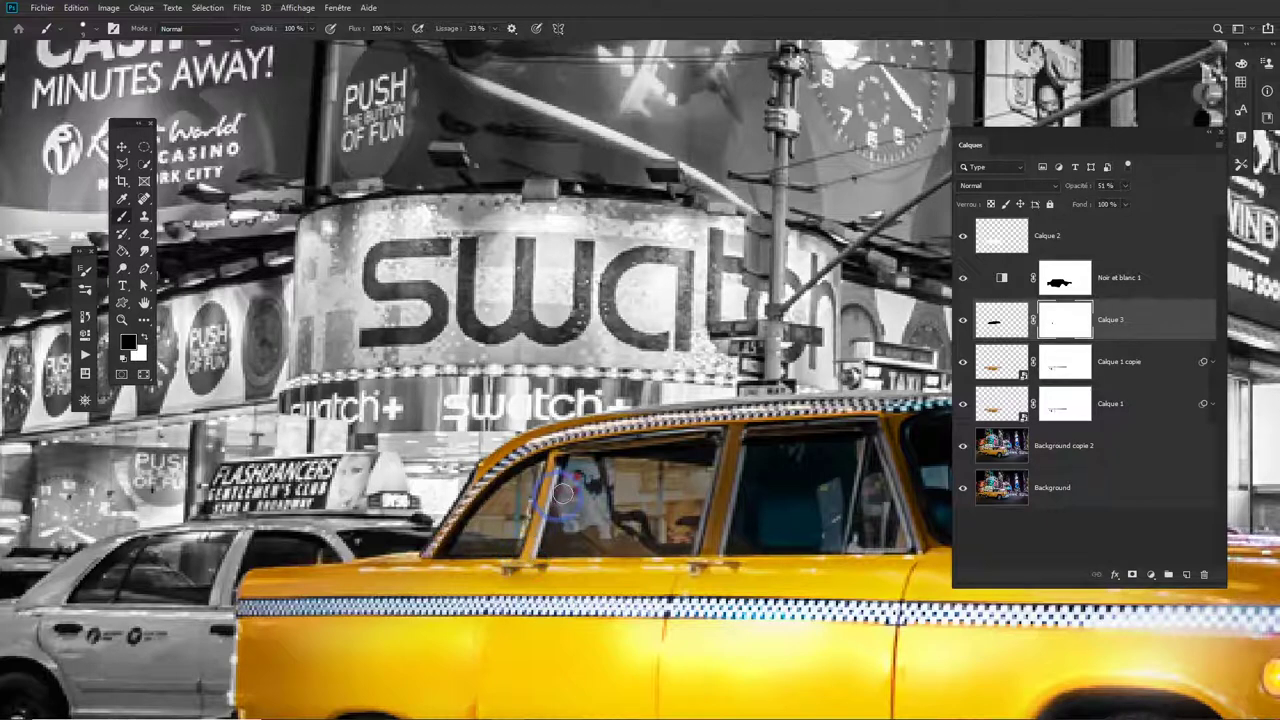
{"action": "right_click", "coordinate": [539, 465], "text": "alt"}
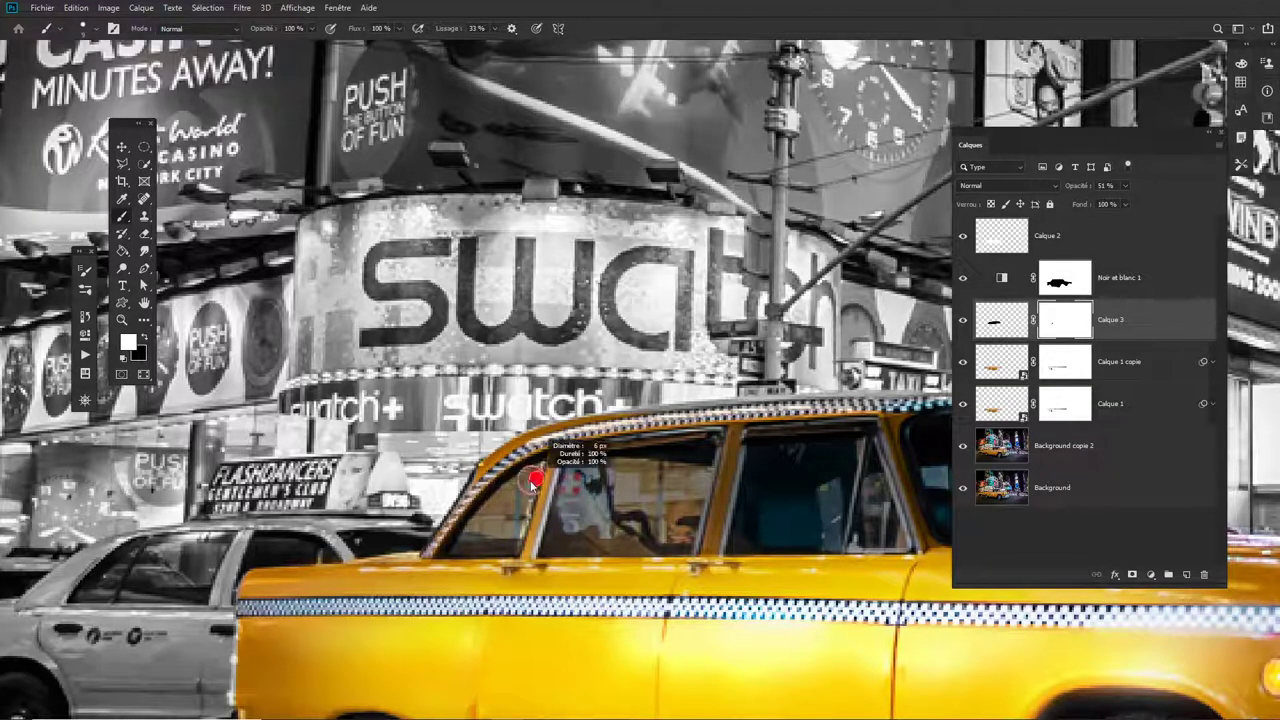
{"action": "right_click", "coordinate": [539, 465], "text": "alt"}
{"action": "left_click", "coordinate": [518, 549], "text": "shift"}
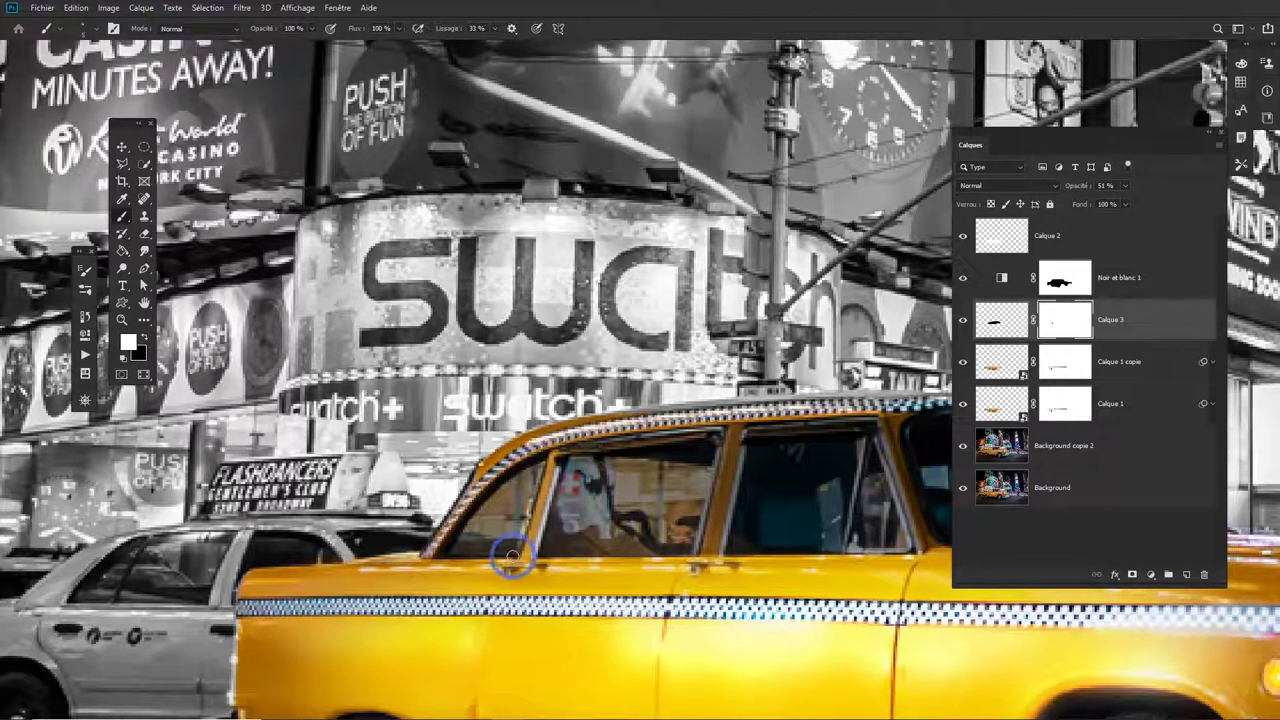
{"action": "left_click", "coordinate": [474, 521]}
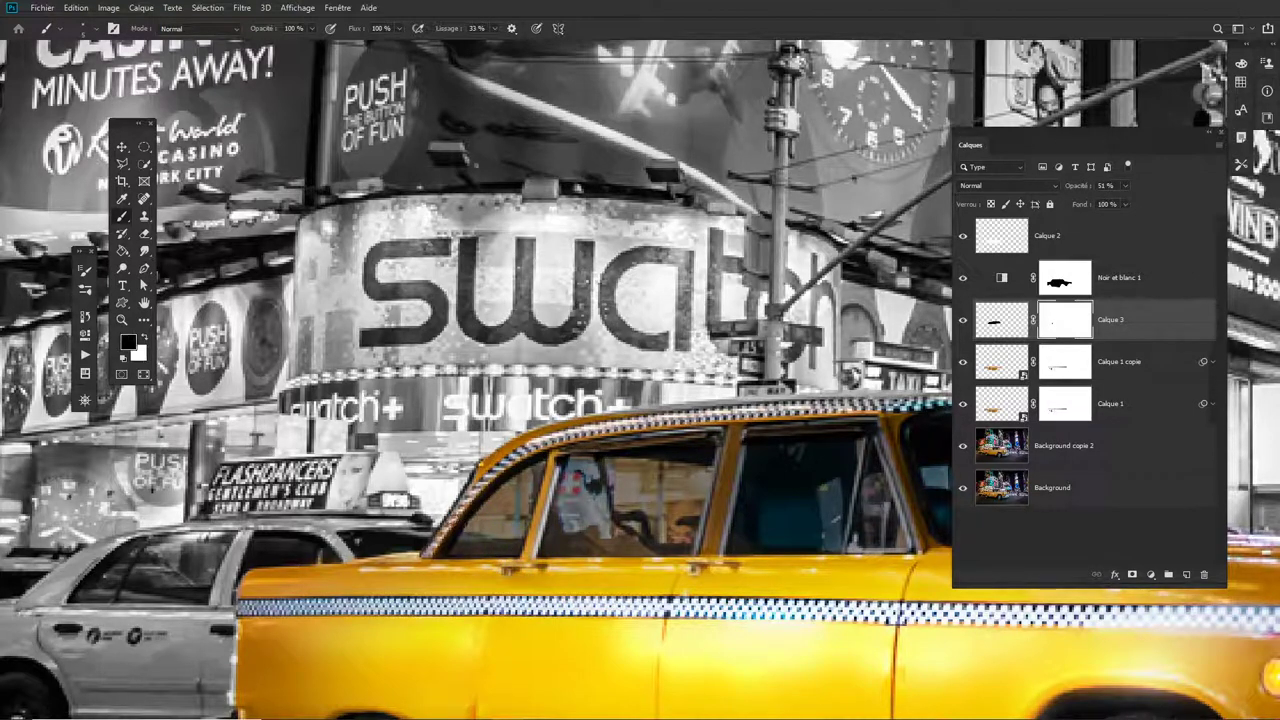
- Paint black on the Calque 3 mask to clear the dark tint from the pillars and frames between the door windows
{"action": "right_click", "coordinate": [549, 425], "text": "alt"}
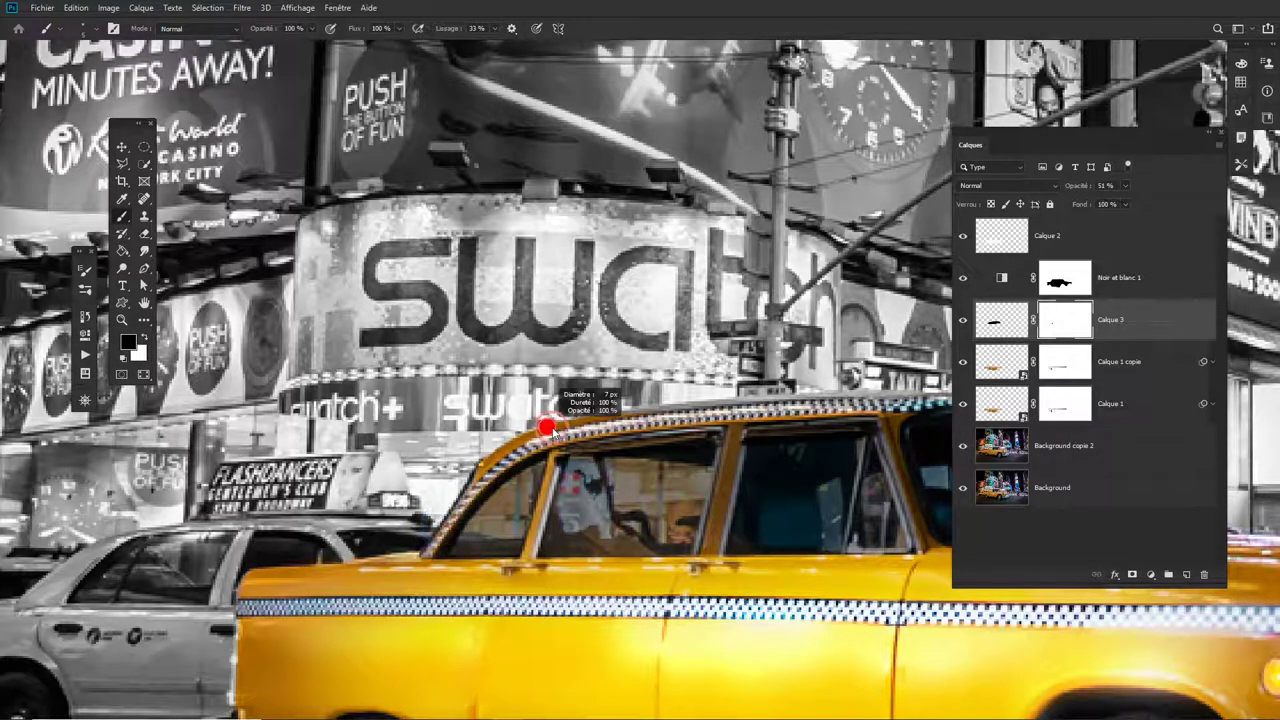
{"action": "mouse_move", "coordinate": [564, 428]}
{"action": "left_mouse_down"}
{"action": "mouse_move", "coordinate": [672, 430]}
{"action": "mouse_move", "coordinate": [730, 462]}
{"action": "mouse_move", "coordinate": [705, 552]}
{"action": "left_mouse_up"}
{"action": "mouse_move", "coordinate": [778, 420]}
{"action": "left_mouse_down"}
{"action": "mouse_move", "coordinate": [586, 444]}
{"action": "mouse_move", "coordinate": [700, 448]}
{"action": "mouse_move", "coordinate": [733, 590]}
{"action": "left_mouse_up"}
{"action": "scroll", "coordinate": [733, 590], "scroll_direction": "right", "scroll_amount": 5}
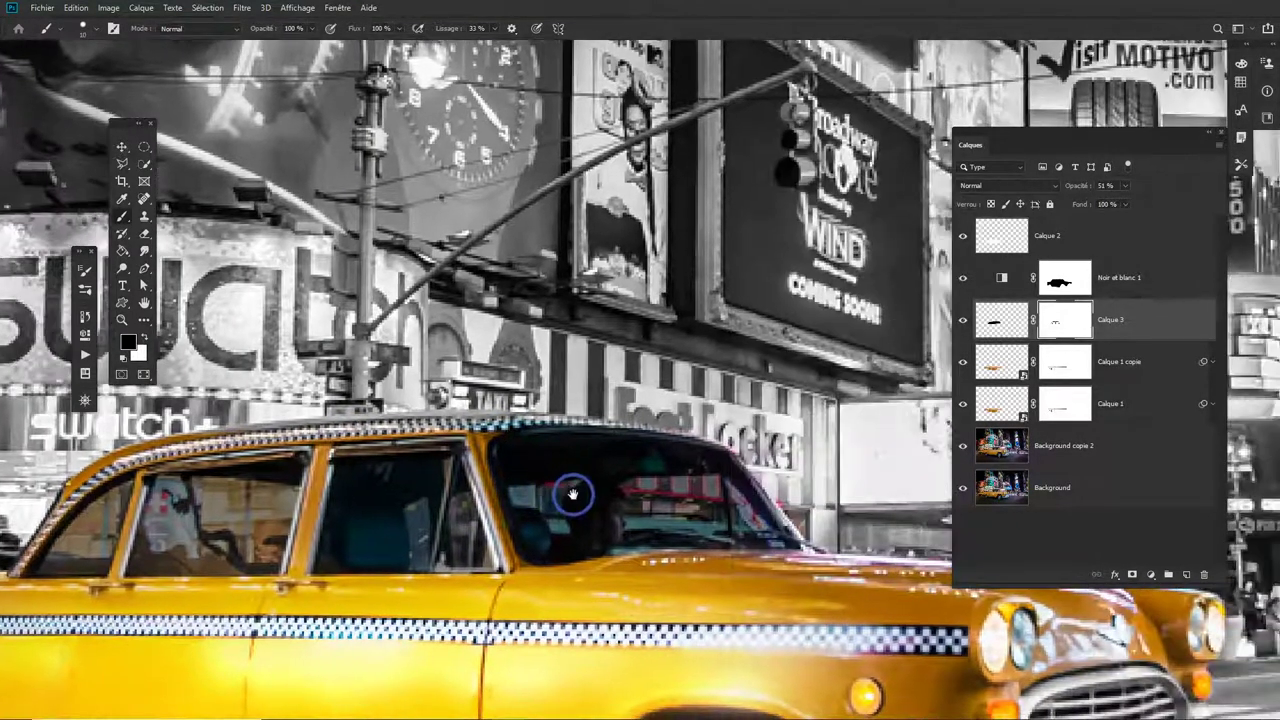
{"action": "scroll", "coordinate": [603, 528], "scroll_direction": "left", "scroll_amount": 4}
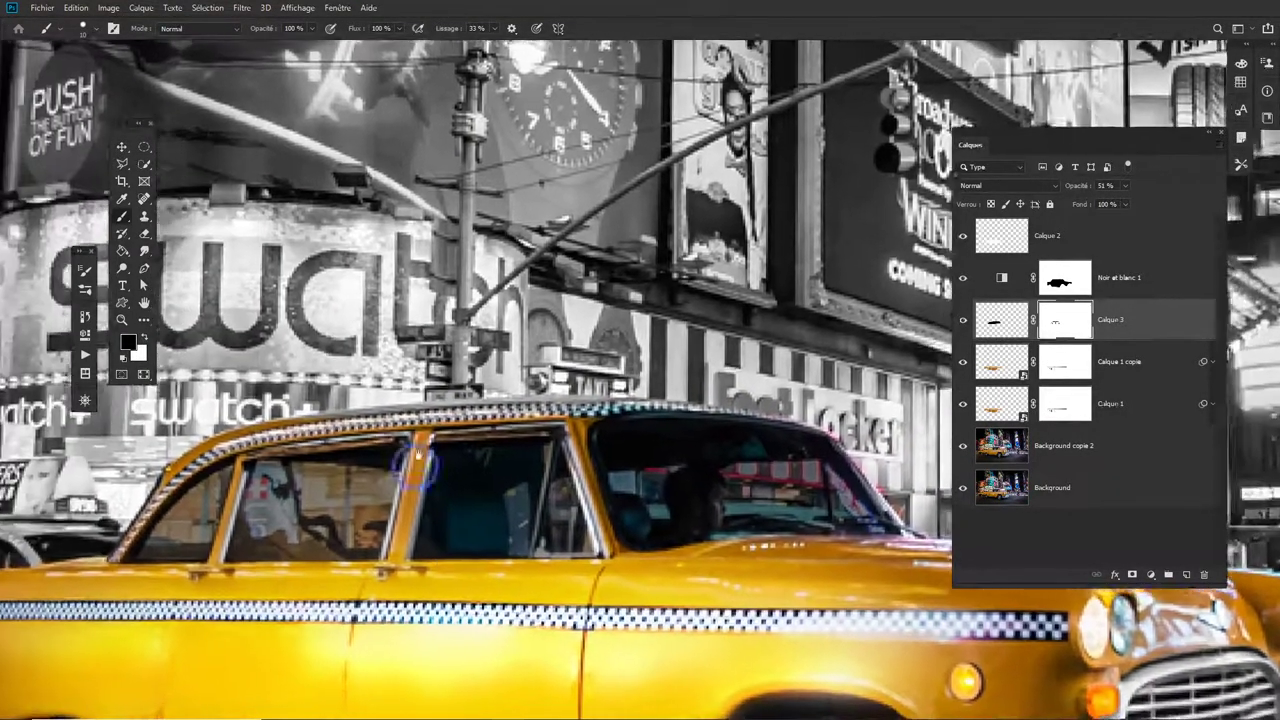
{"action": "mouse_move", "coordinate": [469, 433]}
{"action": "left_mouse_down"}
{"action": "mouse_move", "coordinate": [433, 570]}
{"action": "mouse_move", "coordinate": [386, 563]}
{"action": "left_mouse_up"}
{"action": "left_click_drag", "start_coordinate": [289, 452], "coordinate": [262, 563]}
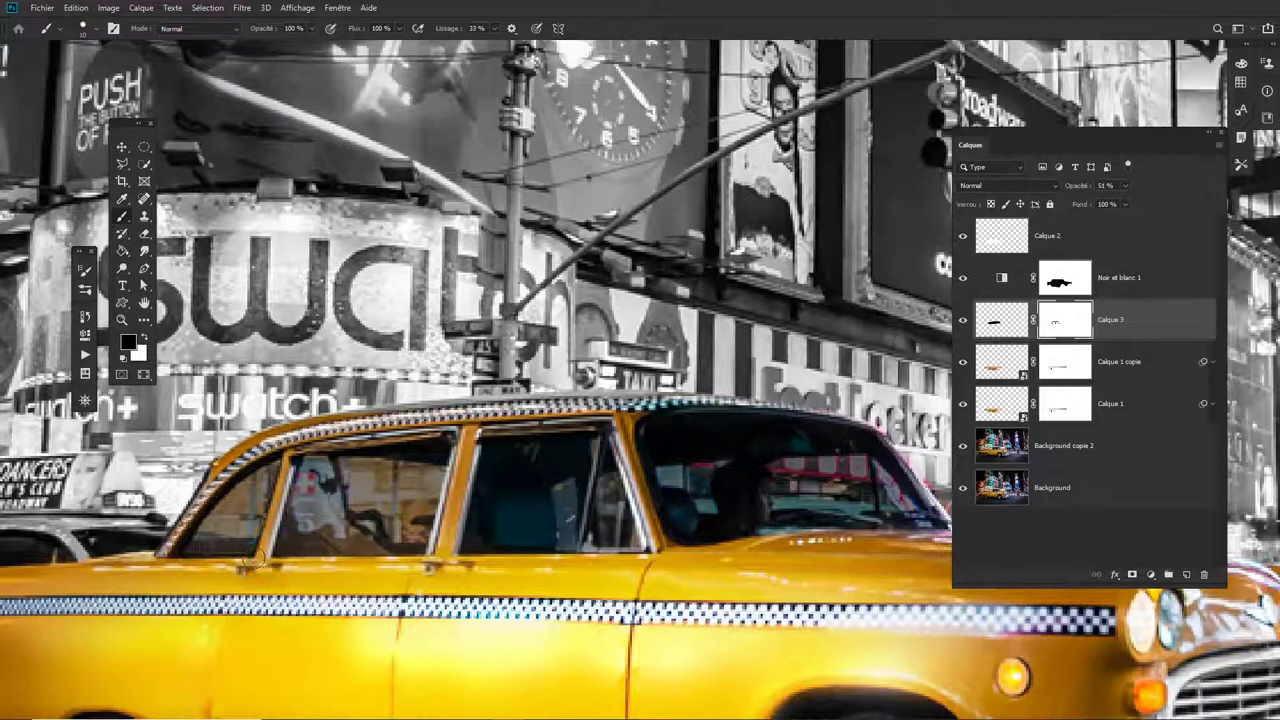
- Mask the dark tint off the front door's chrome vent-window divider and frame with a finer brush
{"action": "mouse_move", "coordinate": [161, 568]}
{"action": "left_mouse_down"}
{"action": "mouse_move", "coordinate": [517, 550]}
{"action": "mouse_move", "coordinate": [545, 555]}
{"action": "mouse_move", "coordinate": [524, 562]}
{"action": "mouse_move", "coordinate": [656, 559]}
{"action": "mouse_move", "coordinate": [656, 487]}
{"action": "mouse_move", "coordinate": [636, 535]}
{"action": "mouse_move", "coordinate": [600, 565]}
{"action": "mouse_move", "coordinate": [457, 563]}
{"action": "mouse_move", "coordinate": [506, 553]}
{"action": "mouse_move", "coordinate": [598, 510]}
{"action": "left_mouse_up"}
{"action": "right_click", "coordinate": [600, 437], "text": "alt"}
{"action": "right_click", "coordinate": [598, 437], "text": "alt"}
{"action": "left_click_drag", "start_coordinate": [571, 562], "coordinate": [574, 550]}
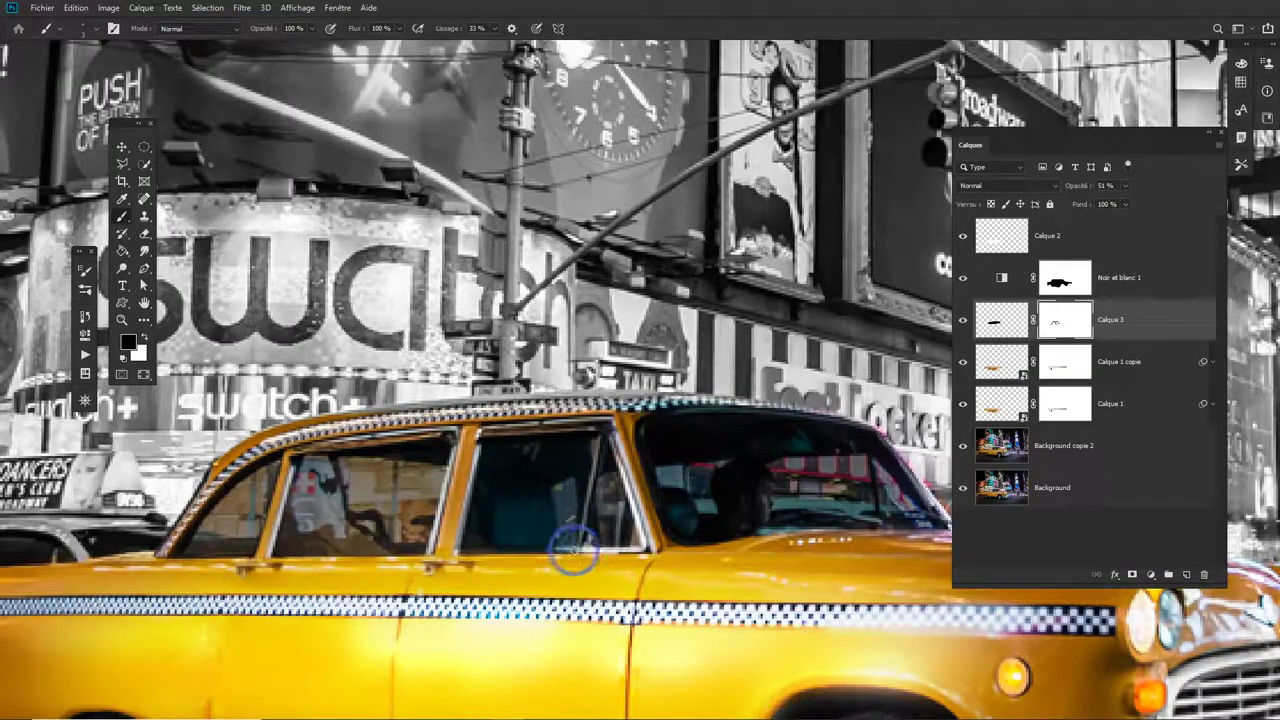
- Raise the opacity of Calque 3 to 79% and compare the windows with and without the tint
{"action": "left_click", "coordinate": [1001, 313]}
{"action": "left_click_drag", "start_coordinate": [1077, 188], "coordinate": [1098, 187]}
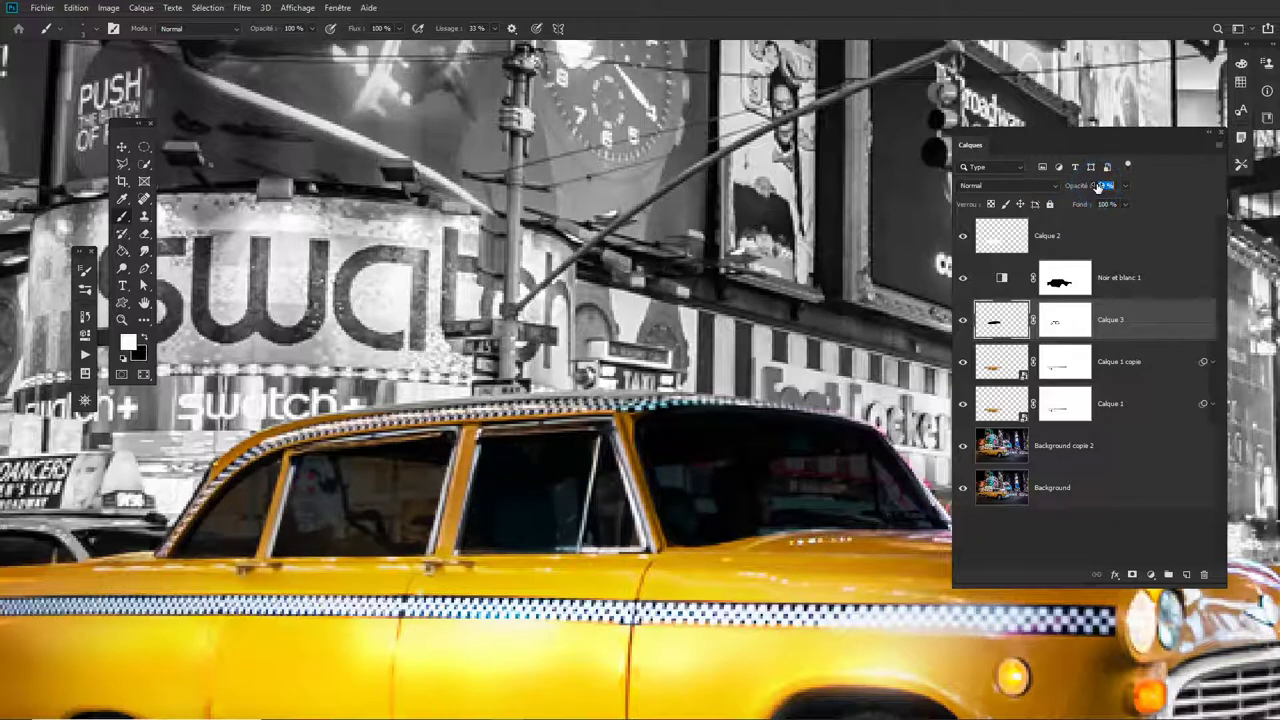
{"action": "scroll", "coordinate": [705, 506], "scroll_direction": "down", "scroll_amount": 3}
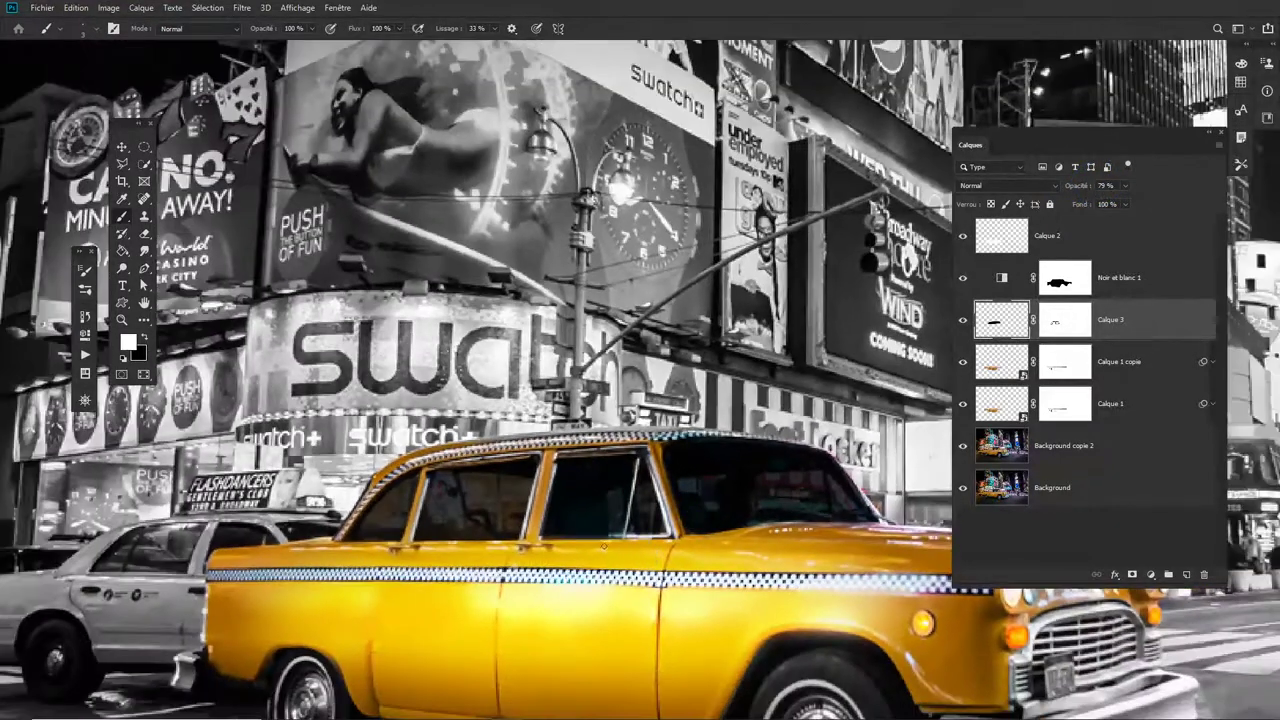
{"action": "left_click", "coordinate": [963, 320]}
{"action": "left_click", "coordinate": [963, 320]}
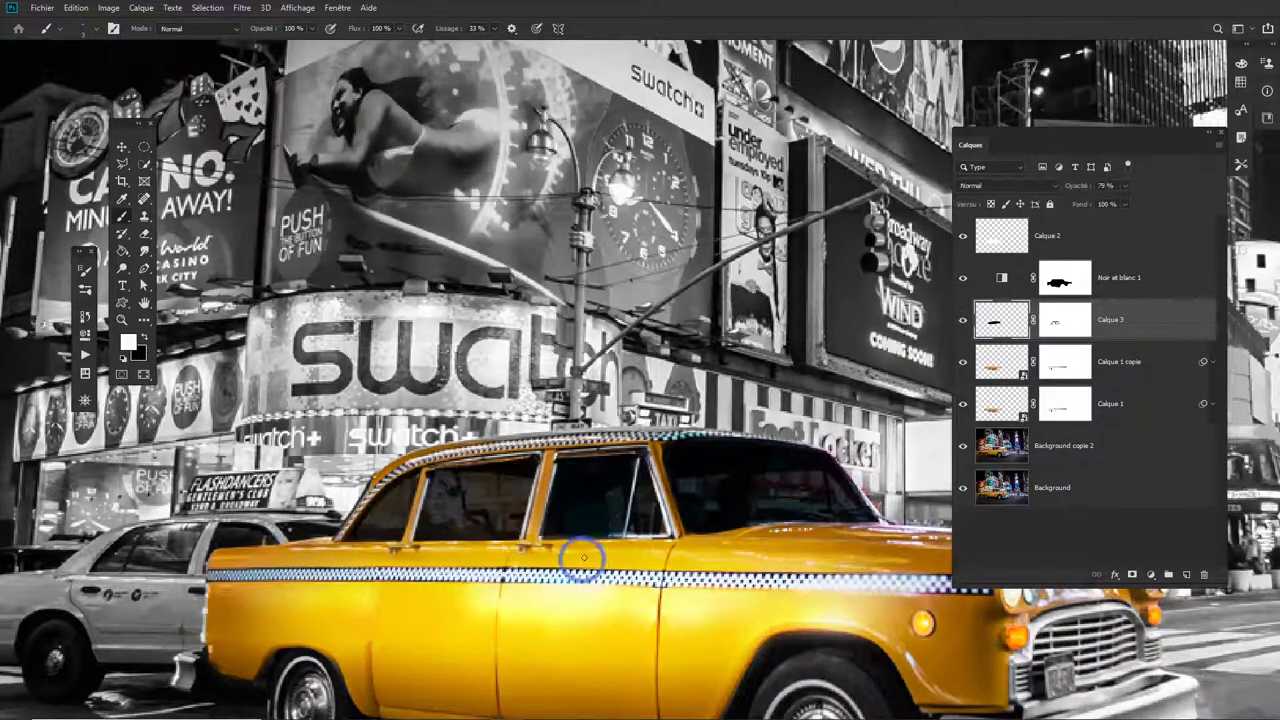
- Refine the Calque 3 mask around the front door window, alternating black and white to clean up the chrome frame edges
{"action": "scroll", "coordinate": [630, 540], "scroll_direction": "up", "scroll_amount": 3}
{"action": "key", "text": "x"}
{"action": "left_click", "coordinate": [1065, 320]}
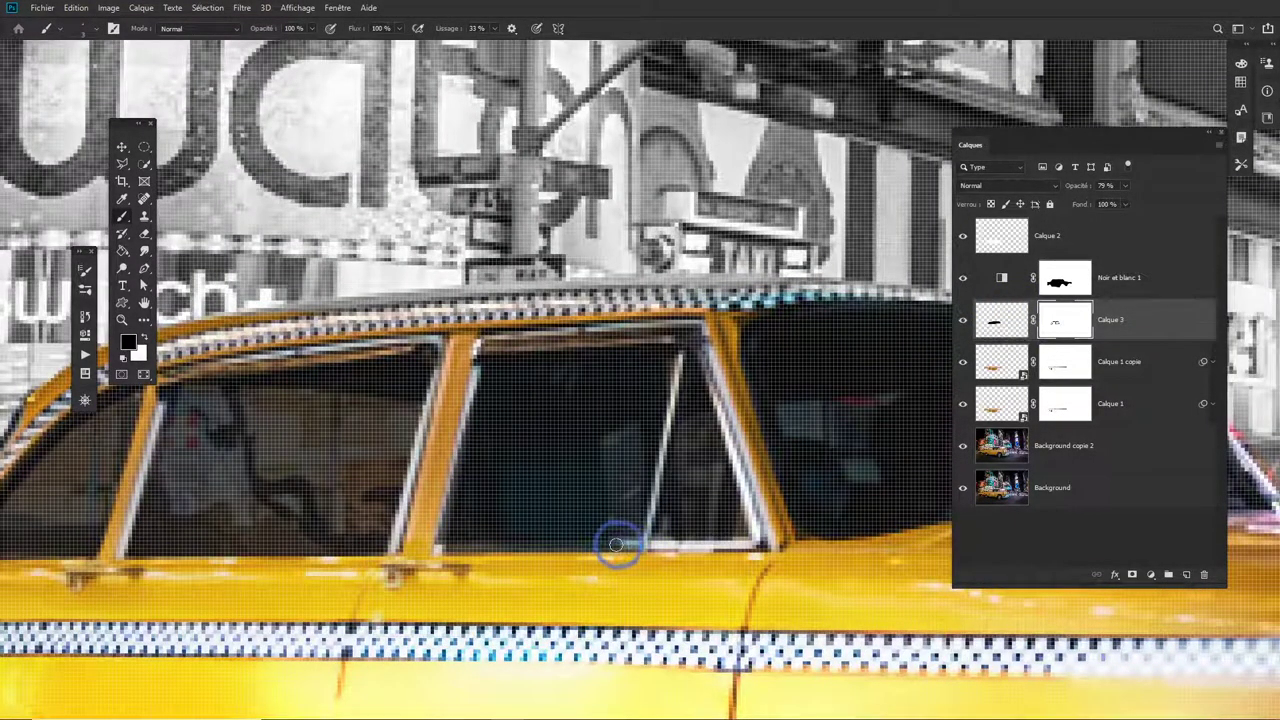
{"action": "key", "text": "x"}
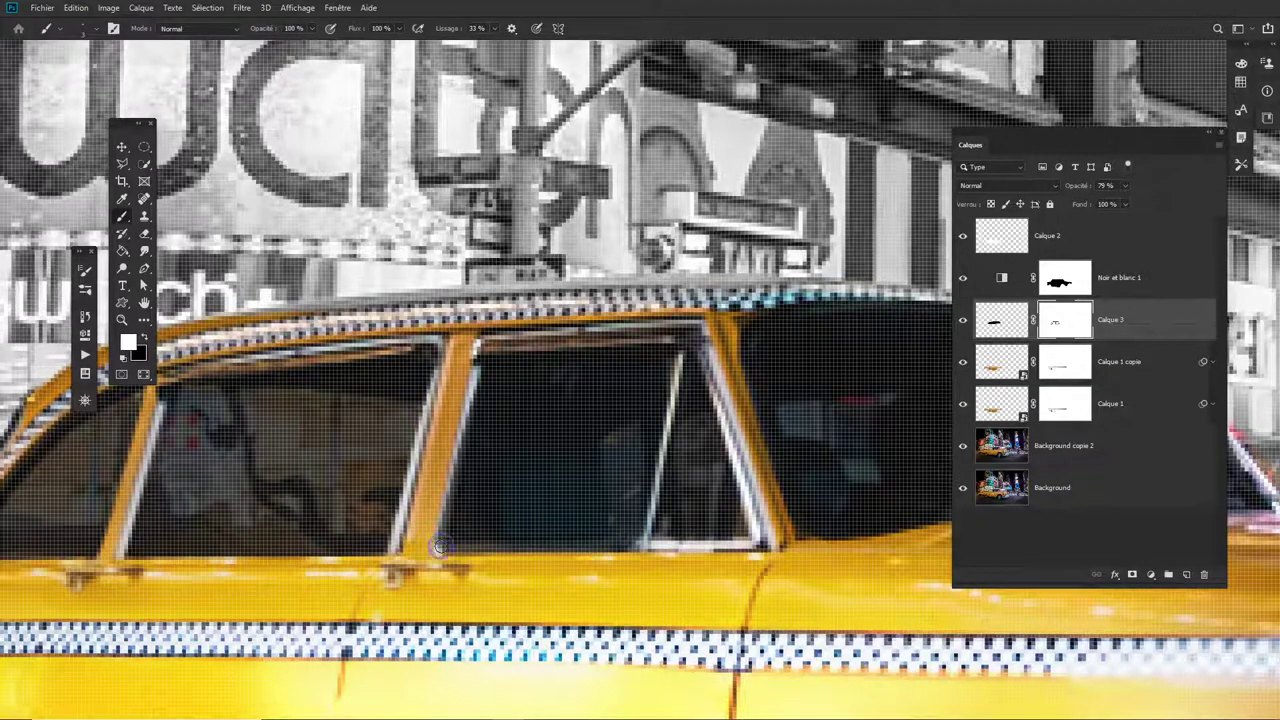
{"action": "key", "text": "x"}
{"action": "mouse_move", "coordinate": [676, 336]}
{"action": "left_mouse_down"}
{"action": "mouse_move", "coordinate": [698, 355]}
{"action": "mouse_move", "coordinate": [683, 358]}
{"action": "left_mouse_up"}
{"action": "key", "text": "x"}
{"action": "scroll", "coordinate": [717, 480], "scroll_direction": "down", "scroll_amount": 3}
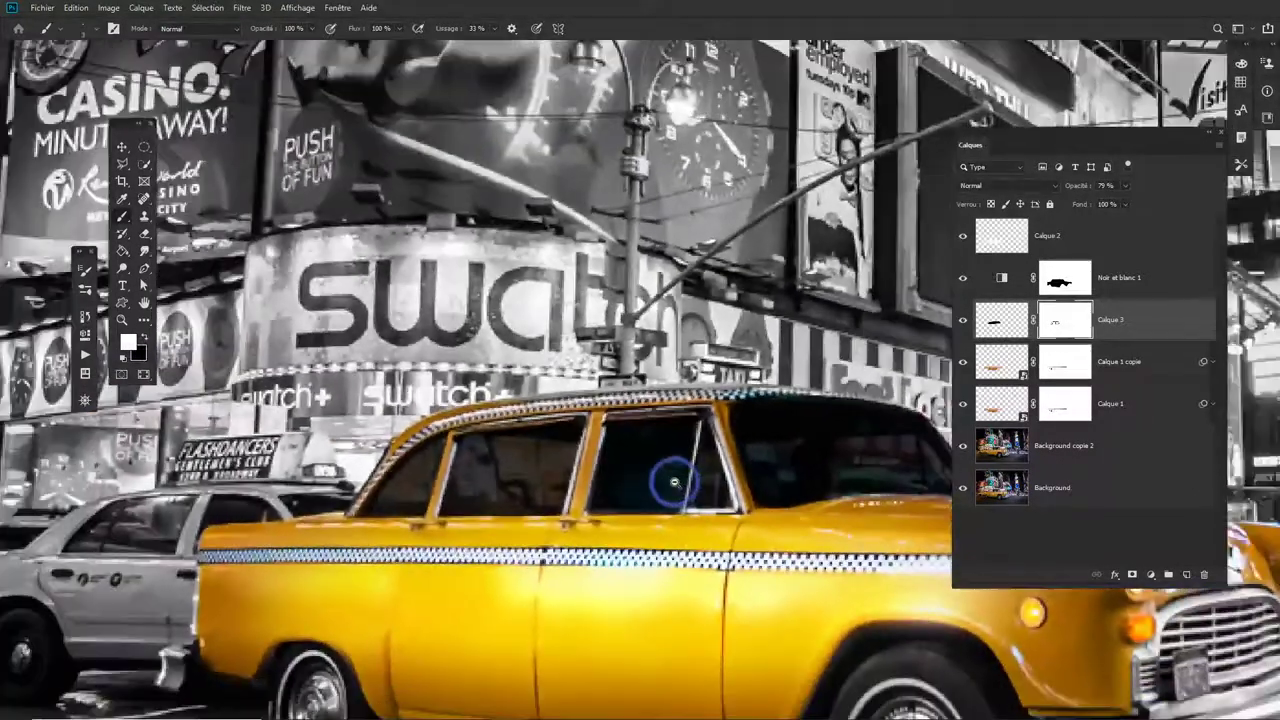
{"action": "left_click_drag", "start_coordinate": [757, 477], "coordinate": [715, 478]}
{"action": "left_click_drag", "start_coordinate": [823, 467], "coordinate": [631, 469]}
{"action": "key", "text": "x"}
- Try the Produit blend mode on Calque 3, return it to Normal and set the opacity to 81%
{"action": "left_click", "coordinate": [1012, 183]}
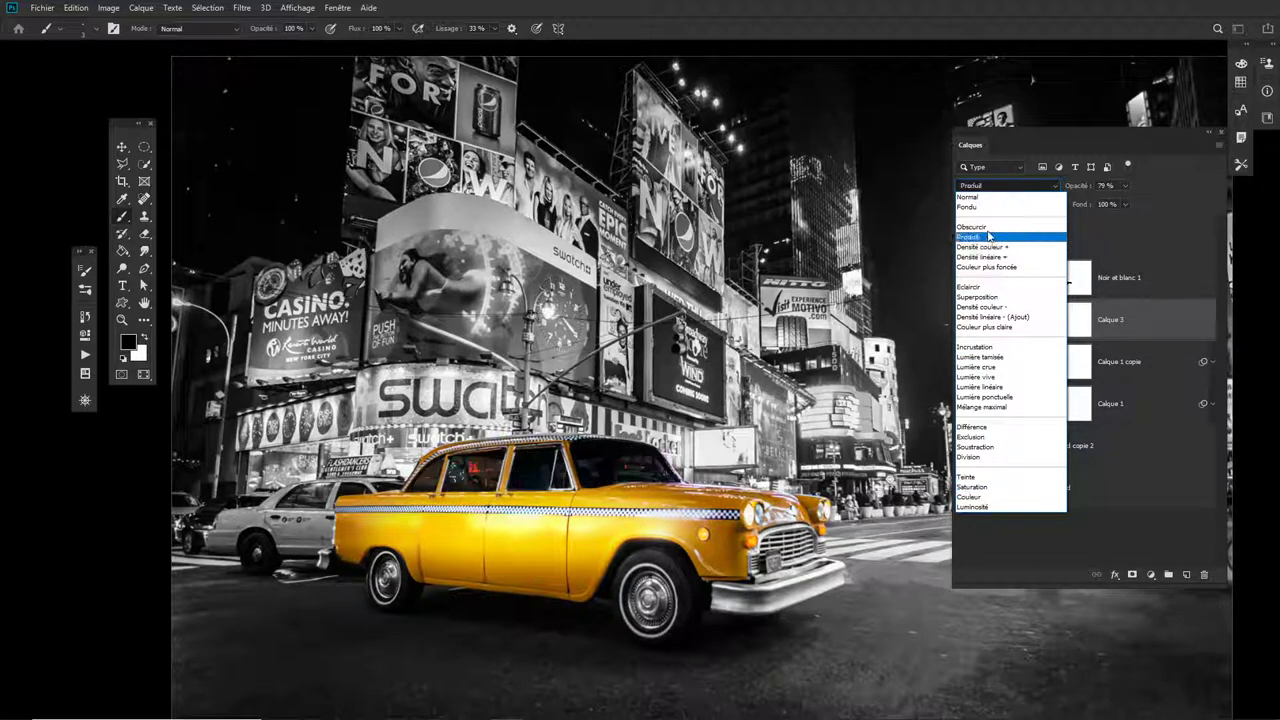
{"action": "left_click", "coordinate": [975, 197]}
{"action": "left_click_drag", "start_coordinate": [1073, 186], "coordinate": [1076, 188]}
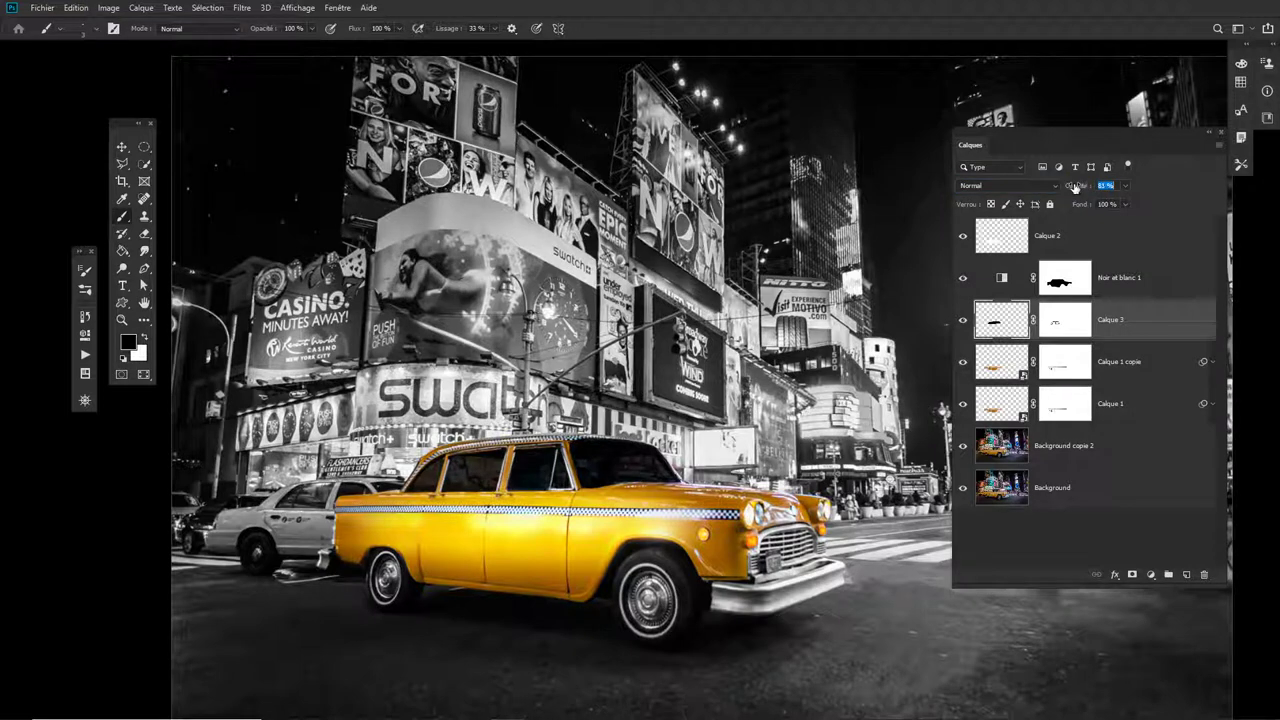
{"action": "scroll", "coordinate": [743, 440], "scroll_direction": "down", "scroll_amount": 4}
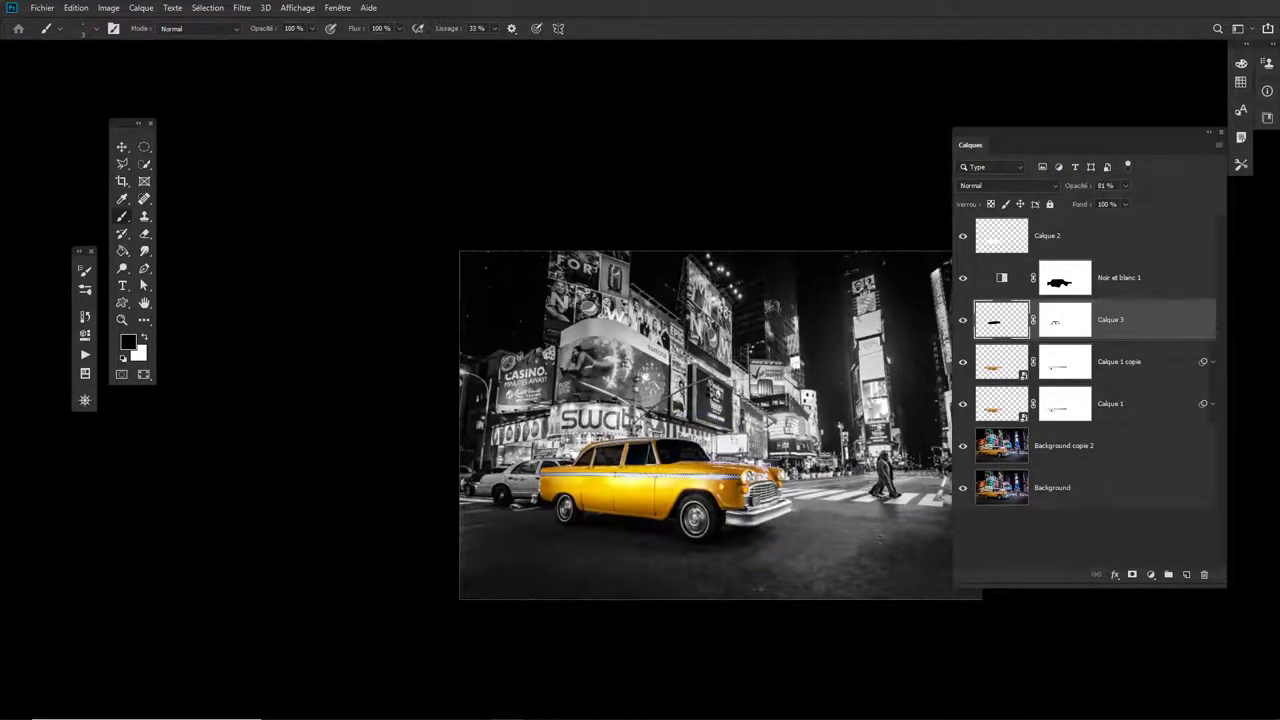
{"action": "scroll", "coordinate": [690, 400], "scroll_direction": "up", "scroll_amount": 3}
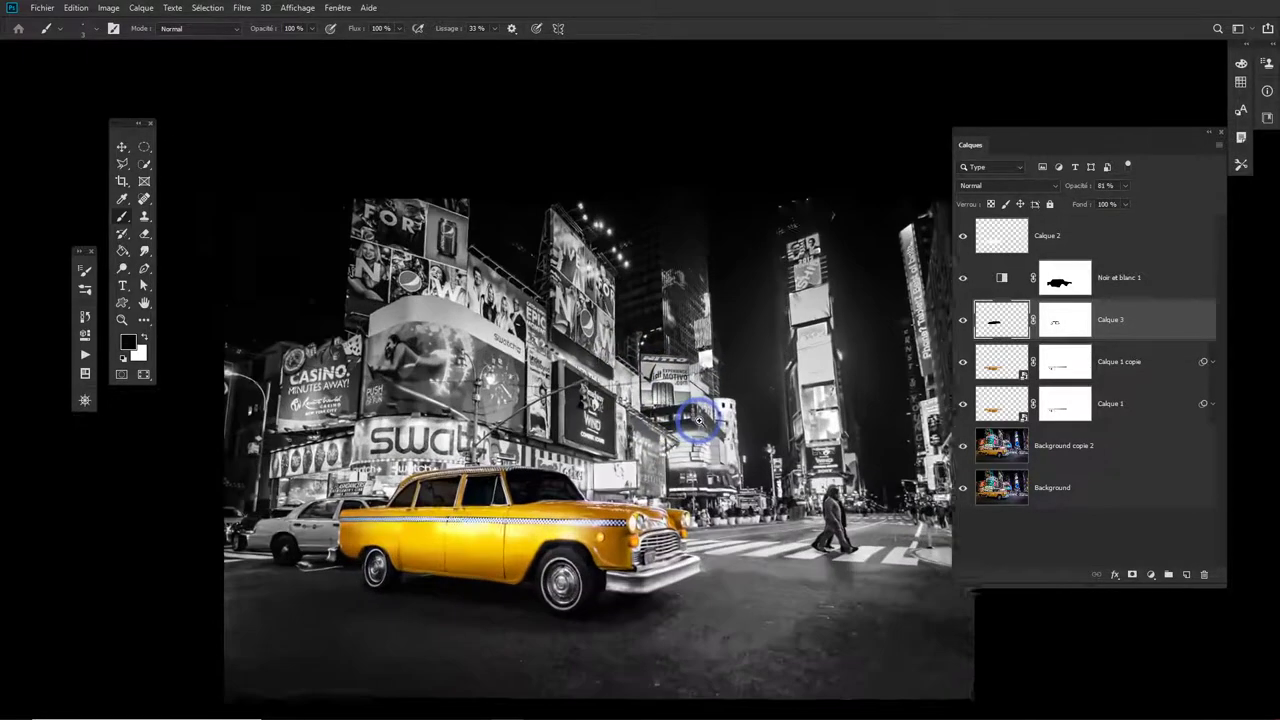
- Add a Teinte/Saturation adjustment layer above Calque 2
{"action": "left_click", "coordinate": [1104, 233]}
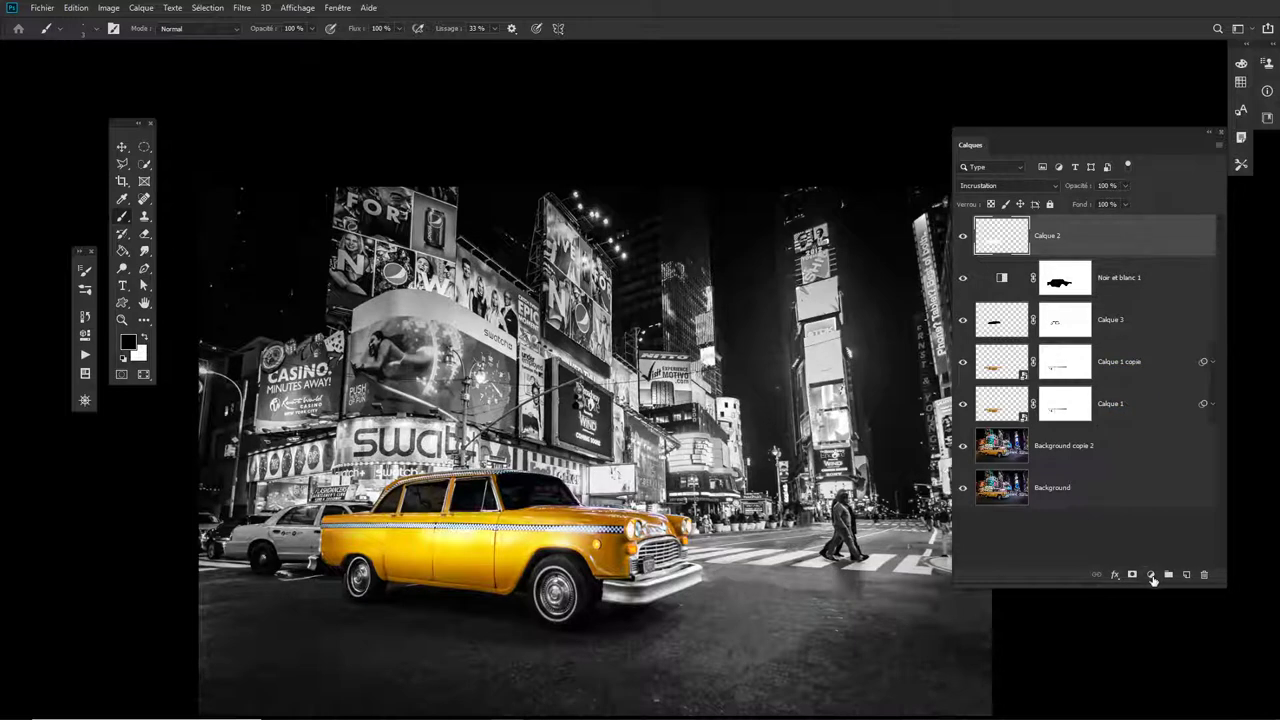
{"action": "left_click", "coordinate": [1151, 575]}
{"action": "left_click", "coordinate": [1183, 450]}
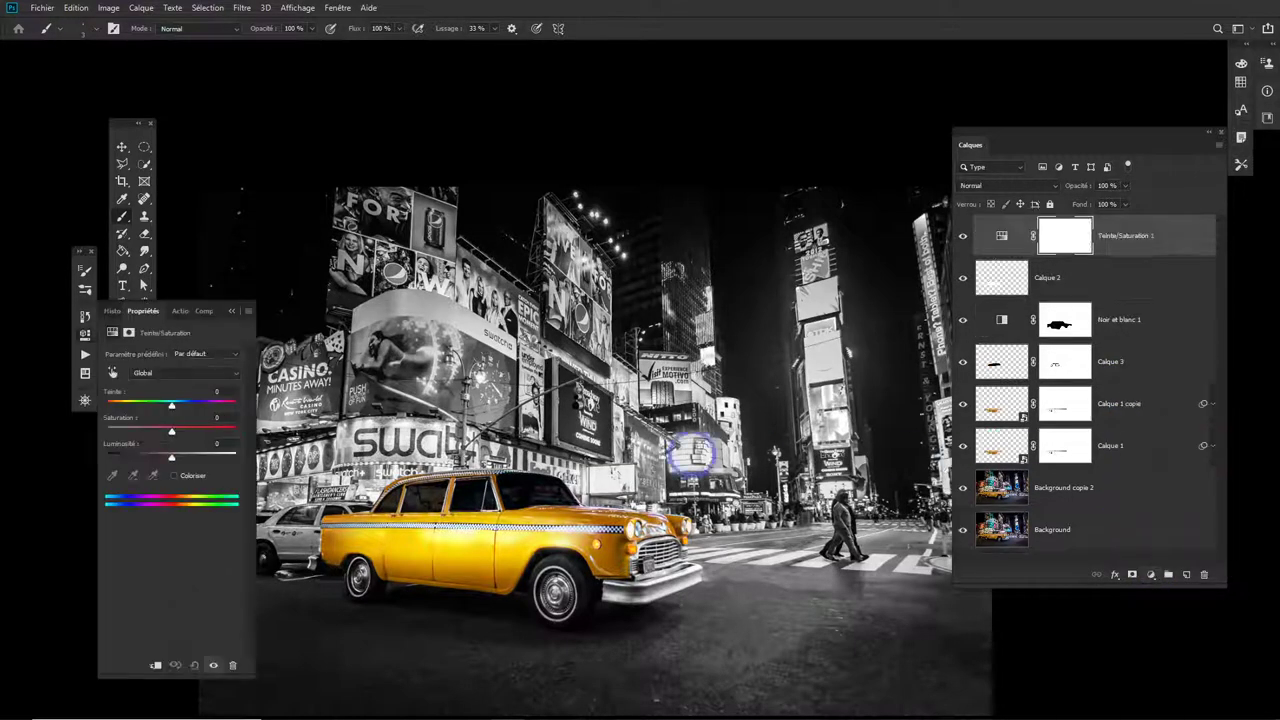
- Shift the global hue to turn the taxi orange, slightly raise the saturation and fine-tune the luminosity
{"action": "left_click_drag", "start_coordinate": [171, 407], "coordinate": [164, 409]}
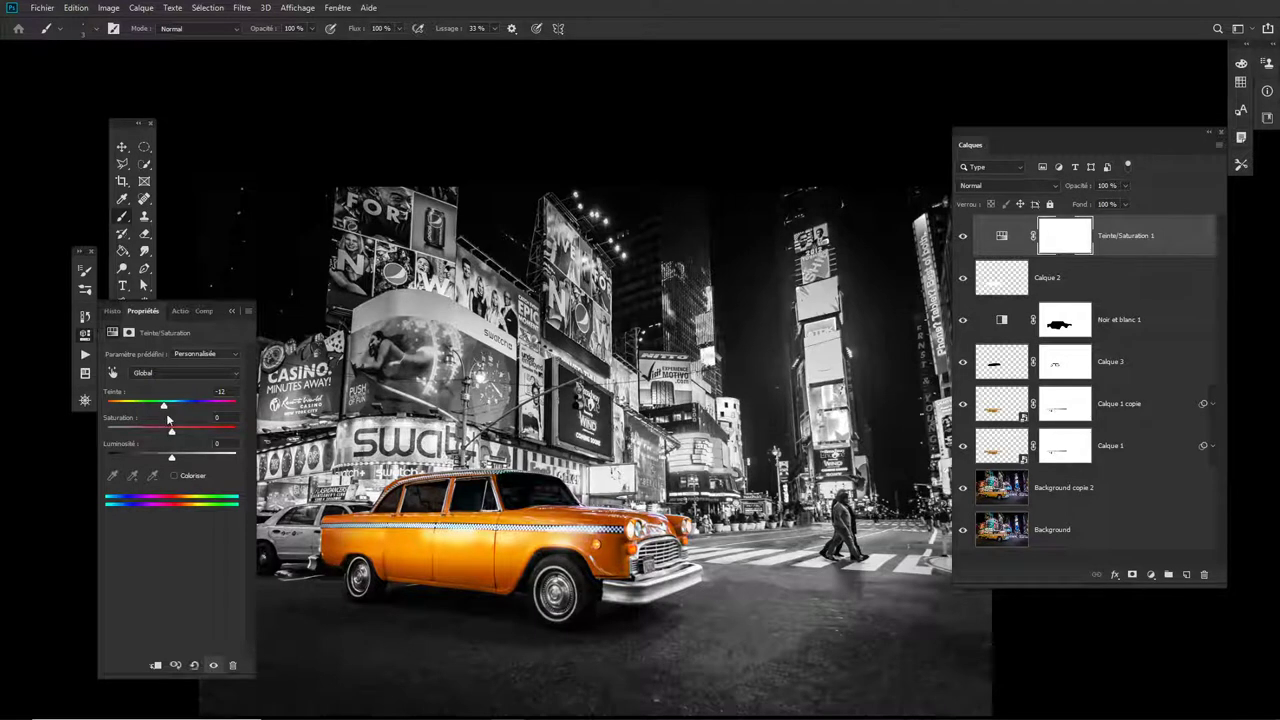
{"action": "left_click_drag", "start_coordinate": [166, 406], "coordinate": [166, 408]}
{"action": "left_click_drag", "start_coordinate": [171, 432], "coordinate": [175, 434]}
{"action": "left_click_drag", "start_coordinate": [172, 460], "coordinate": [173, 463]}
{"action": "left_click", "coordinate": [230, 312]}
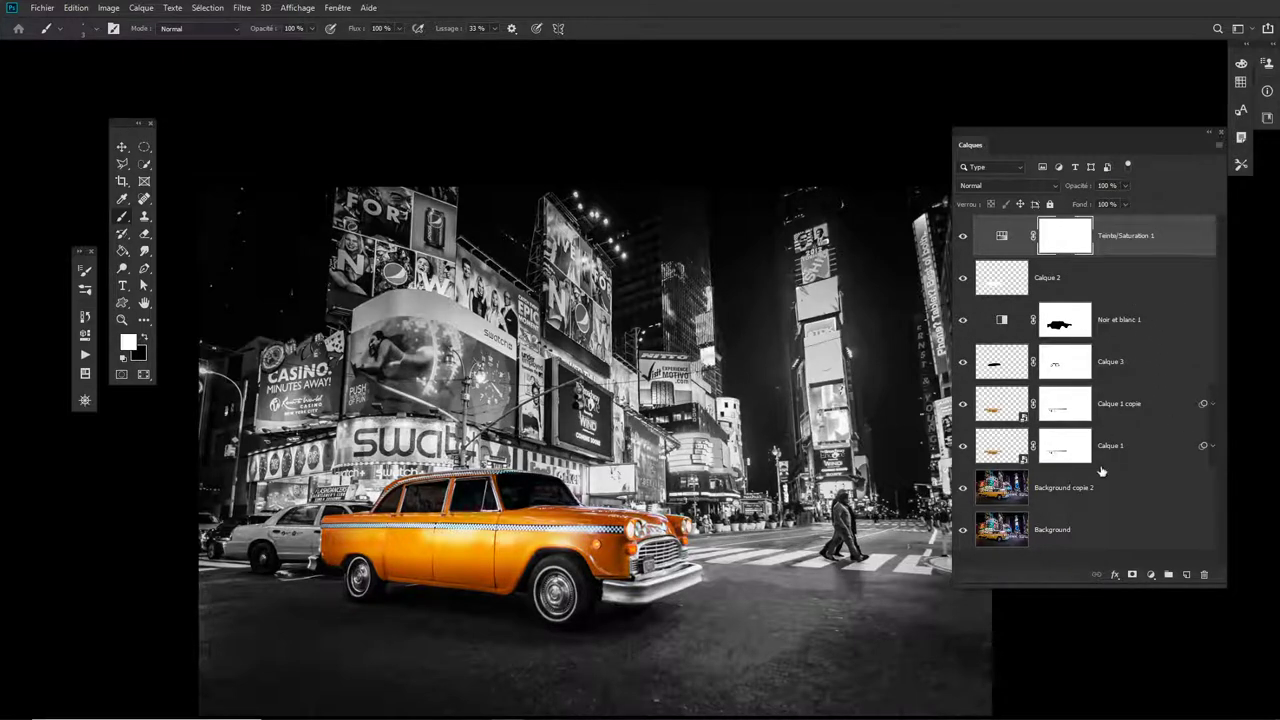
- Select all layers from Teinte/Saturation 1 down to Background and convert them into one smart object
{"action": "left_click", "coordinate": [1111, 537], "text": "shift"}
{"action": "right_click", "coordinate": [1134, 231]}
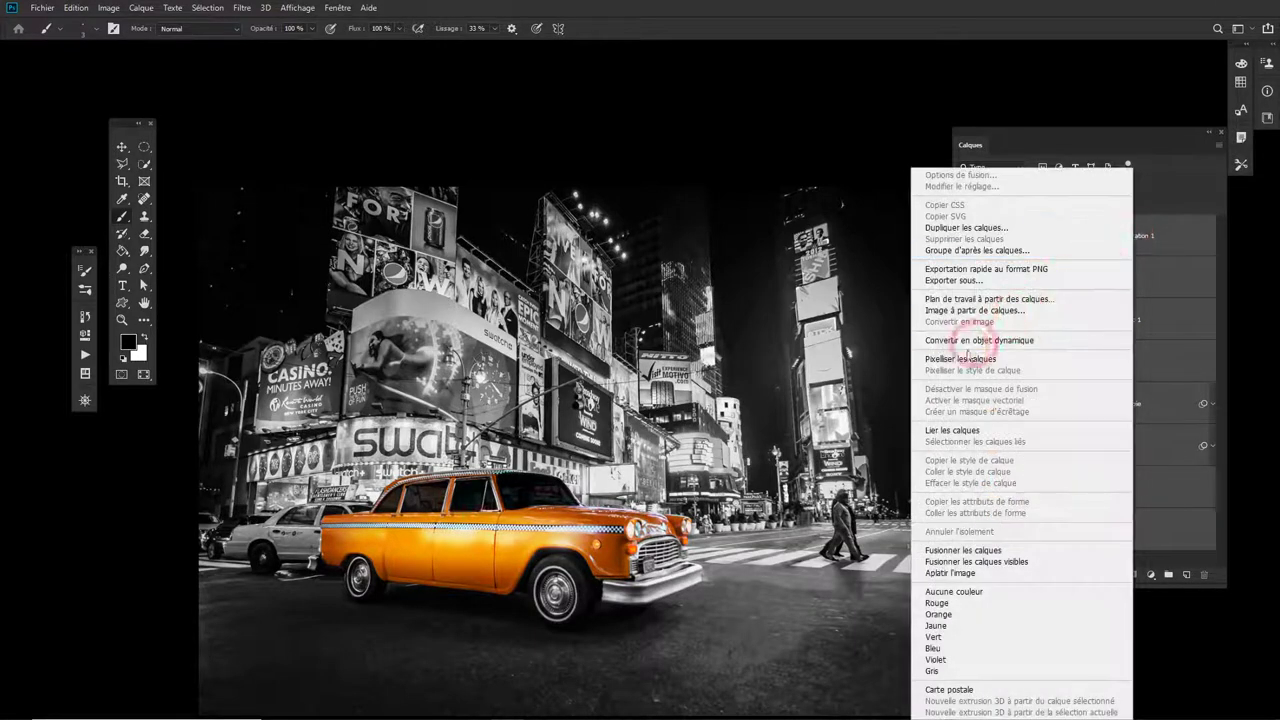
{"action": "left_click", "coordinate": [973, 342]}
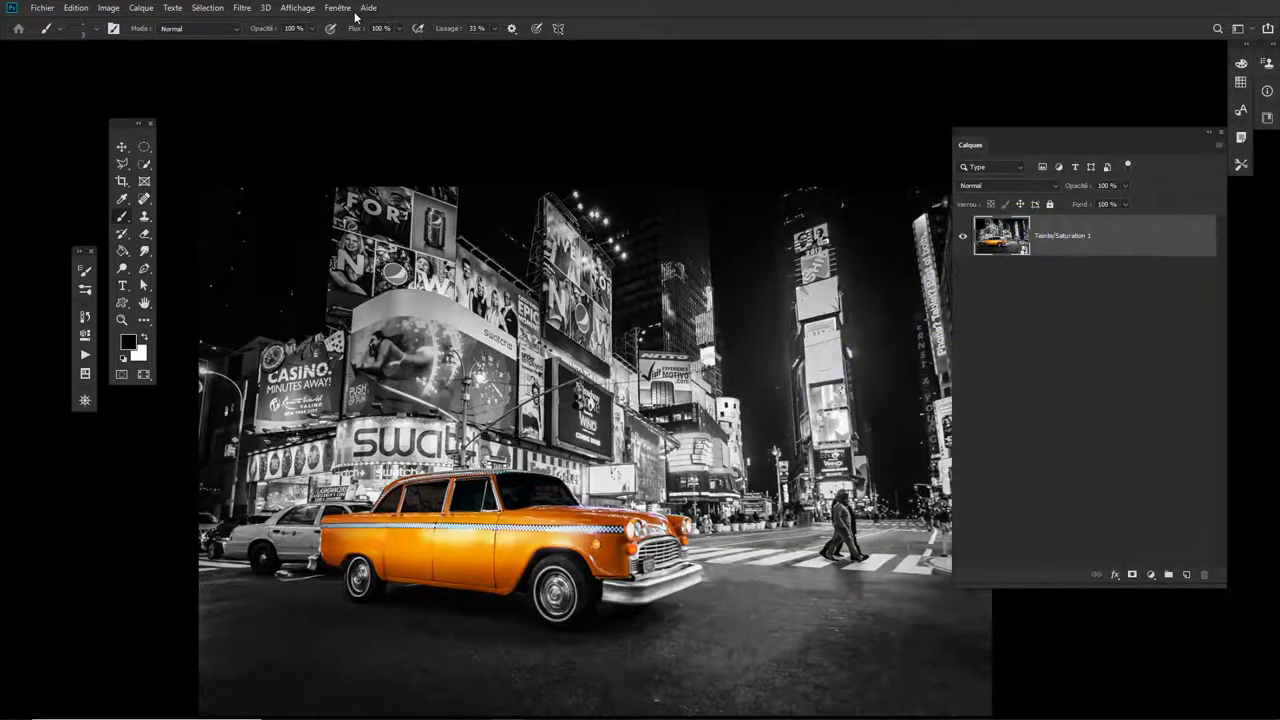
- Open the Camera Raw filter on the Teinte/Saturation 1 smart object and enlarge its window for a bigger preview
{"action": "left_click", "coordinate": [243, 8]}
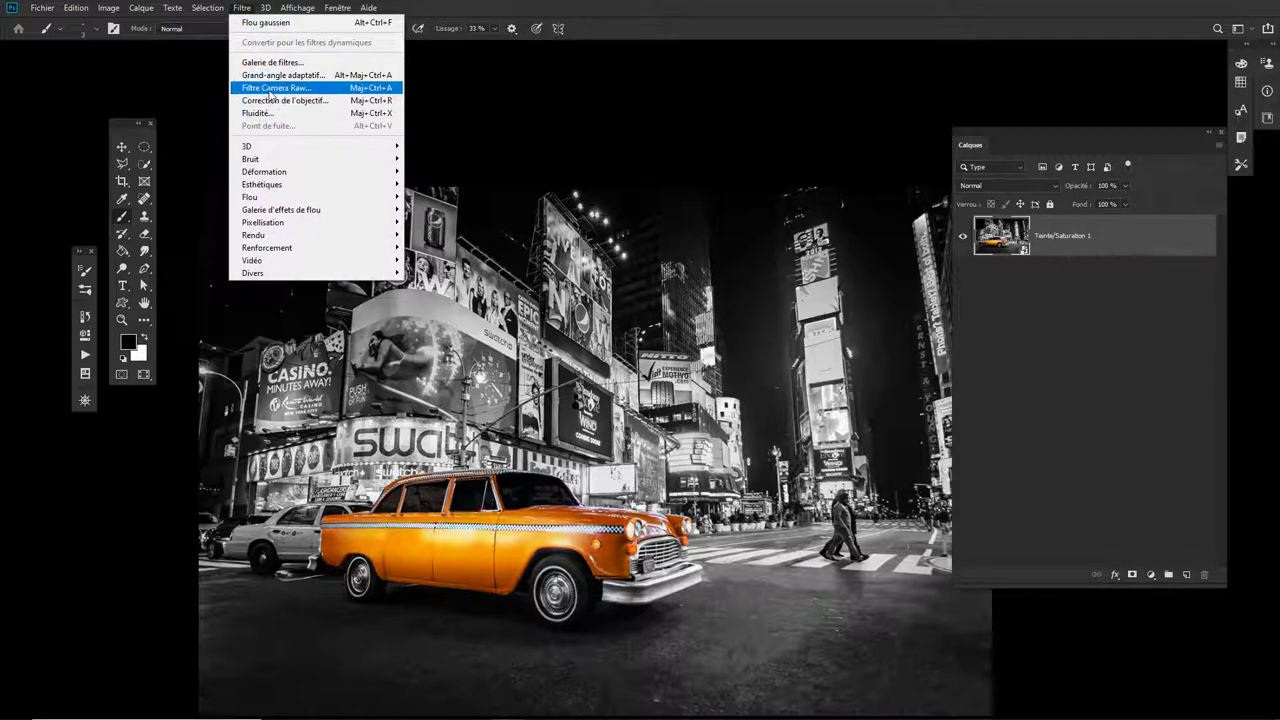
{"action": "left_click", "coordinate": [255, 86]}
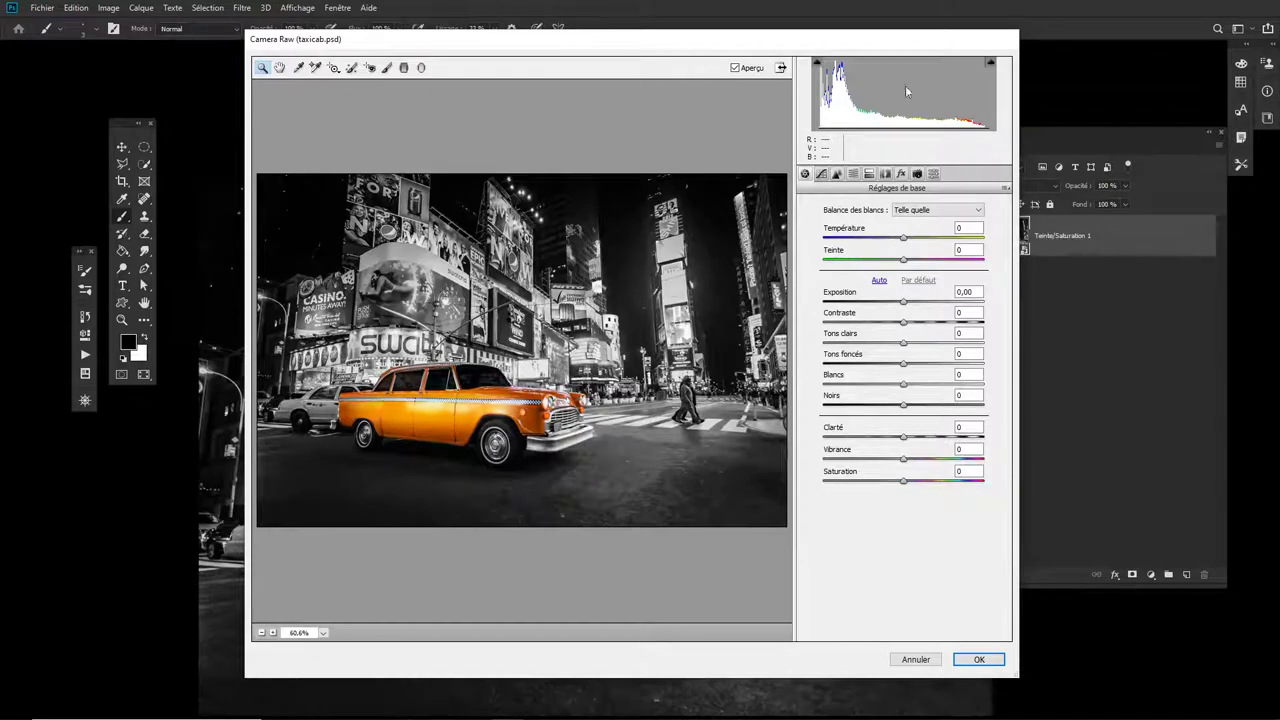
{"action": "left_click_drag", "start_coordinate": [840, 40], "coordinate": [791, 26]}
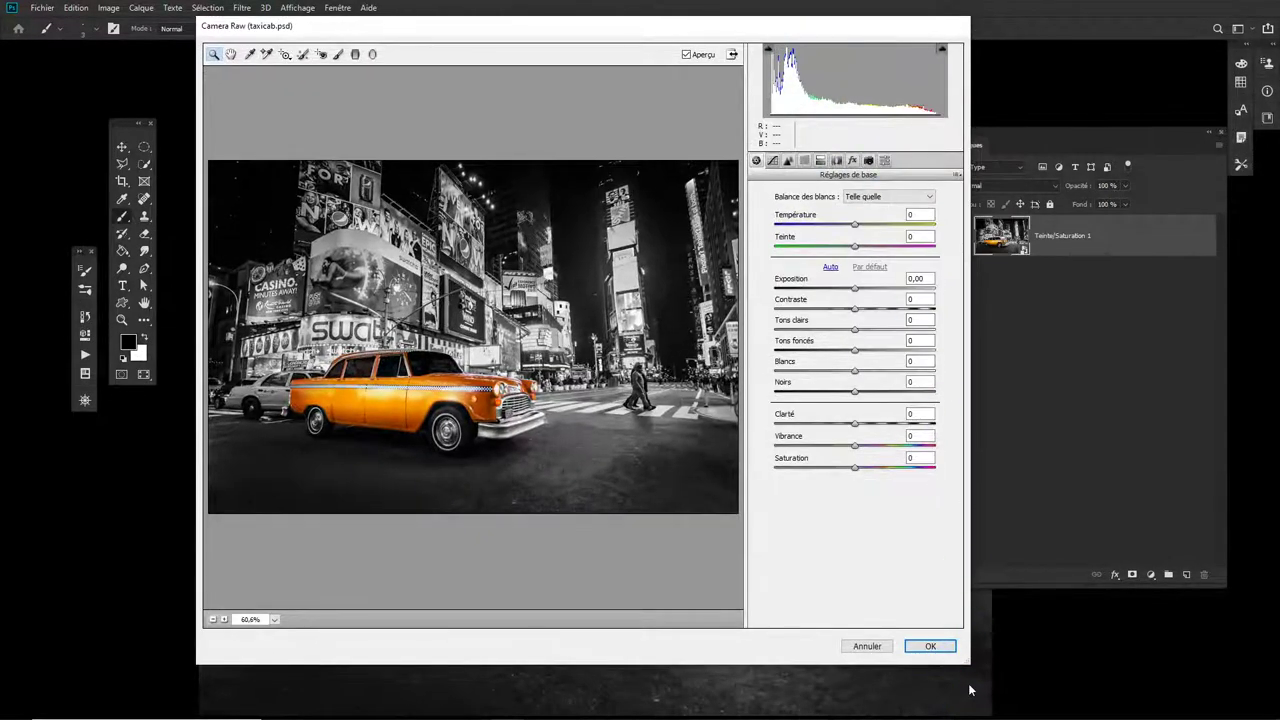
{"action": "left_click_drag", "start_coordinate": [967, 665], "coordinate": [1196, 716]}
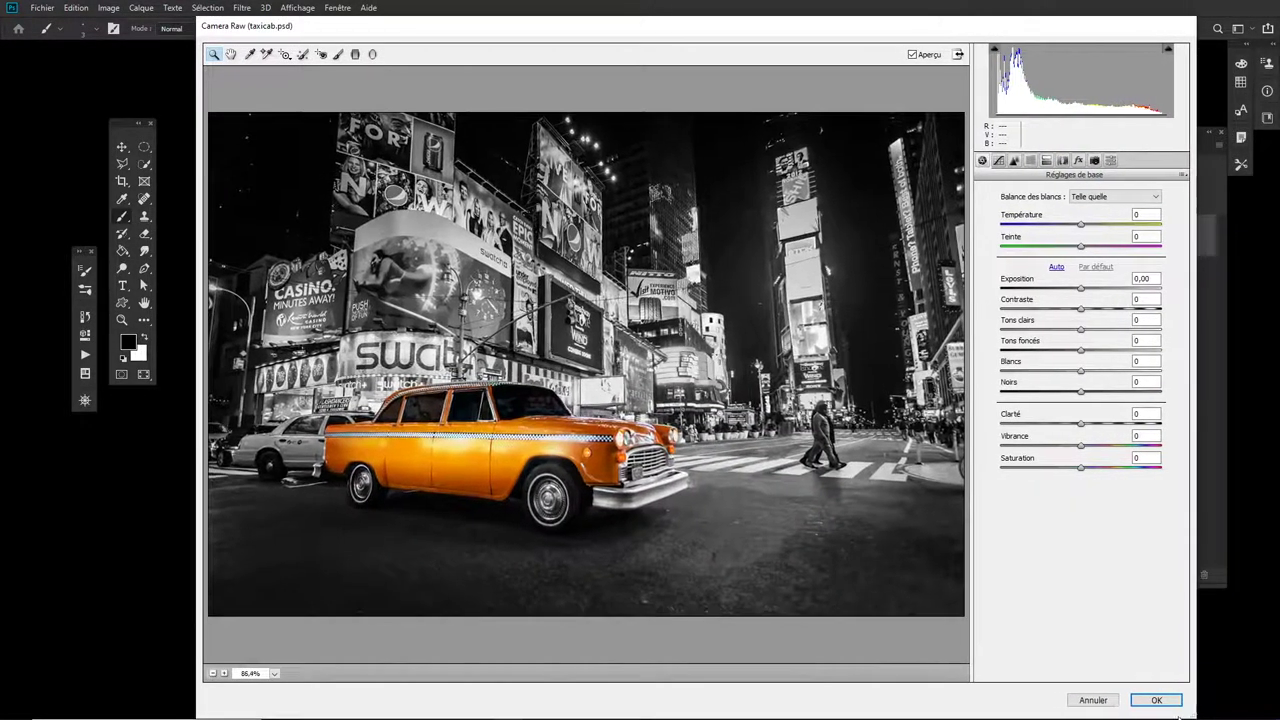
- Set Exposition to +0,40, Contraste to +27 and Tons clairs to -15, and raise the Vibrance very slightly
{"action": "left_click_drag", "start_coordinate": [1080, 289], "coordinate": [1087, 291]}
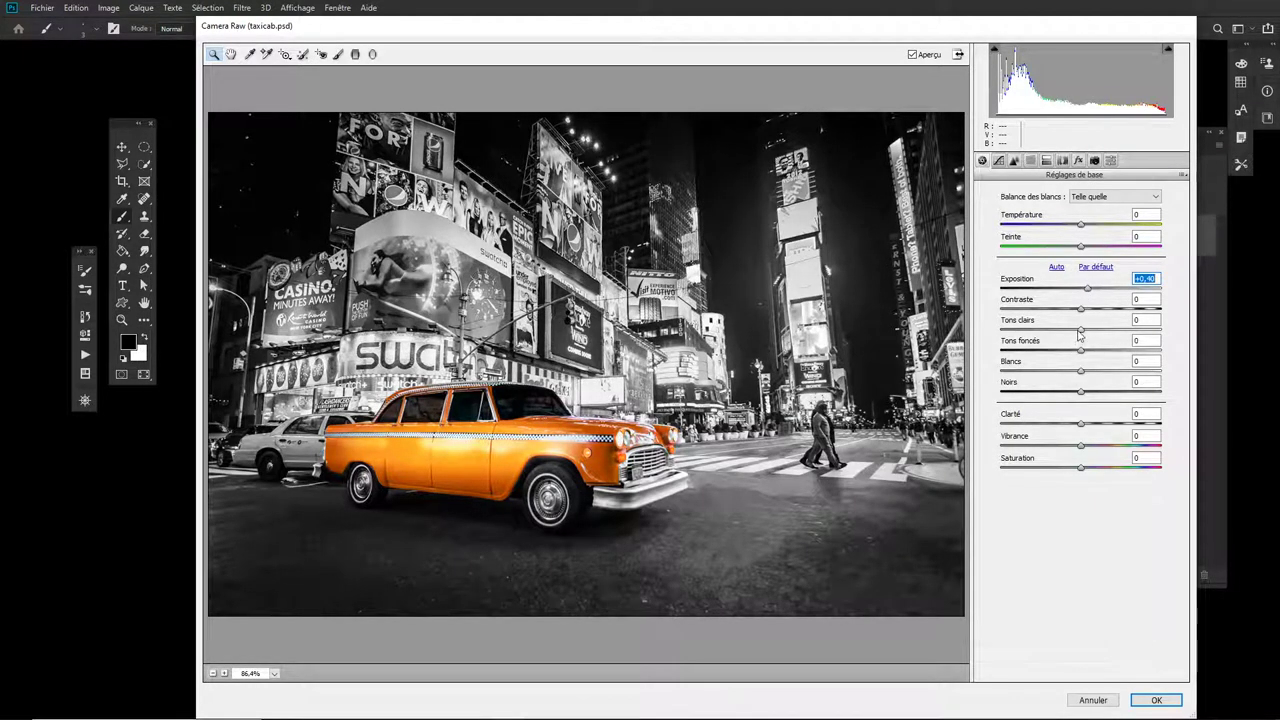
{"action": "left_click_drag", "start_coordinate": [1080, 308], "coordinate": [1070, 338]}
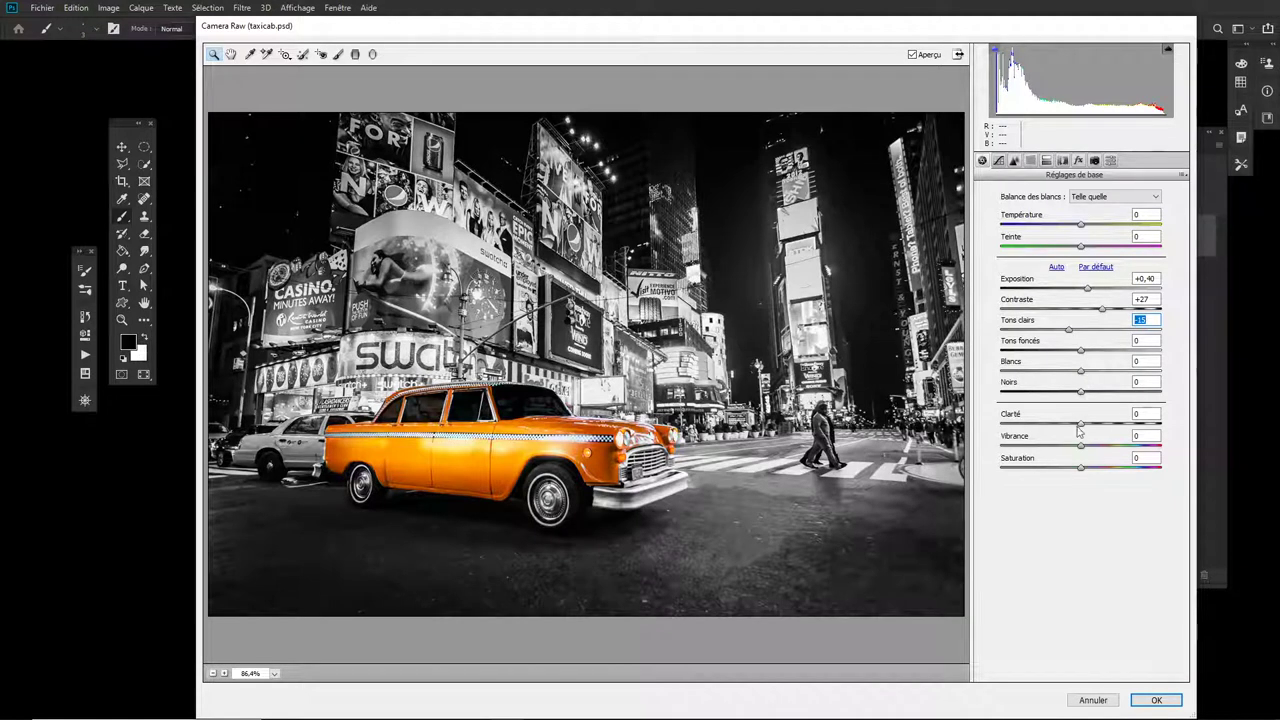
{"action": "left_click_drag", "start_coordinate": [1078, 447], "coordinate": [1092, 449]}
{"action": "double_click", "coordinate": [1080, 447]}
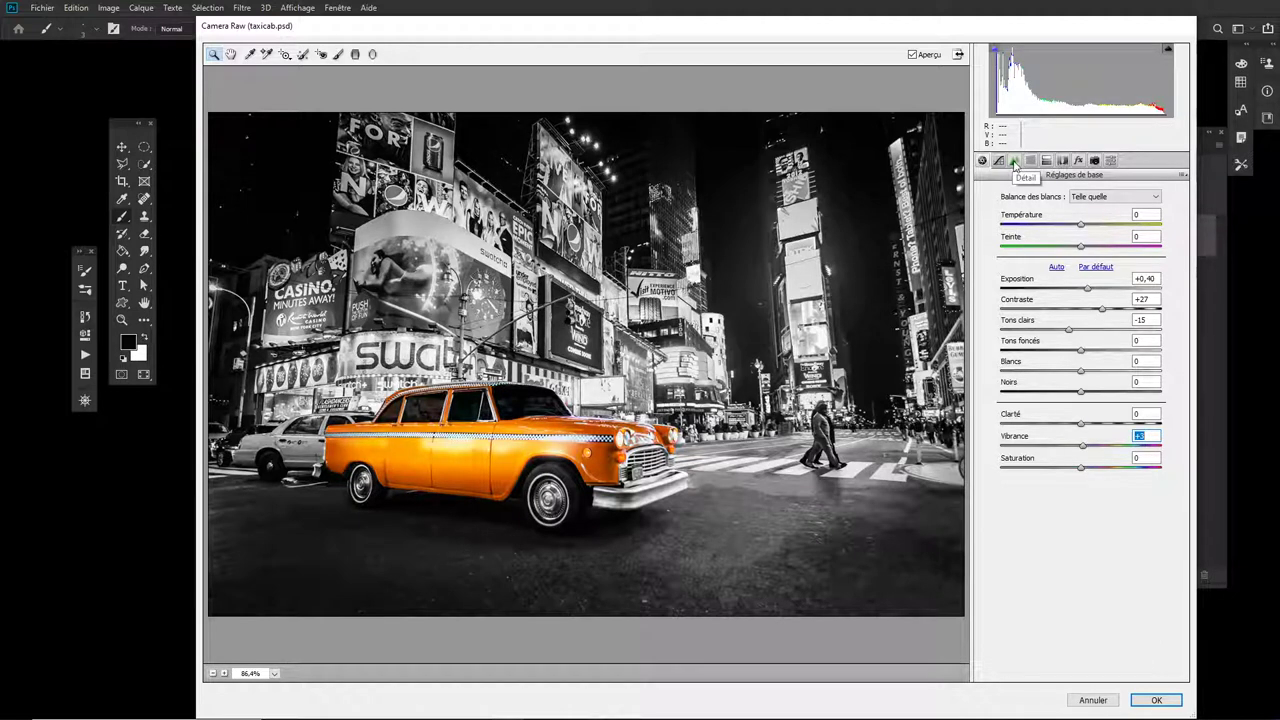
- Try a strong luminance noise reduction in the Détail settings and return it to 0
{"action": "left_click", "coordinate": [1014, 162]}
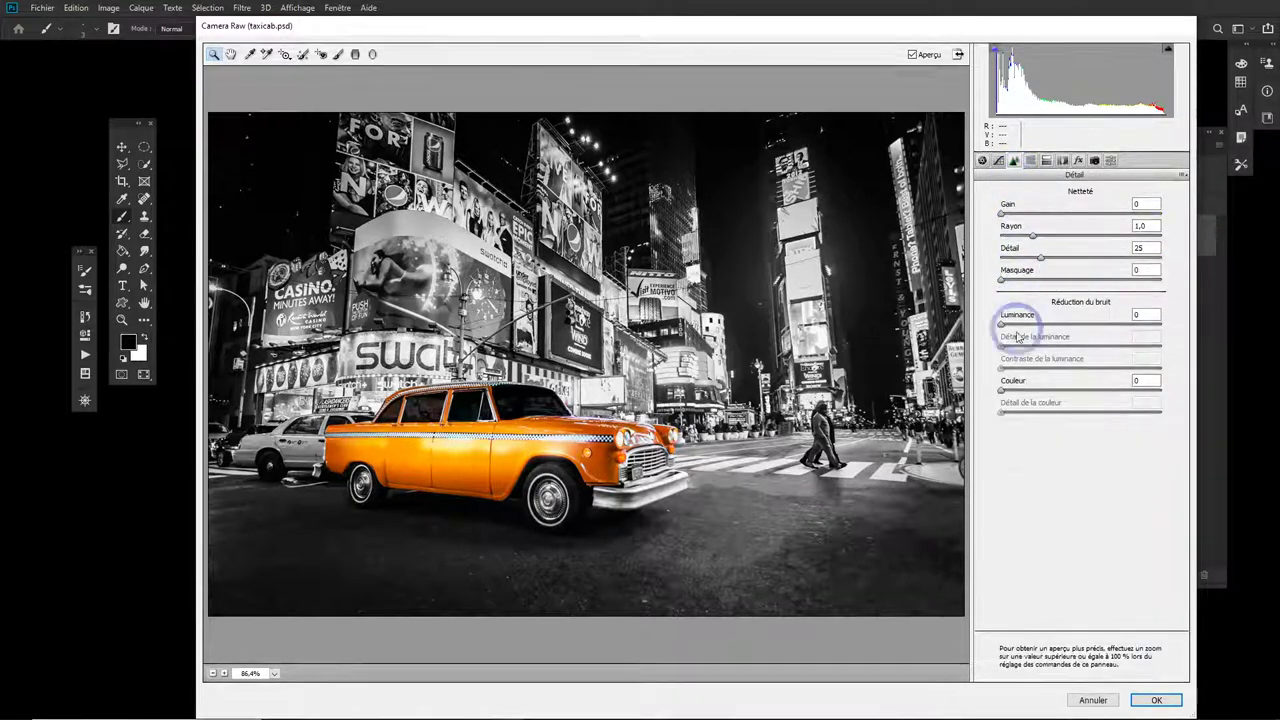
{"action": "left_click_drag", "start_coordinate": [1004, 326], "coordinate": [1094, 334]}
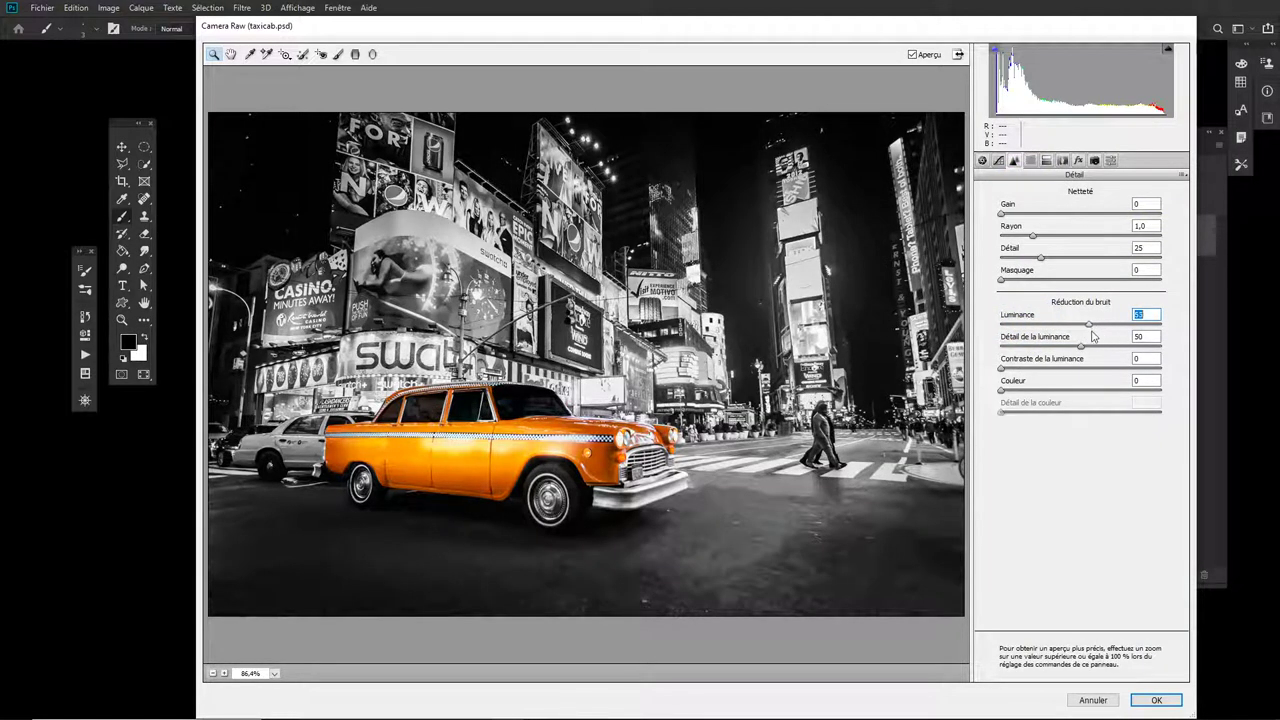
{"action": "left_click_drag", "start_coordinate": [1006, 328], "coordinate": [1001, 326]}
- Try a sharpening gain of 88, inspect the taxi's front at 400% and reset the gain to 0
{"action": "left_click_drag", "start_coordinate": [1001, 213], "coordinate": [1098, 230]}
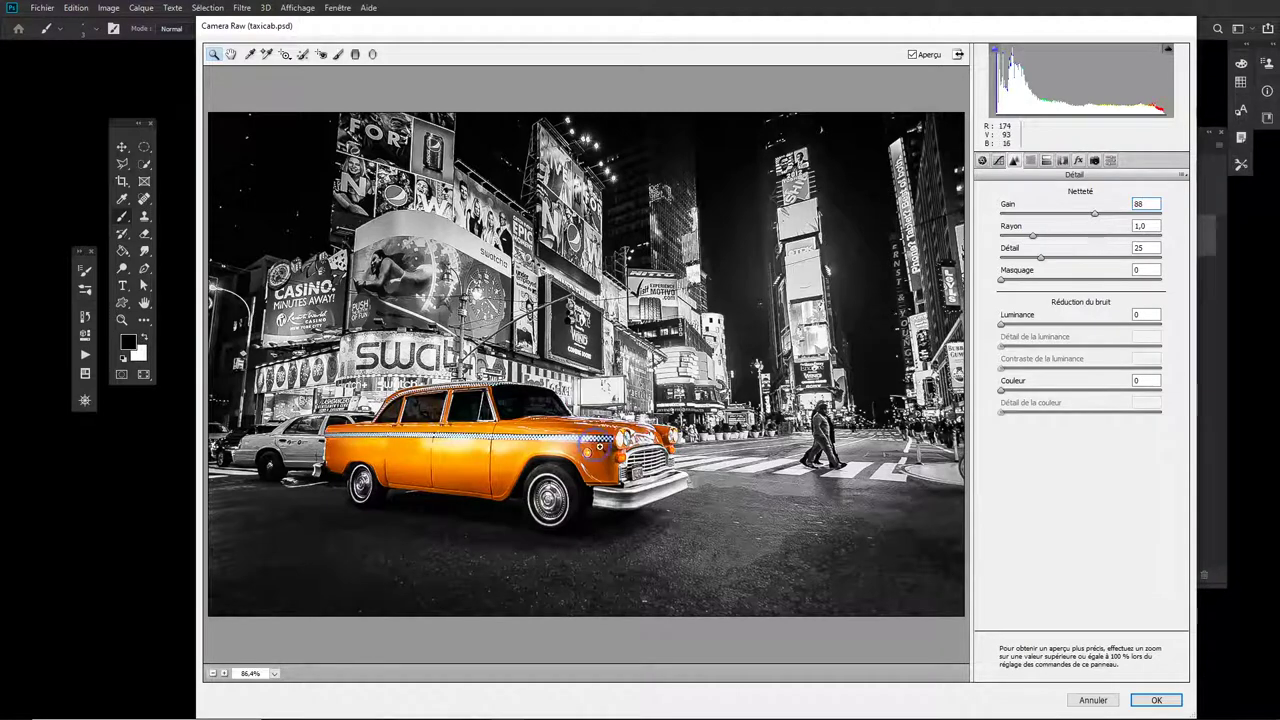
{"action": "left_click", "coordinate": [650, 470]}
{"action": "left_click", "coordinate": [650, 470]}
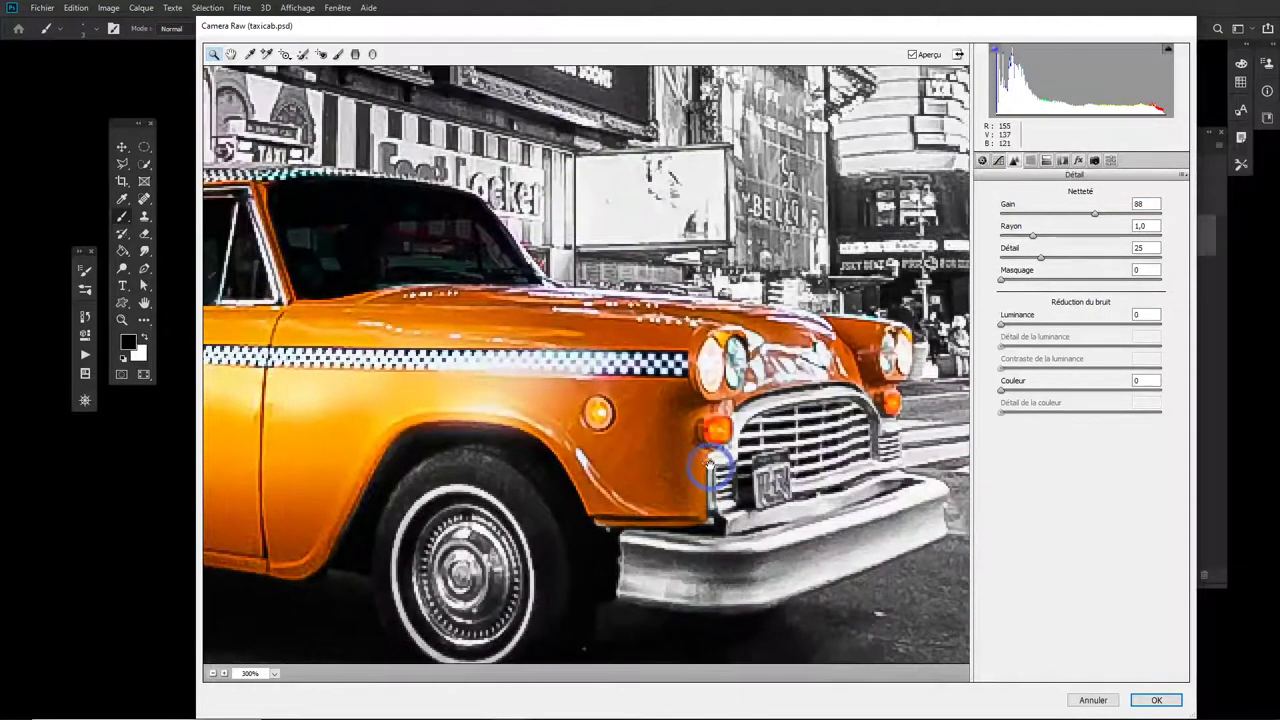
{"action": "left_click", "coordinate": [662, 432]}
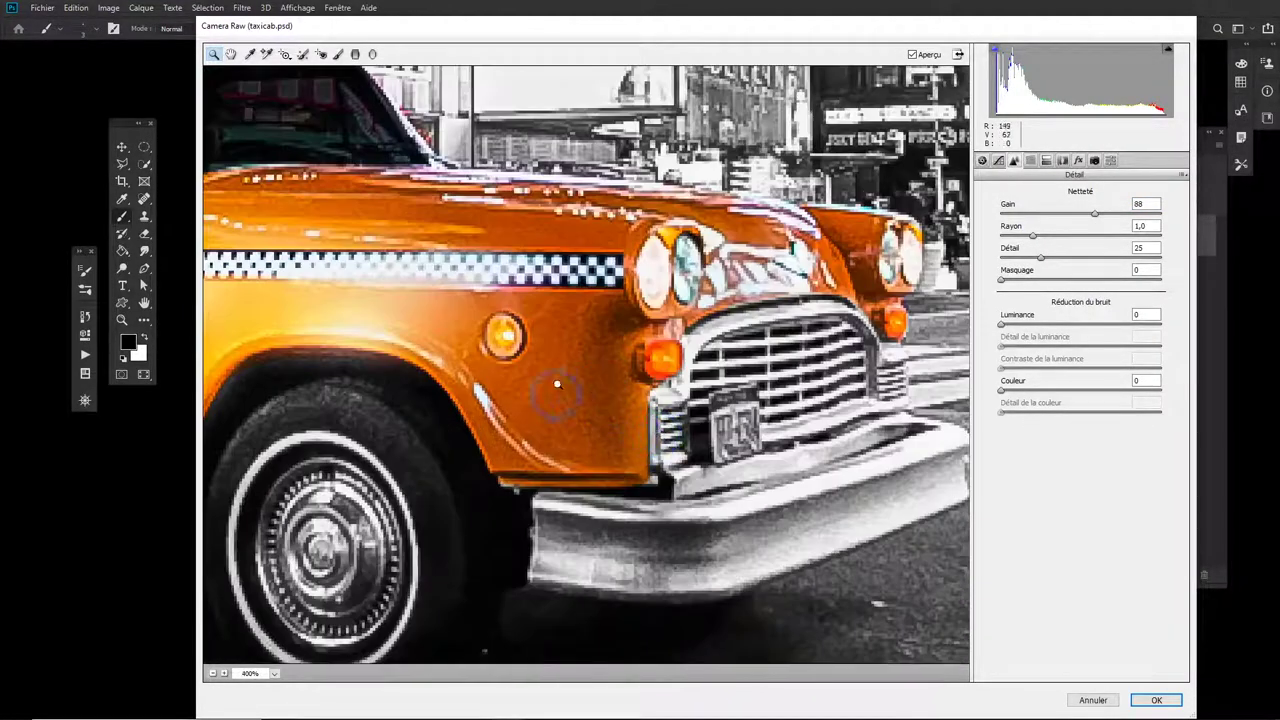
{"action": "left_click_drag", "start_coordinate": [1095, 213], "coordinate": [963, 220]}
- Set the luminance noise reduction to 64 and check the smoothing on the whole taxi
{"action": "left_click_drag", "start_coordinate": [1004, 323], "coordinate": [1103, 333]}
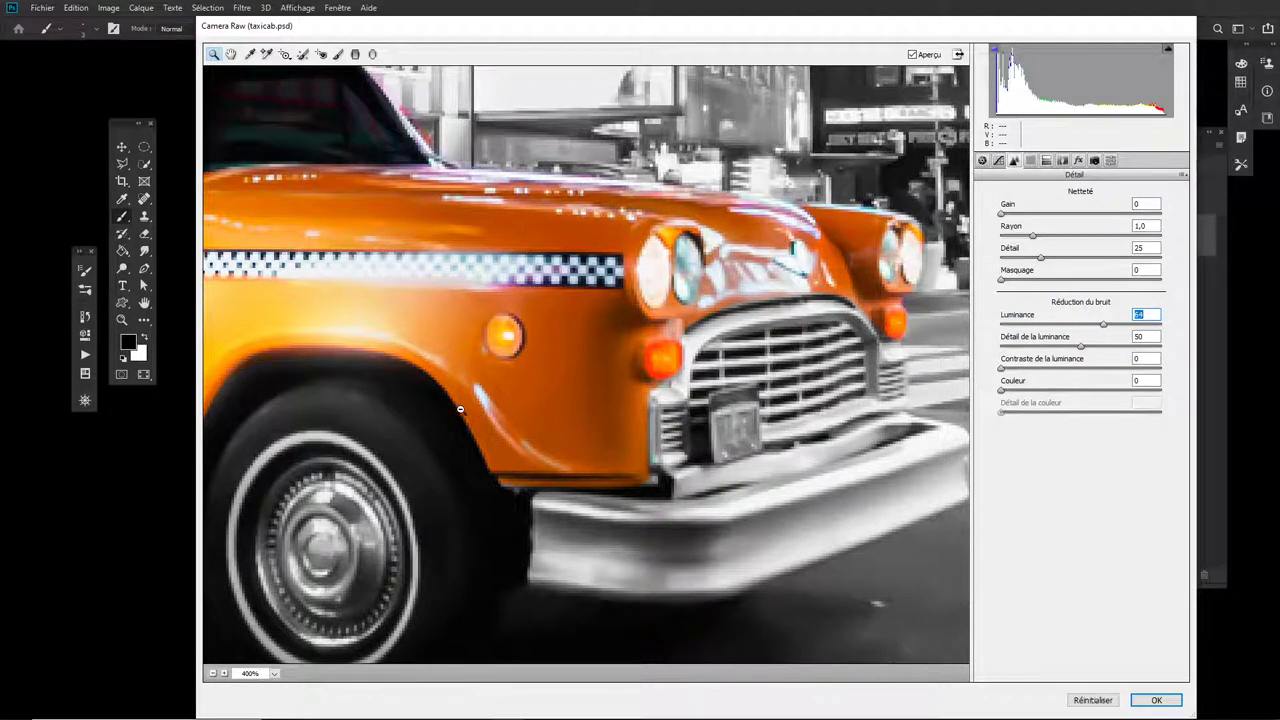
{"action": "left_click", "coordinate": [594, 385], "text": "alt"}
{"action": "left_click", "coordinate": [585, 388], "text": "alt"}
{"action": "left_click", "coordinate": [590, 390], "text": "alt"}
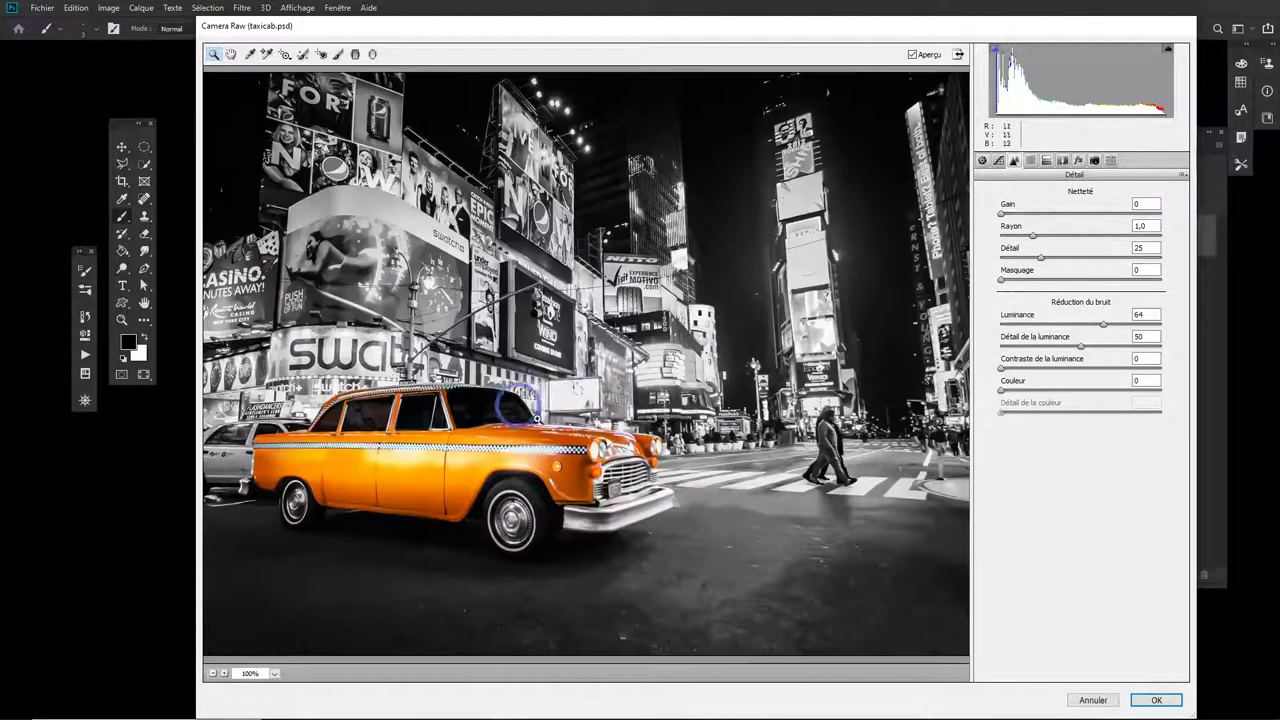
{"action": "left_click_drag", "start_coordinate": [579, 414], "coordinate": [686, 448]}
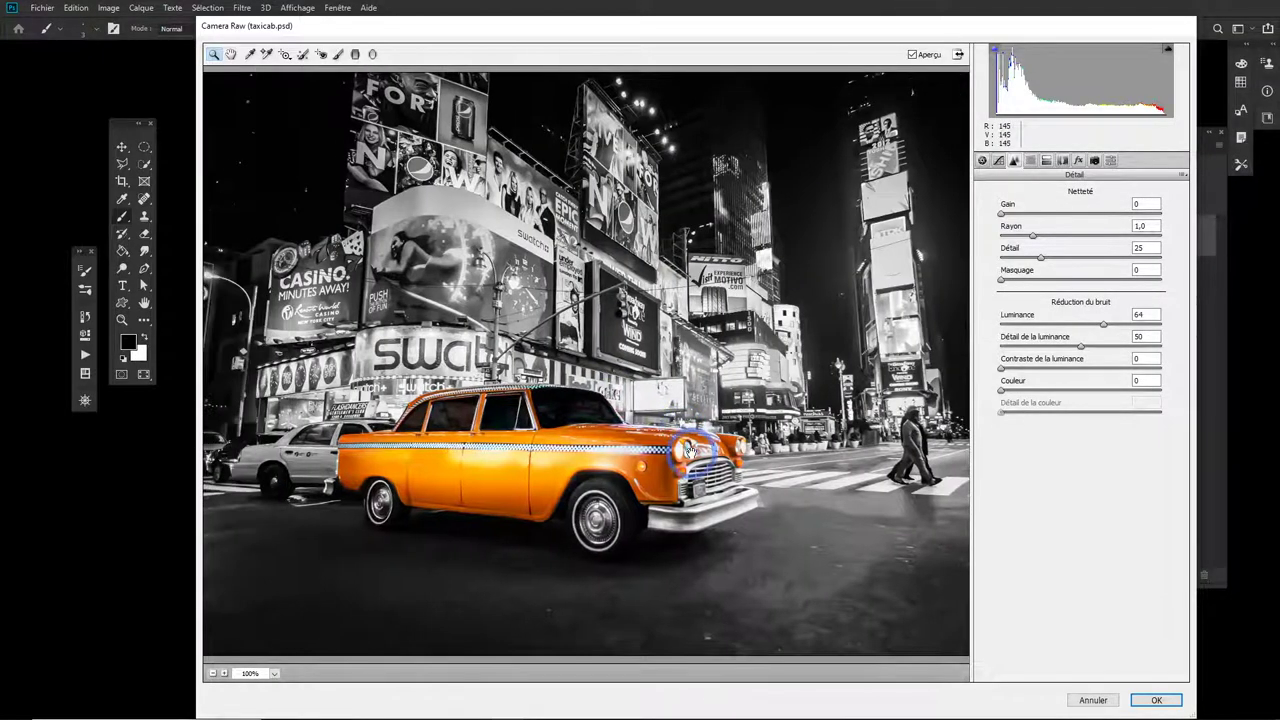
- Check the smoothed taxi front and buildings up close and apply the Camera Raw filter
{"action": "left_click", "coordinate": [706, 392]}
{"action": "left_click", "coordinate": [585, 382]}
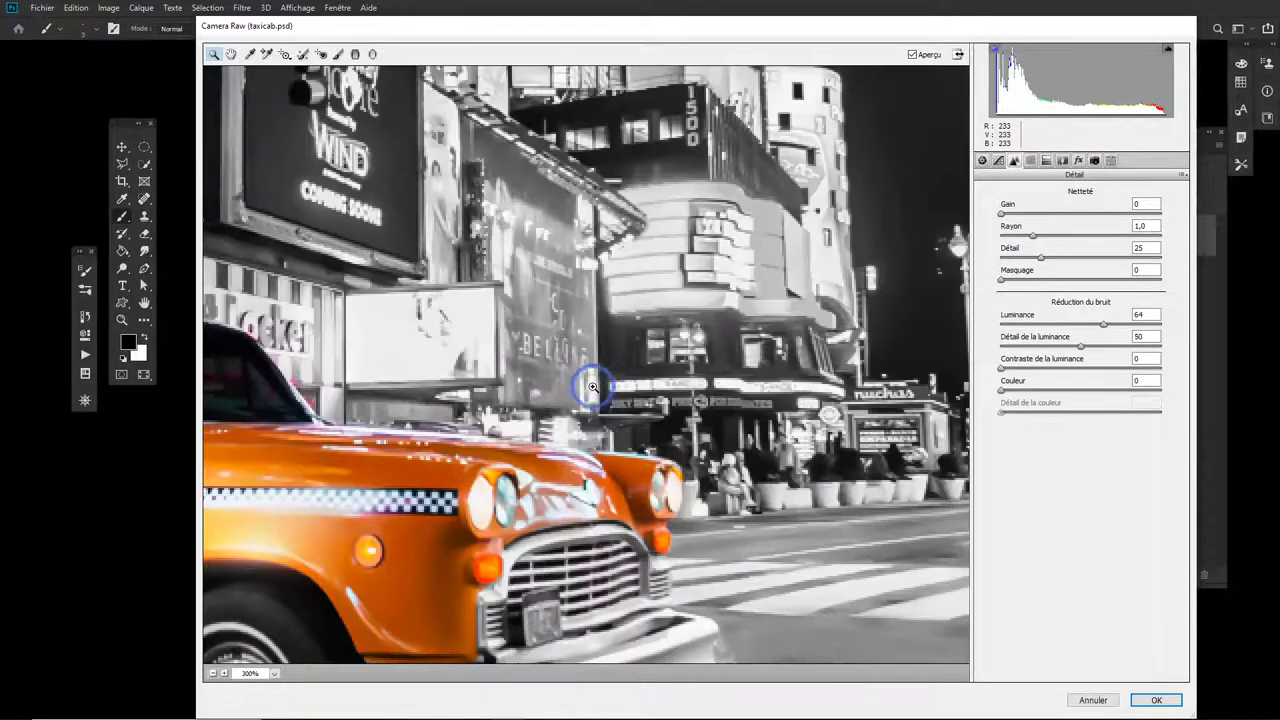
{"action": "left_click", "coordinate": [592, 386]}
{"action": "left_click", "coordinate": [566, 382], "text": "alt"}
{"action": "left_click", "coordinate": [565, 384], "text": "alt"}
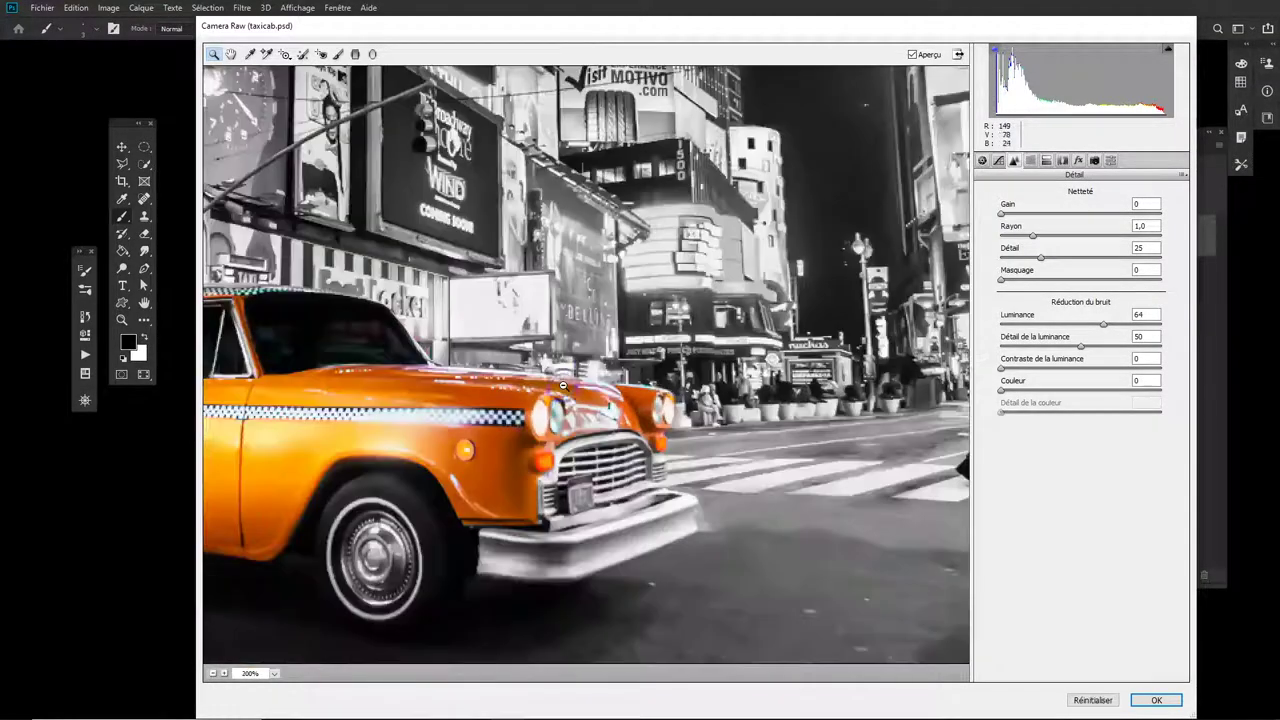
{"action": "left_click", "coordinate": [564, 386], "text": "alt"}
{"action": "left_click", "coordinate": [564, 386], "text": "alt"}
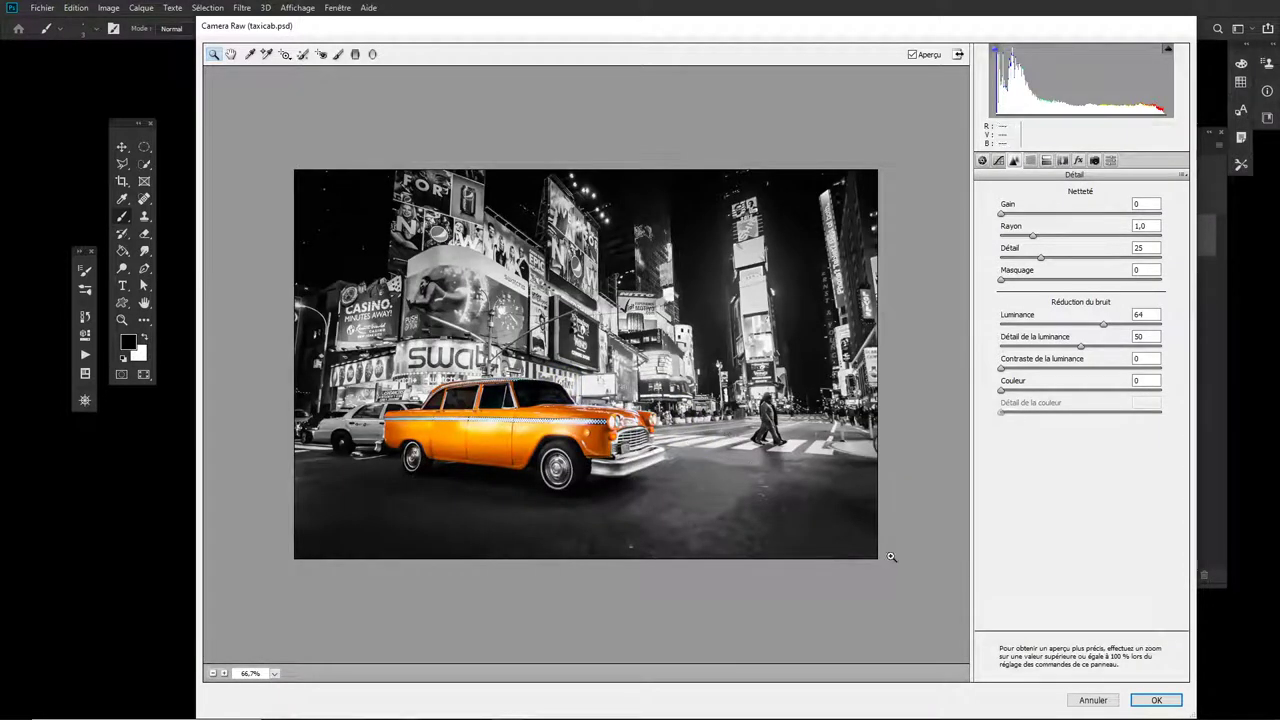
{"action": "left_click", "coordinate": [1156, 700]}
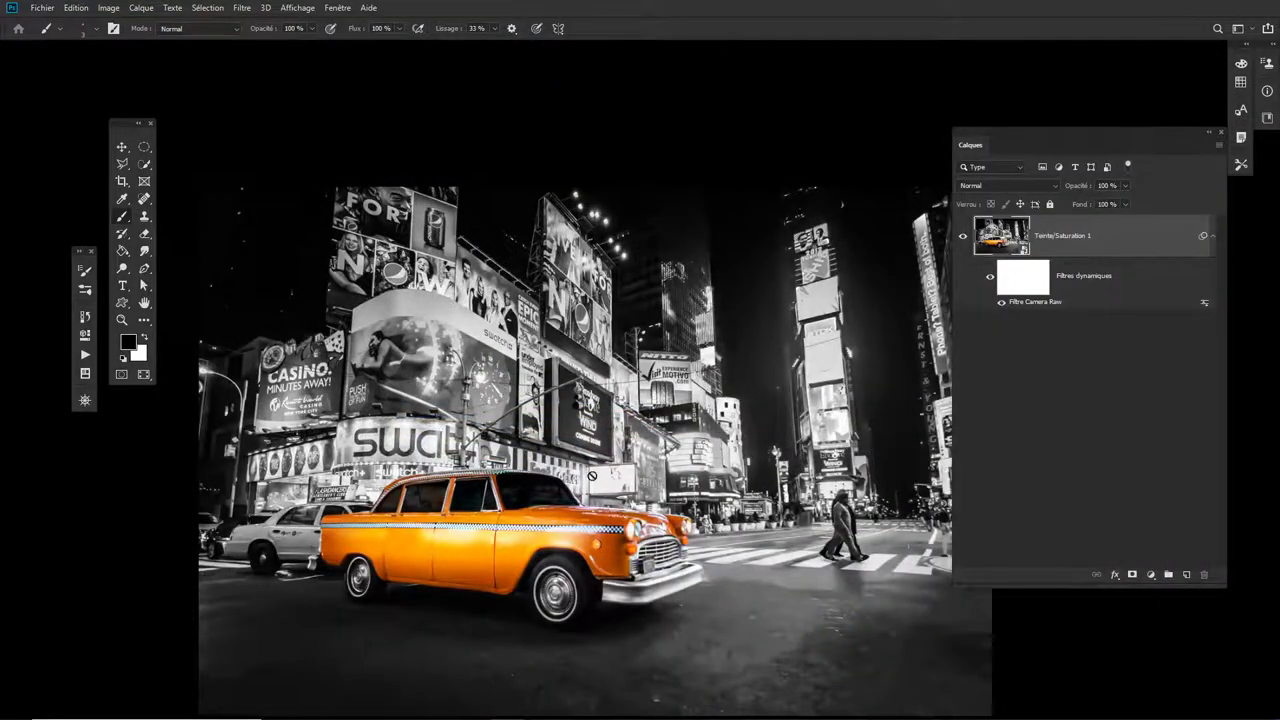
- Inspect the taxi's roof edge, collapse the smart filter list and open the smart object's contents for editing
{"action": "left_click_drag", "start_coordinate": [489, 458], "coordinate": [546, 522]}
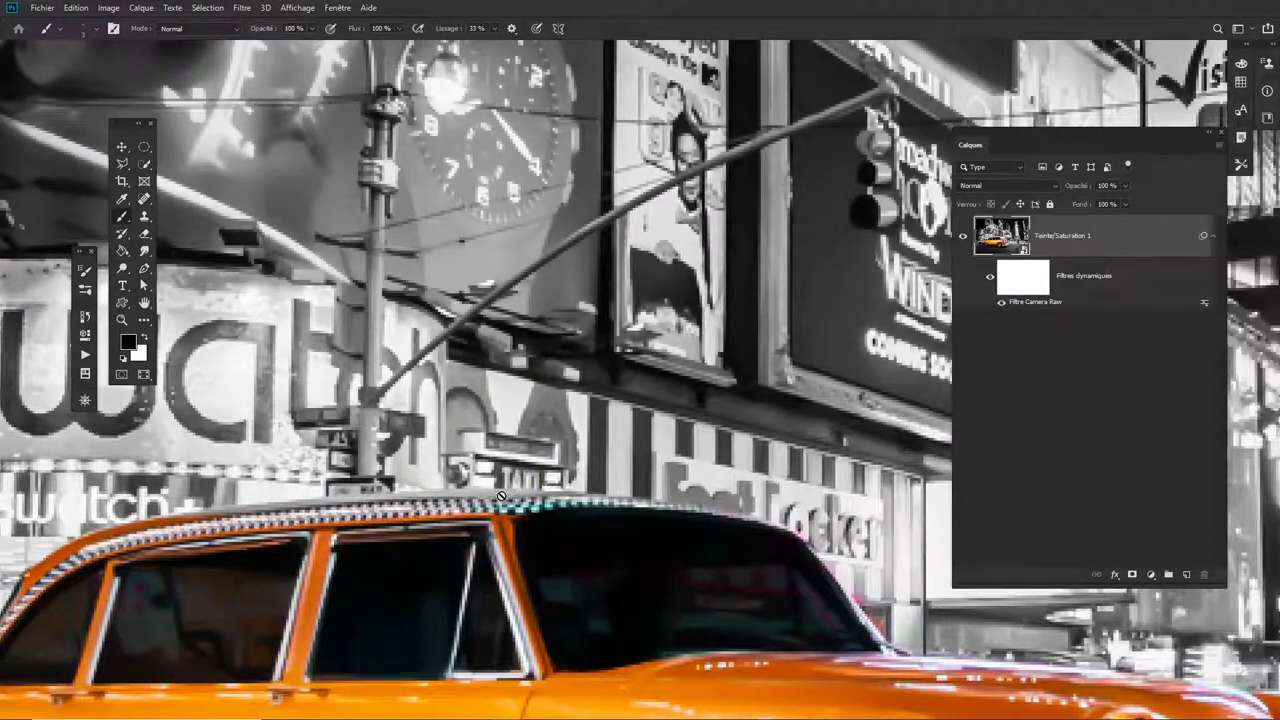
{"action": "left_click", "coordinate": [1204, 240]}
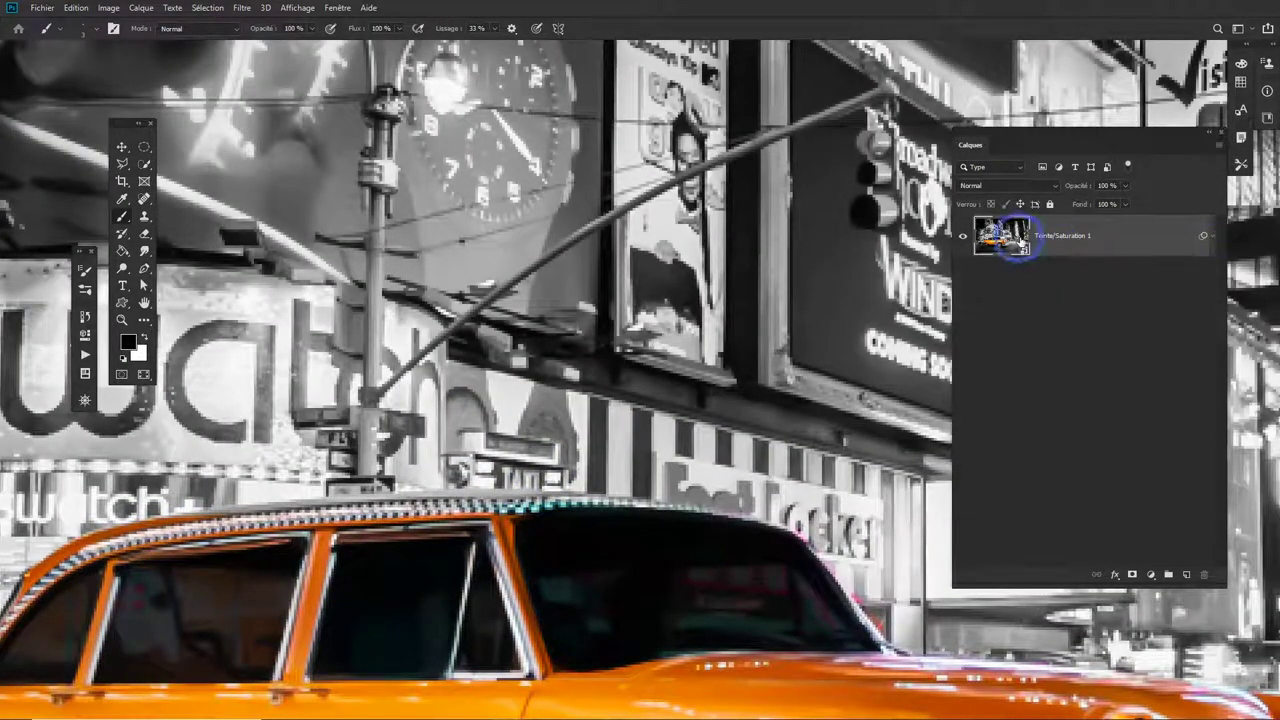
{"action": "double_click", "coordinate": [1008, 240]}
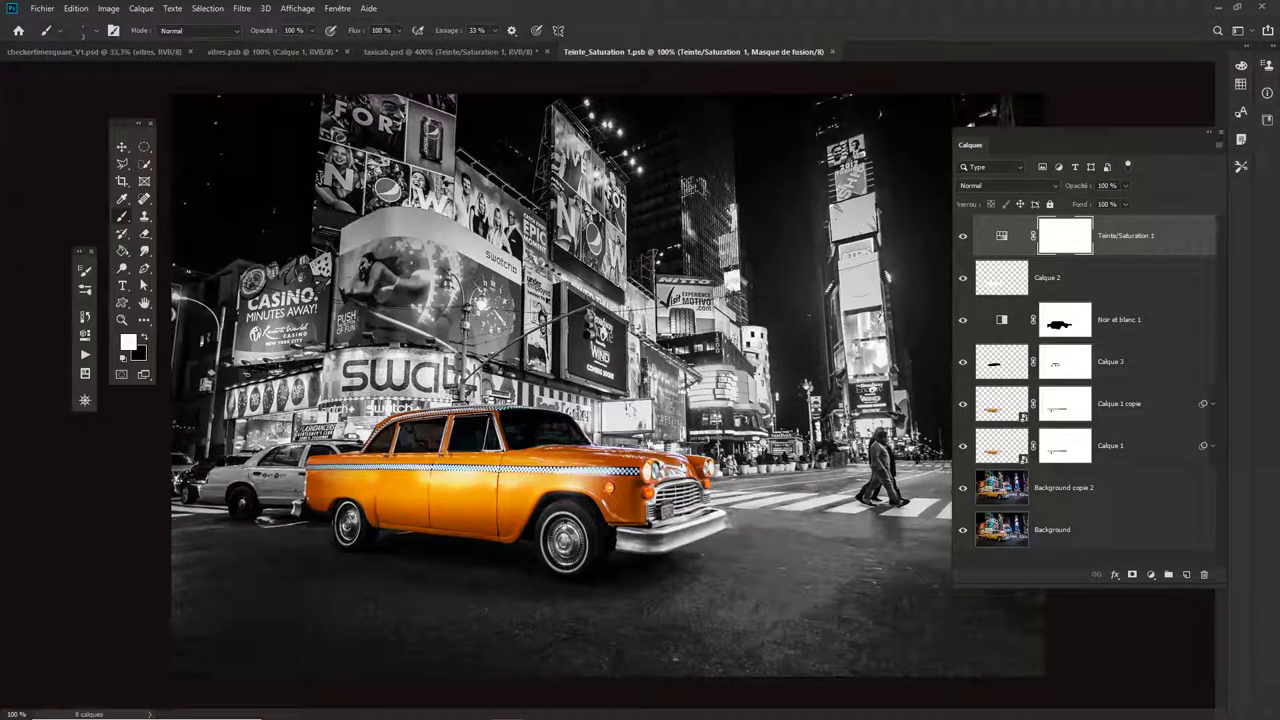
- Paint white on the Noir et blanc 1 mask along the roof and windshield edges to remove the colored fringes
{"action": "scroll", "coordinate": [486, 402], "scroll_direction": "up", "scroll_amount": 5}
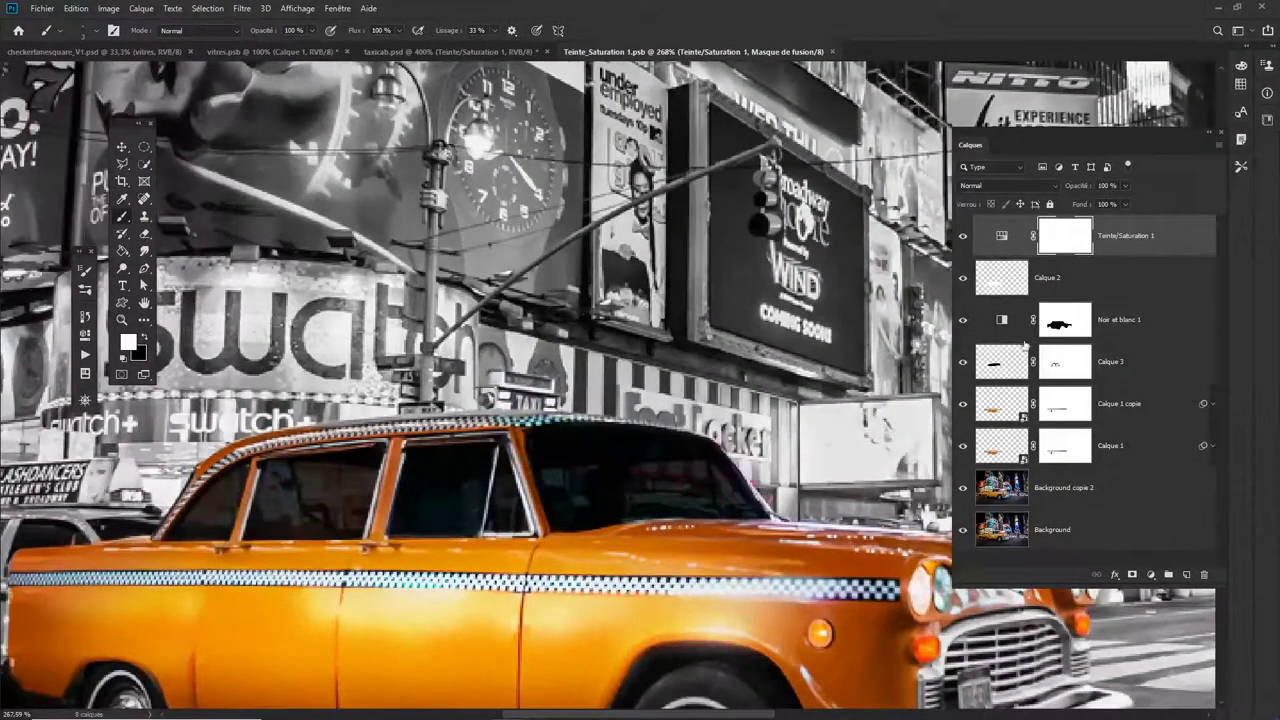
{"action": "left_click", "coordinate": [963, 320]}
{"action": "left_click", "coordinate": [963, 320]}
{"action": "left_click", "coordinate": [1050, 322]}
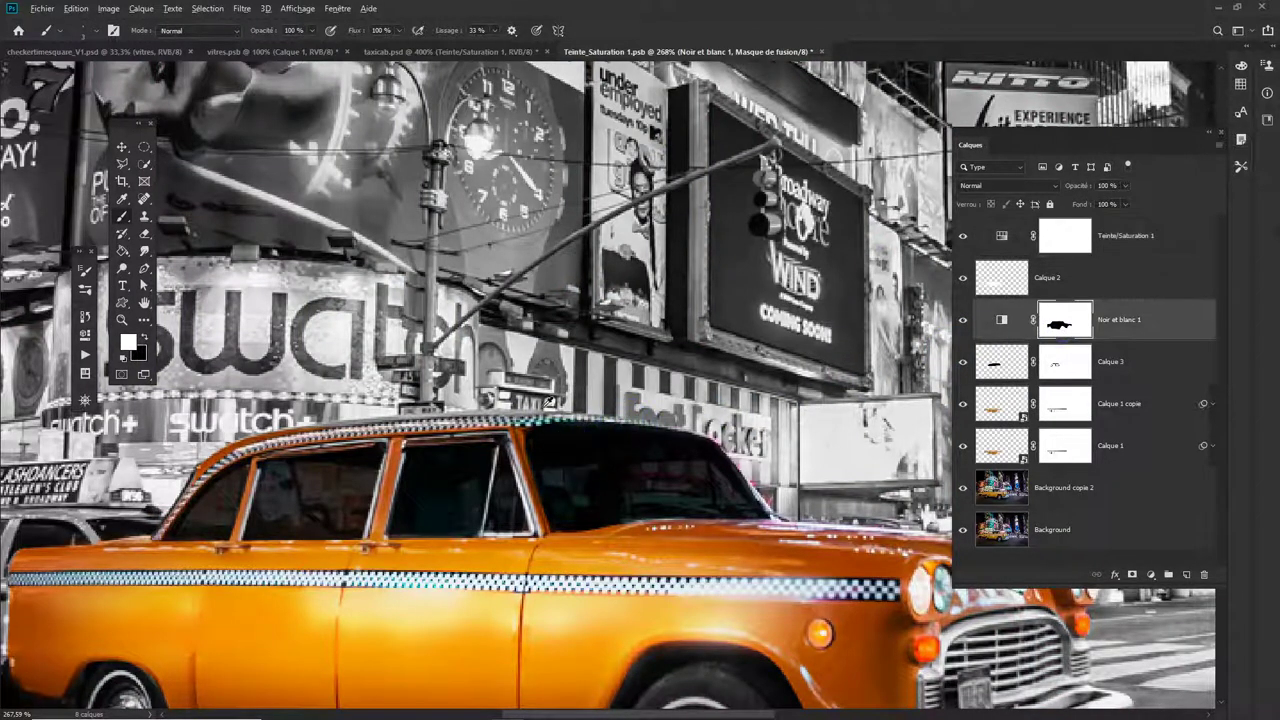
{"action": "left_click_drag", "start_coordinate": [536, 410], "coordinate": [564, 412]}
{"action": "left_click_drag", "start_coordinate": [668, 476], "coordinate": [607, 449]}
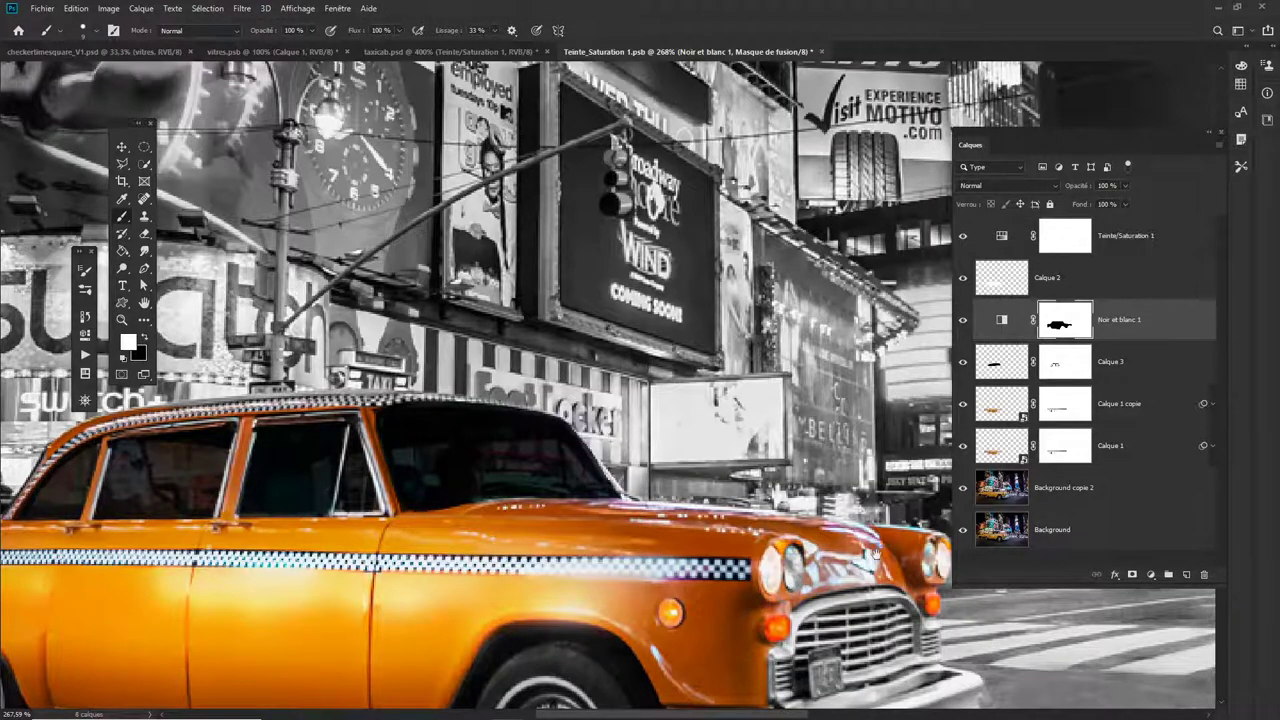
{"action": "left_click_drag", "start_coordinate": [885, 553], "coordinate": [761, 556]}
- Paint black on the Noir et blanc 1 mask over the front licence plate to bring back its red color
{"action": "right_click", "coordinate": [807, 555], "text": "alt"}
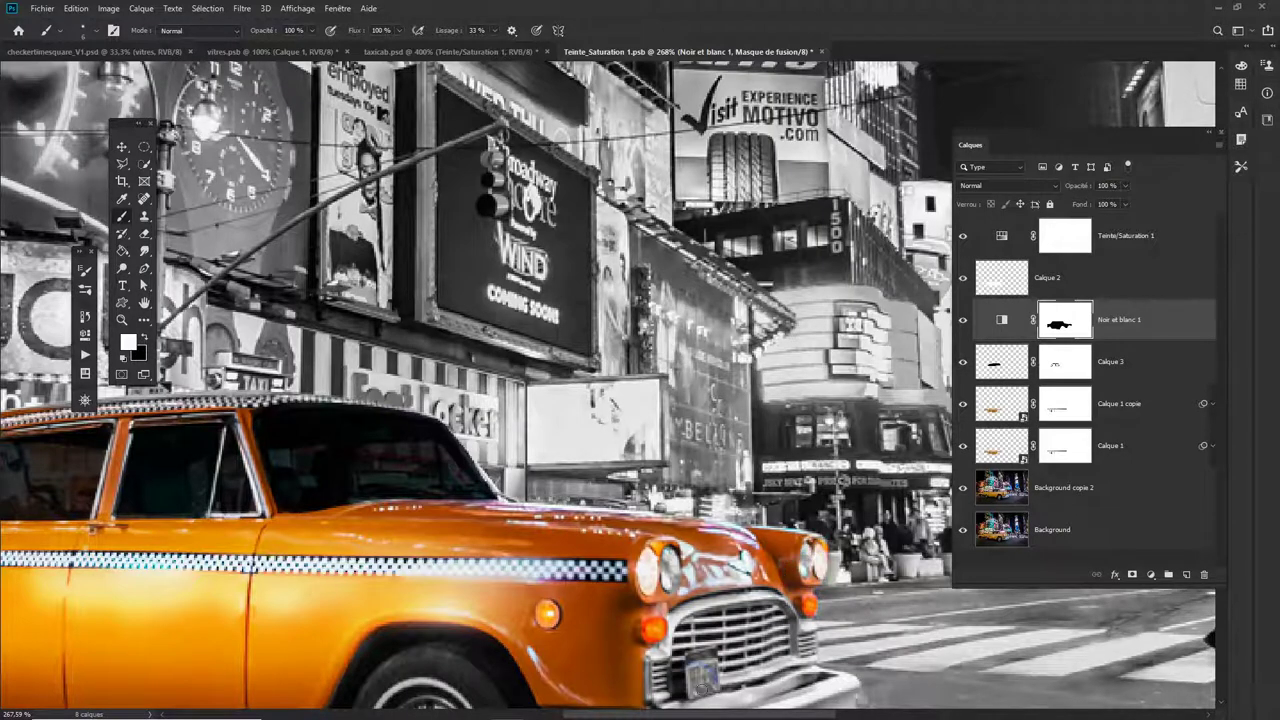
{"action": "scroll", "coordinate": [698, 688], "scroll_direction": "down", "scroll_amount": 3}
{"action": "key", "text": "x"}
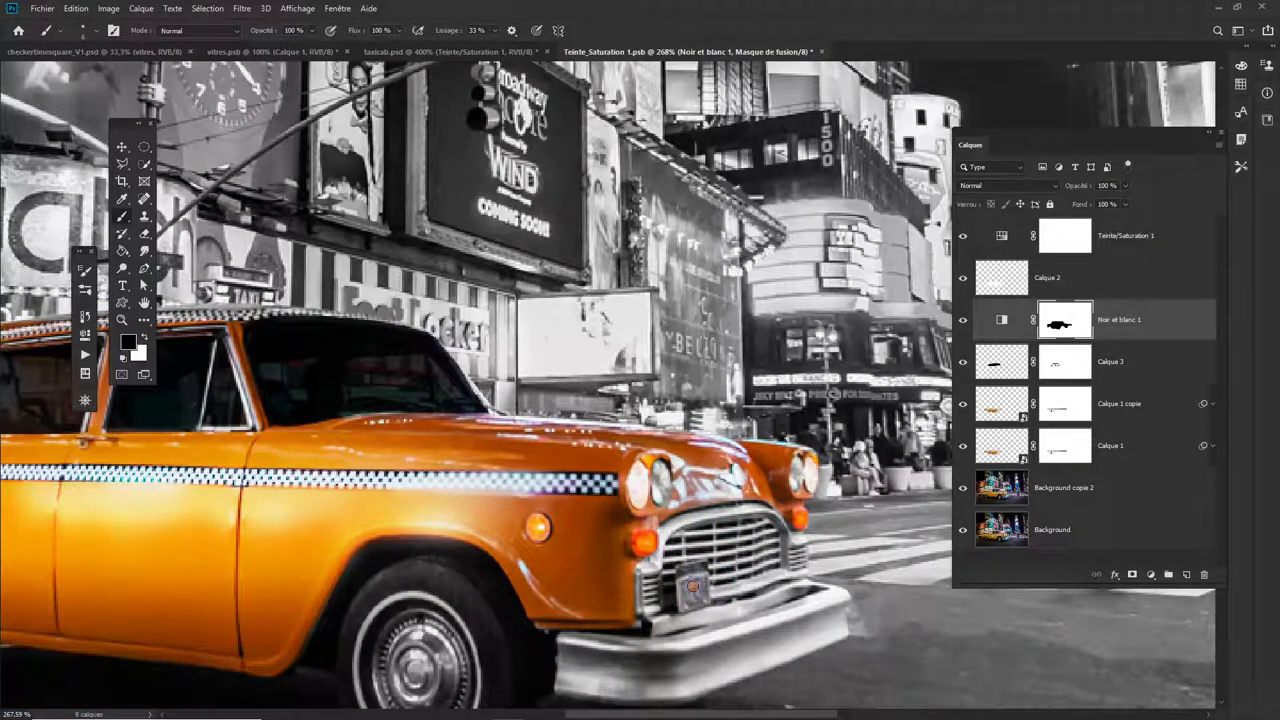
{"action": "left_click_drag", "start_coordinate": [686, 584], "coordinate": [702, 592]}
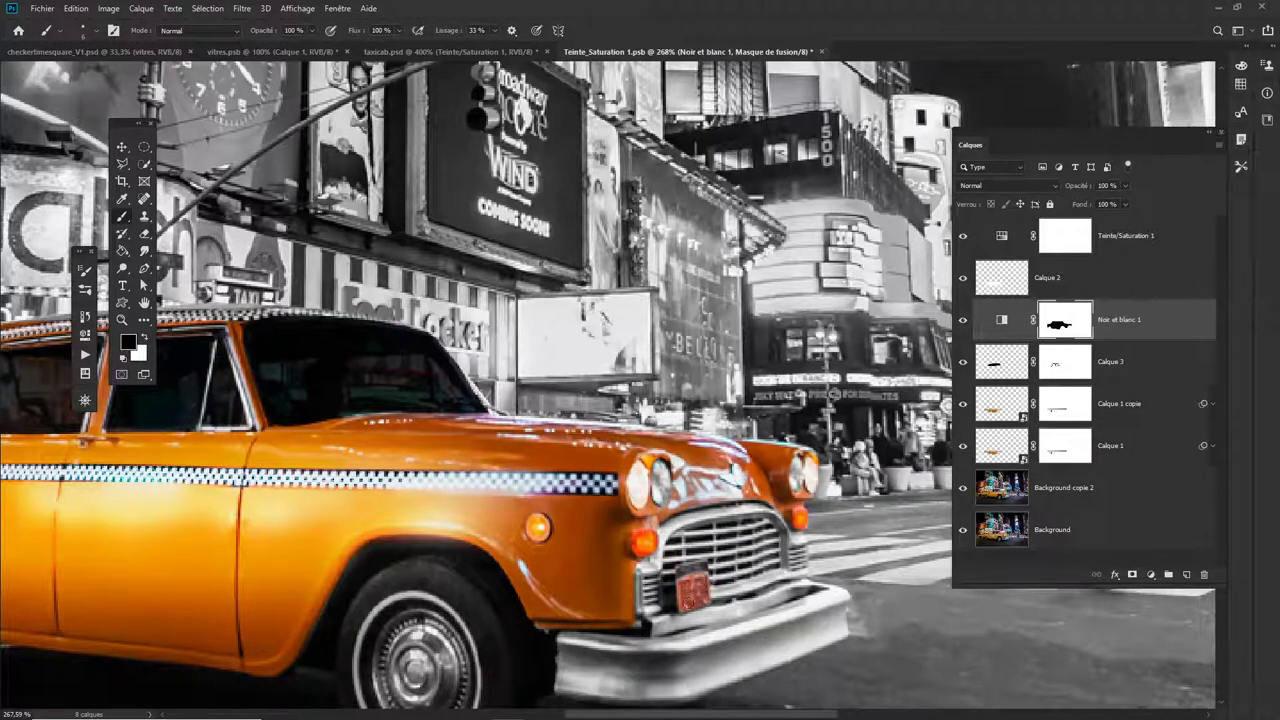
{"action": "scroll", "coordinate": [583, 616], "scroll_direction": "down", "scroll_amount": 5}
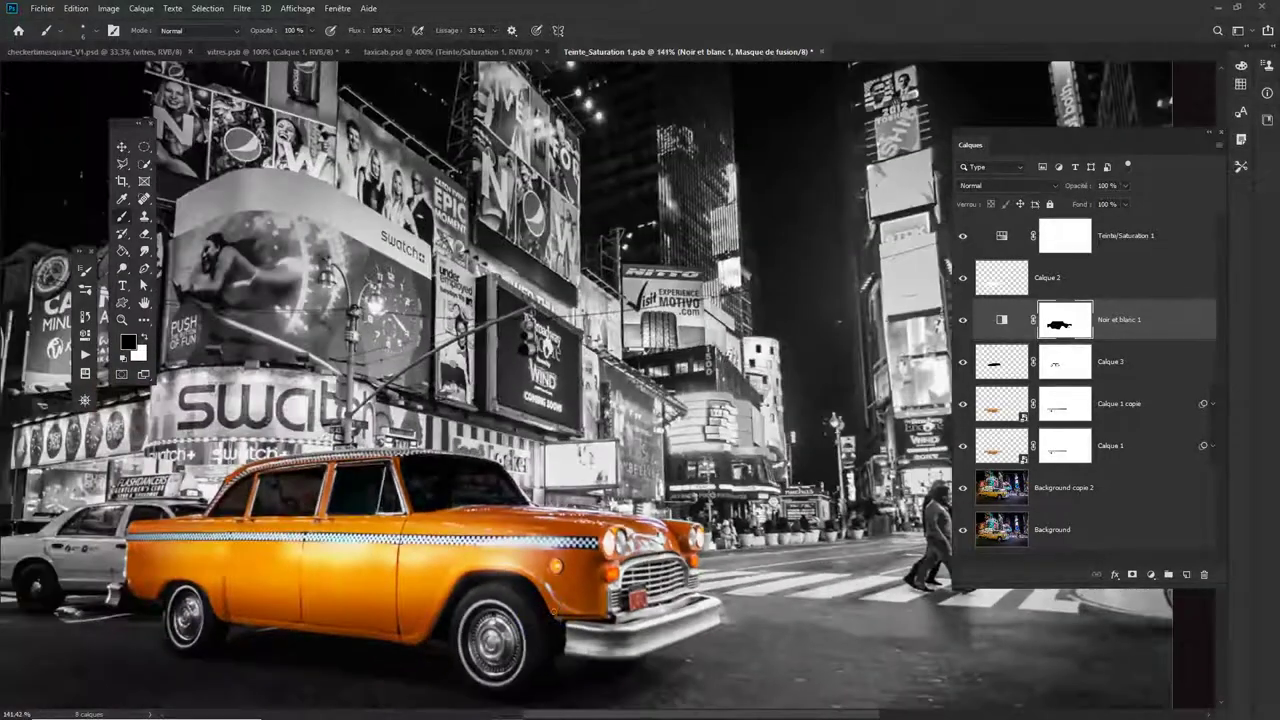
{"action": "scroll", "coordinate": [590, 608], "scroll_direction": "down", "scroll_amount": 3}
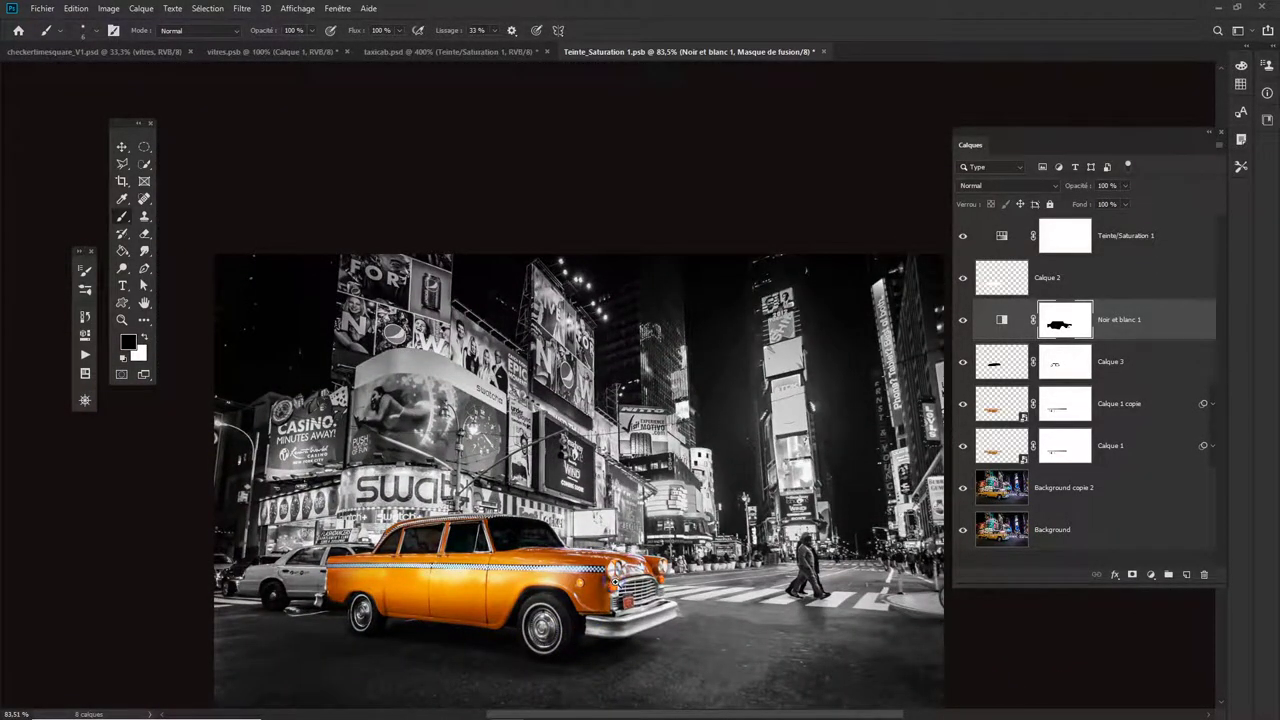
- Paint white on the Noir et blanc 1 mask over the licence plate to turn it back to black and white
{"action": "scroll", "coordinate": [613, 578], "scroll_direction": "up", "scroll_amount": 5}
{"action": "key", "text": "x"}
{"action": "mouse_move", "coordinate": [648, 628]}
{"action": "left_mouse_down"}
{"action": "mouse_move", "coordinate": [684, 630]}
{"action": "mouse_move", "coordinate": [645, 646]}
{"action": "mouse_move", "coordinate": [688, 620]}
{"action": "mouse_move", "coordinate": [668, 630]}
{"action": "left_mouse_up"}
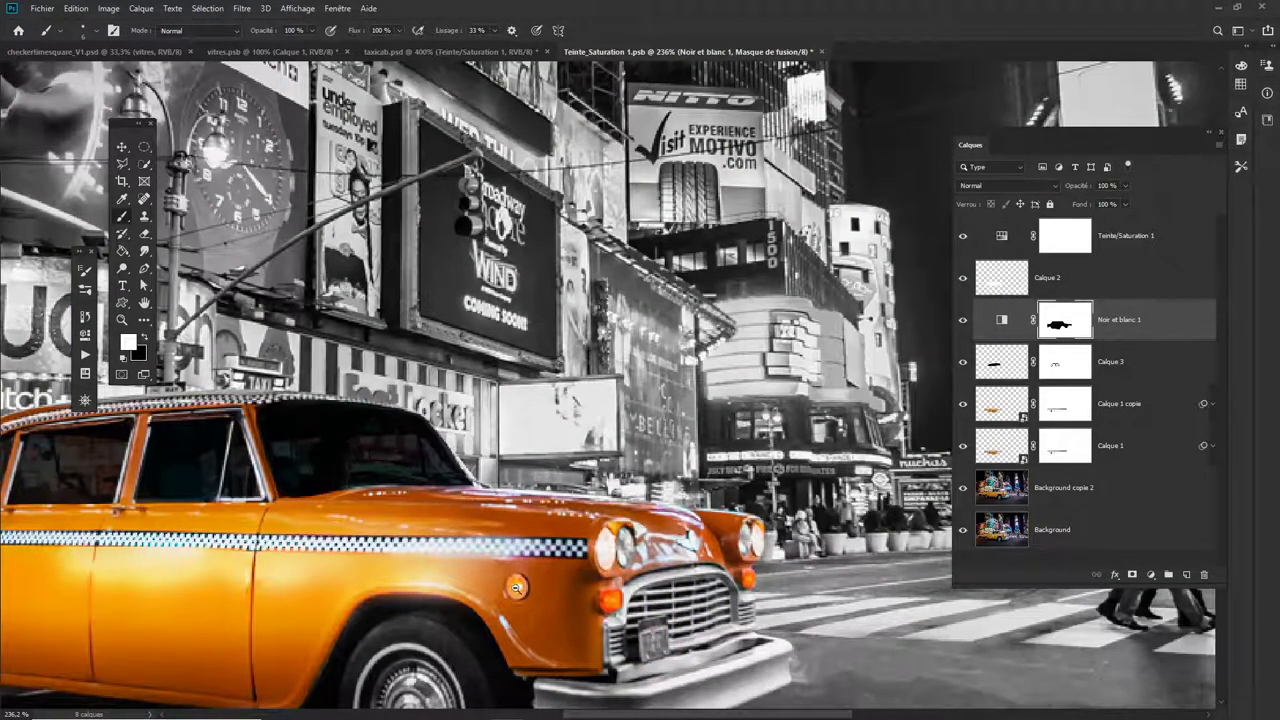
- Review the taxi, save and close the smart object's contents, and expand the smart filters in taxicab.psd
{"action": "scroll", "coordinate": [515, 590], "scroll_direction": "down", "scroll_amount": 4}
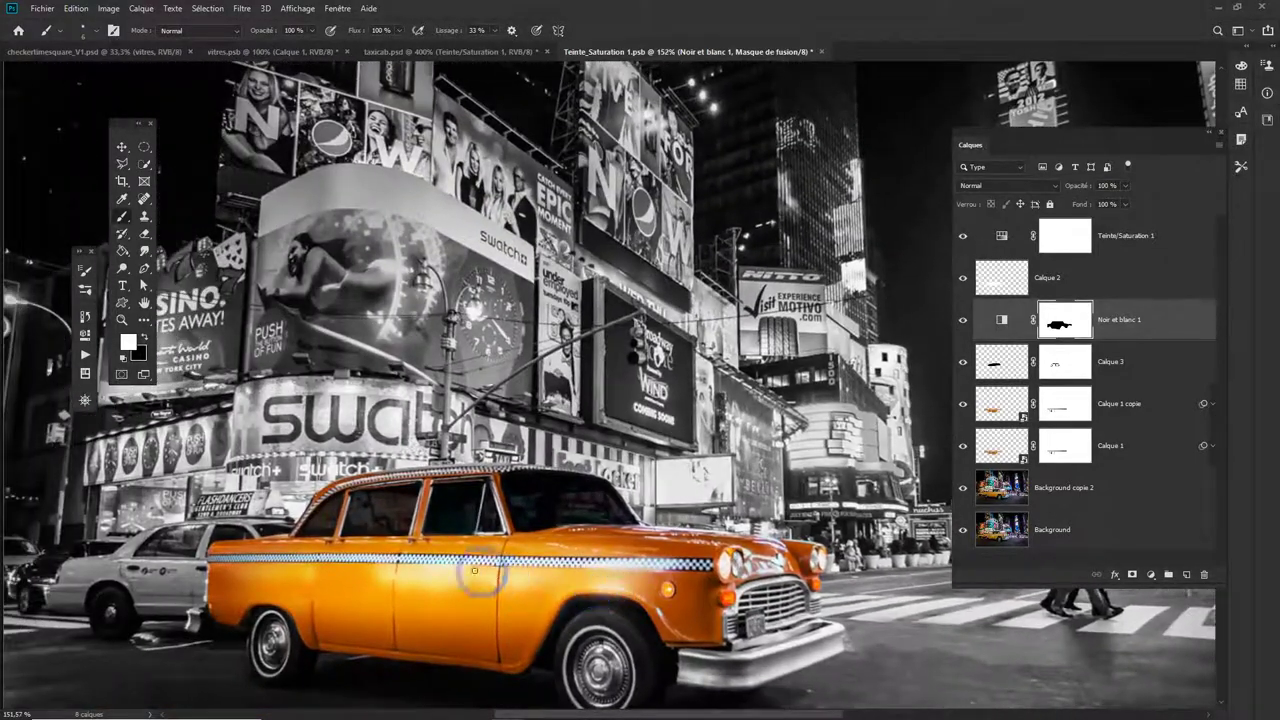
{"action": "left_click_drag", "start_coordinate": [485, 572], "coordinate": [598, 500]}
{"action": "scroll", "coordinate": [594, 520], "scroll_direction": "down", "scroll_amount": 1}
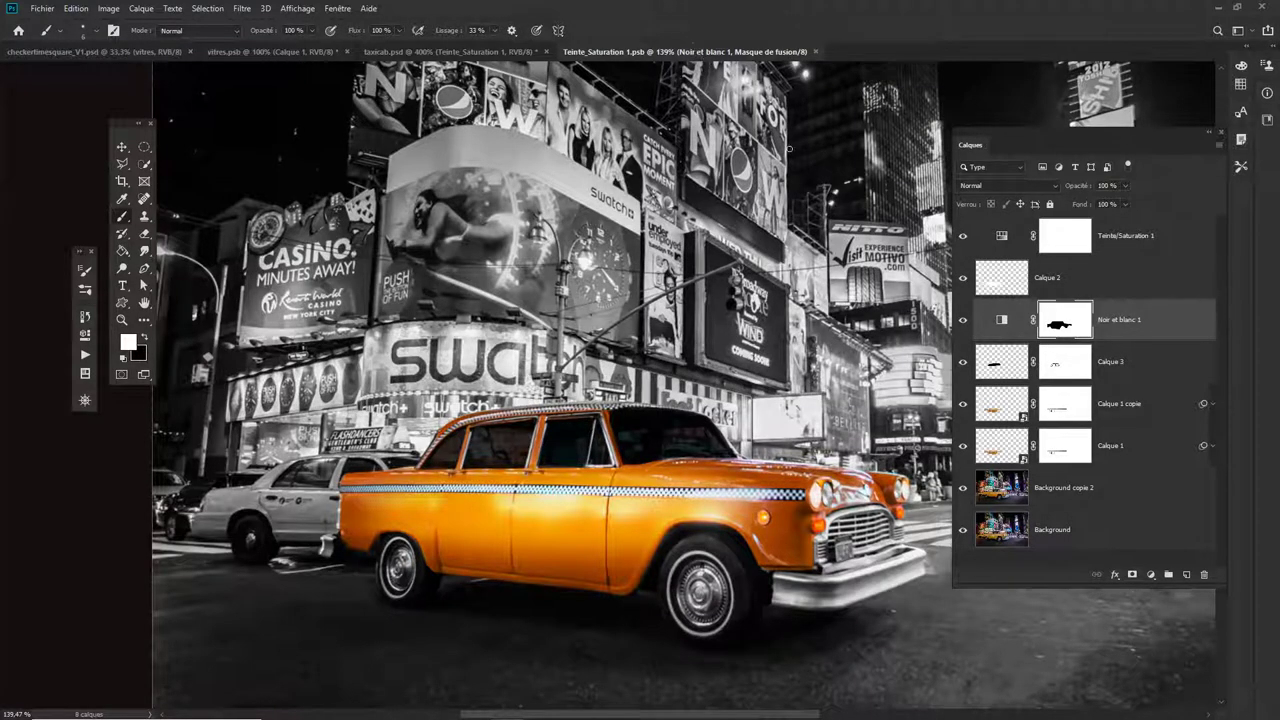
{"action": "key", "text": "ctrl+w"}
{"action": "key", "text": "ctrl+0"}
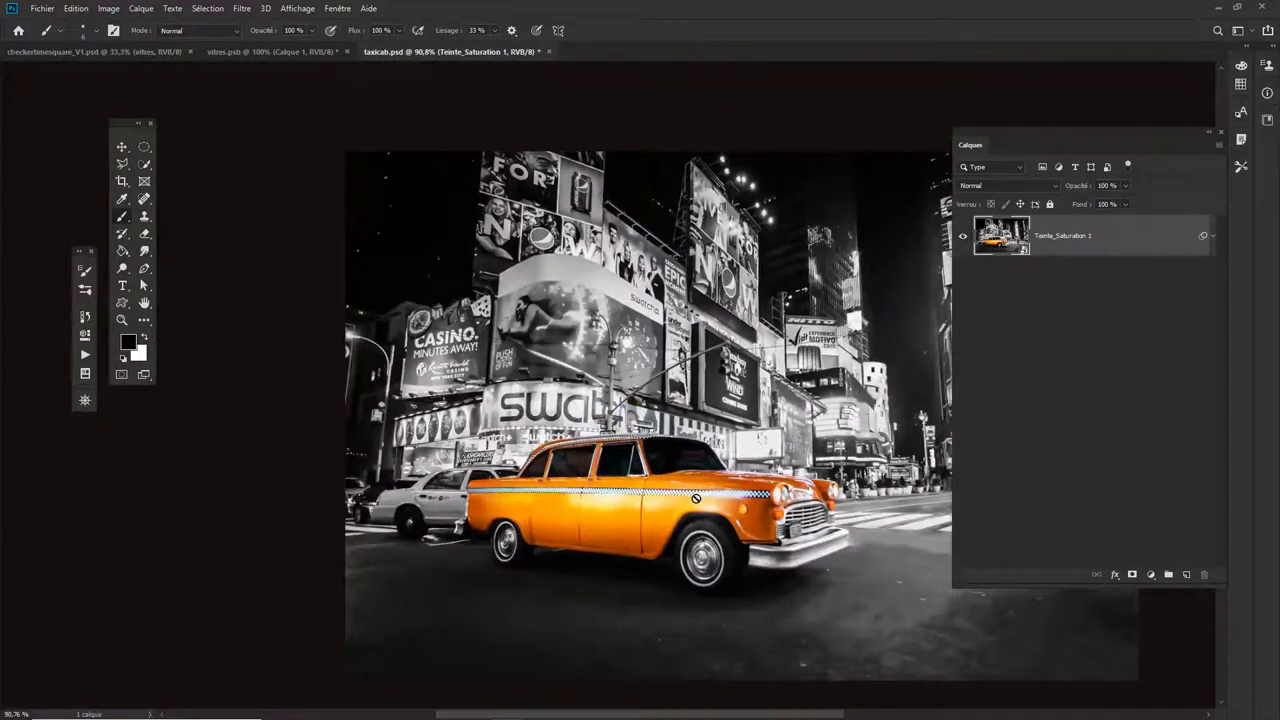
{"action": "left_click", "coordinate": [1212, 237]}
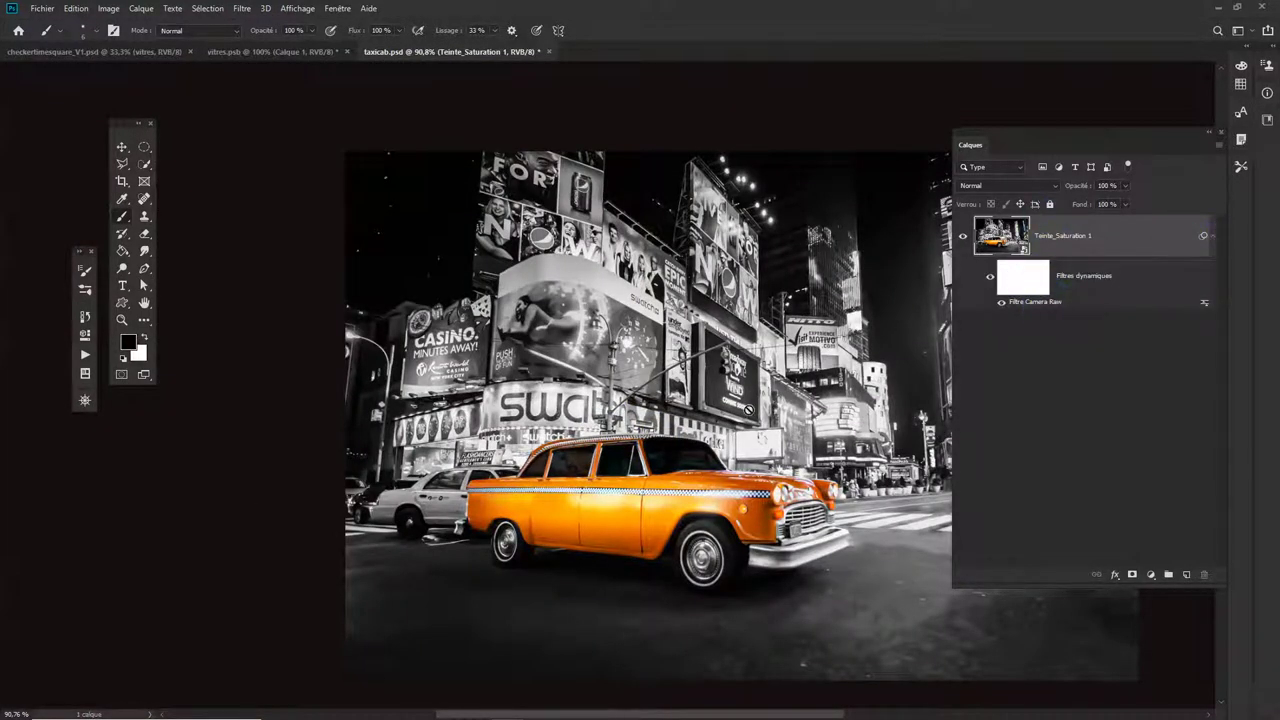
- Hide the interface and examine the finished taxi image in full-screen view
{"action": "key", "text": "Tab"}
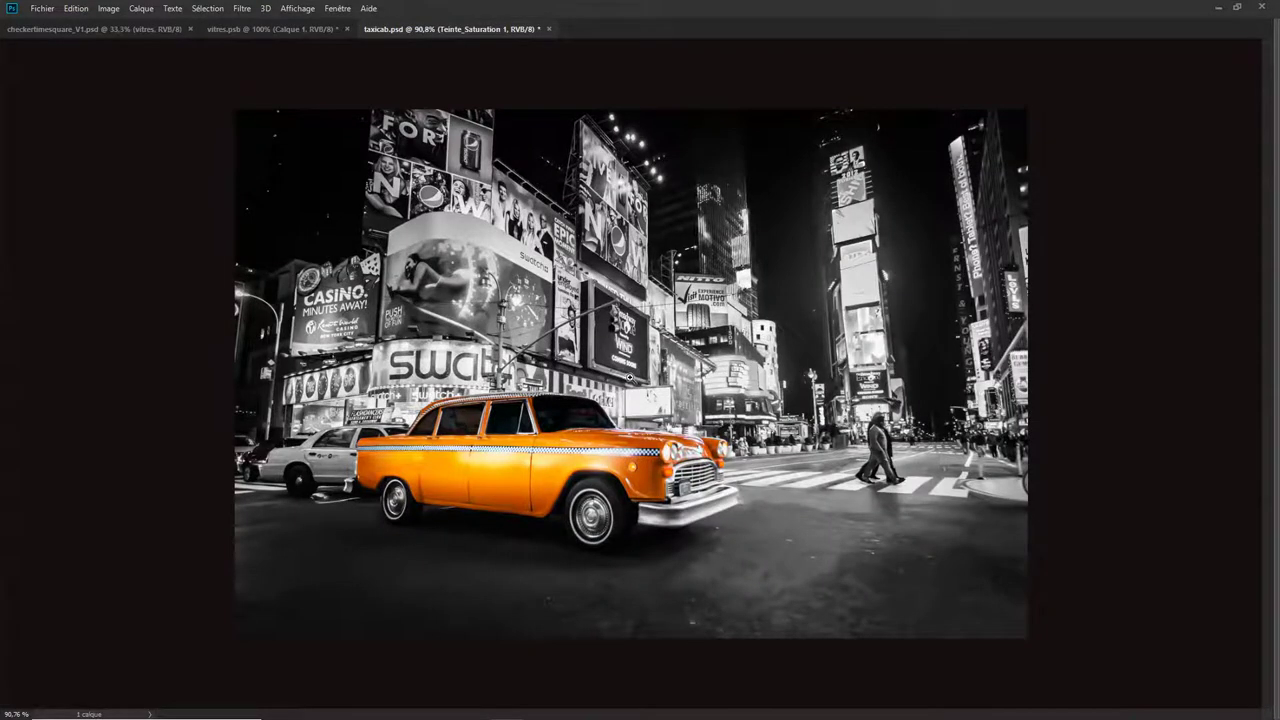
{"action": "scroll", "coordinate": [631, 378], "scroll_direction": "up", "scroll_amount": 2}
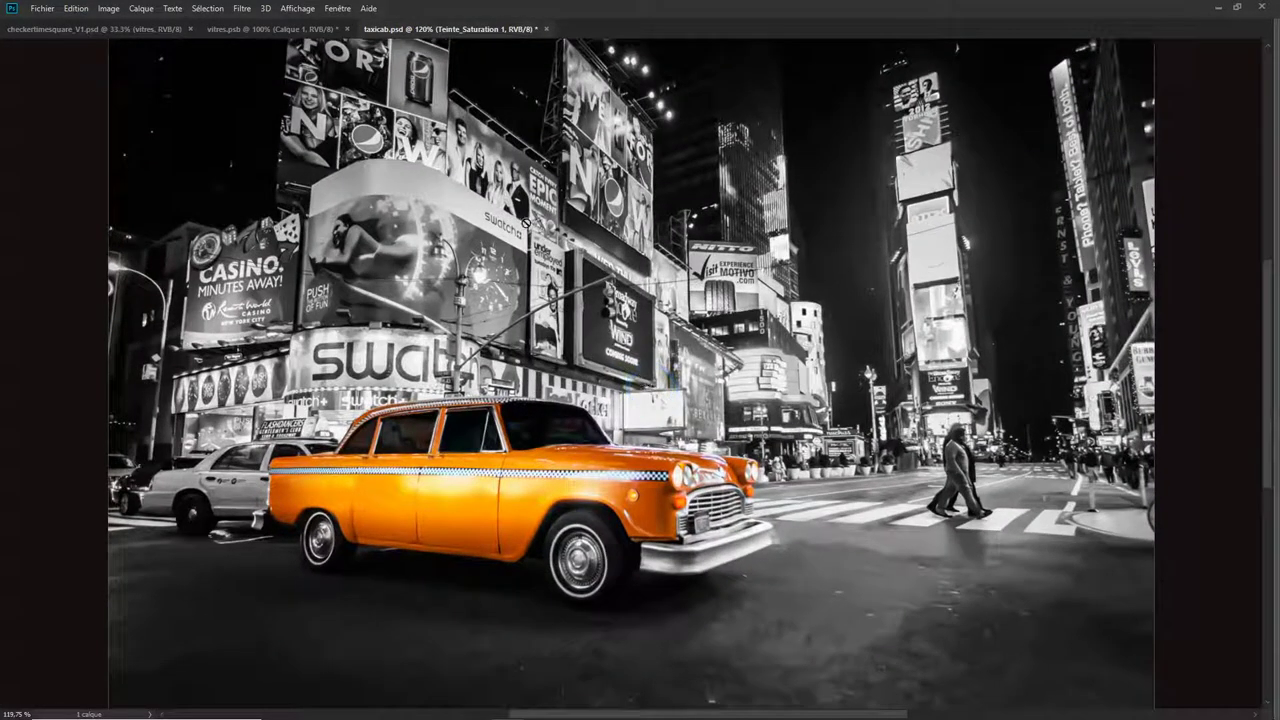
{"action": "key", "text": "Tab"}
{"action": "key", "text": "Tab"}
{"action": "key", "text": "f"}
{"action": "key", "text": "f"}
{"action": "left_click_drag", "start_coordinate": [787, 341], "coordinate": [777, 353]}
{"action": "scroll", "coordinate": [840, 370], "scroll_direction": "down", "scroll_amount": 1}
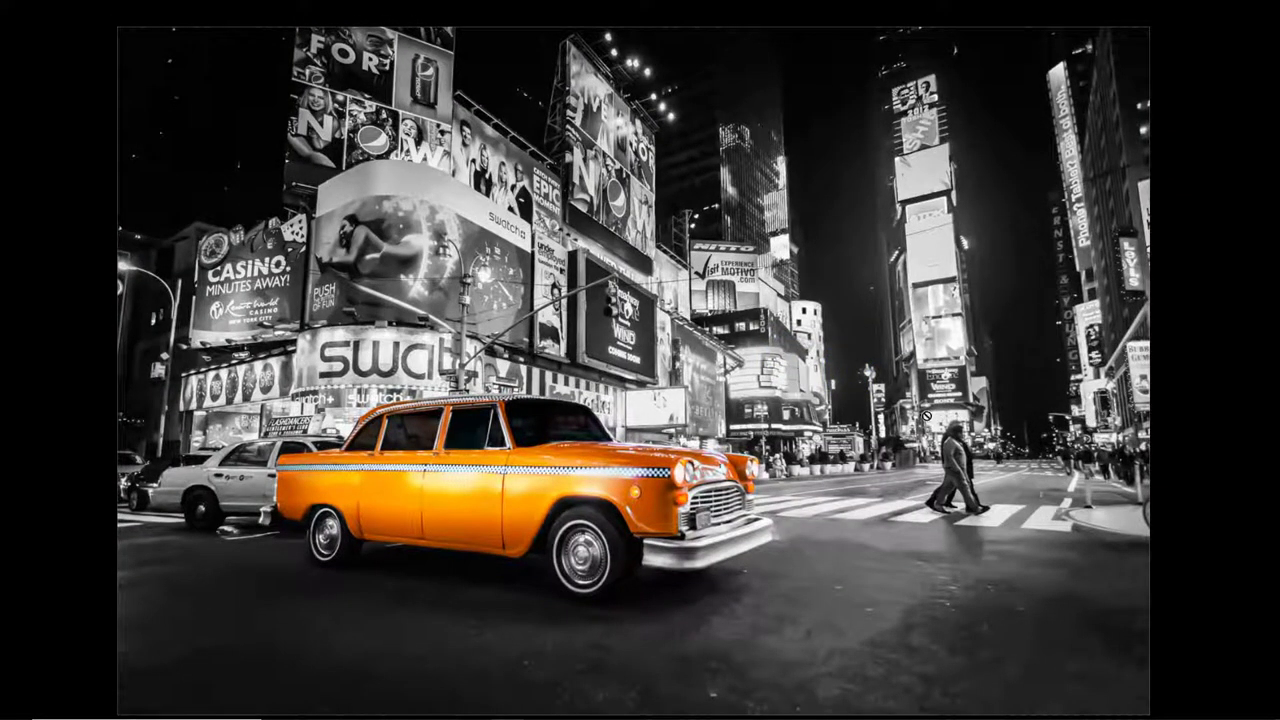